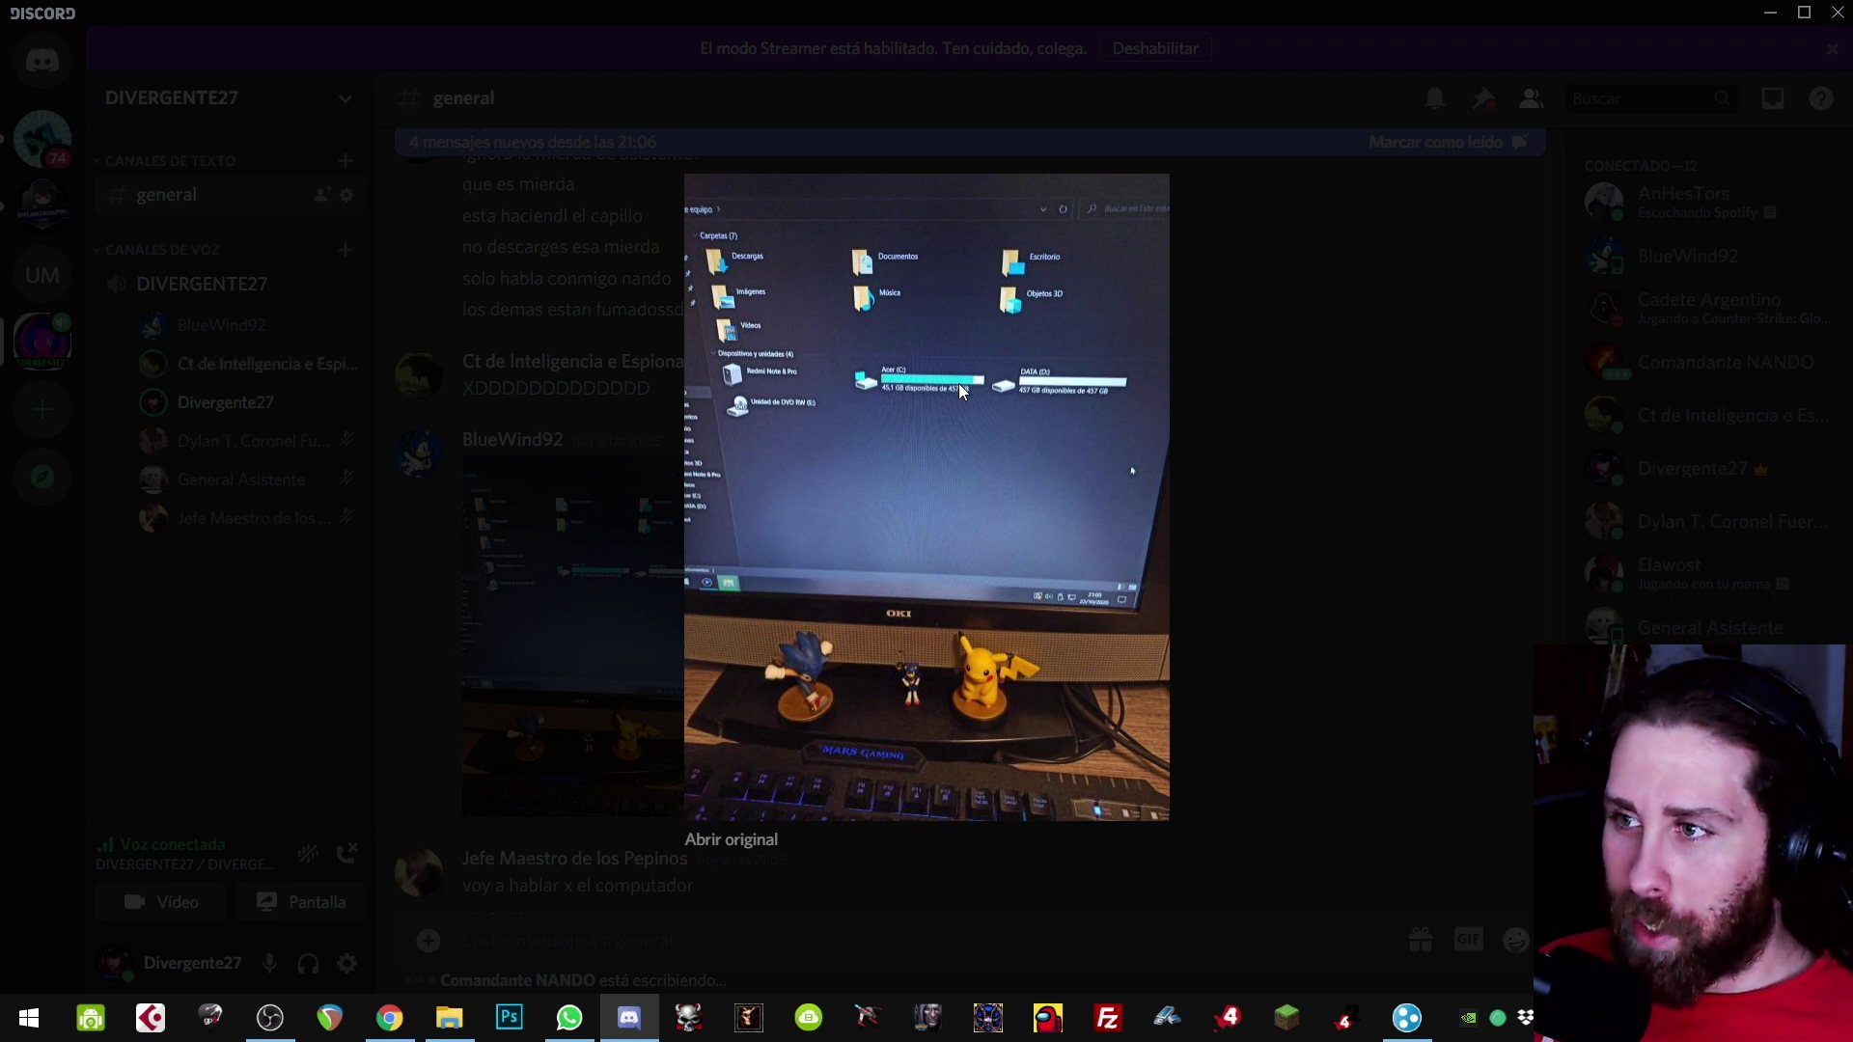
Step: Close the enlarged photo and start a live share of Screen 1 in the voice channel
click(457, 830)
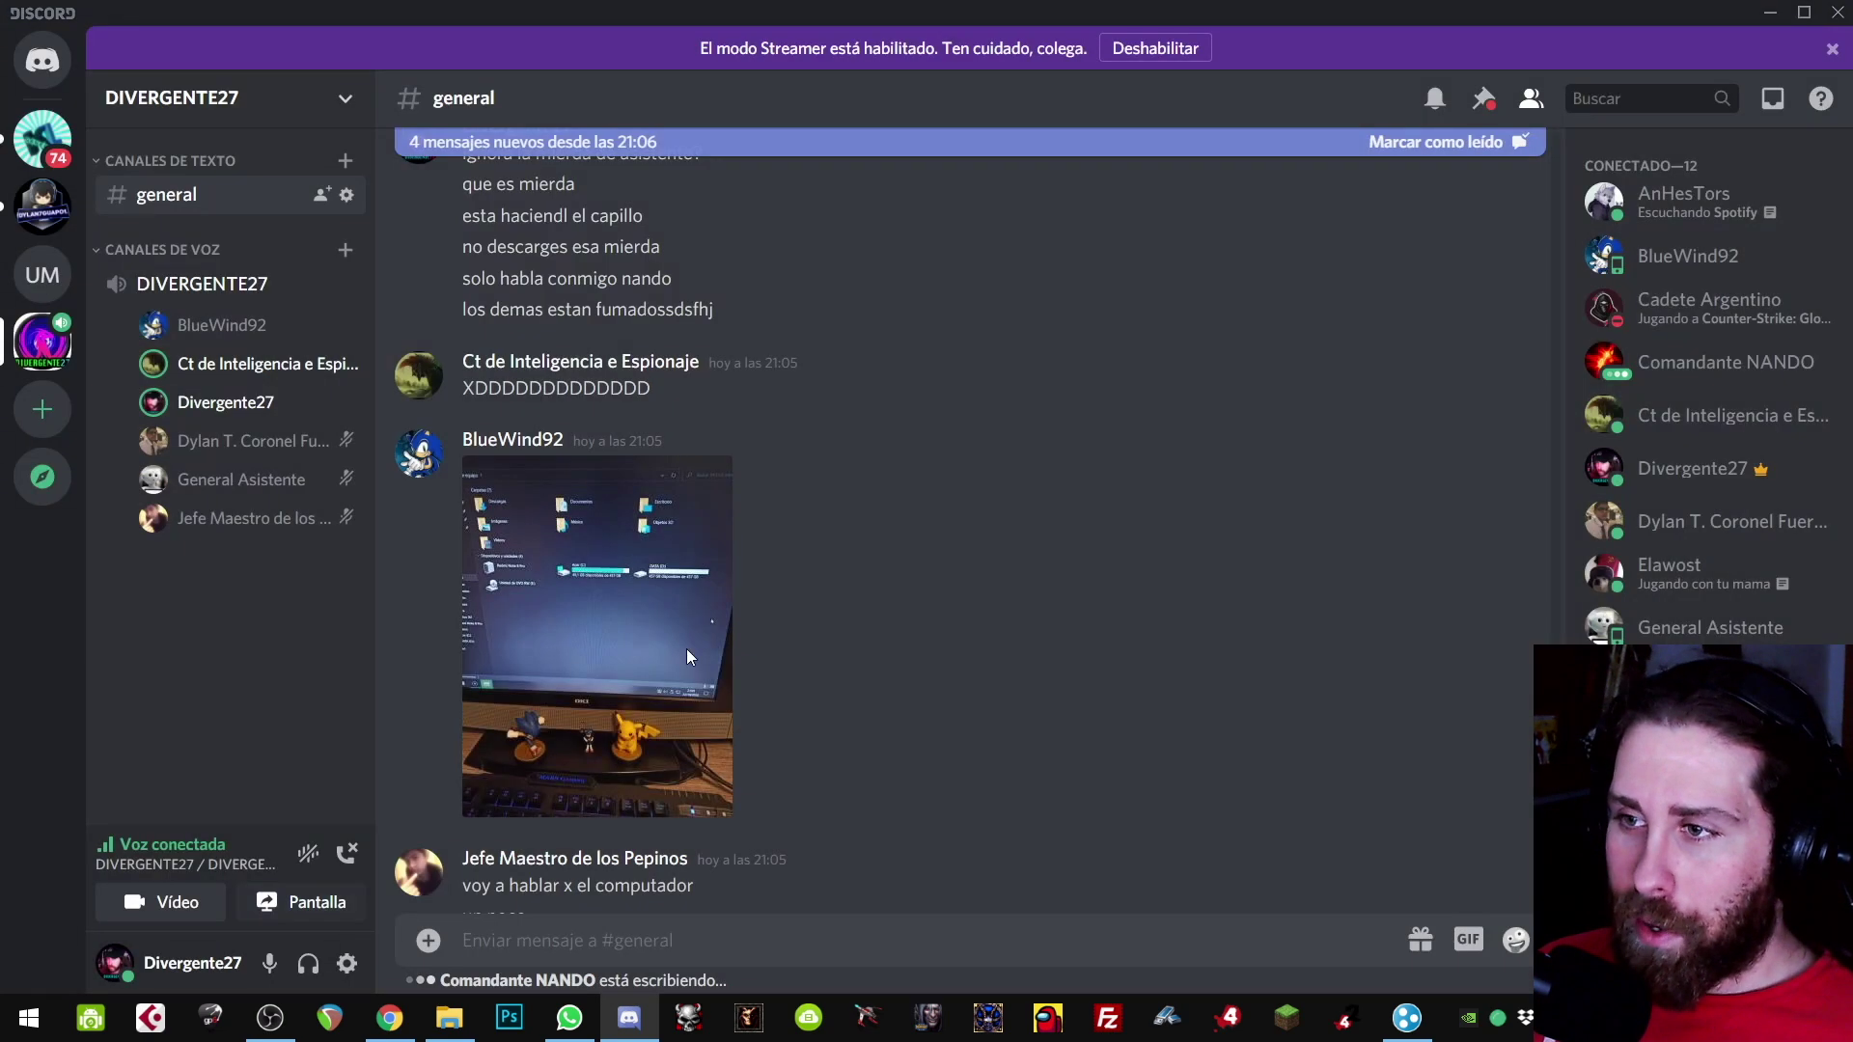
click(304, 902)
click(869, 381)
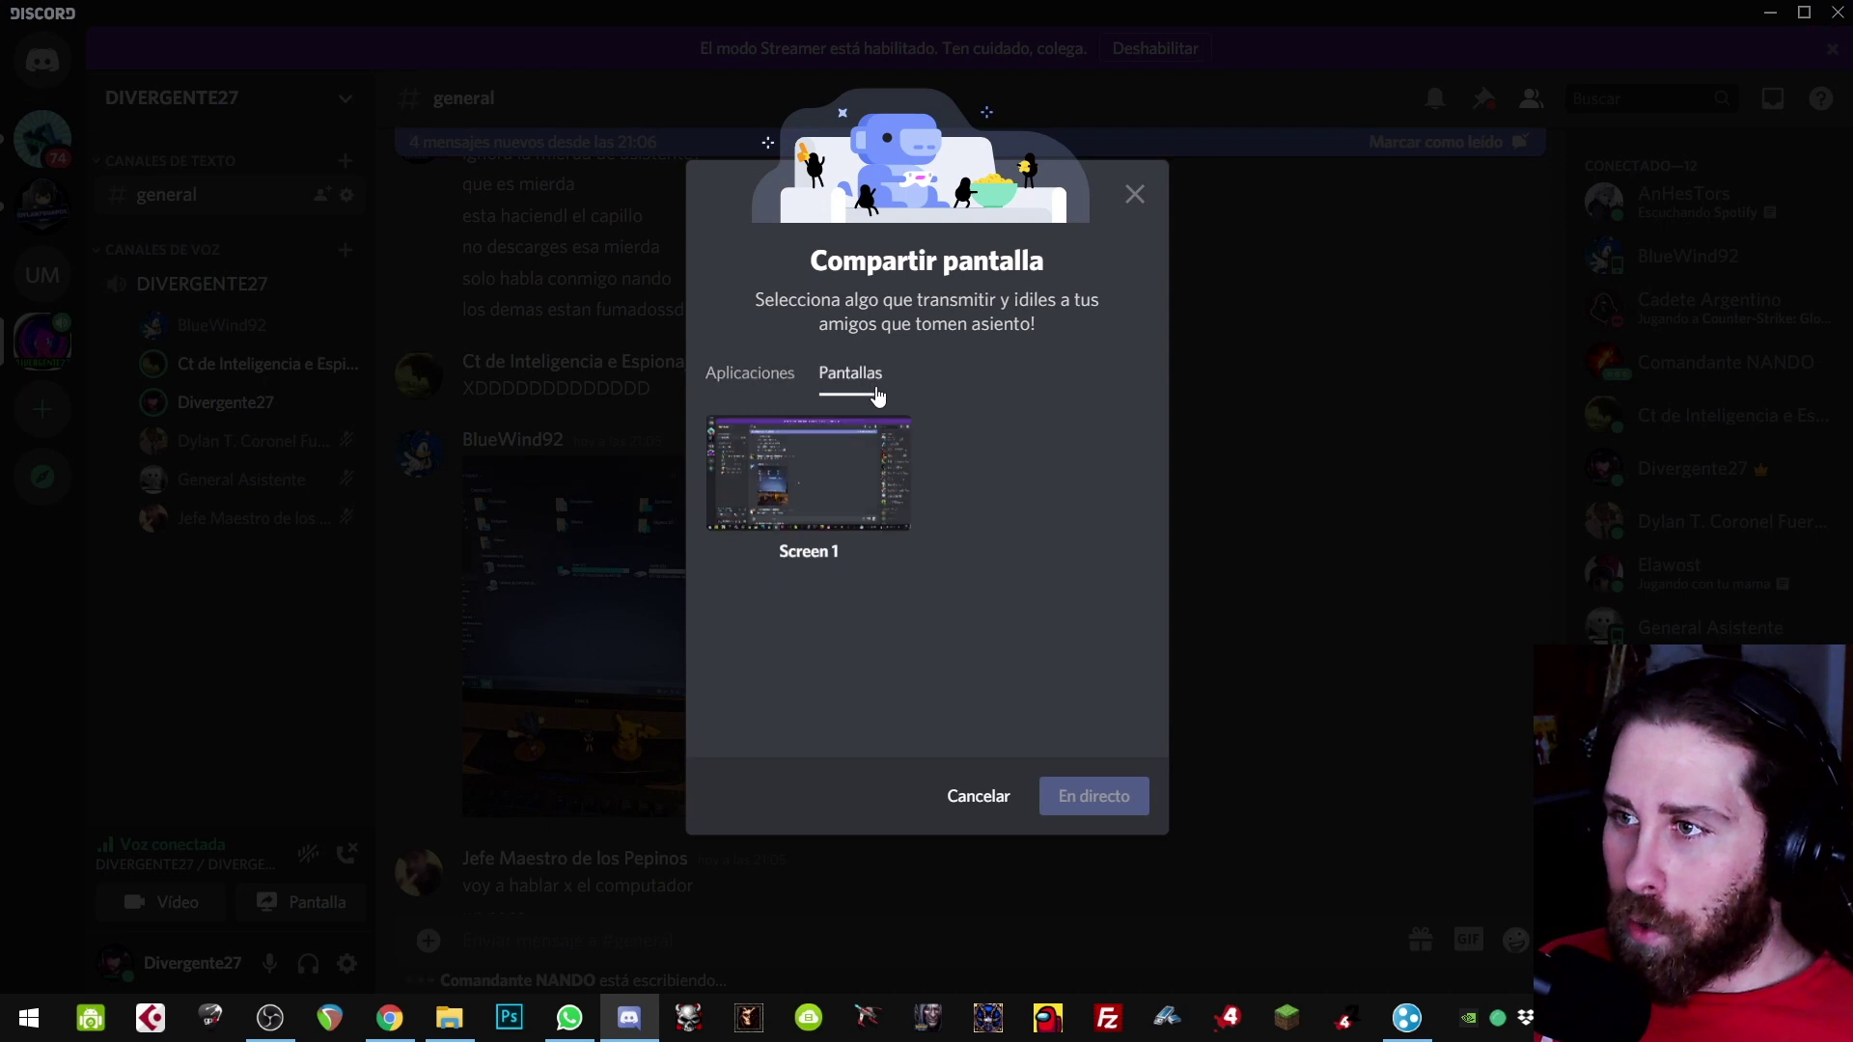
click(859, 476)
click(1086, 780)
Step: Open the original of the shared drive photo in the browser and enlarge the DATA (D:) and Acer (C:) drives
click(710, 632)
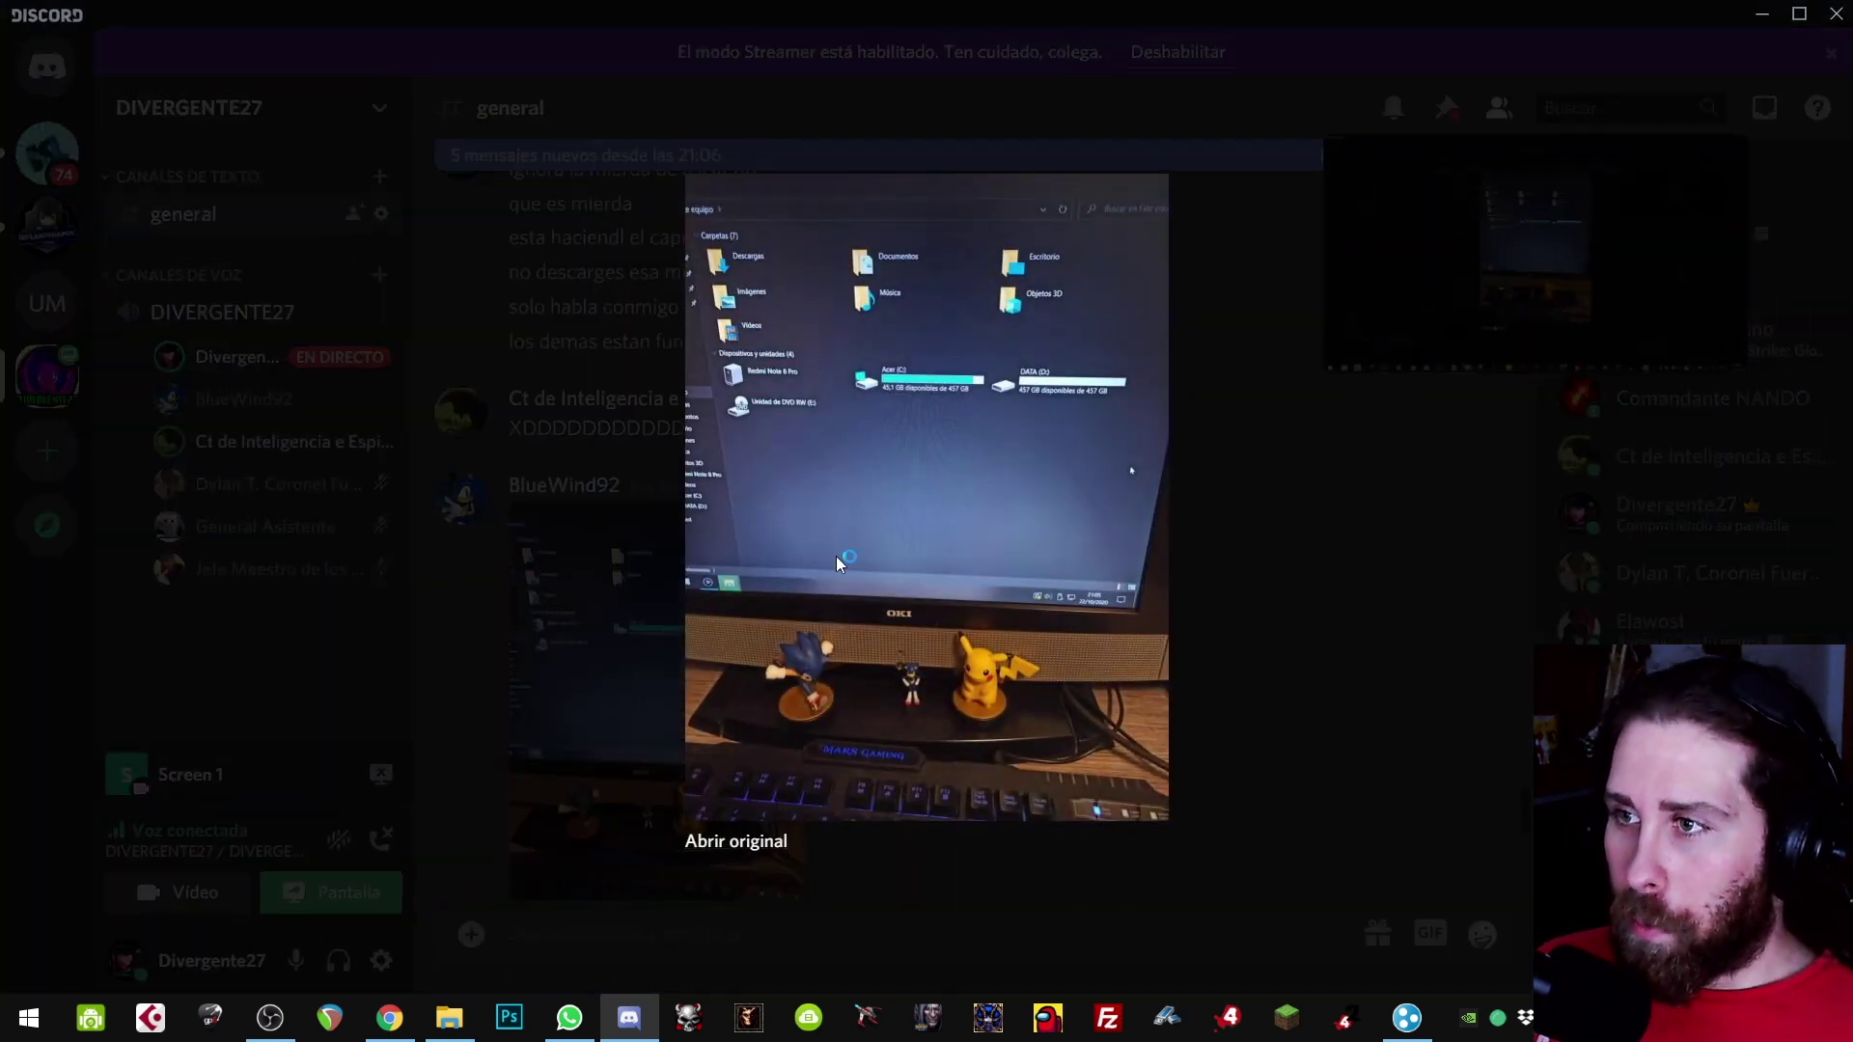
click(753, 836)
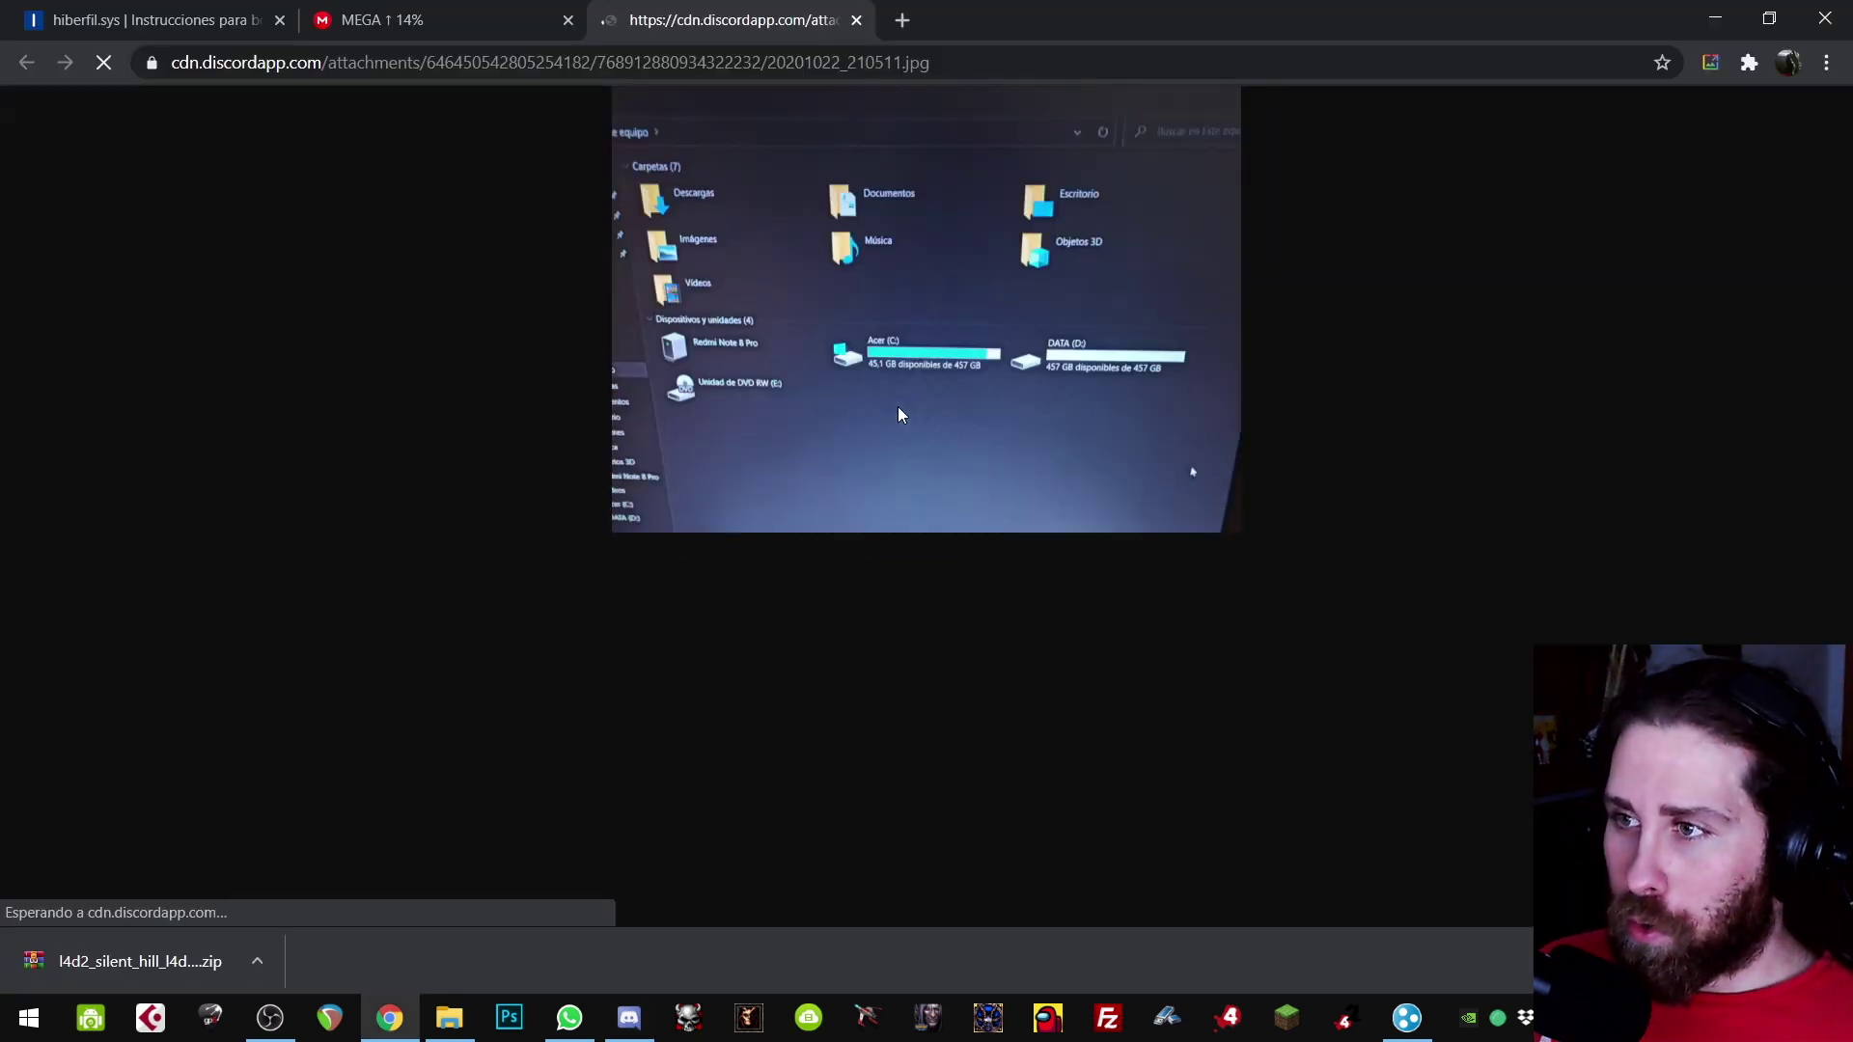
click(1141, 322)
scroll(728, 919, up, 4)
drag(727, 919, 1283, 913)
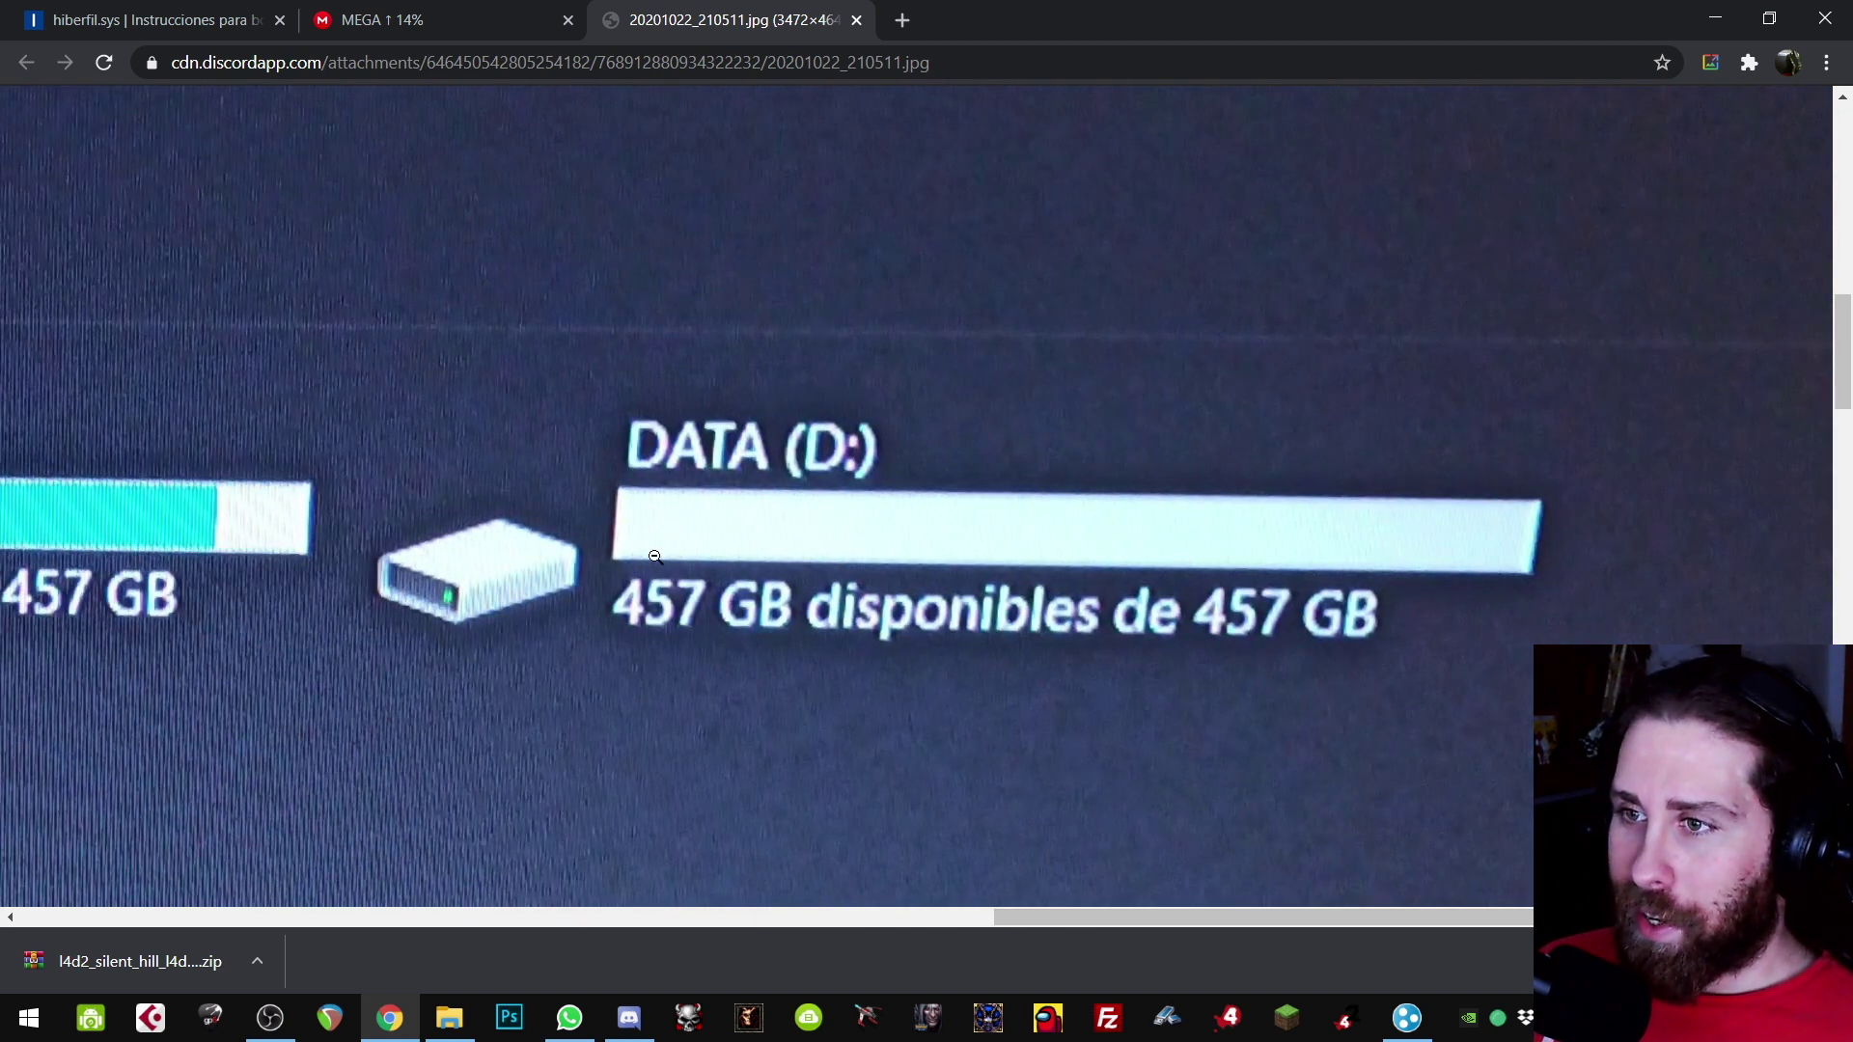
drag(1007, 910, 764, 866)
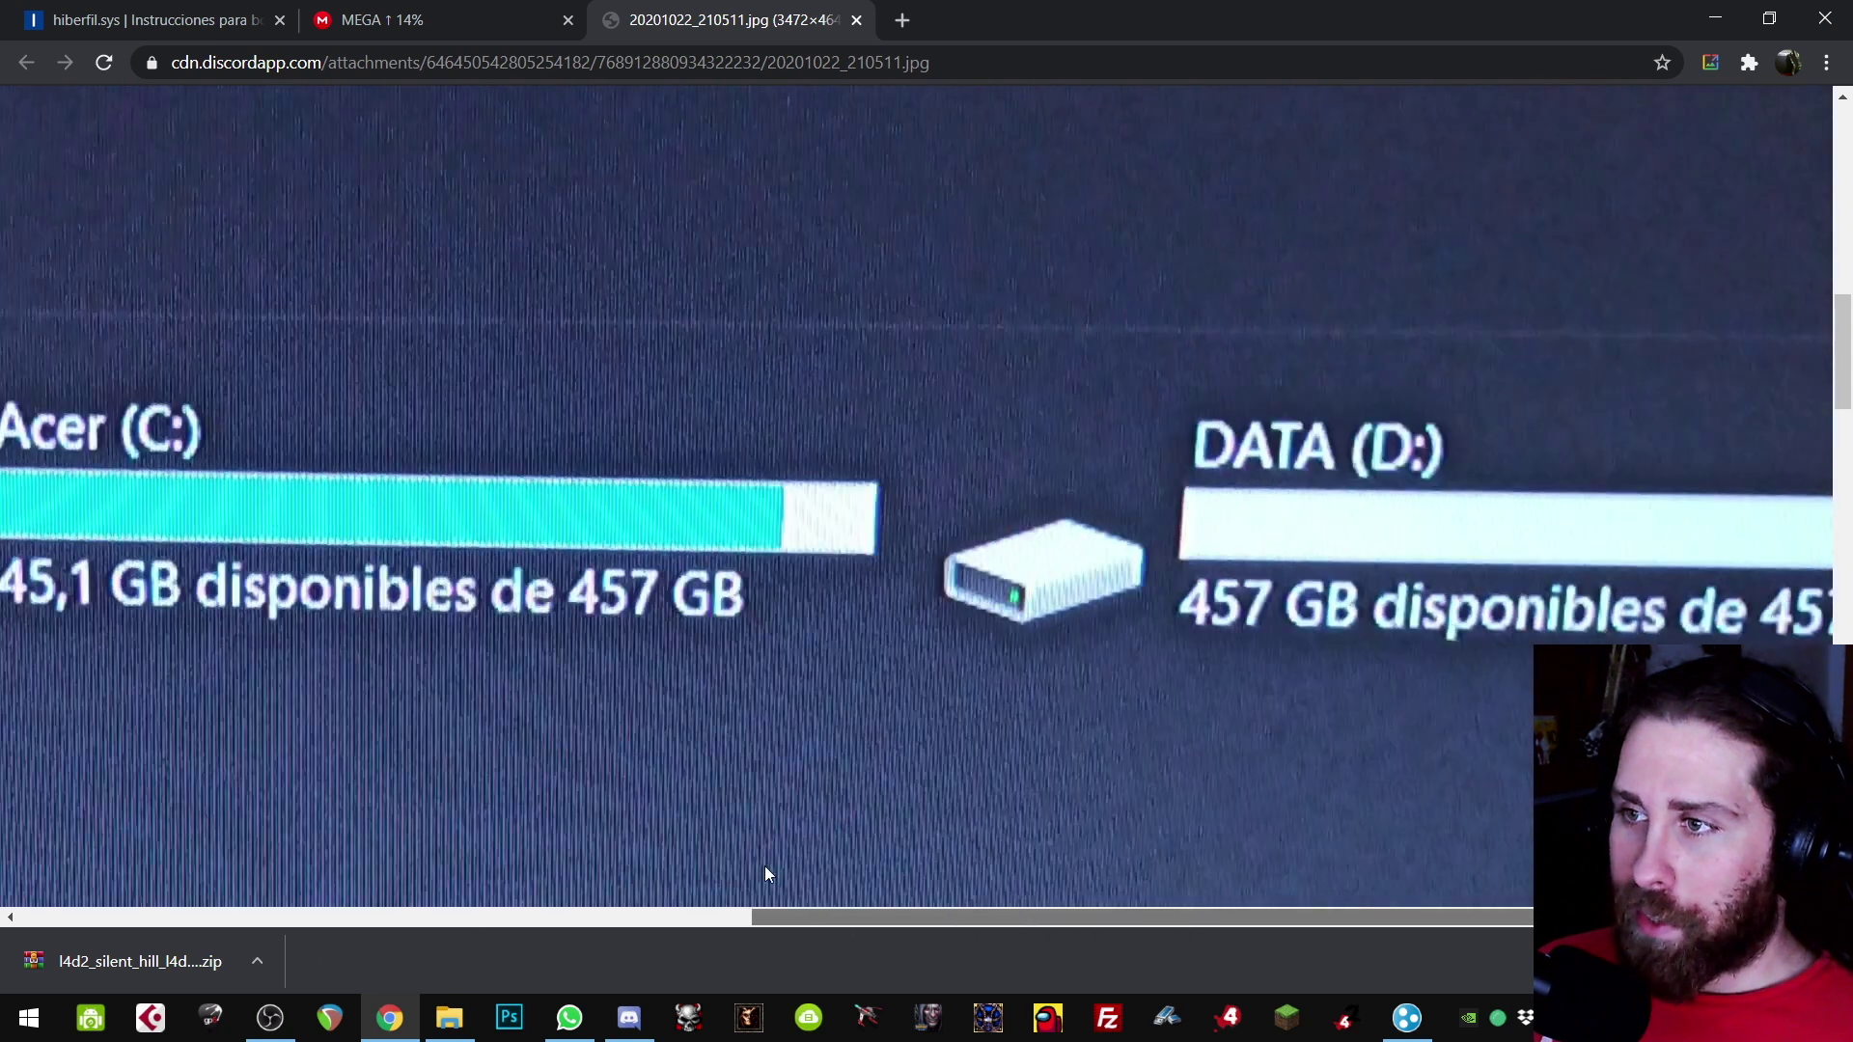
Step: Compare the free space of the Acer (C:) and DATA (D:) drives by enlarging each one in the photo
click(994, 638)
click(1062, 355)
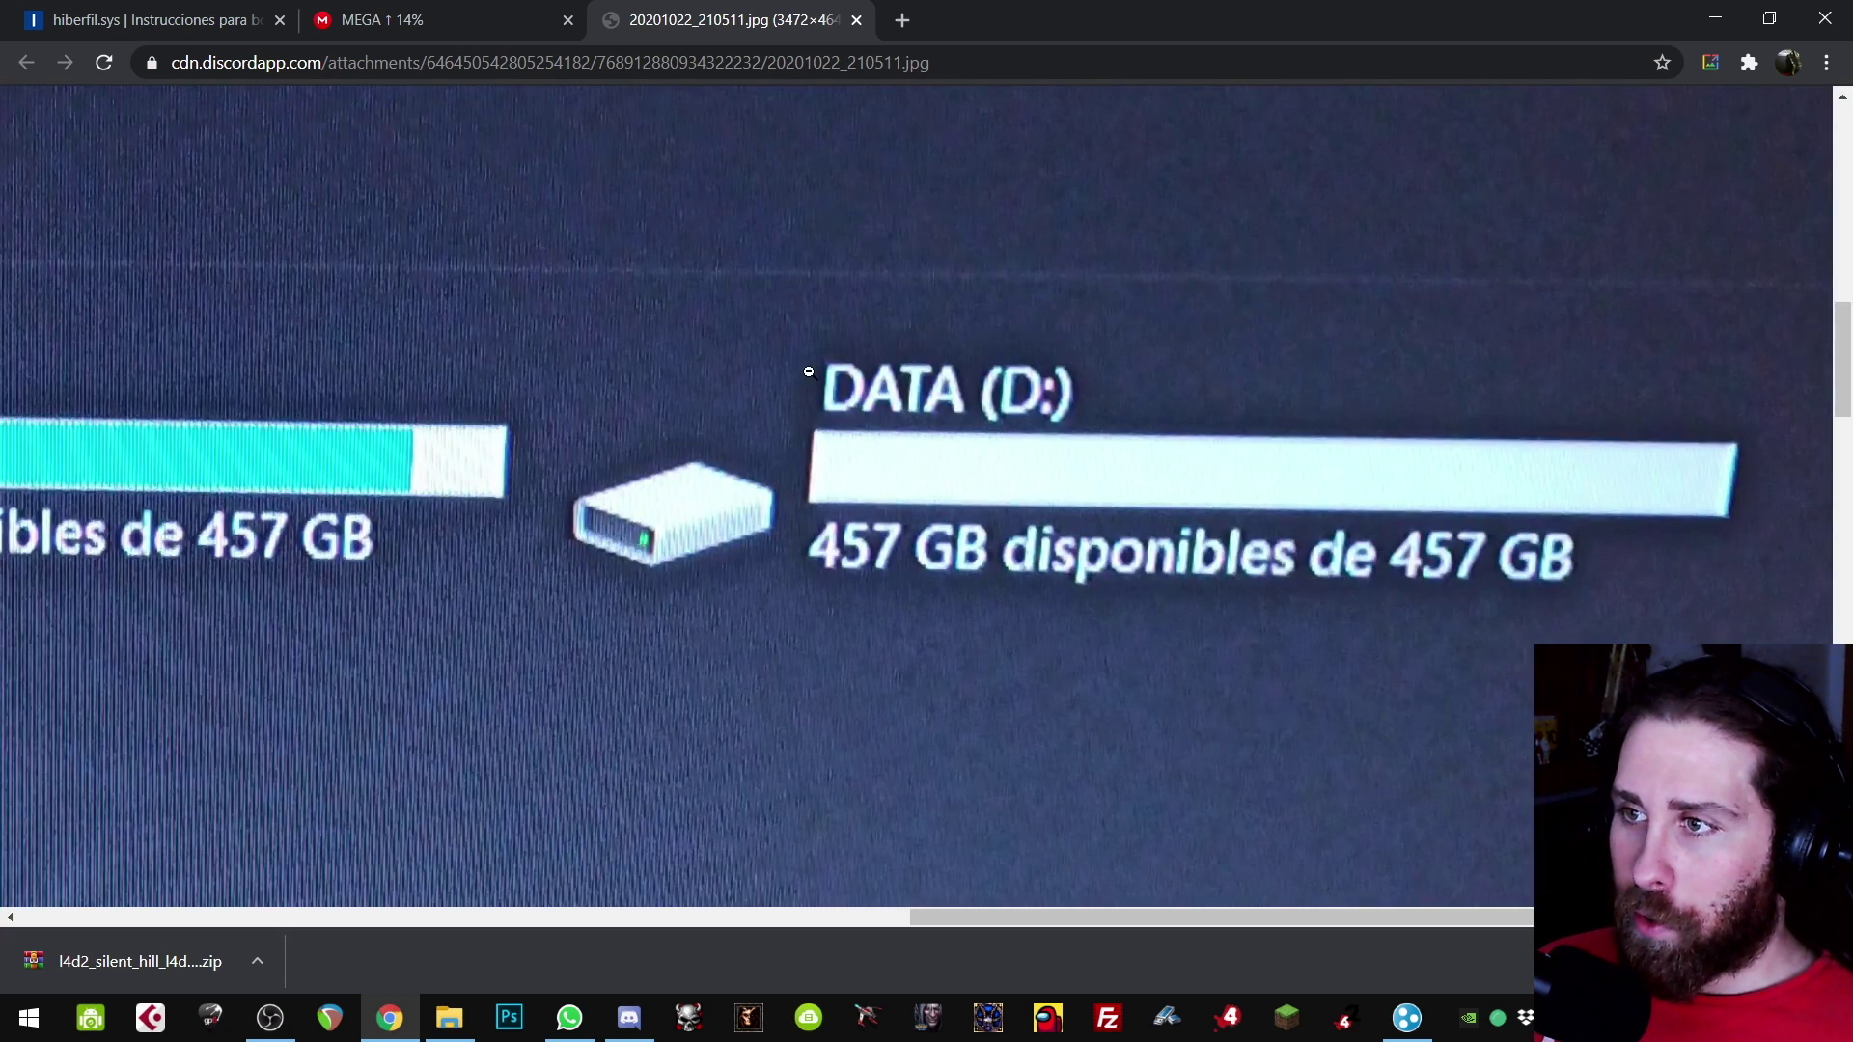
click(1165, 523)
click(1060, 375)
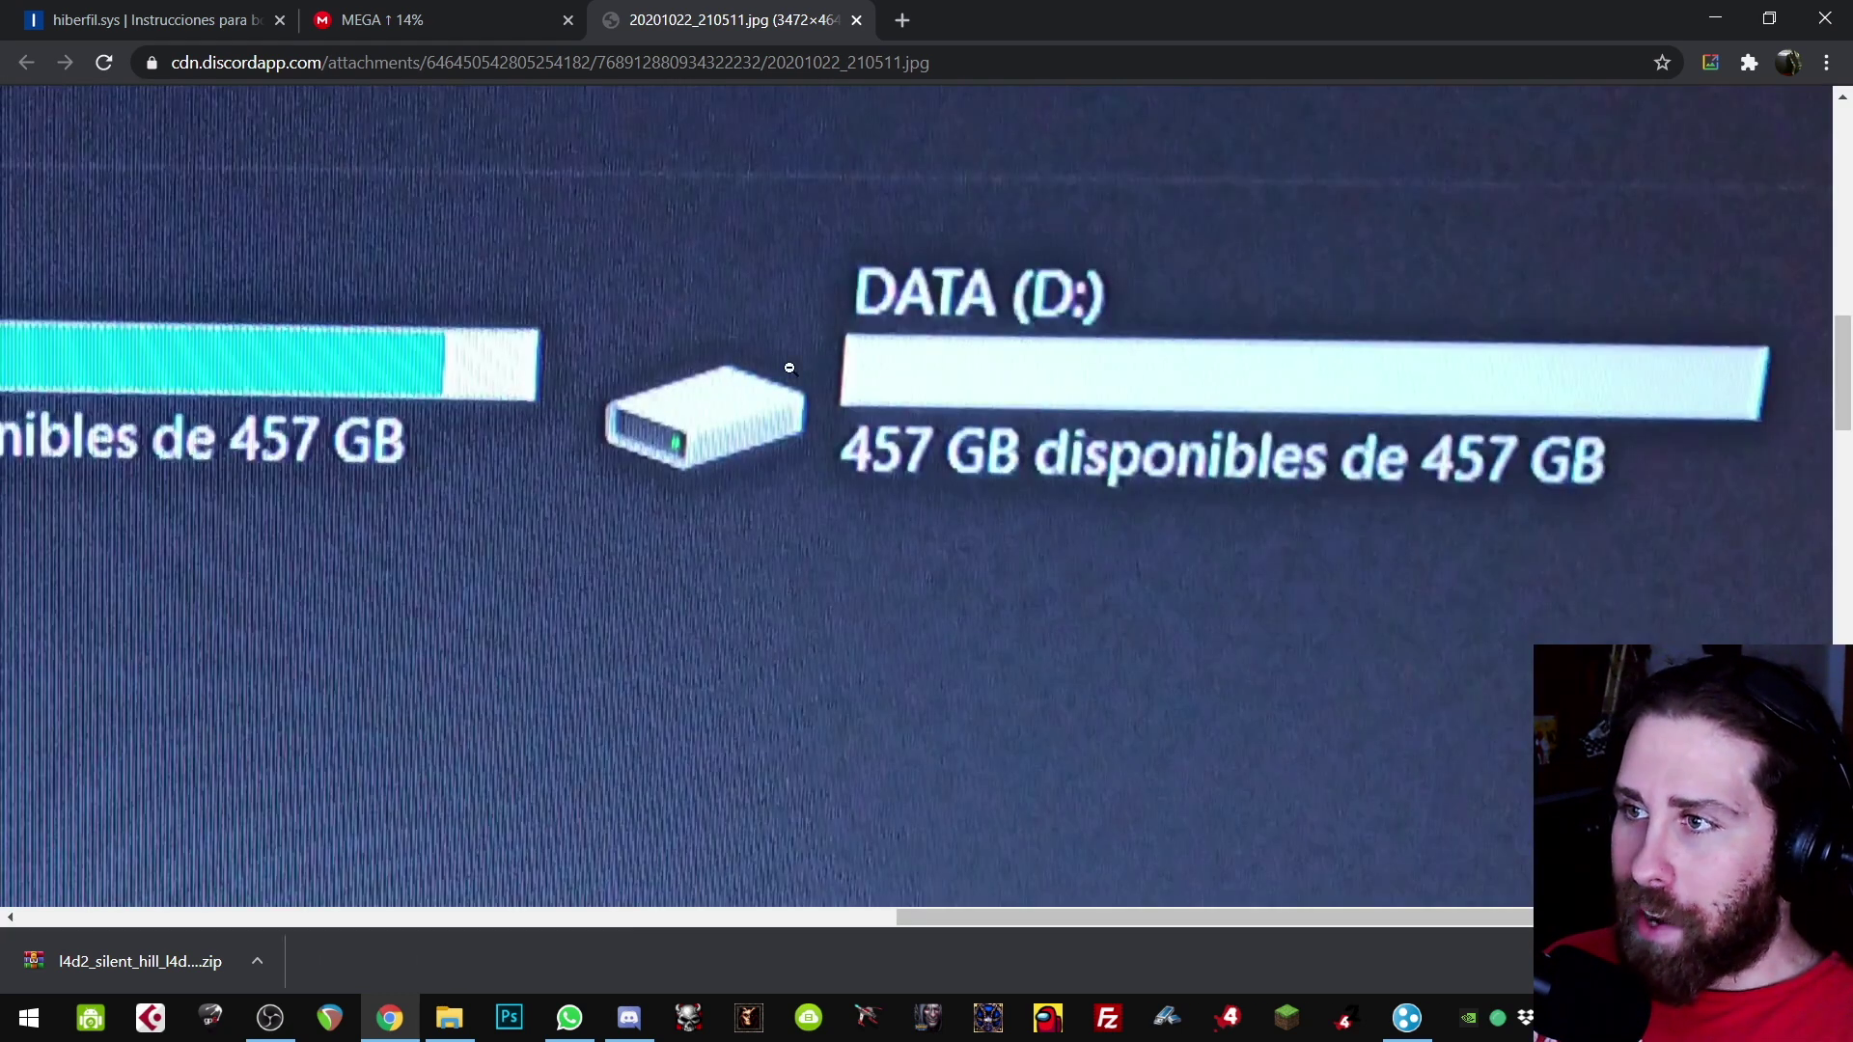
drag(1105, 914, 697, 913)
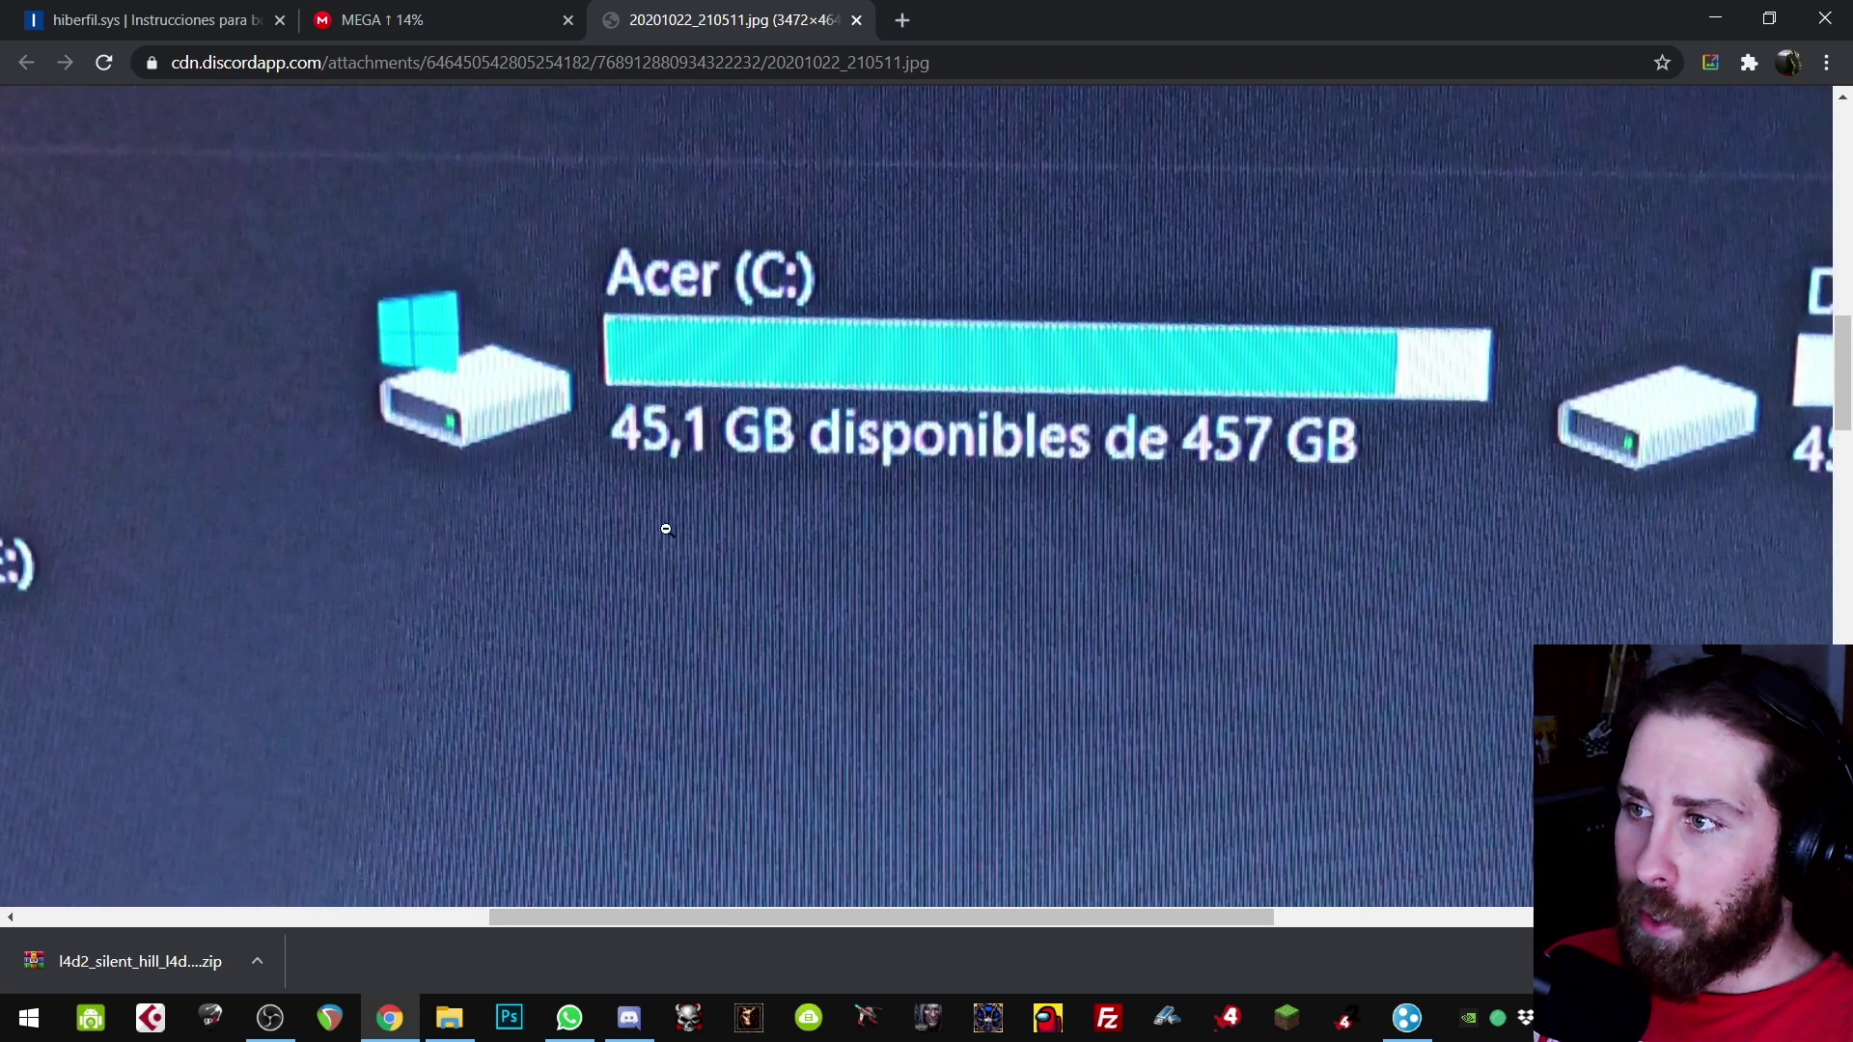
mouse_move(992, 913)
mouse_down()
mouse_move(1208, 919)
mouse_move(1121, 952)
mouse_move(1106, 919)
mouse_move(1004, 907)
mouse_up()
click(1046, 444)
click(1023, 357)
click(1260, 655)
click(959, 373)
drag(956, 930, 1335, 872)
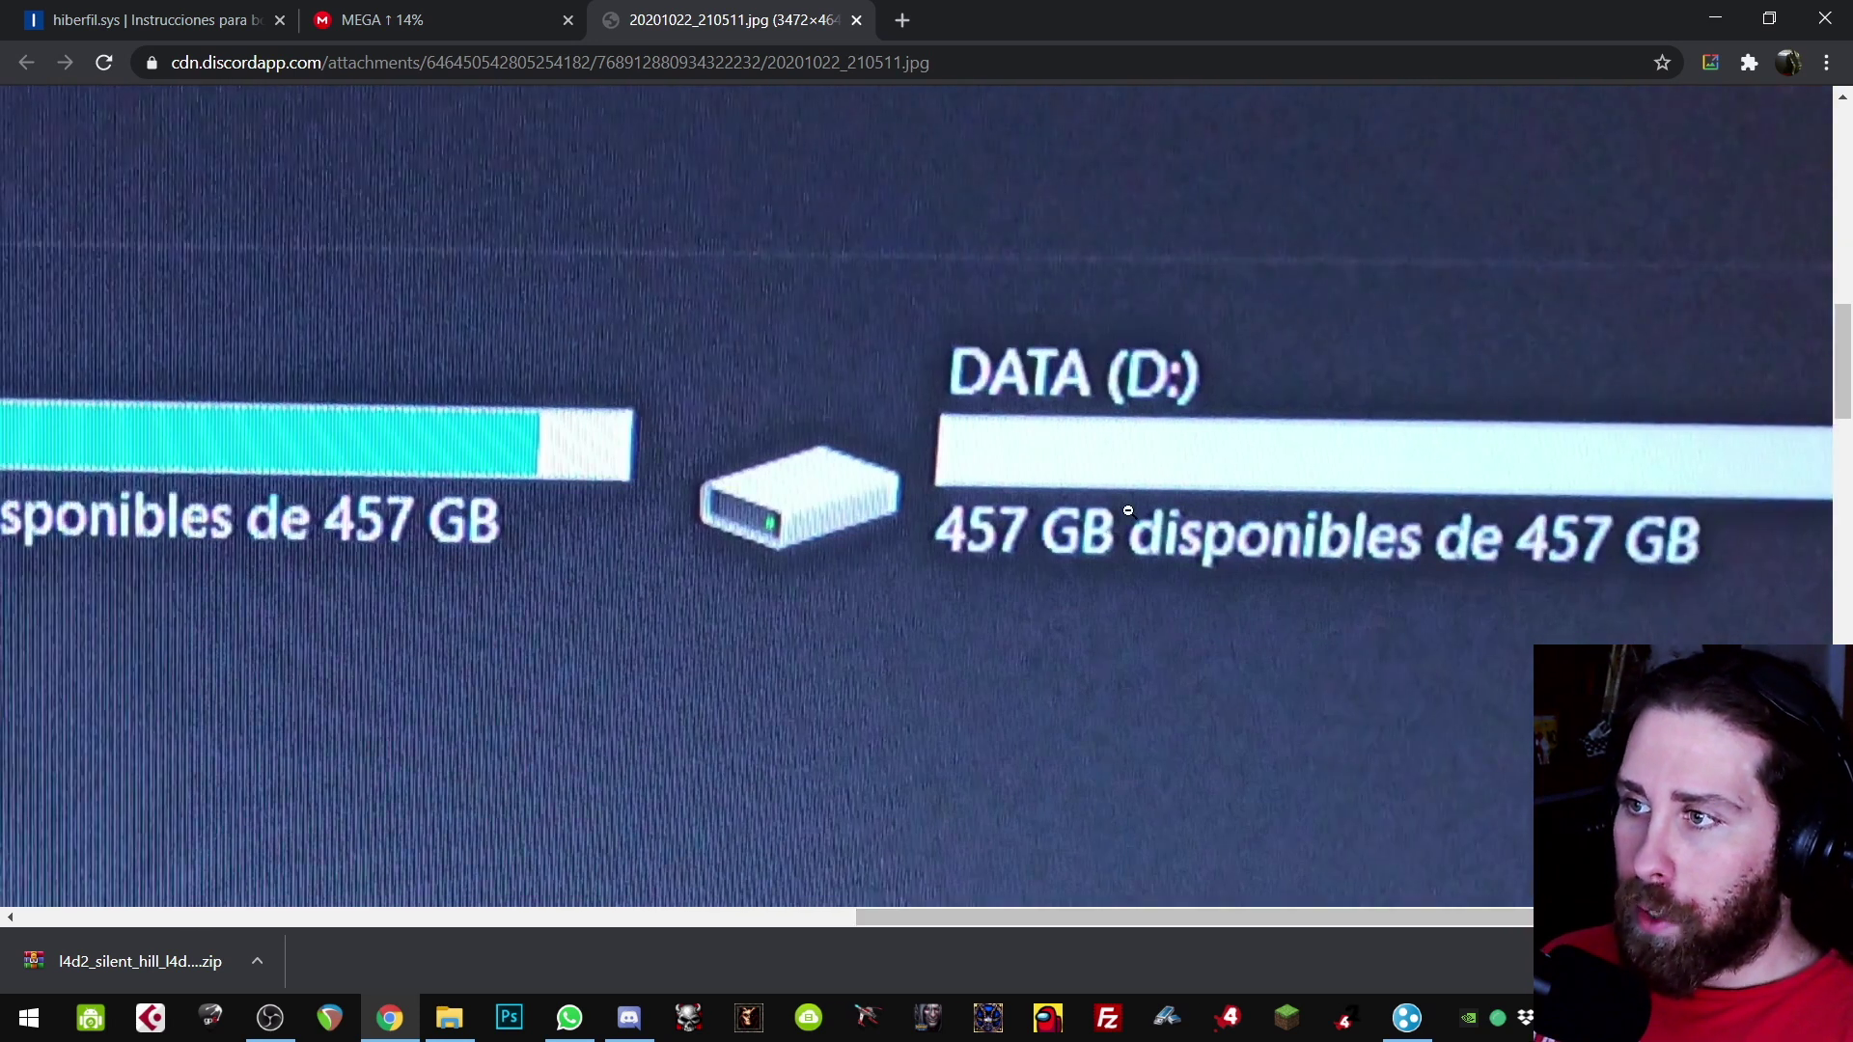
click(1128, 510)
click(1065, 358)
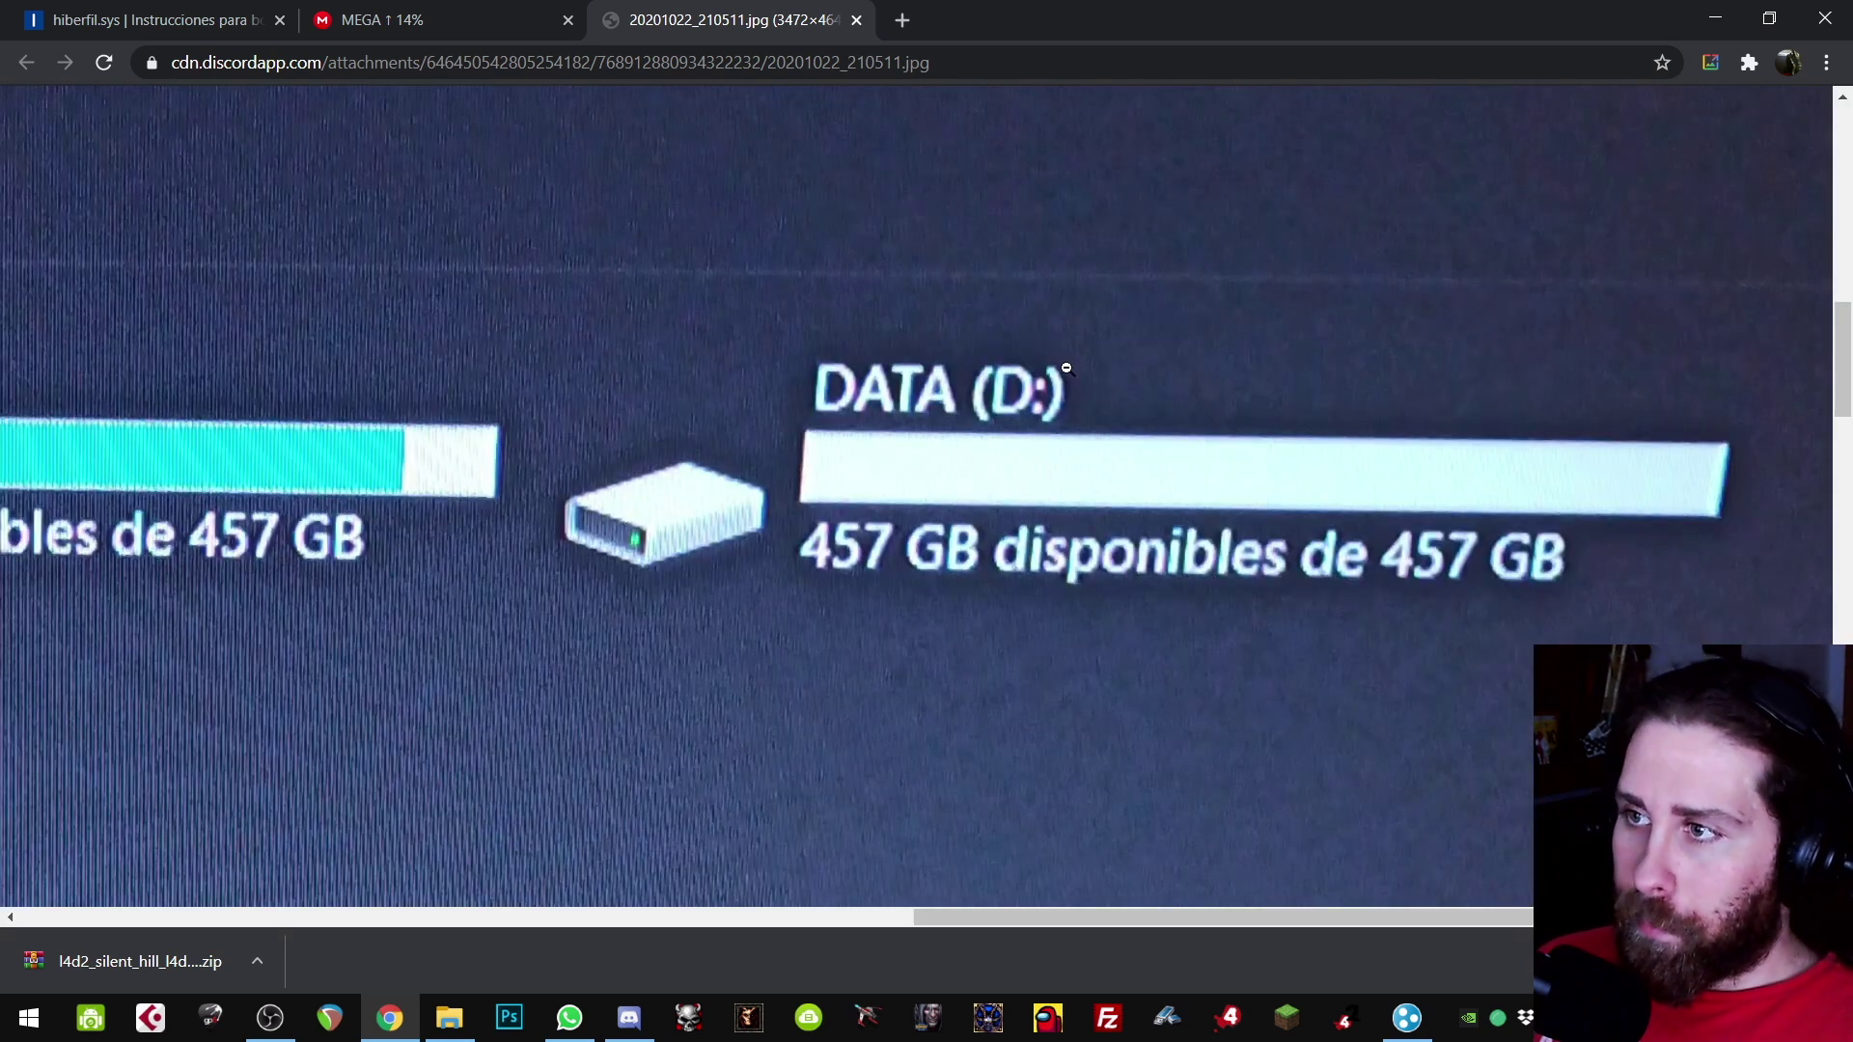
click(1354, 283)
Step: Switch back to Discord and view the dark screenshot of many local drives enlarged
key(alt+Tab)
click(1260, 512)
scroll(609, 539, down, 3)
click(634, 689)
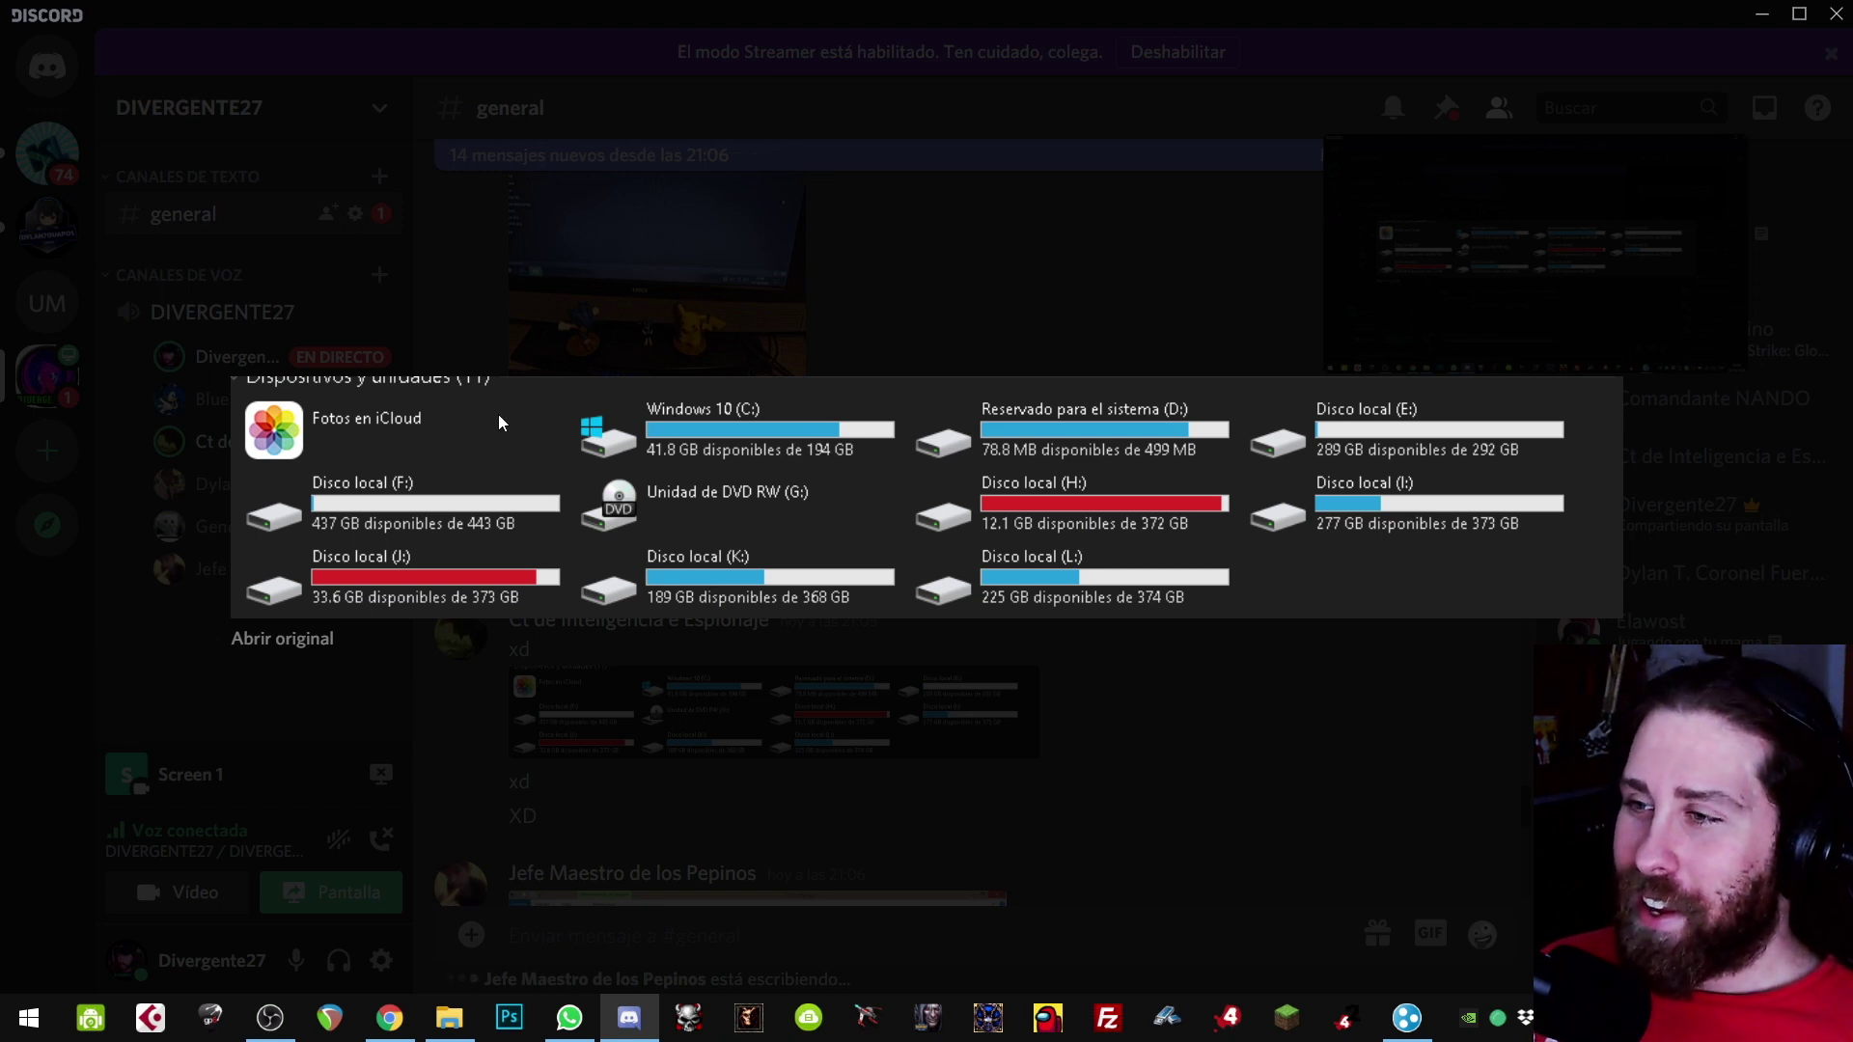
click(1296, 788)
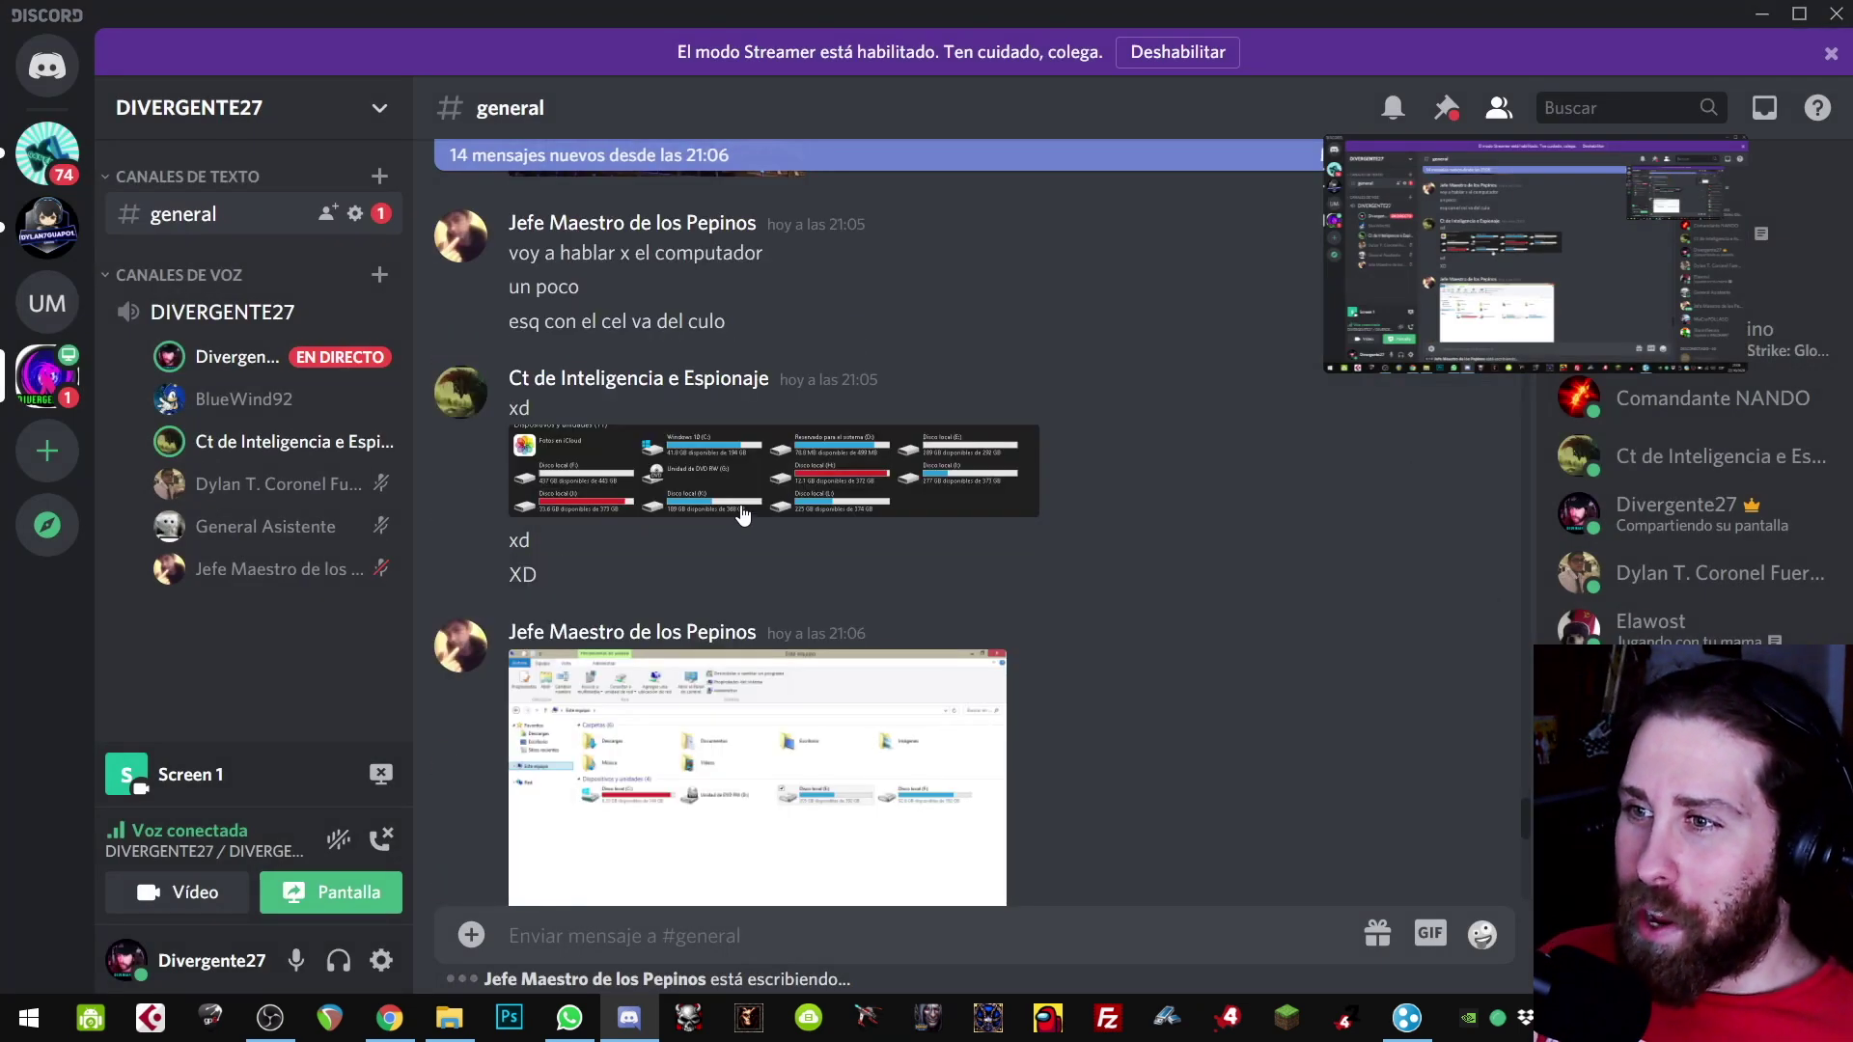
Step: Open the original of the Este equipo screenshot in the browser, inspect its local disks and close it again
click(701, 779)
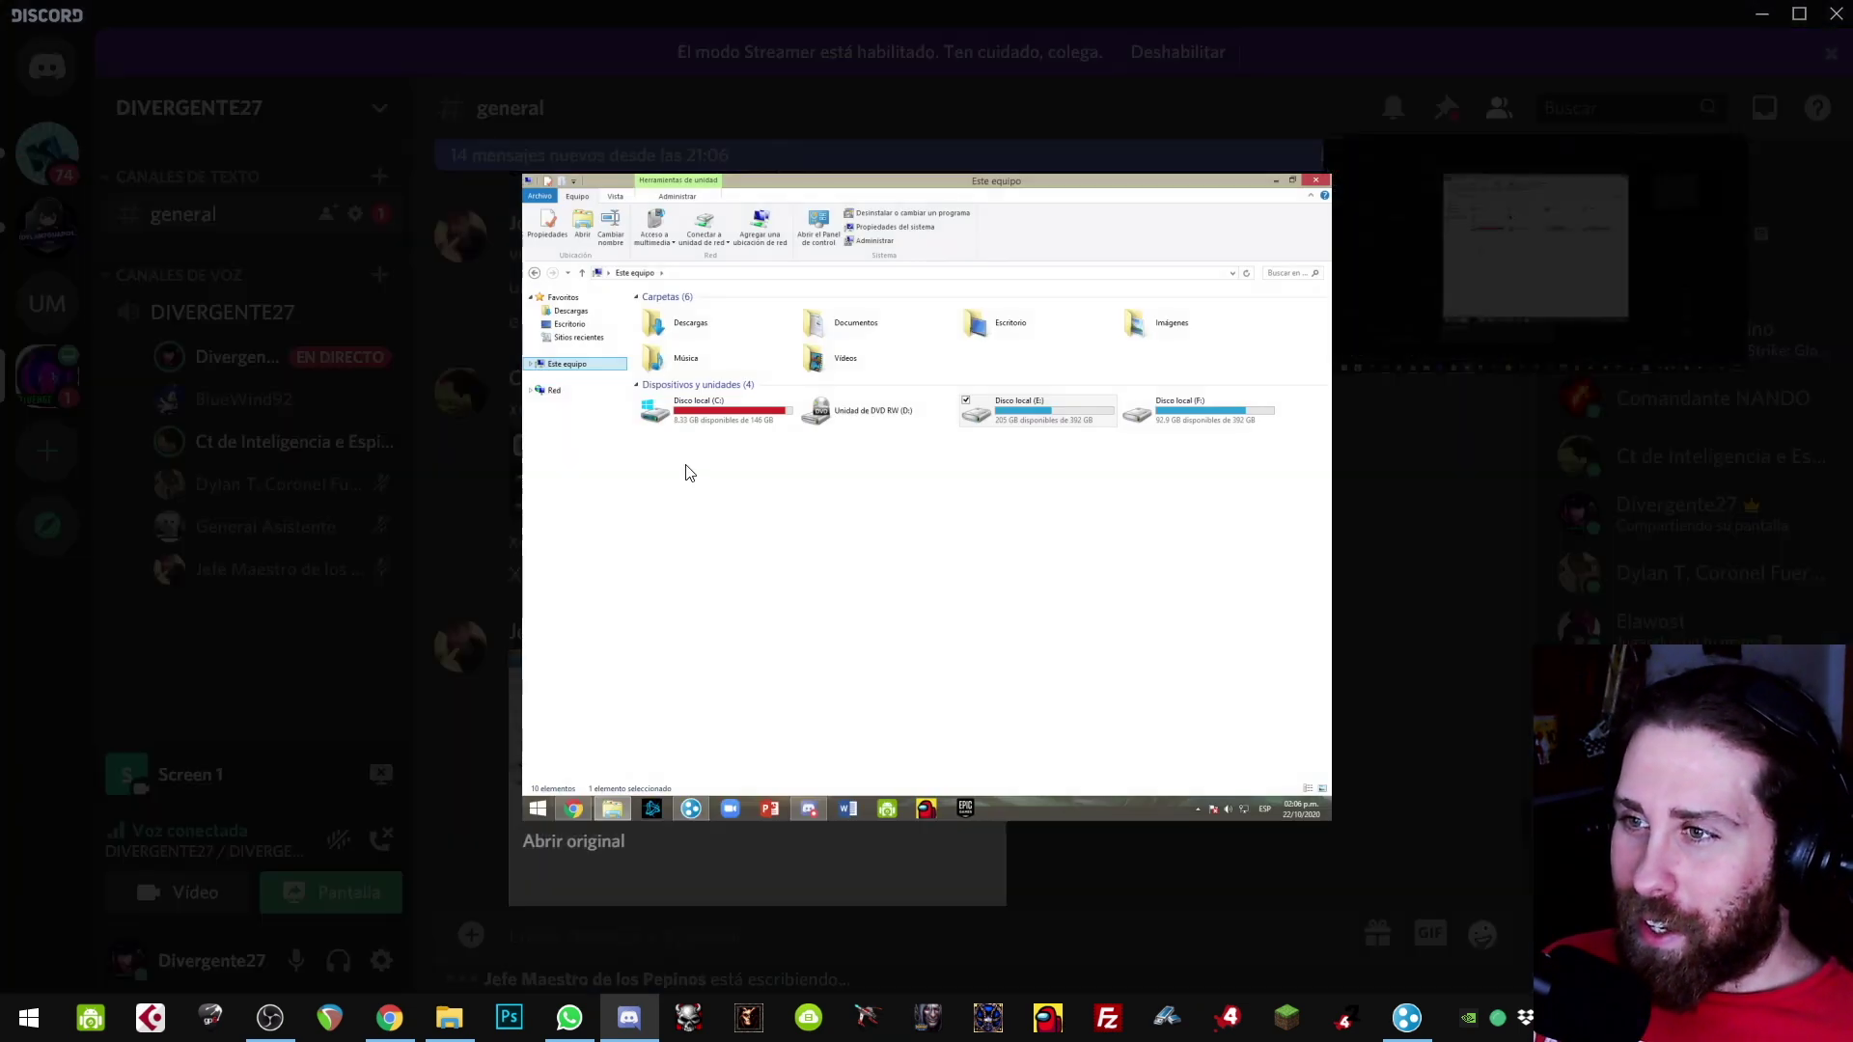
click(893, 621)
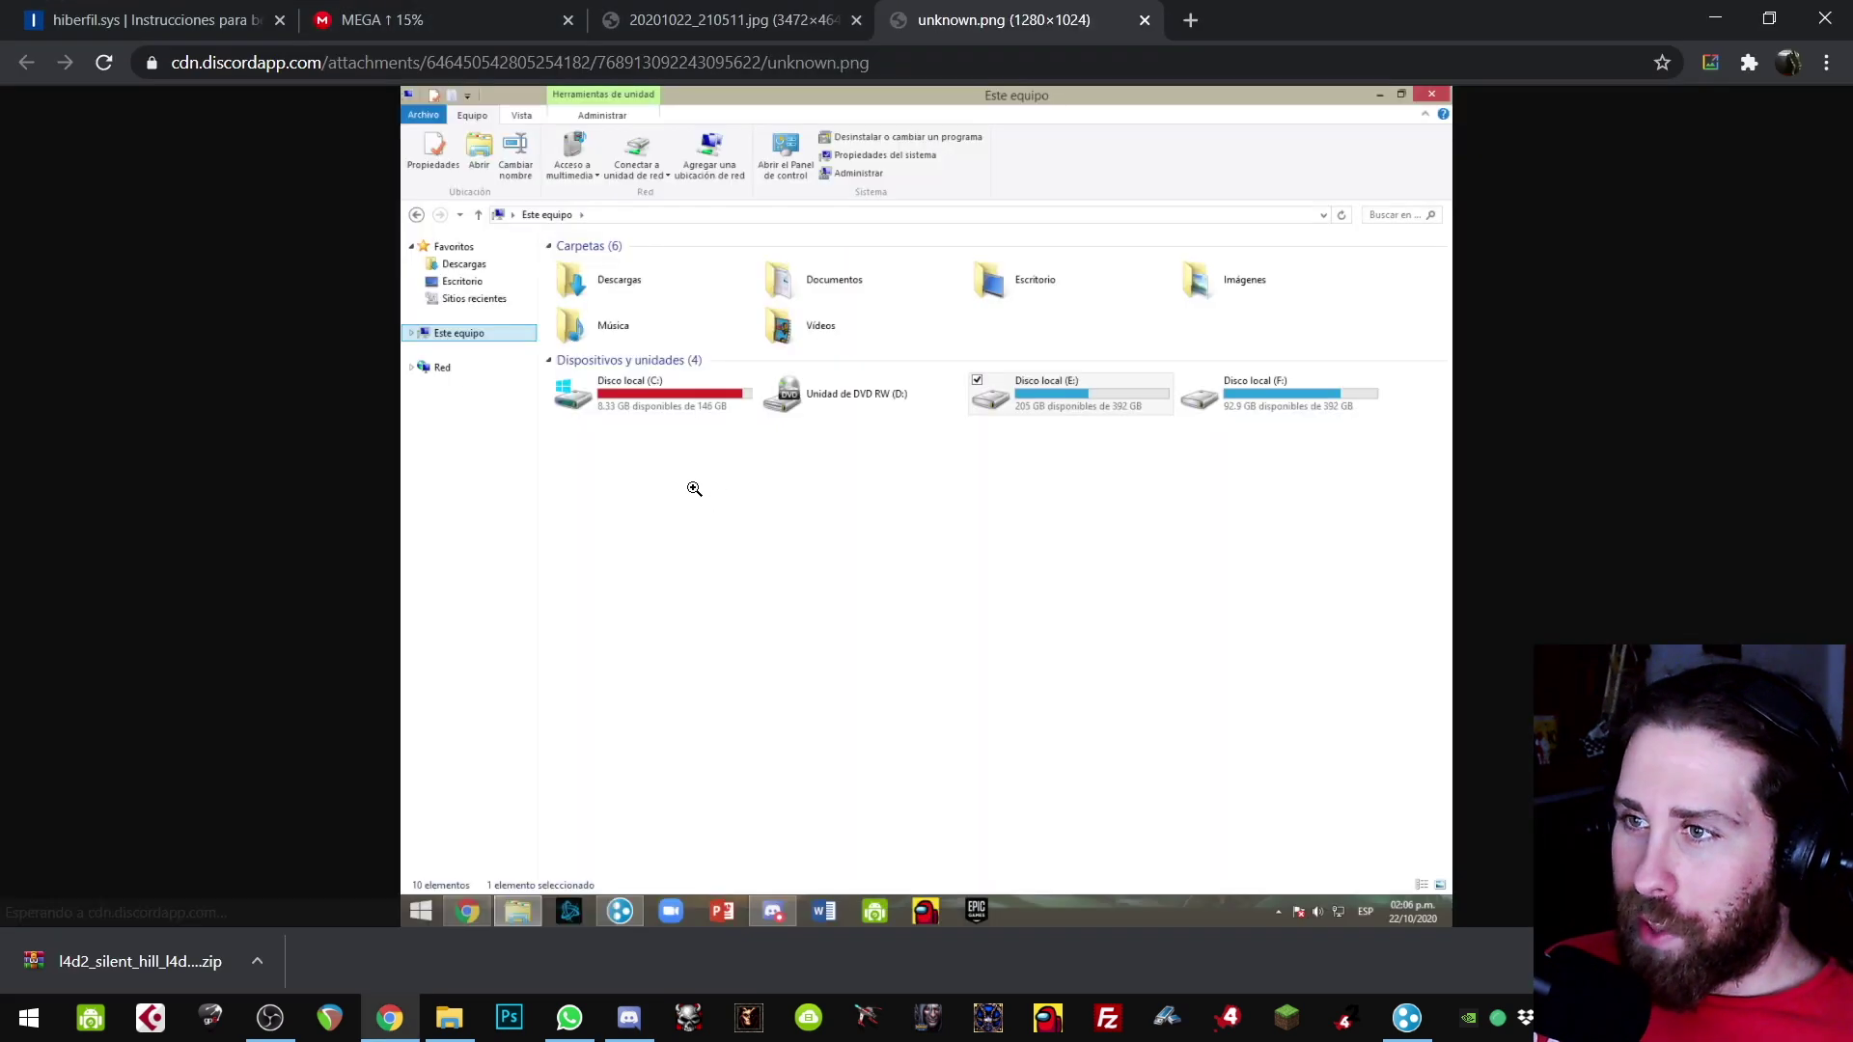
click(694, 489)
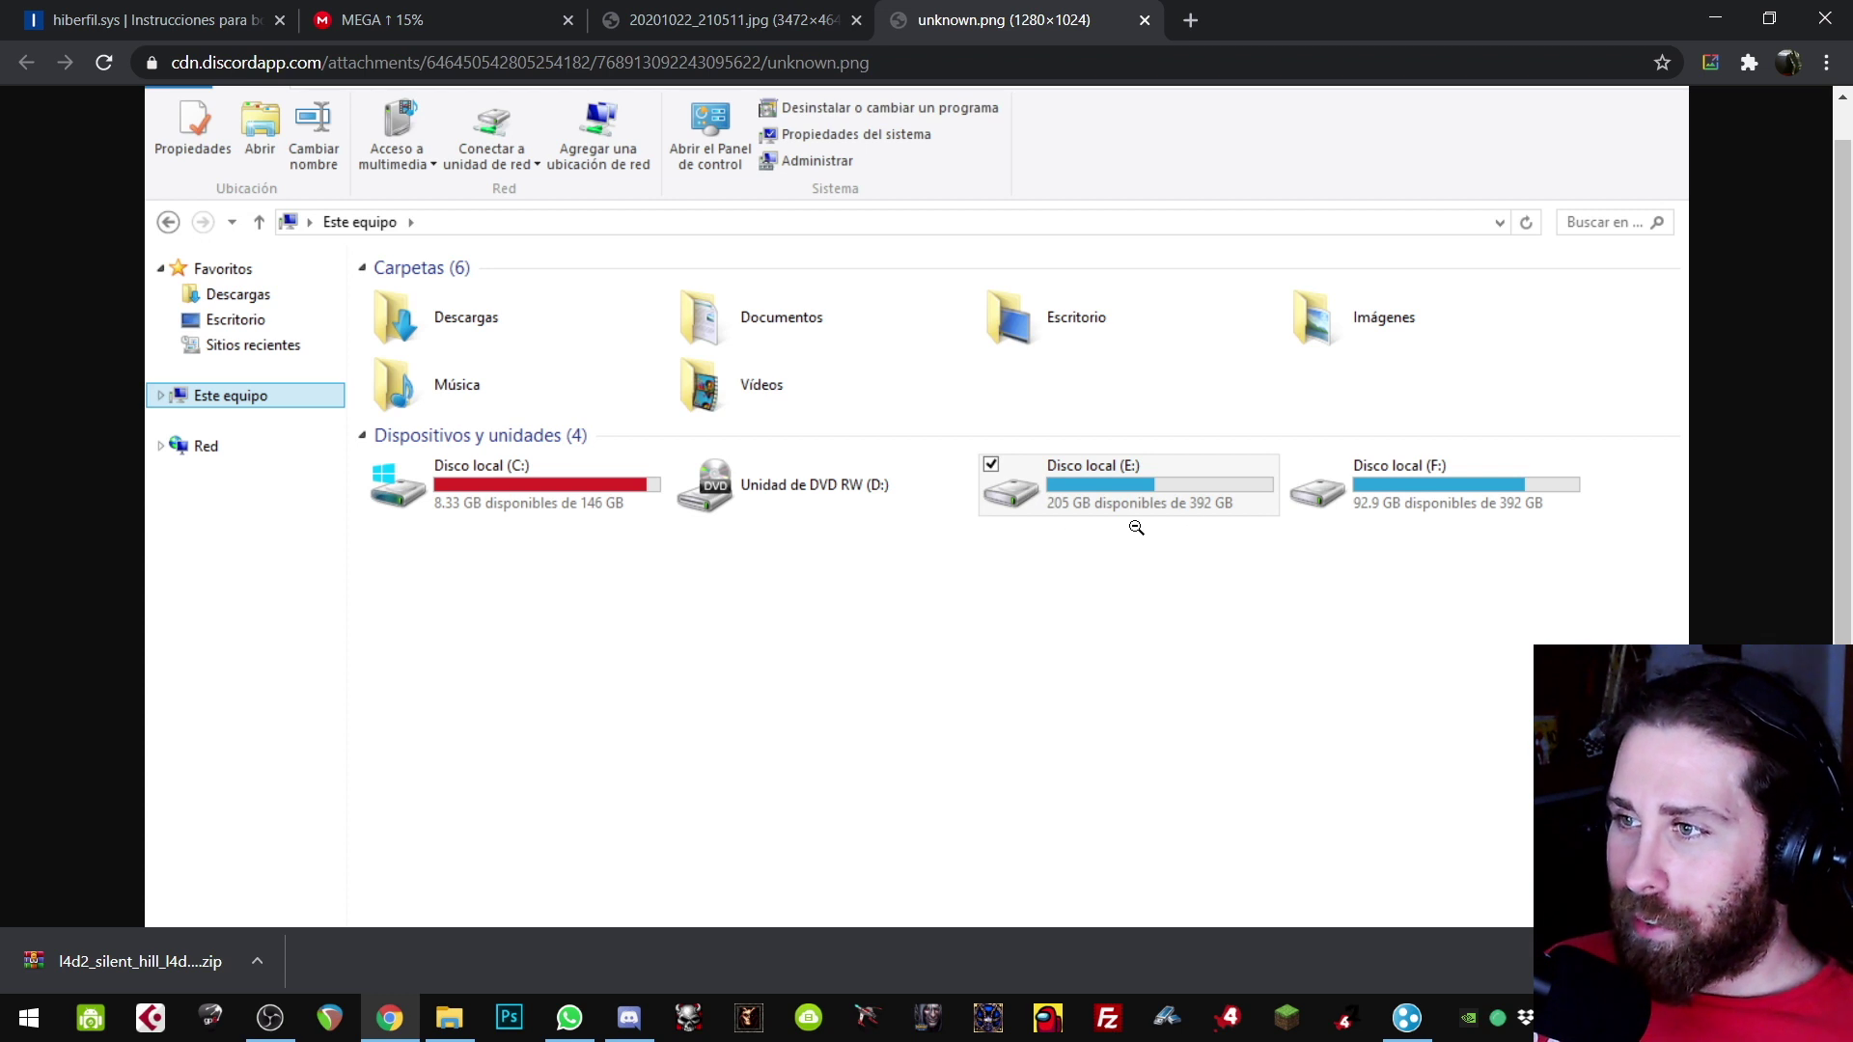
click(1340, 515)
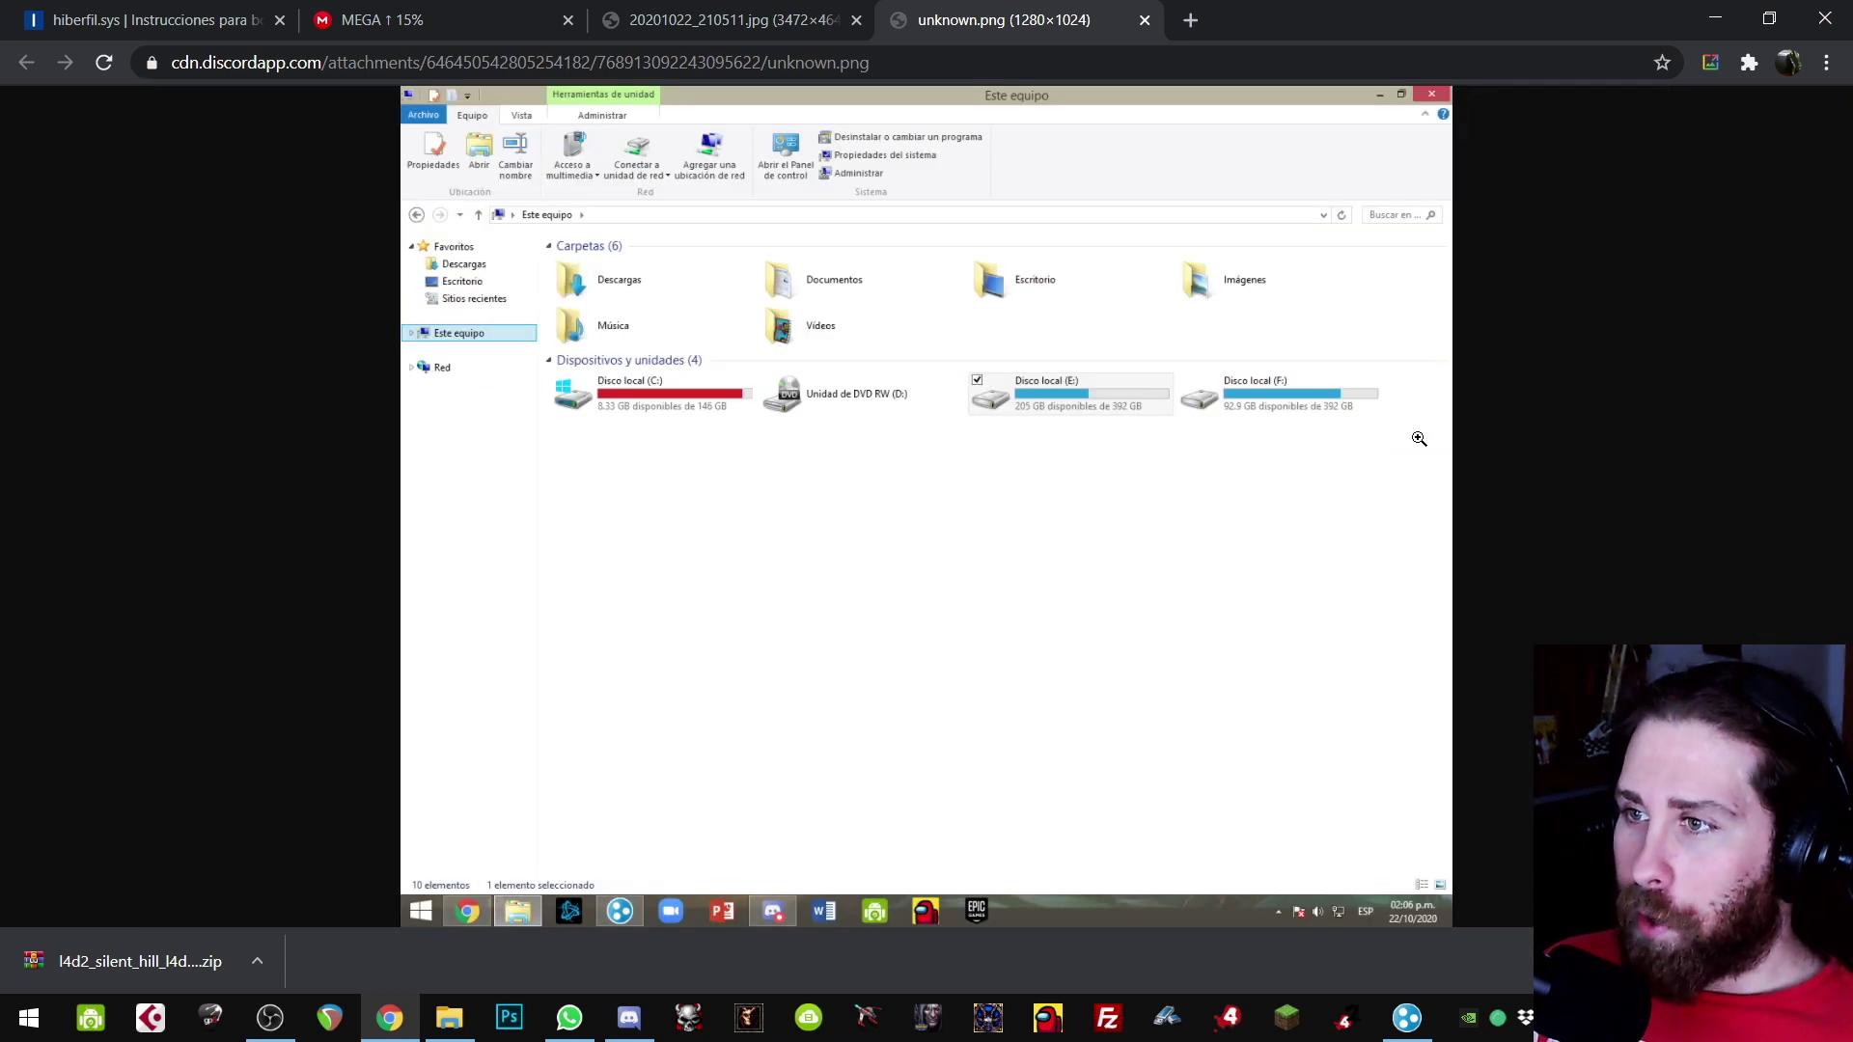
click(1145, 20)
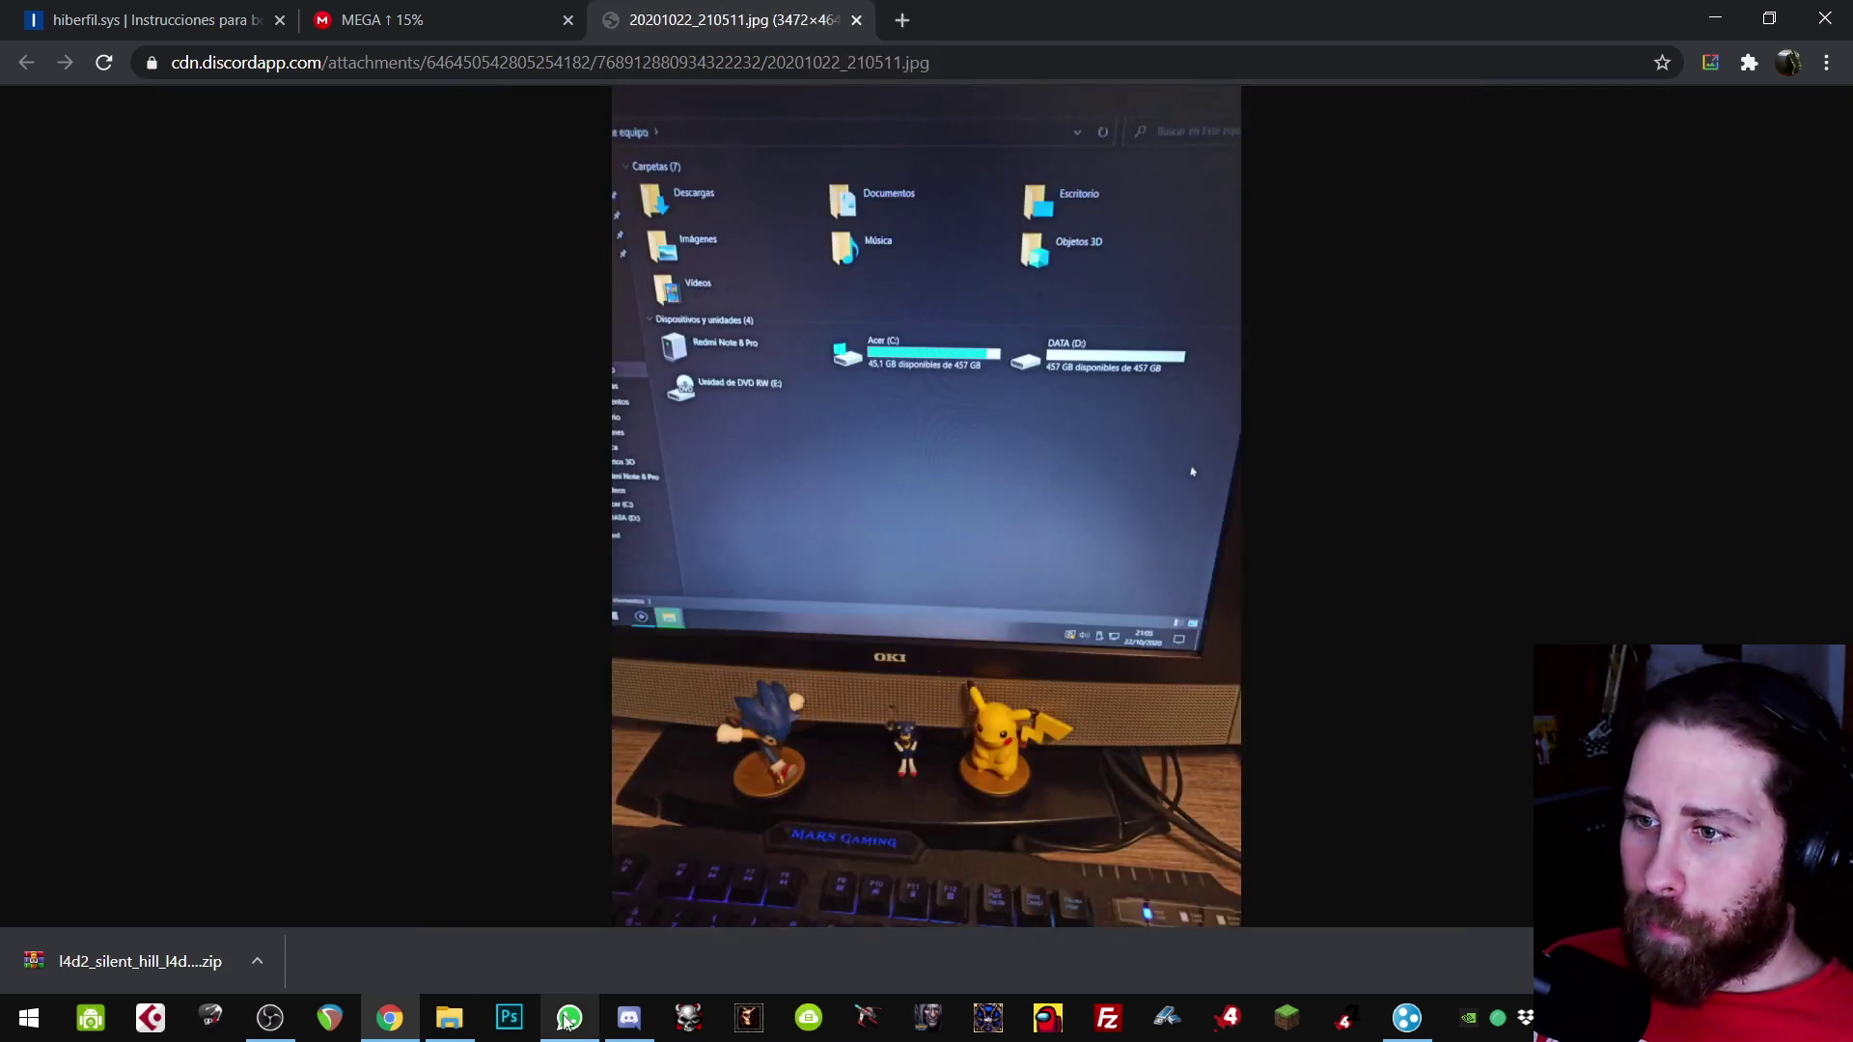
Step: Enlarge the Acer (C:) drive in the monitor photo to examine its used and free space
mouse_move(448, 1018)
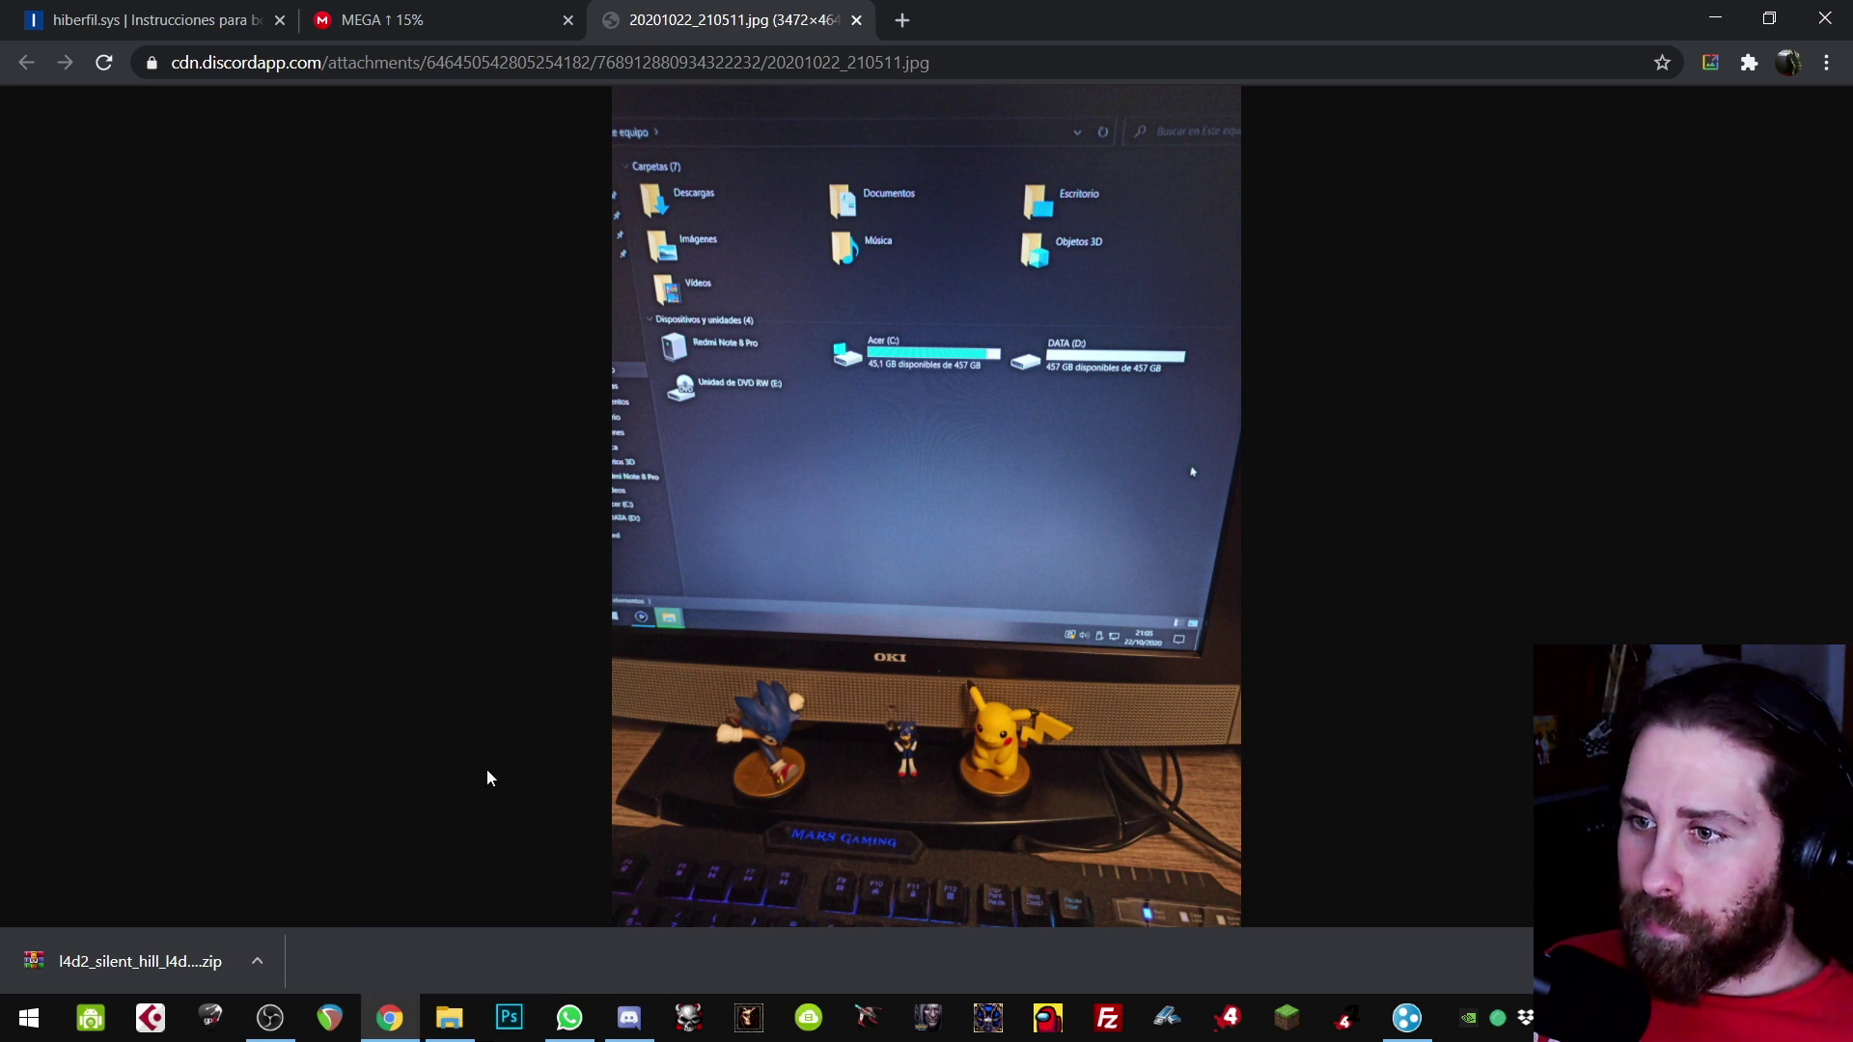
click(933, 356)
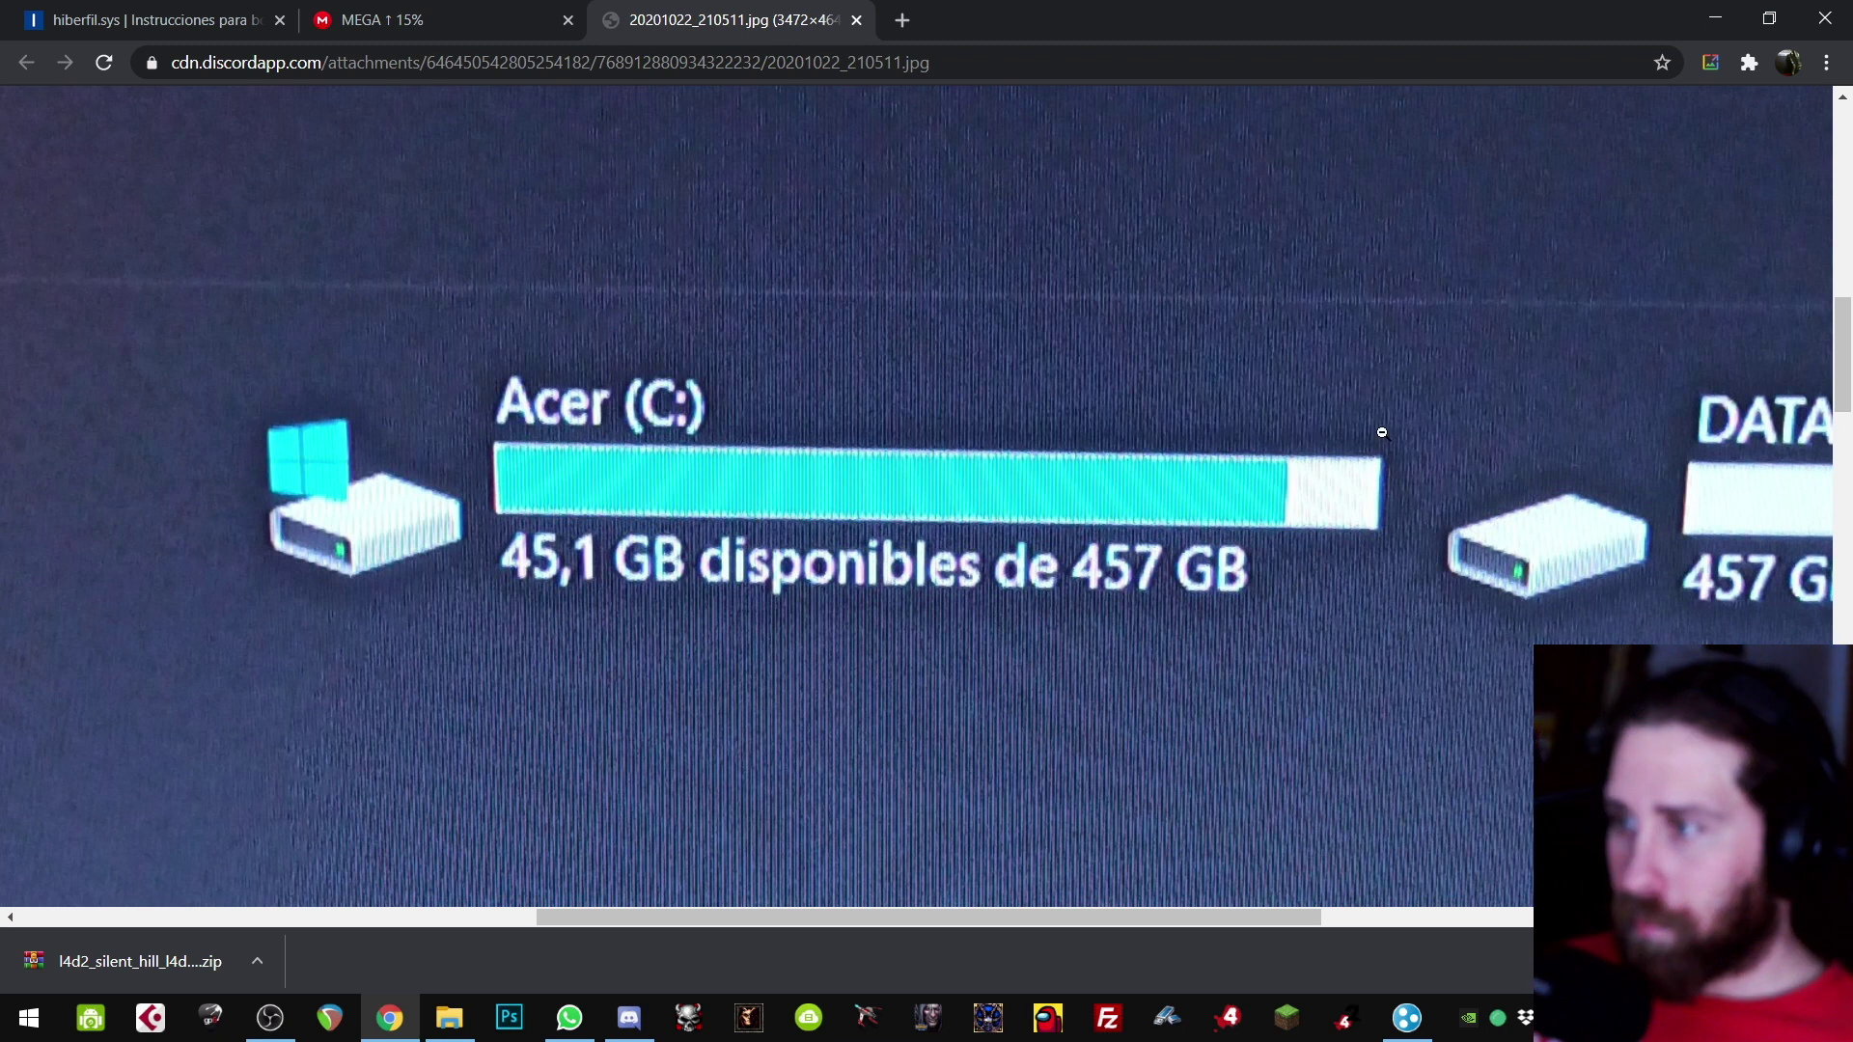
drag(624, 918, 648, 918)
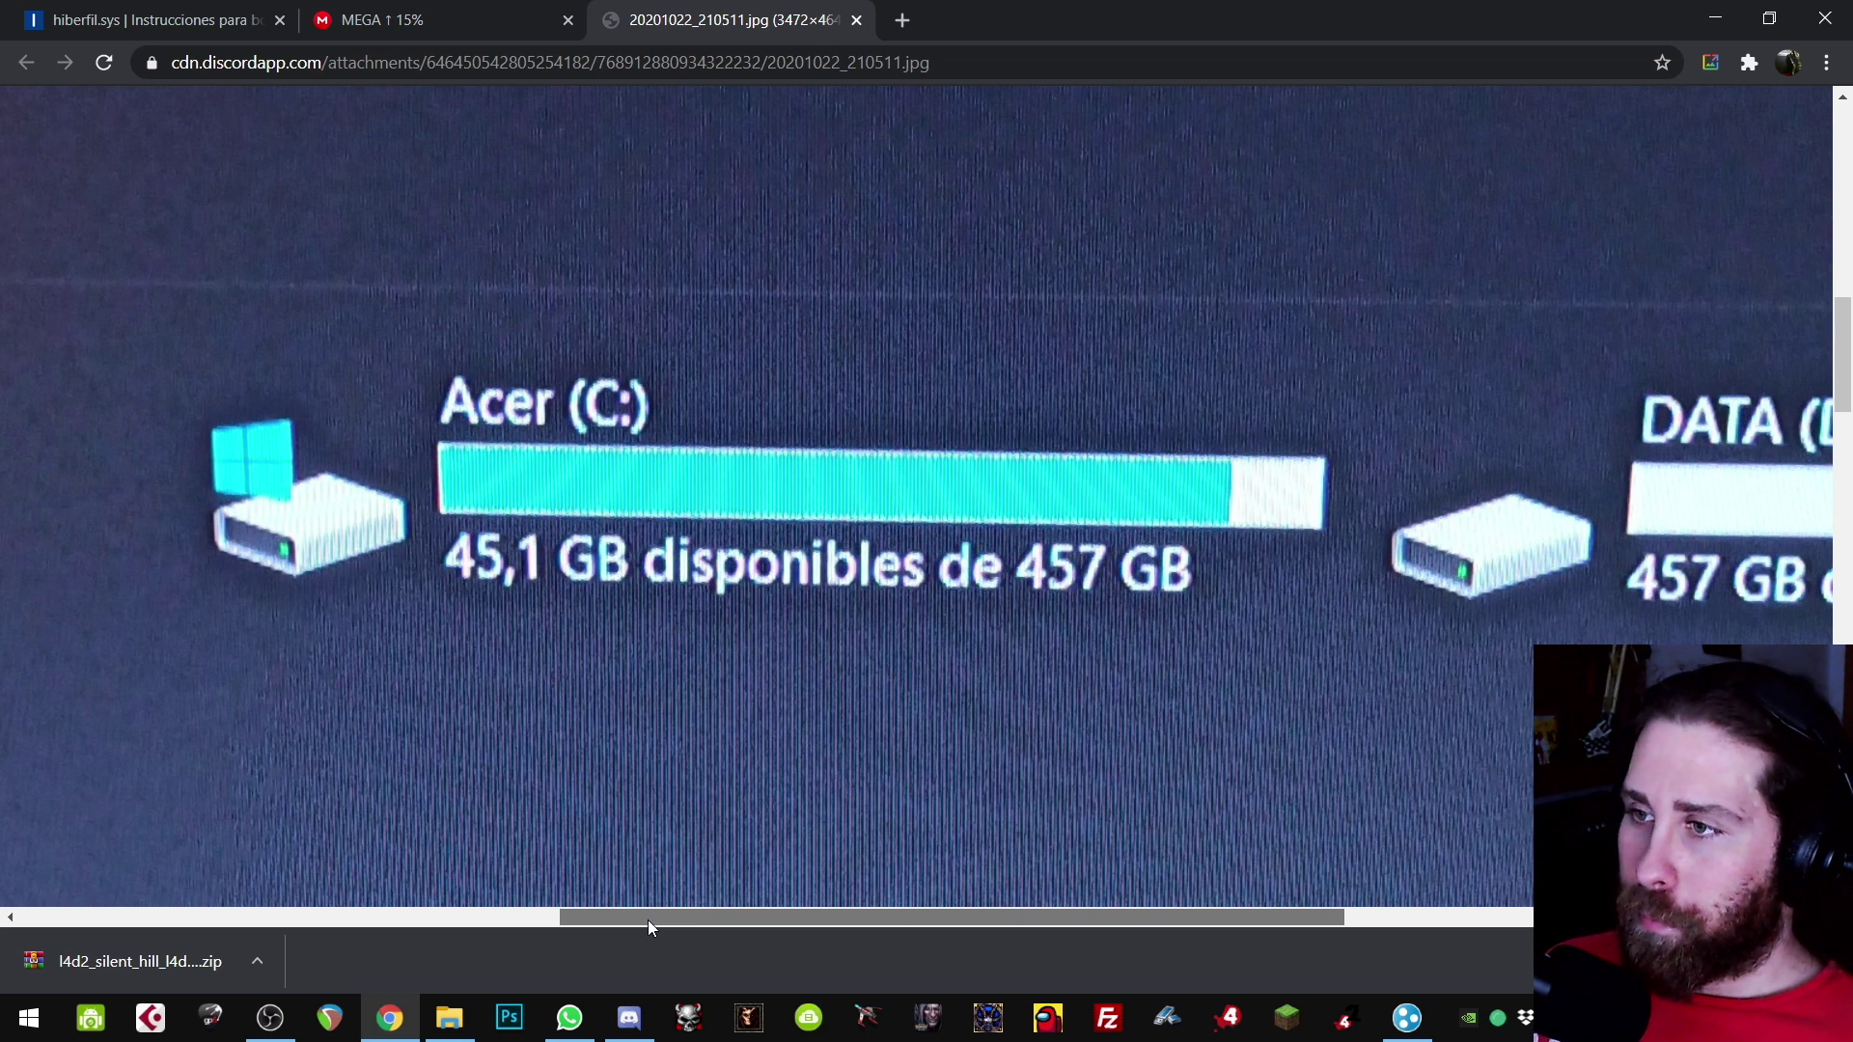
drag(647, 918, 637, 923)
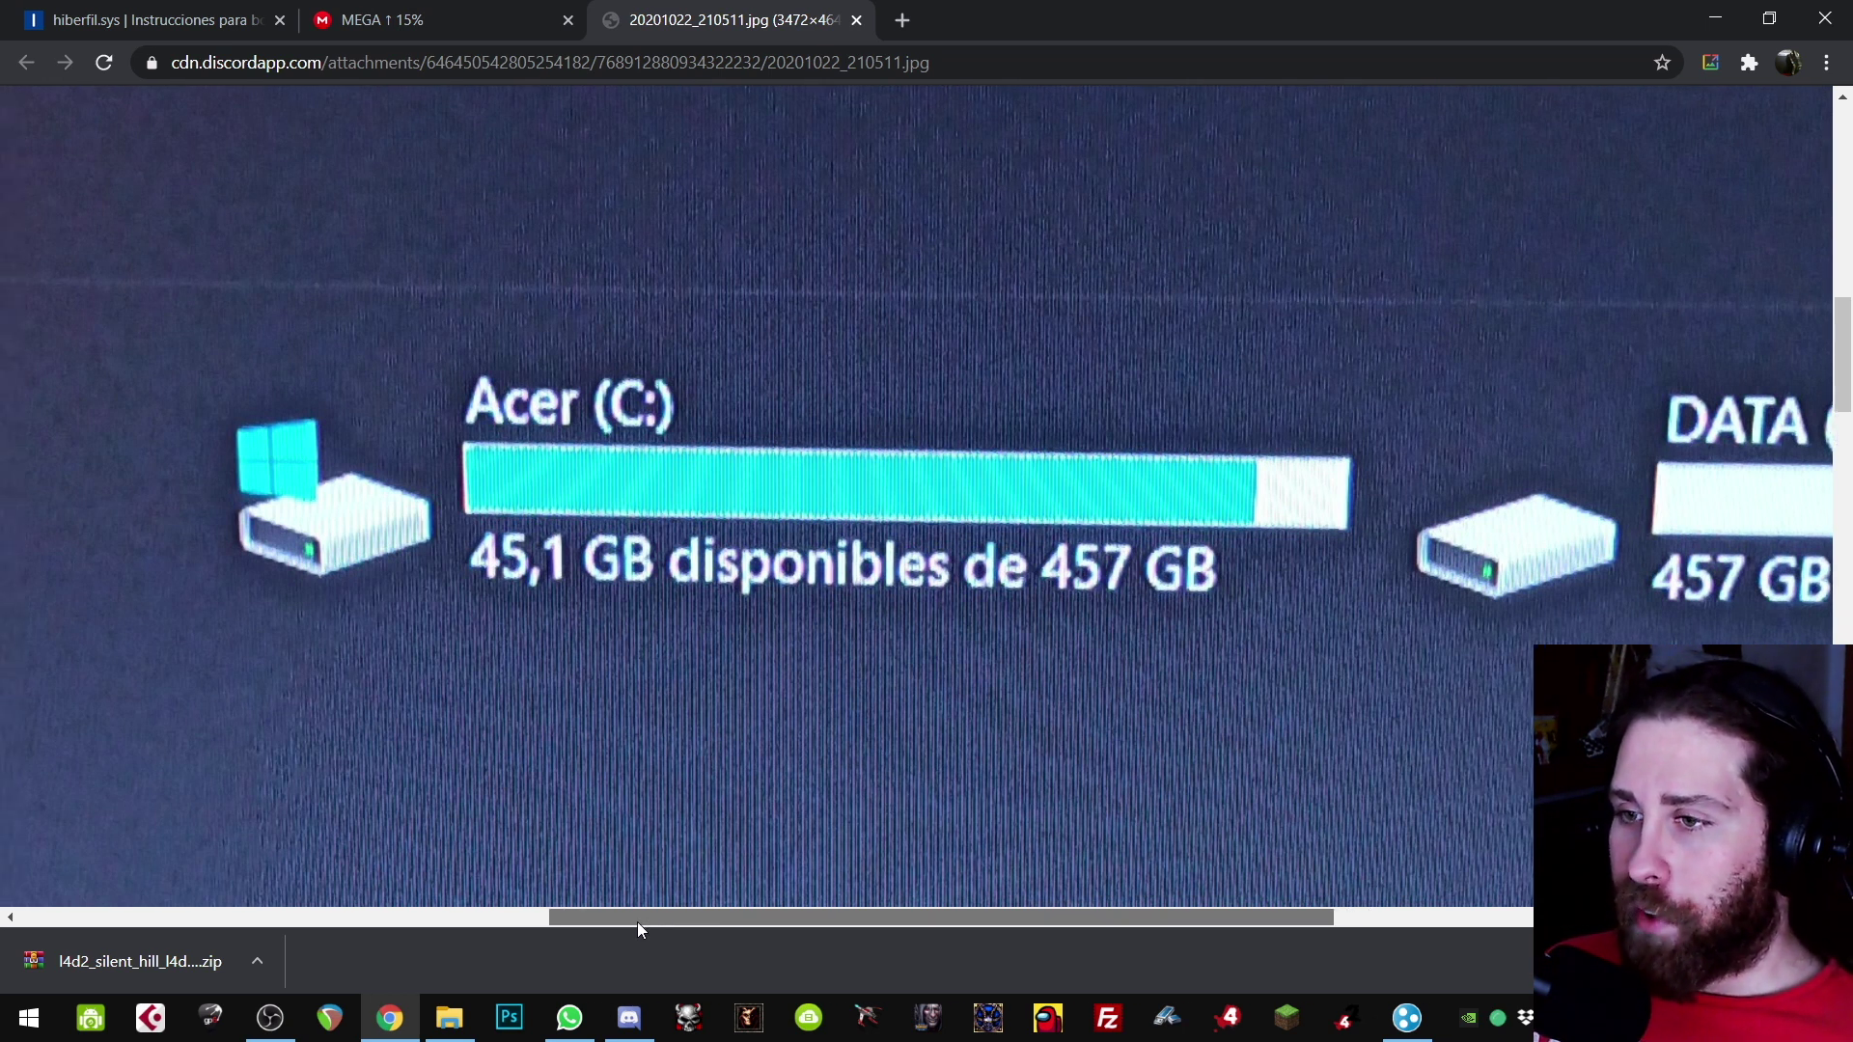
drag(637, 922, 568, 919)
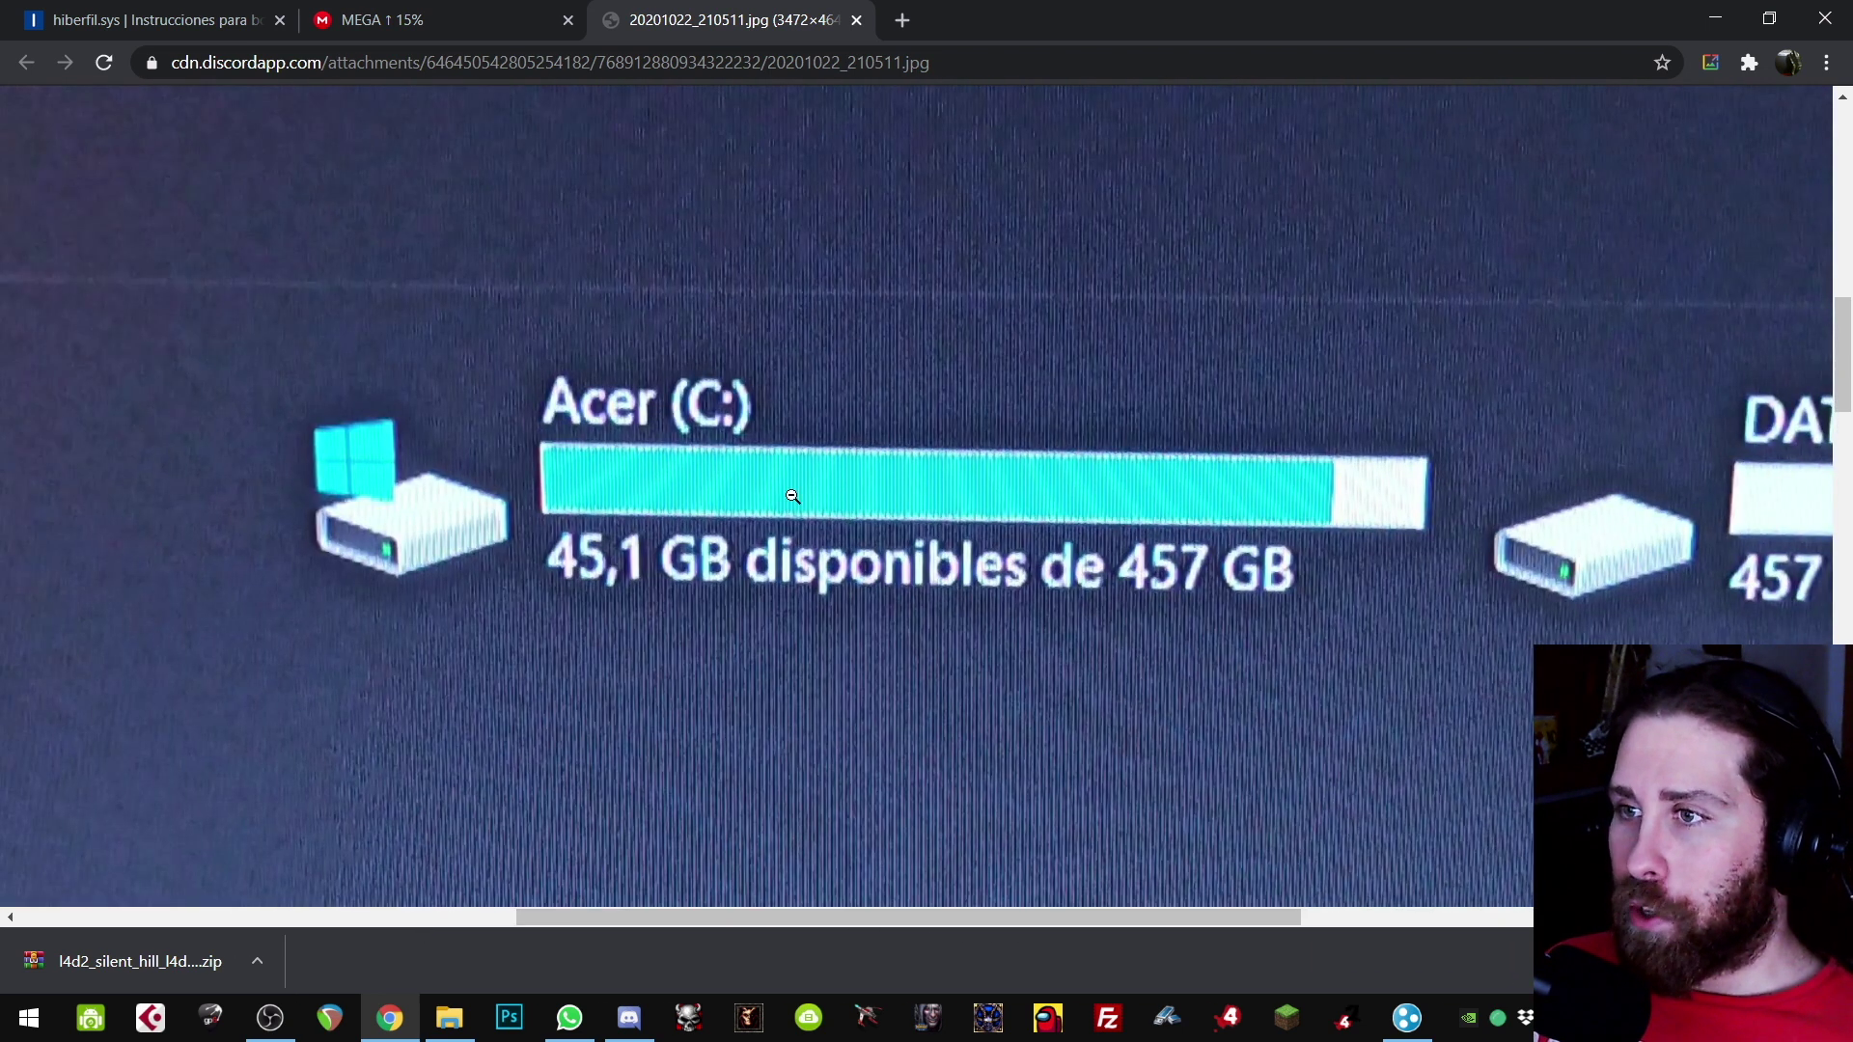
drag(894, 919, 714, 913)
click(909, 569)
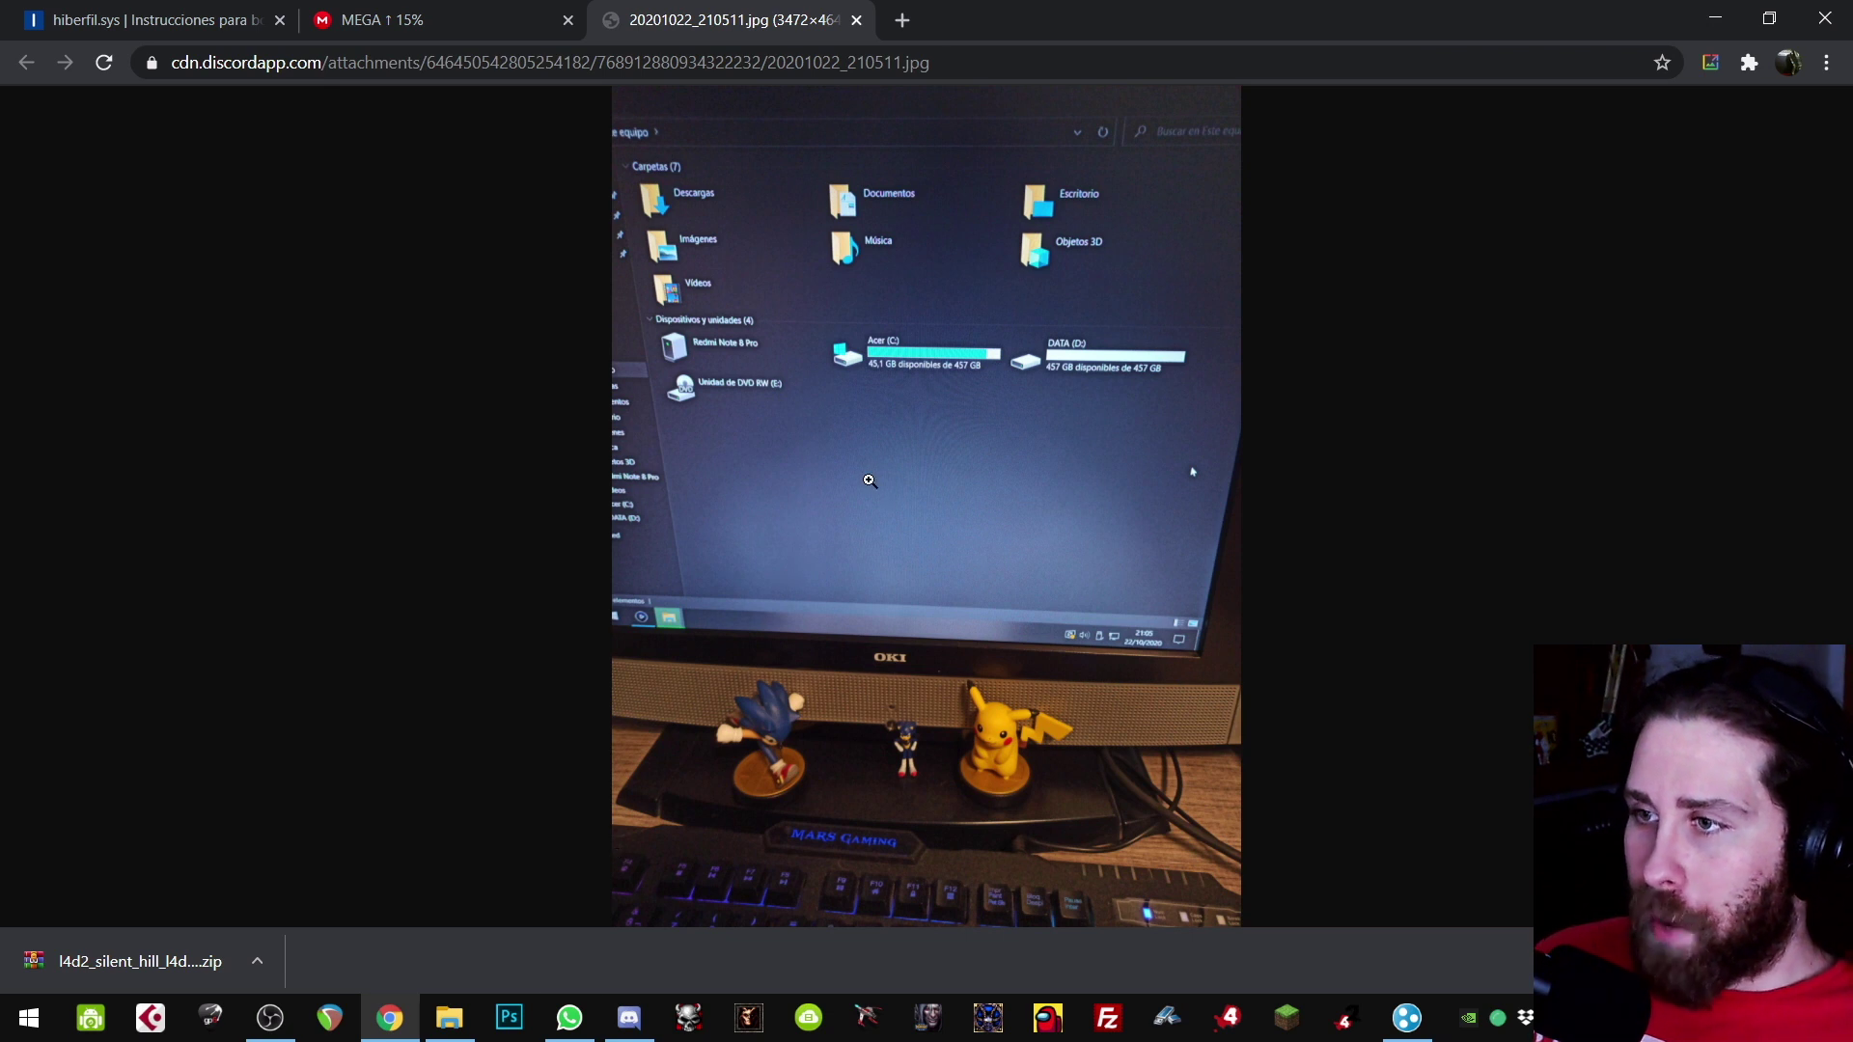
Step: Open Este equipo in File Explorer and narrow the folder tree so drive C: shows higher up
click(448, 1018)
click(971, 869)
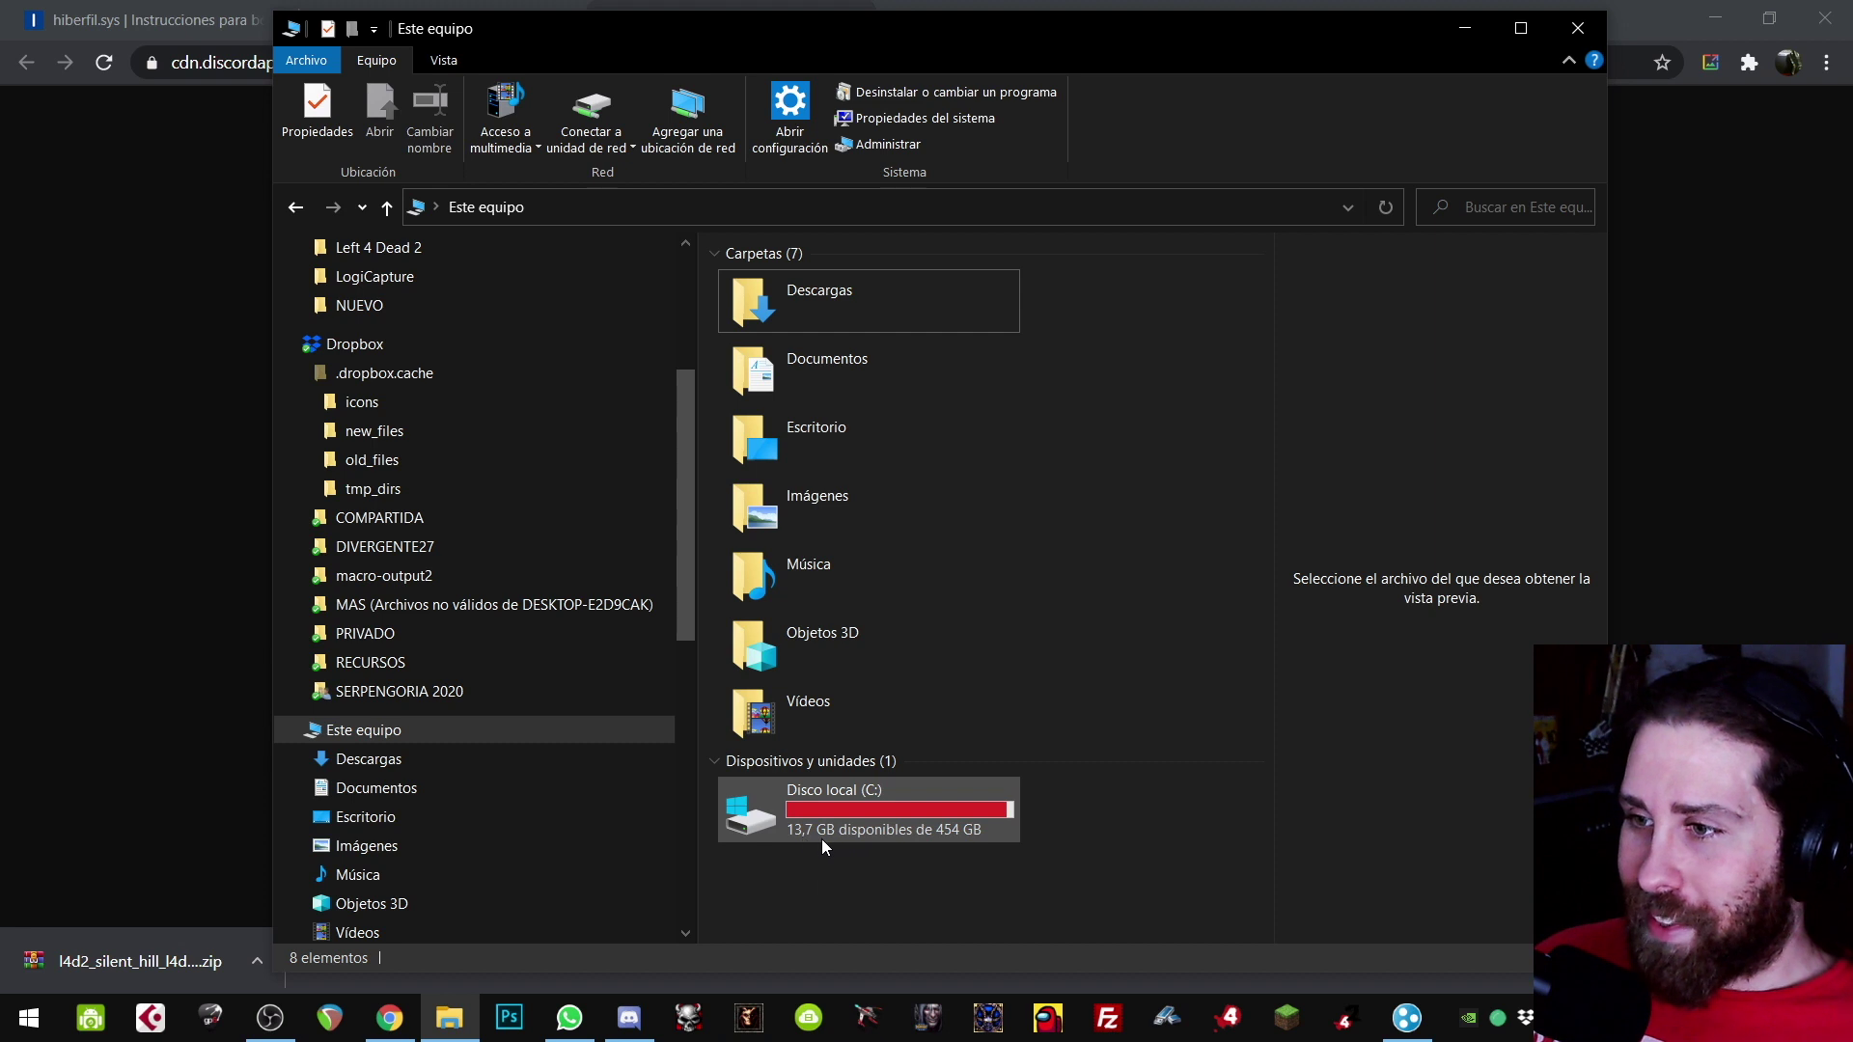
drag(696, 842, 552, 841)
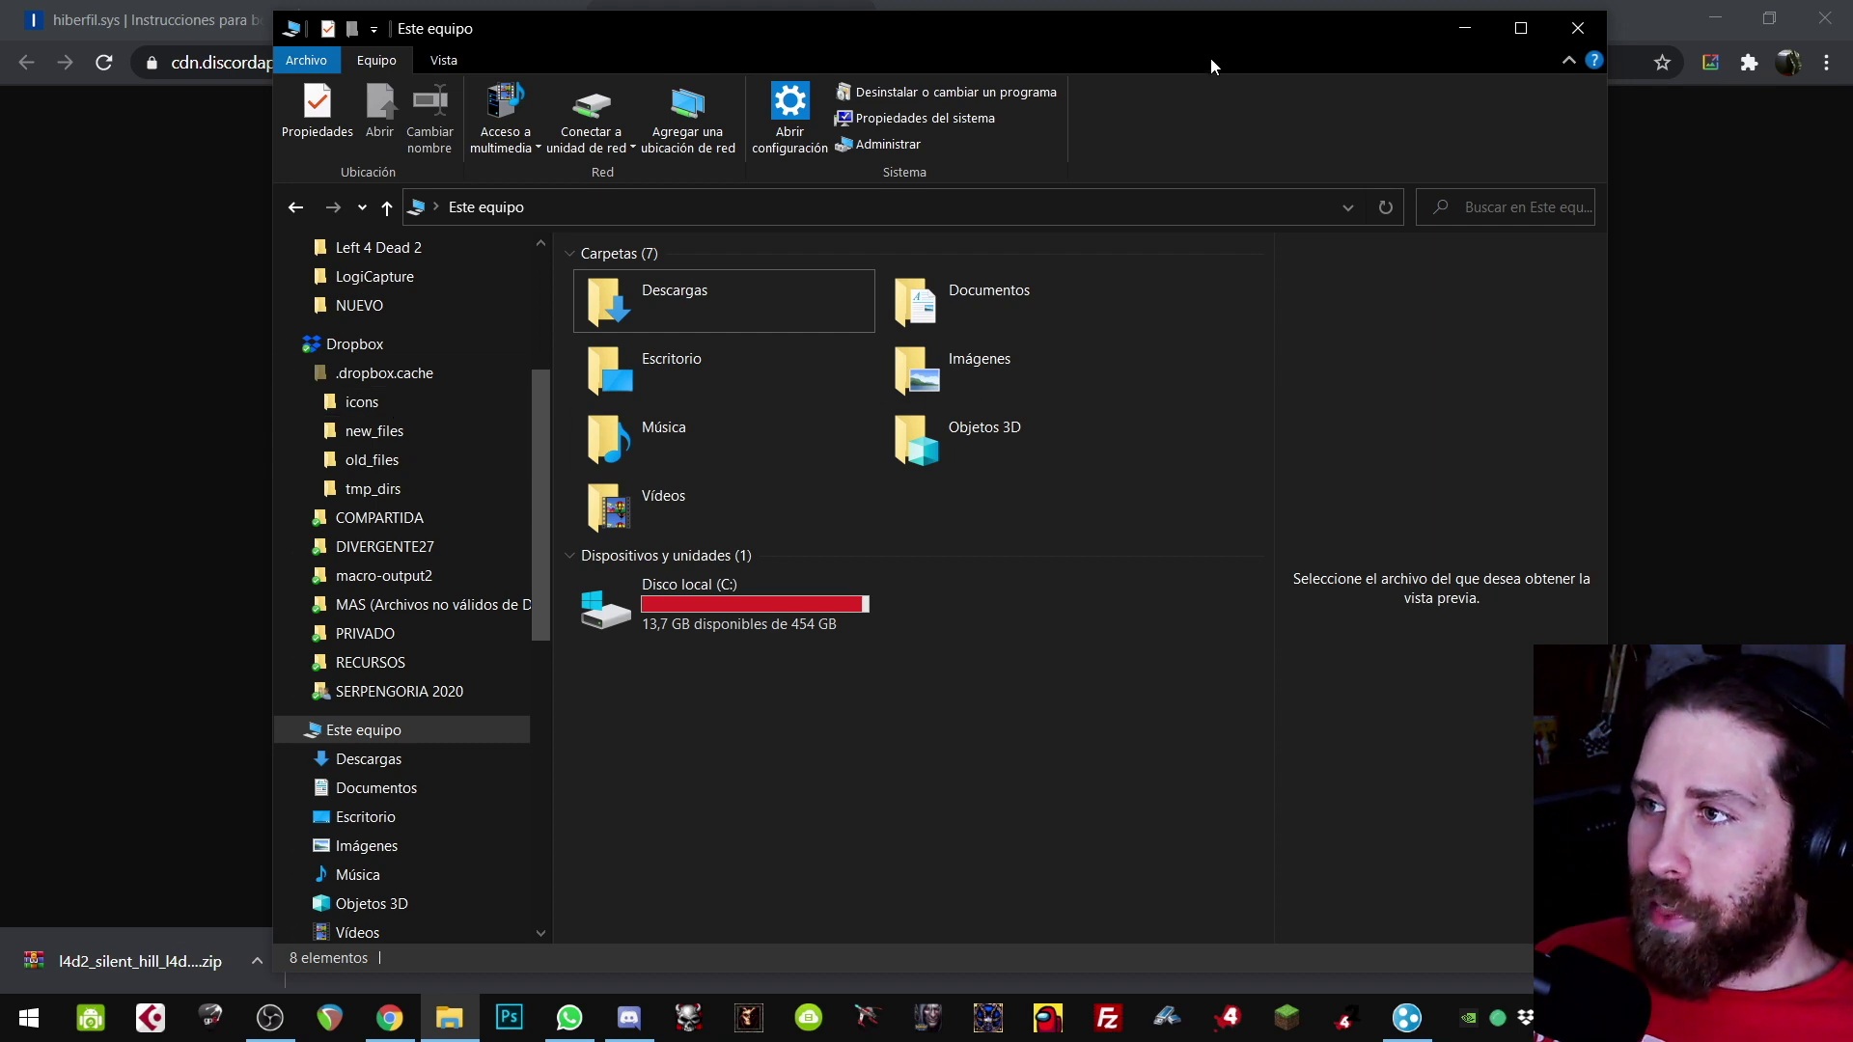
drag(1186, 29, 1185, 20)
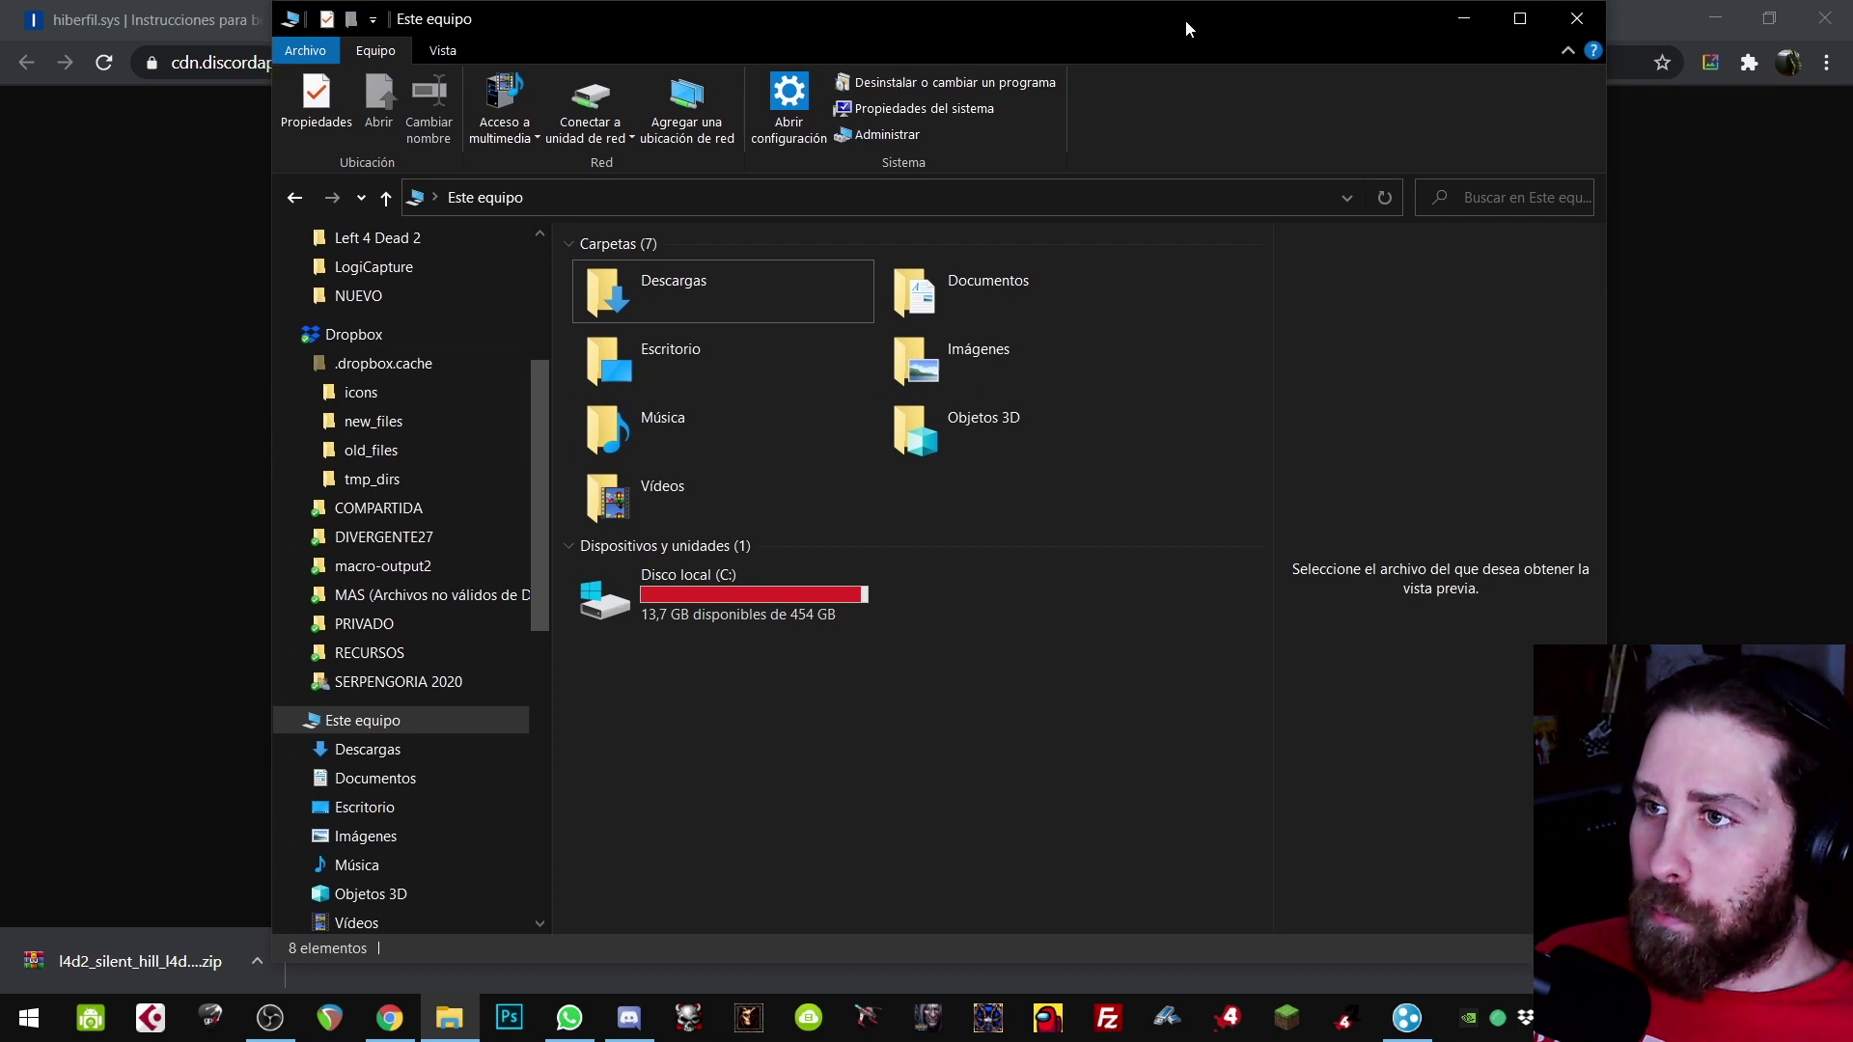
Step: Launch WinDirStat and scan the individual drive C:
click(27, 1015)
text(wind)
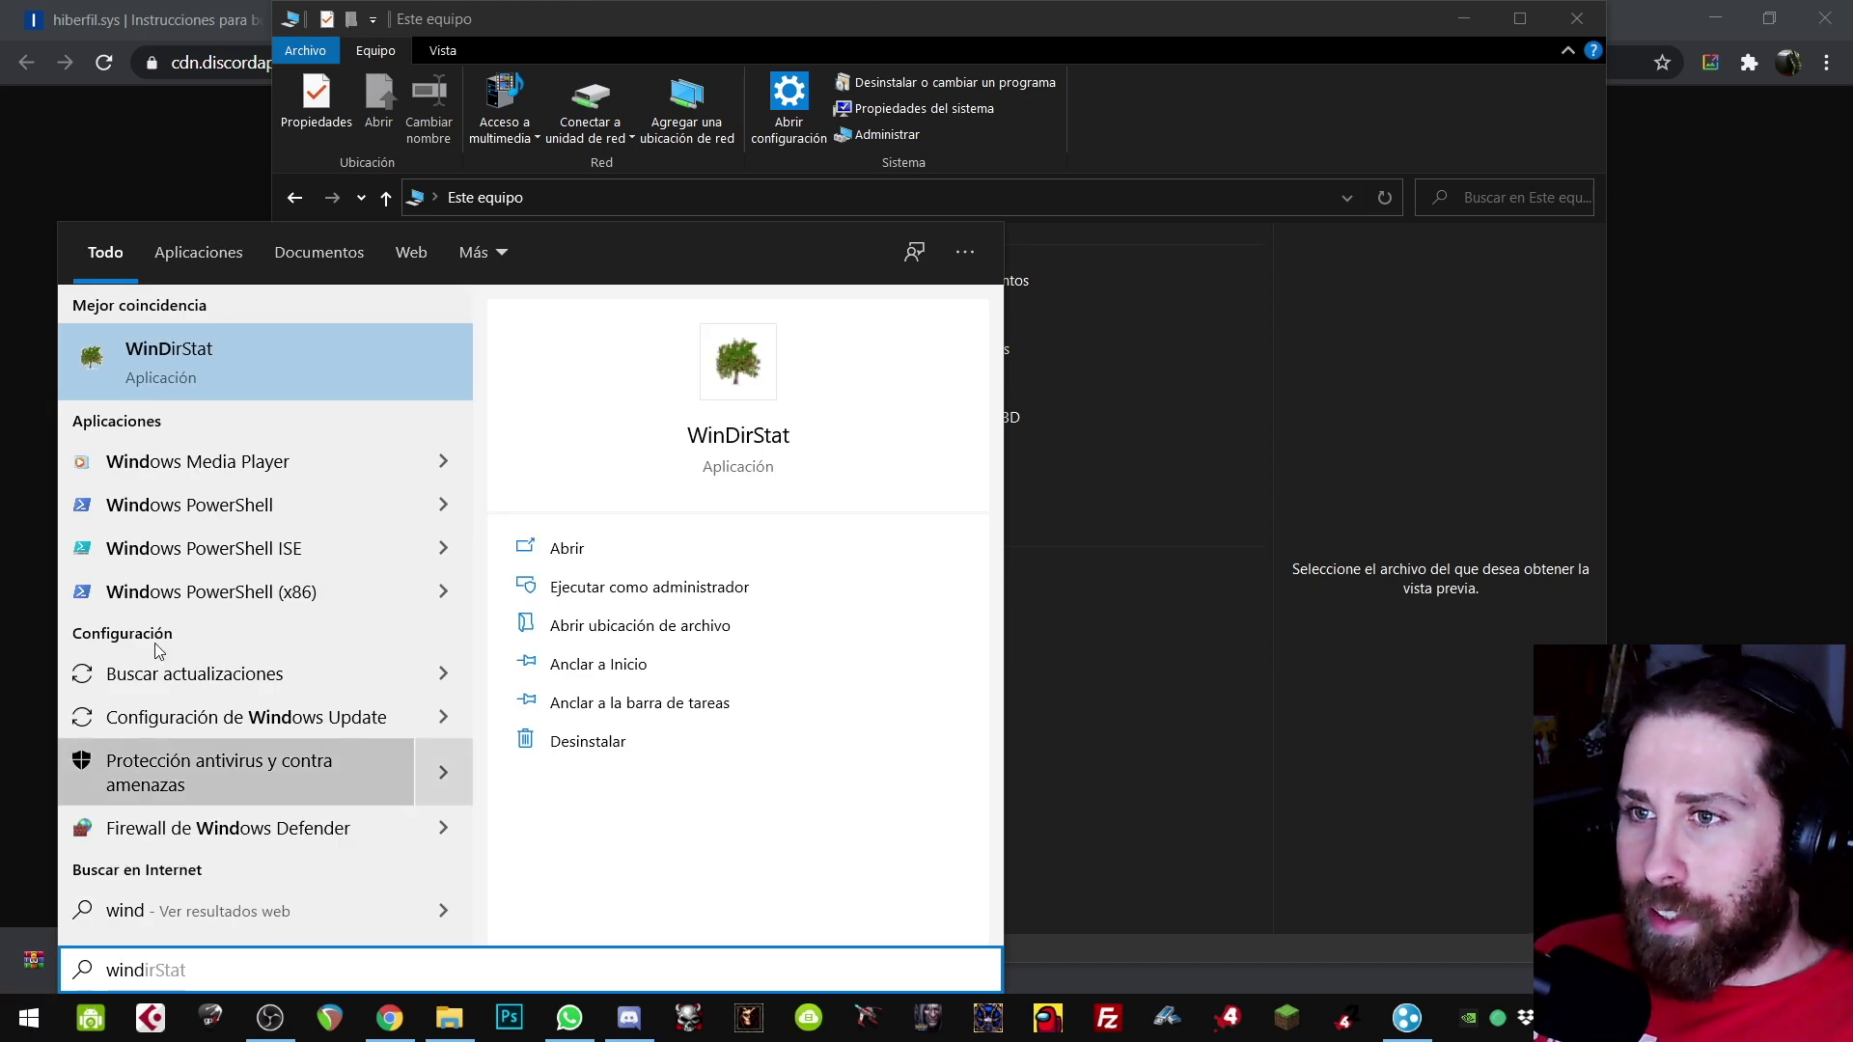
click(182, 352)
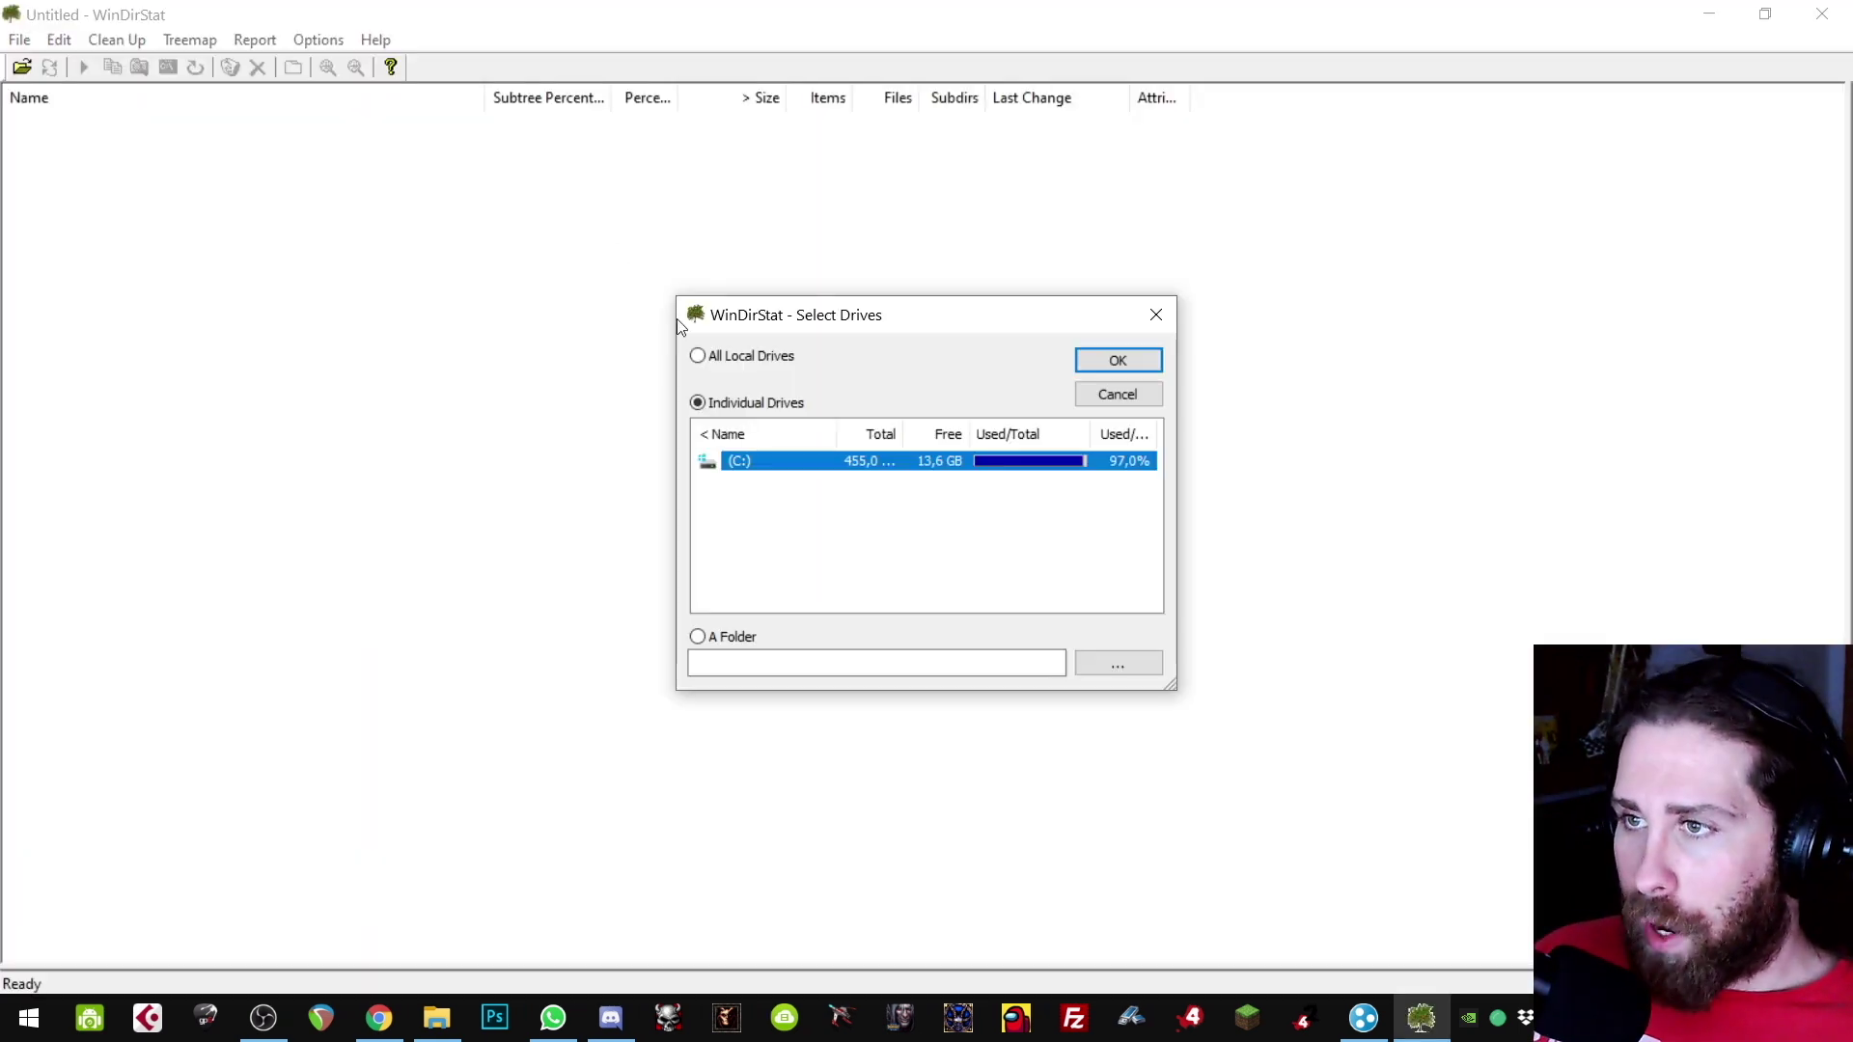
drag(807, 321, 810, 266)
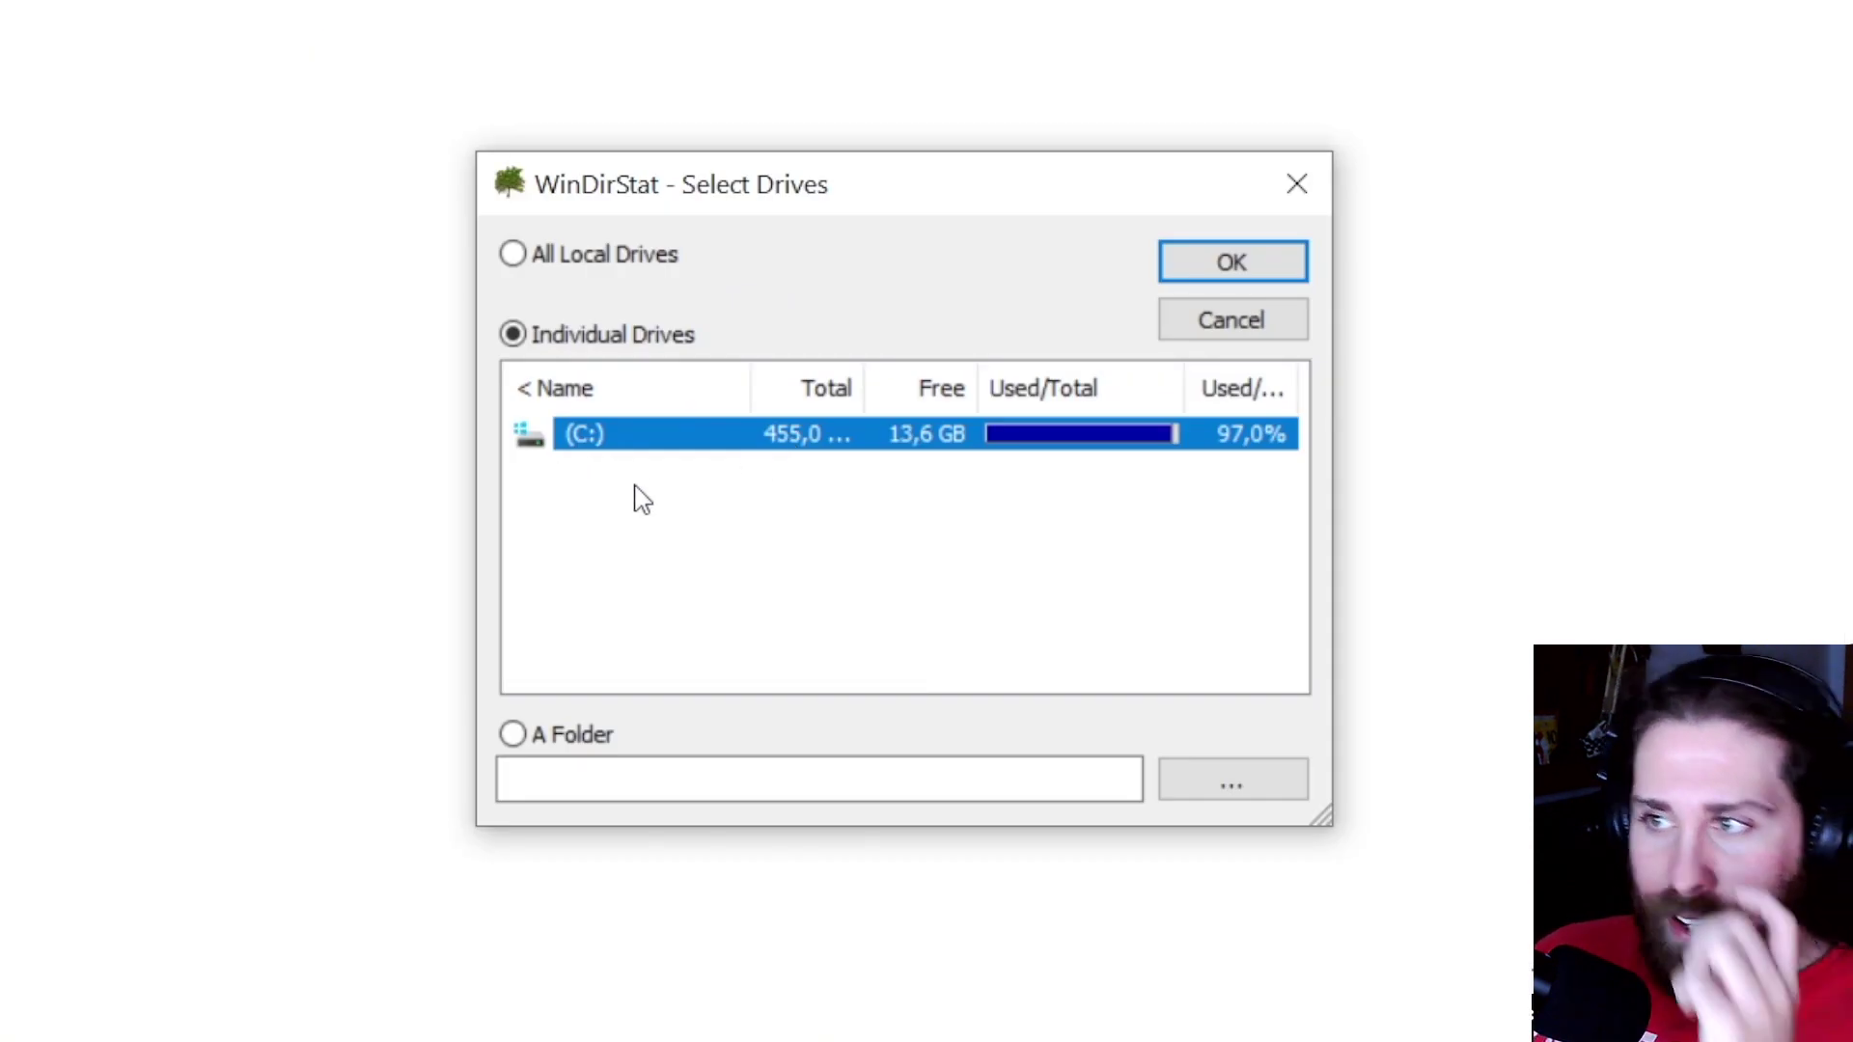
mouse_move(1184, 389)
mouse_down()
mouse_move(1213, 389)
mouse_move(1192, 389)
mouse_up()
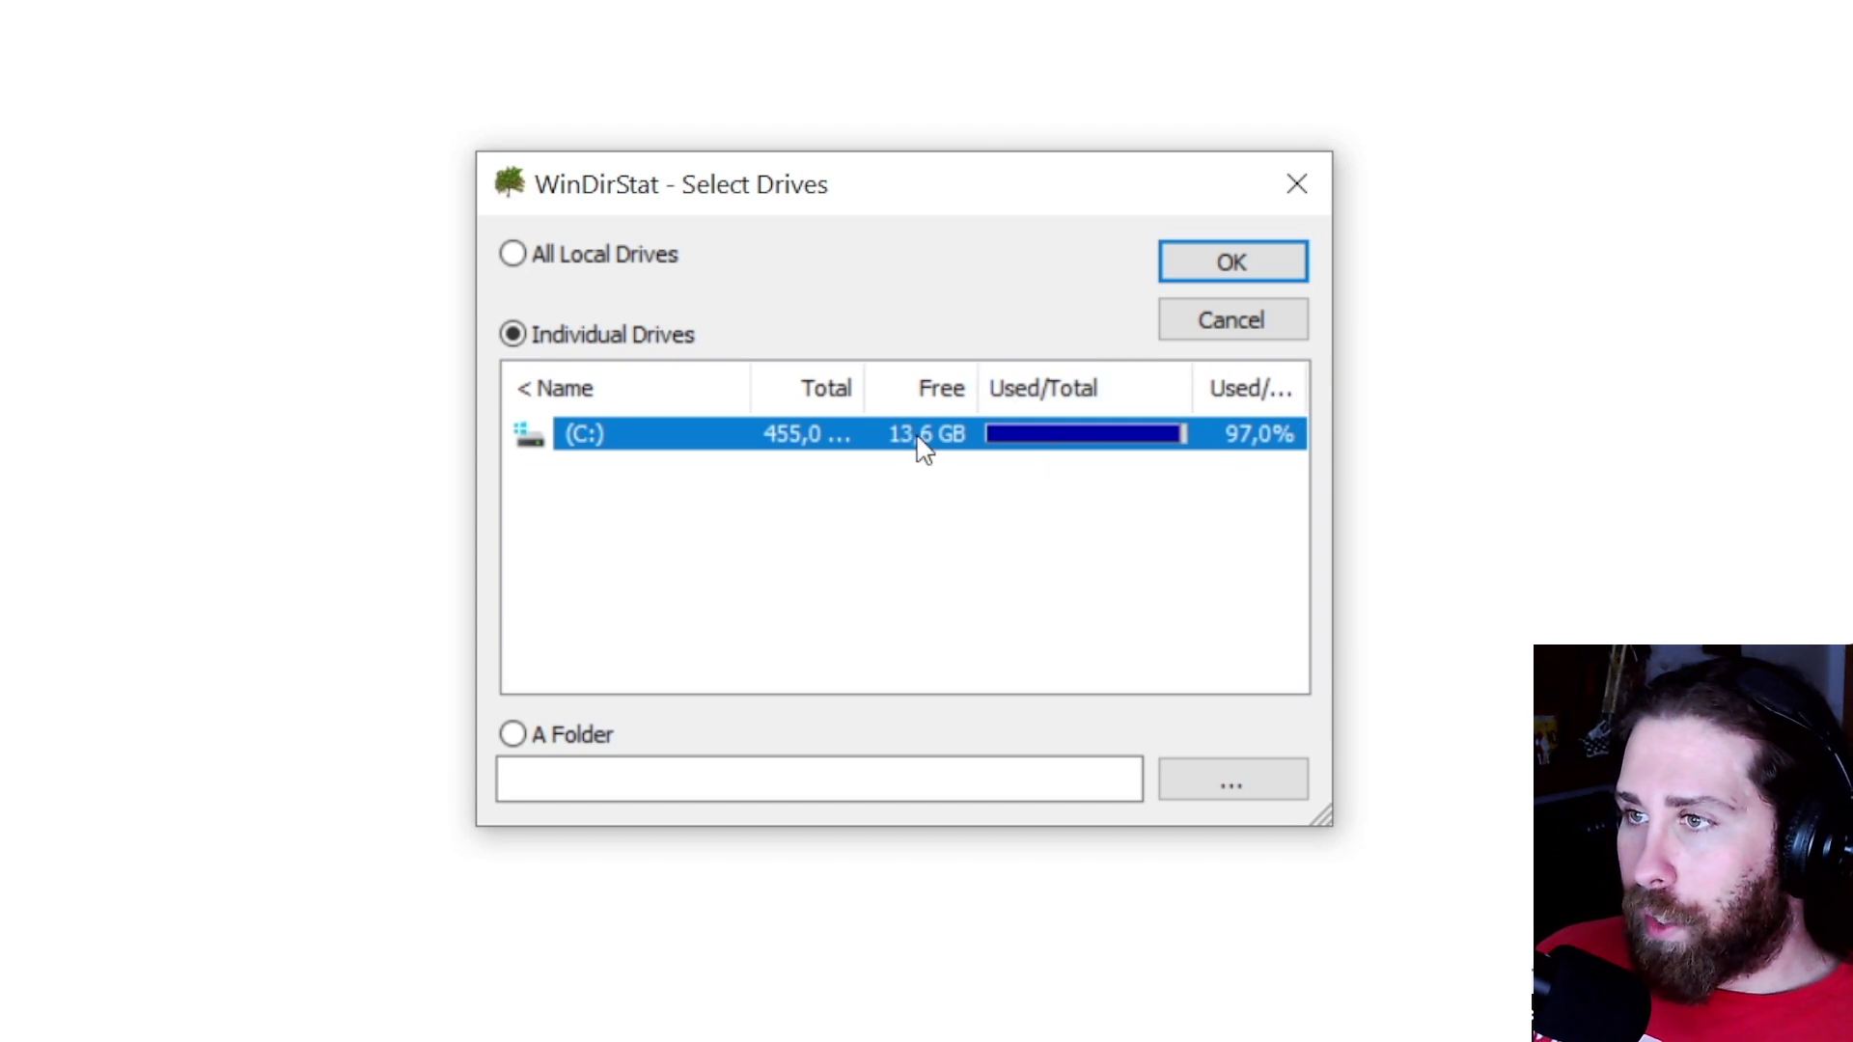
click(1222, 280)
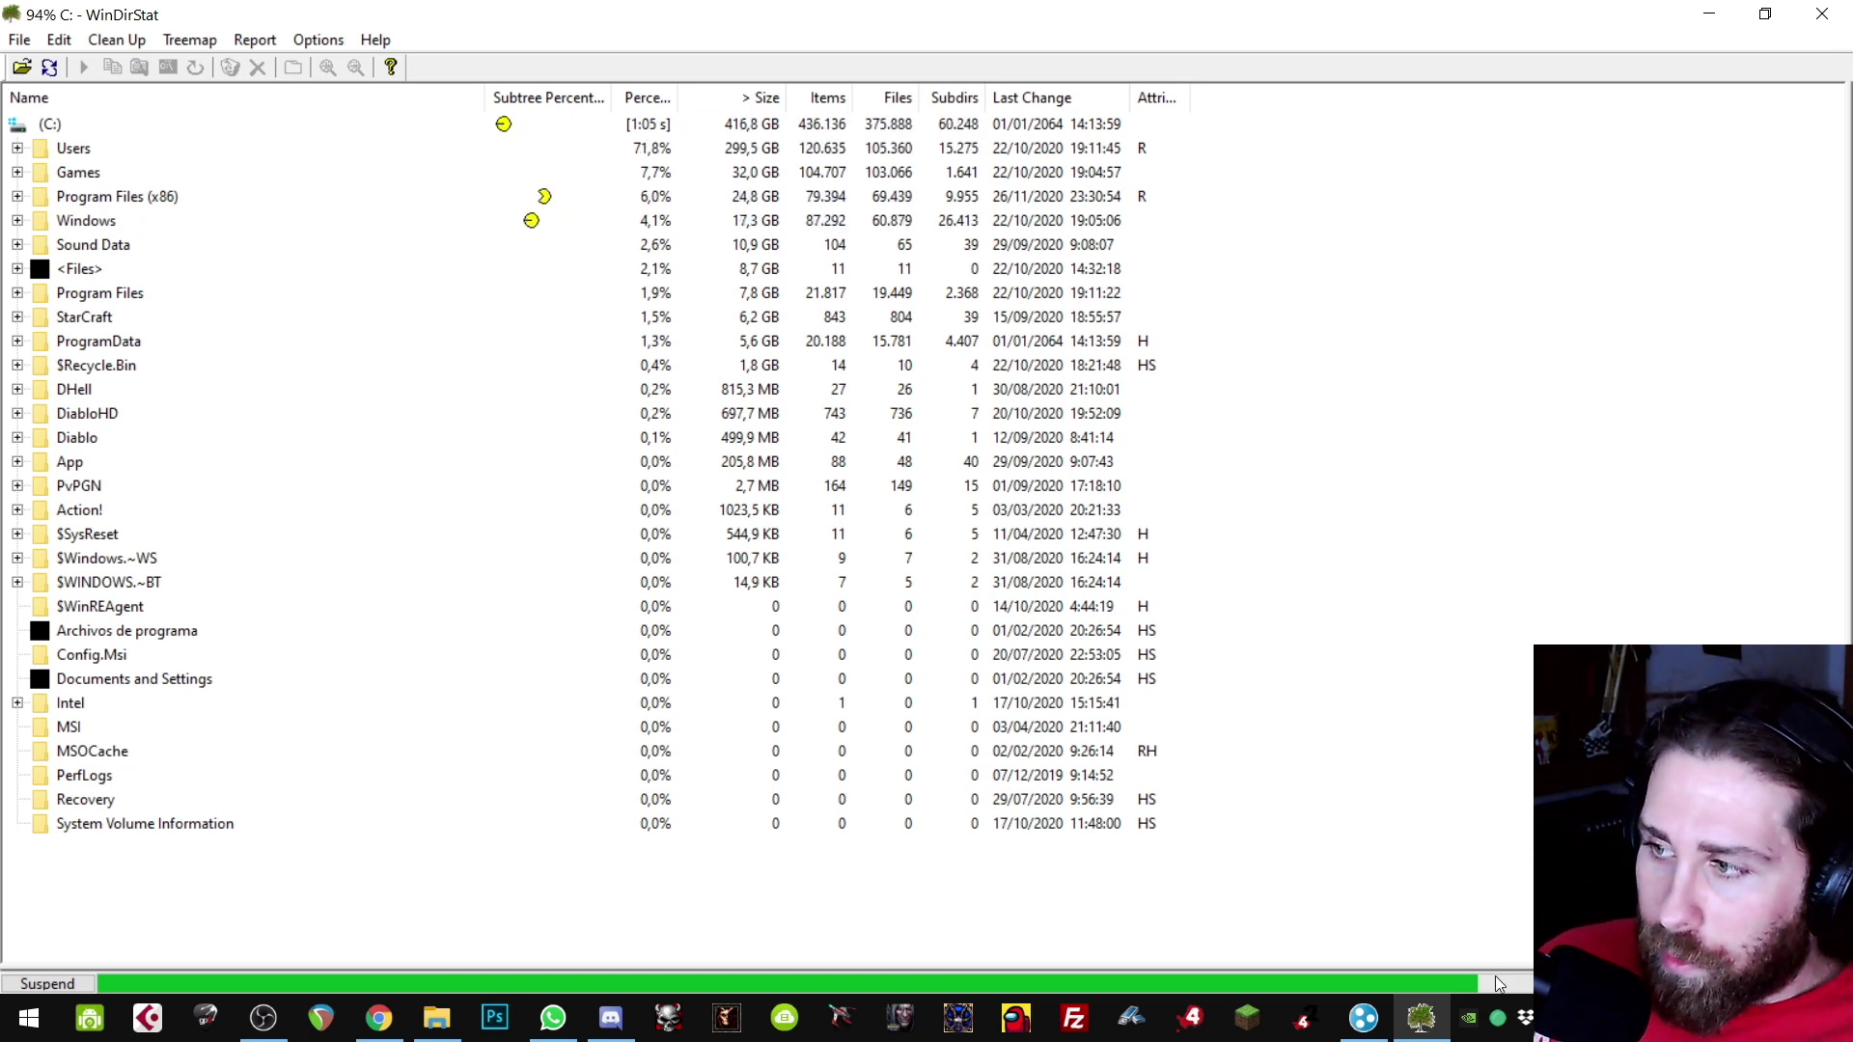
click(1421, 1018)
right_click(1424, 1023)
click(1432, 1032)
click(1432, 1030)
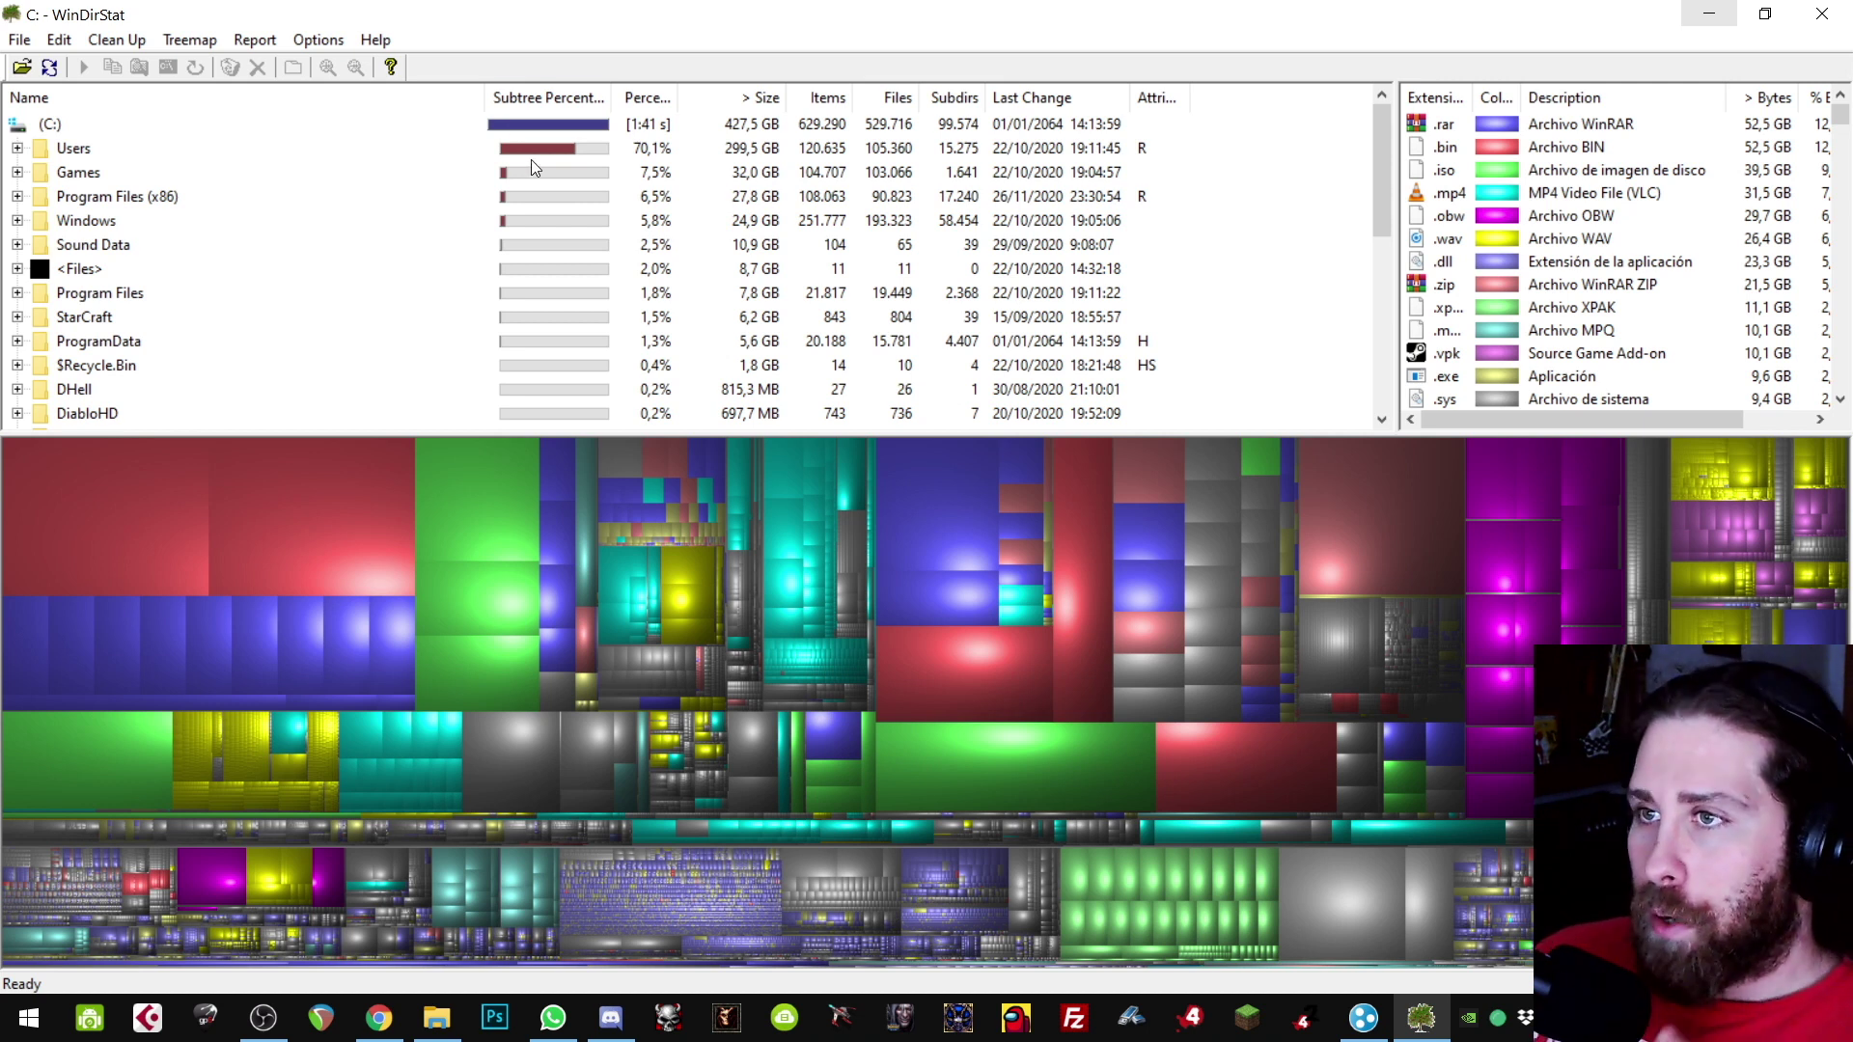
Step: Enlarge the directory list above the treemap and select the Leopard USB.bin file from its treemap block
drag(635, 434, 650, 473)
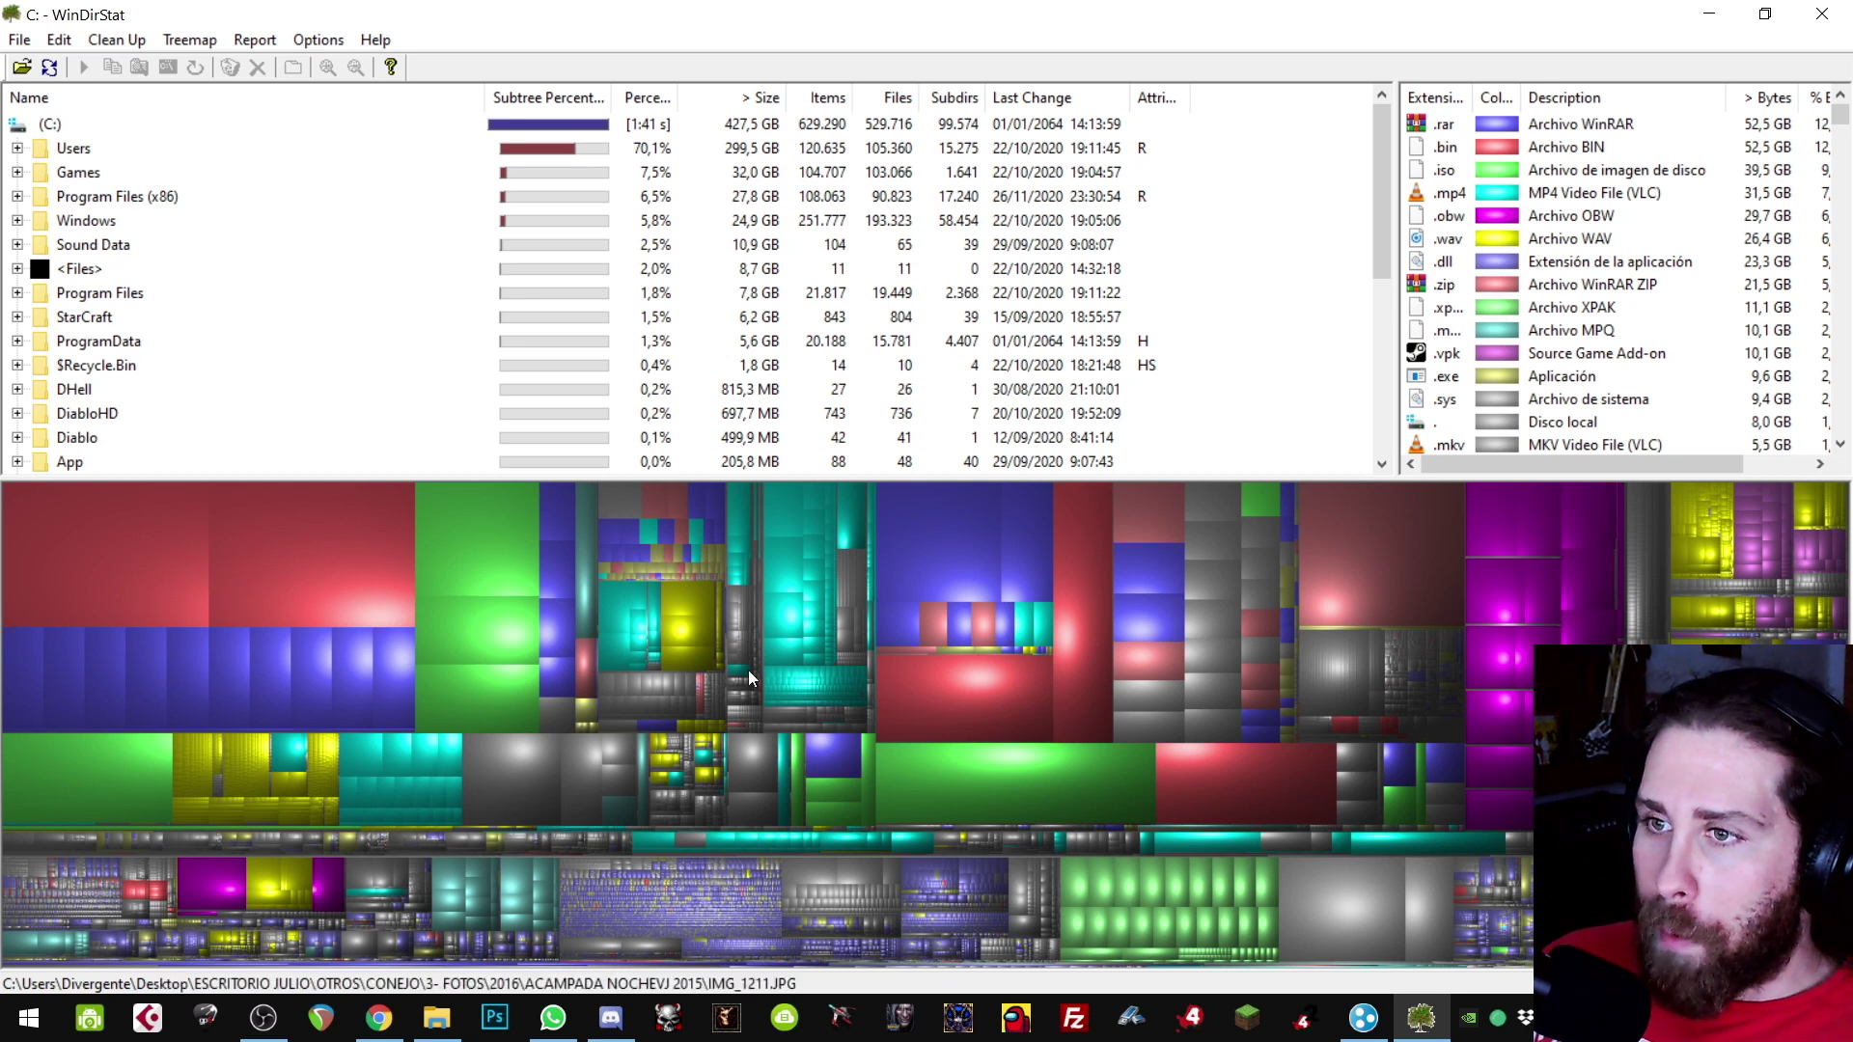
click(106, 564)
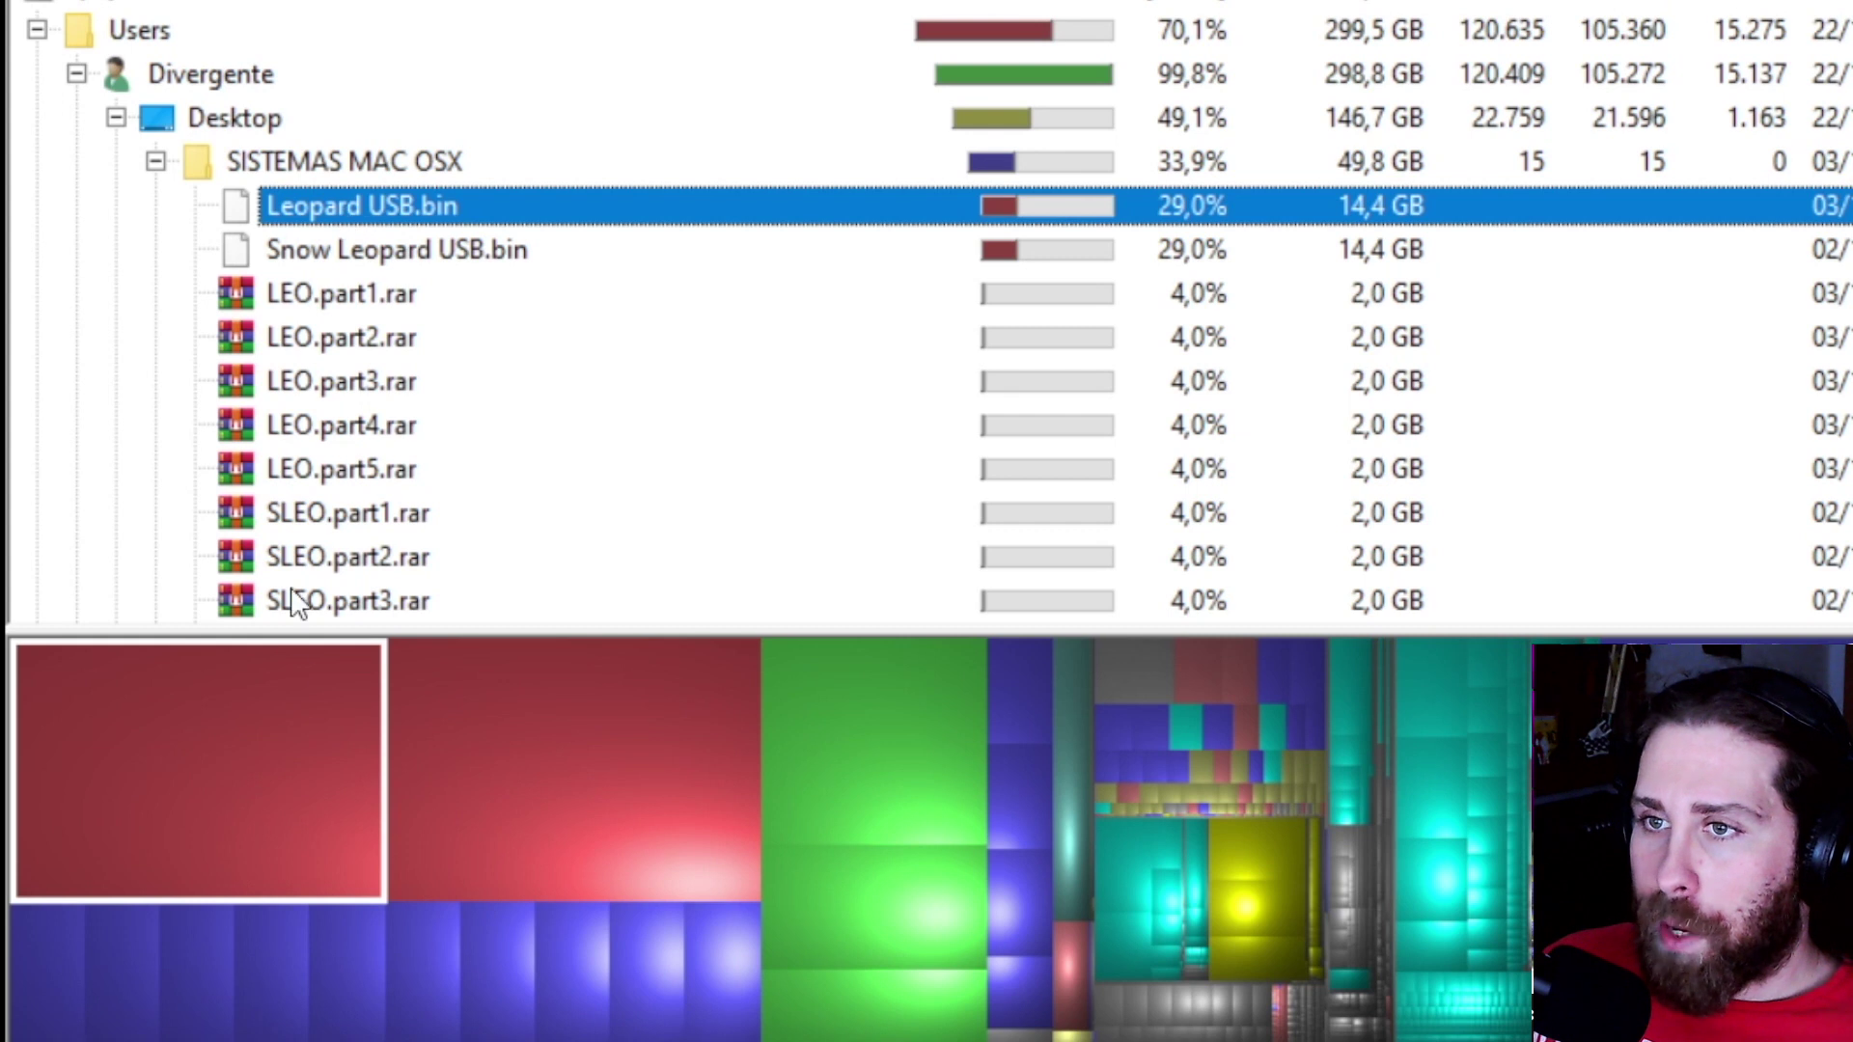
Step: Permanently delete Leopard USB.bin from the SISTEMAS MAC OSX folder, bypassing the Recycle Bin
right_click(201, 709)
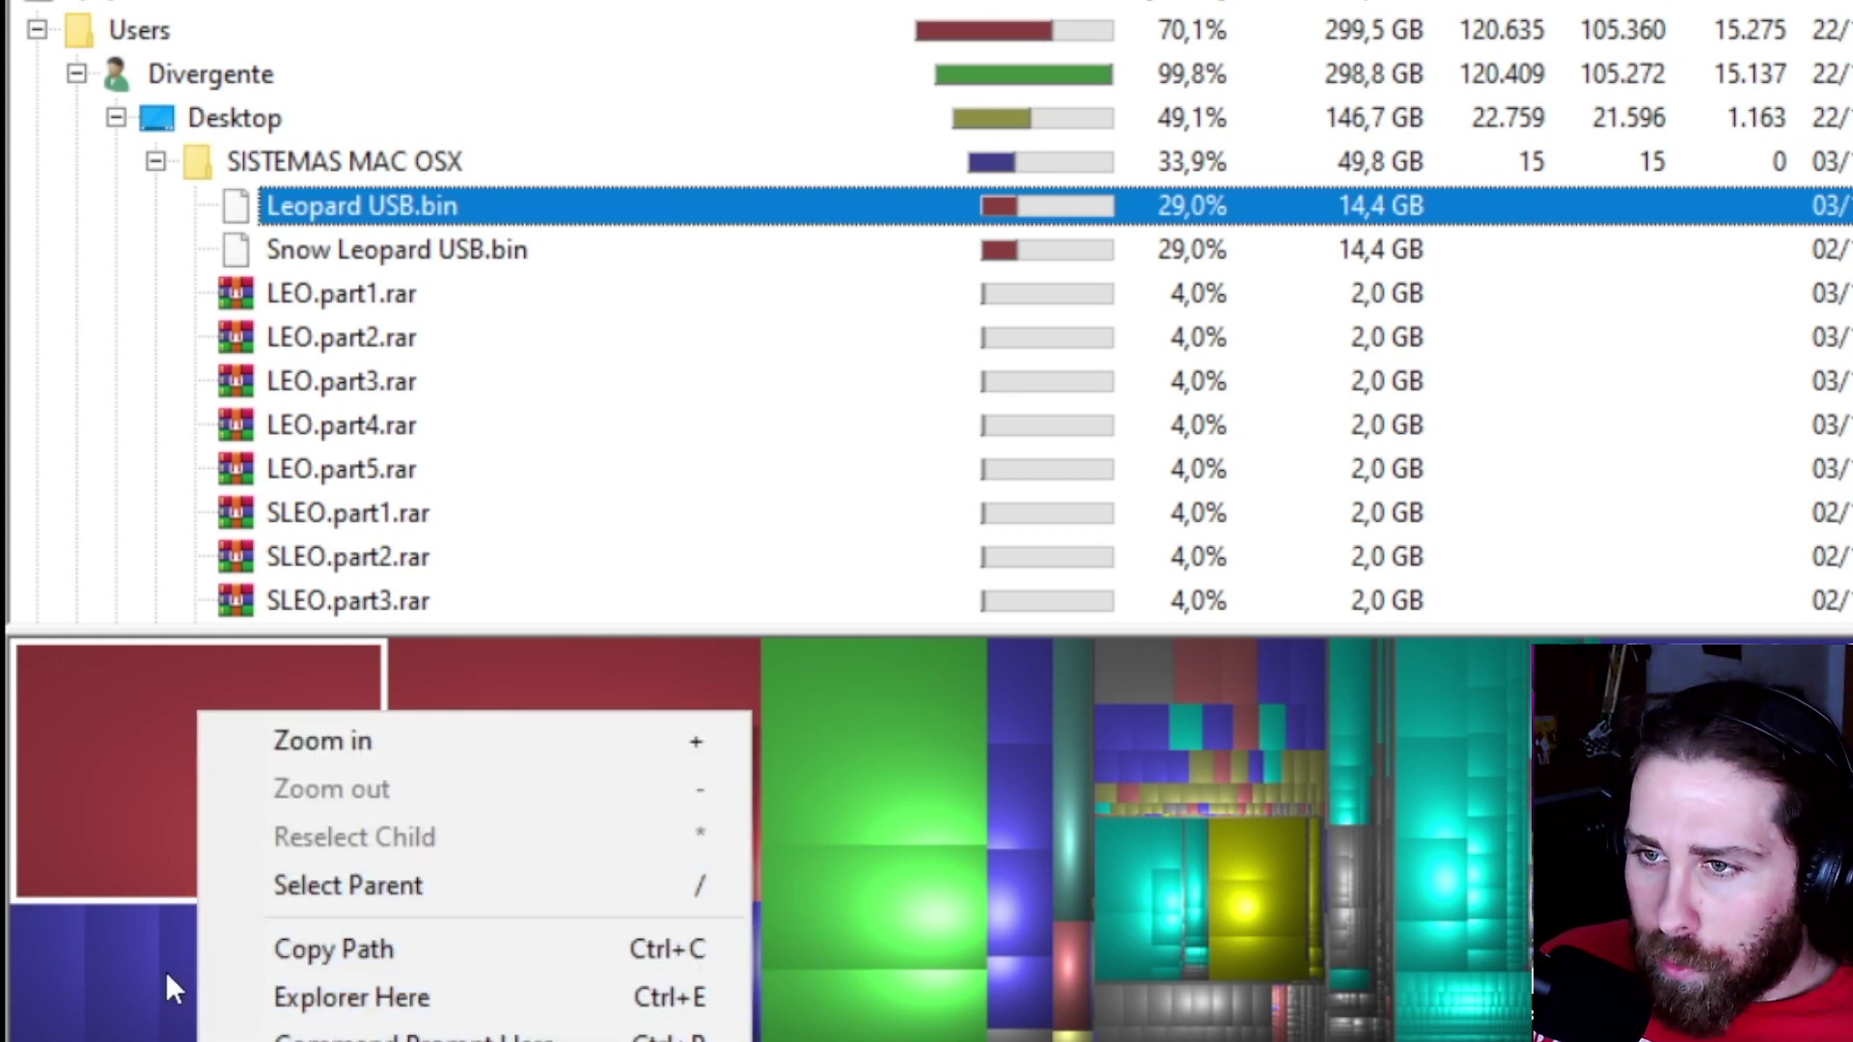
click(346, 222)
right_click(344, 220)
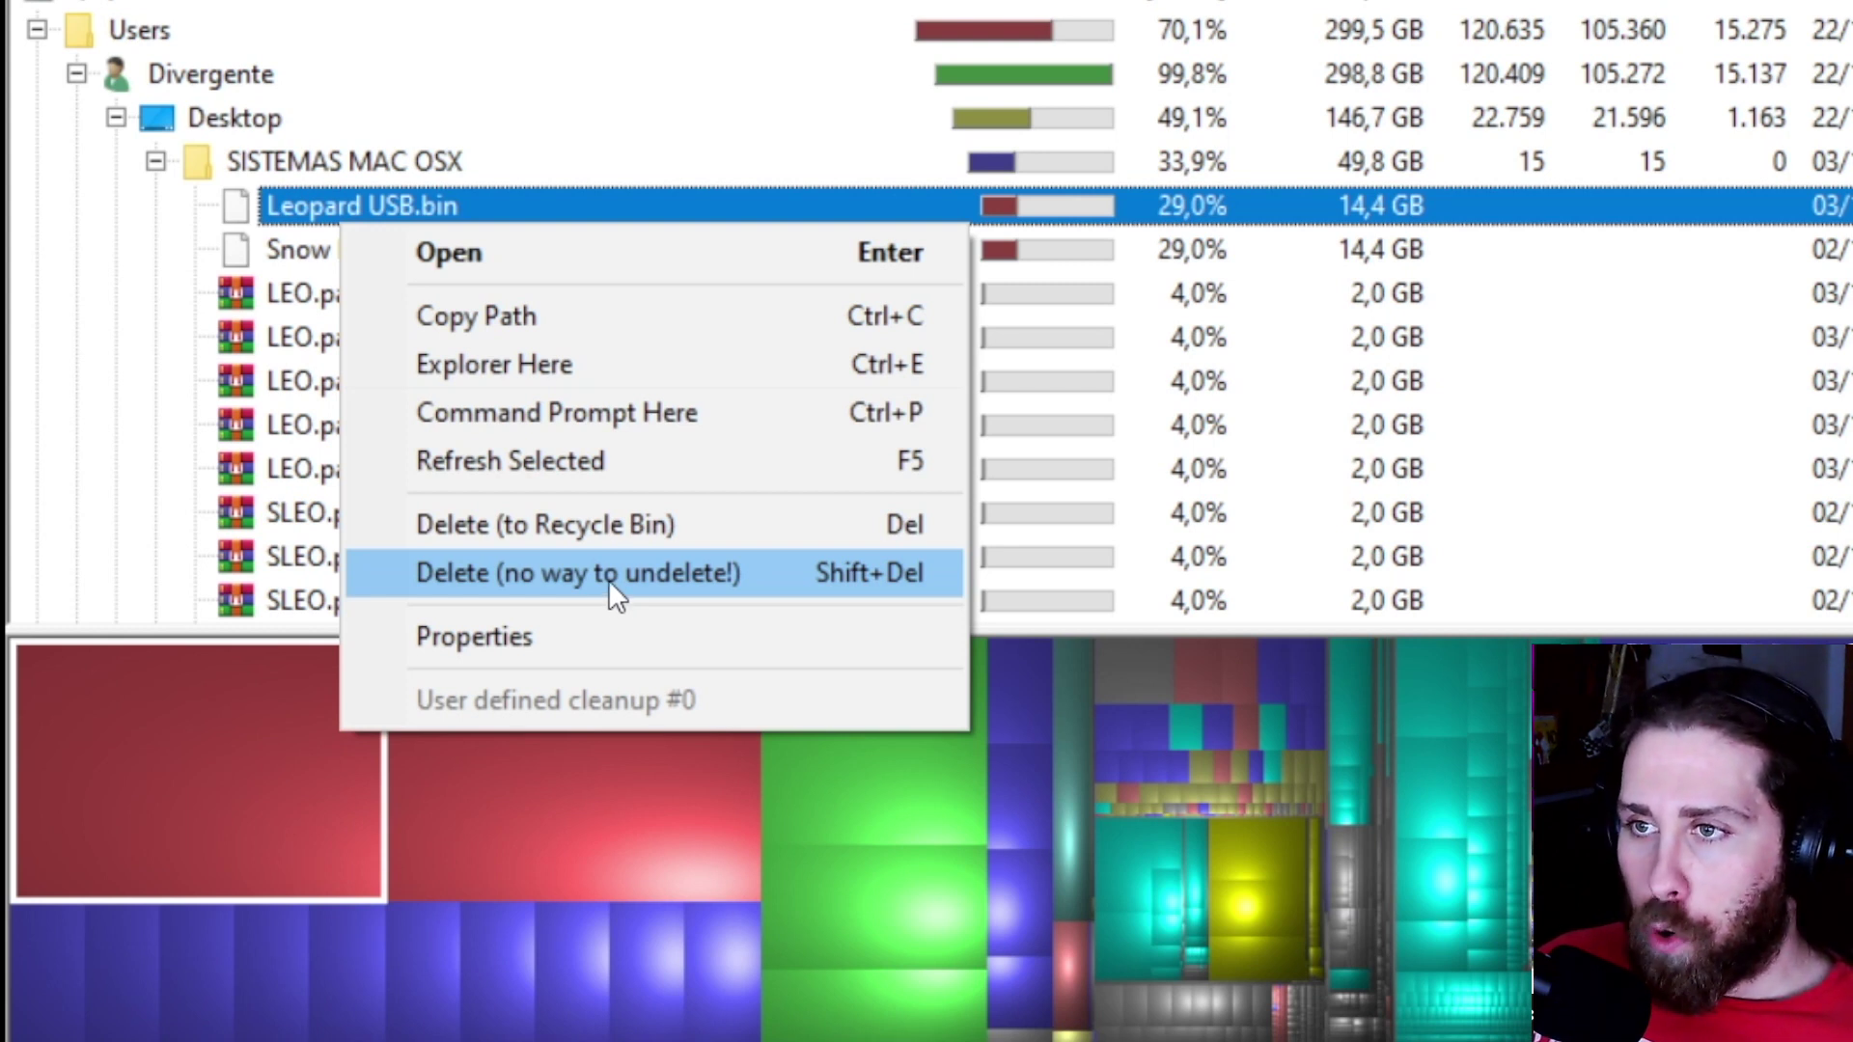
click(307, 206)
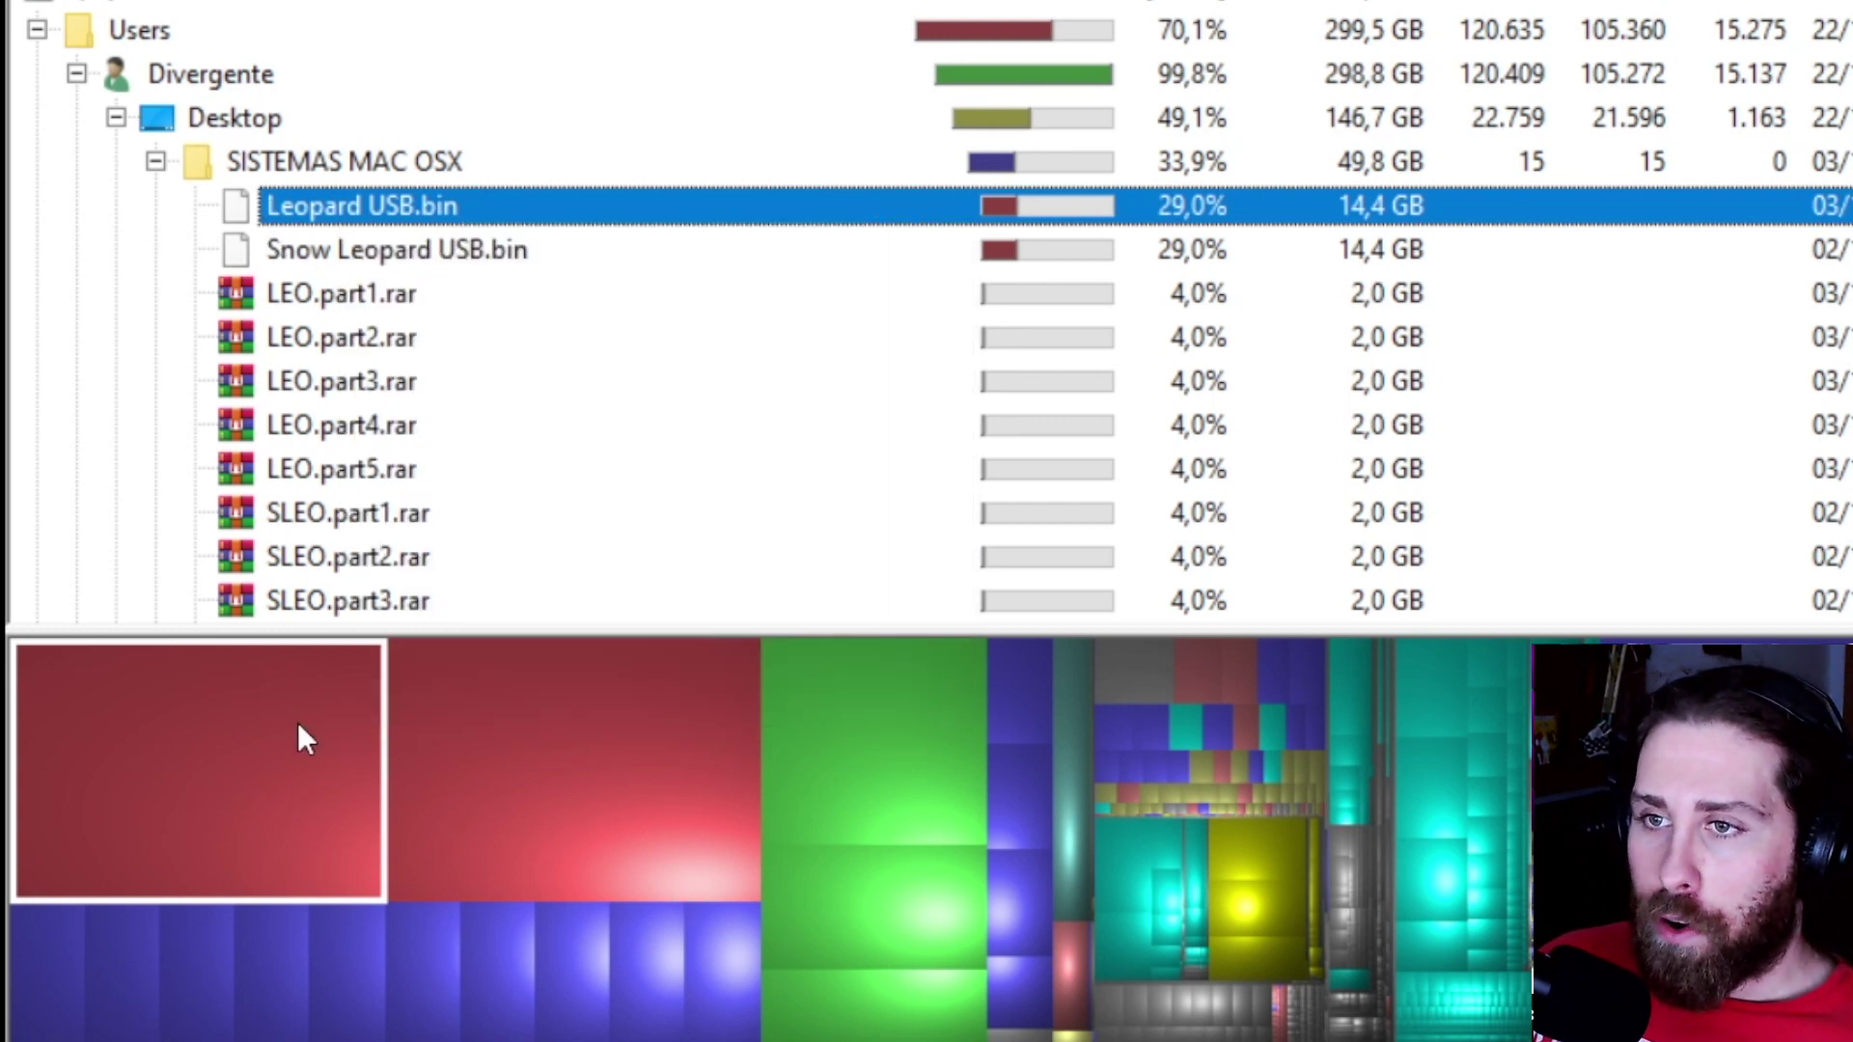
right_click(298, 725)
right_click(349, 205)
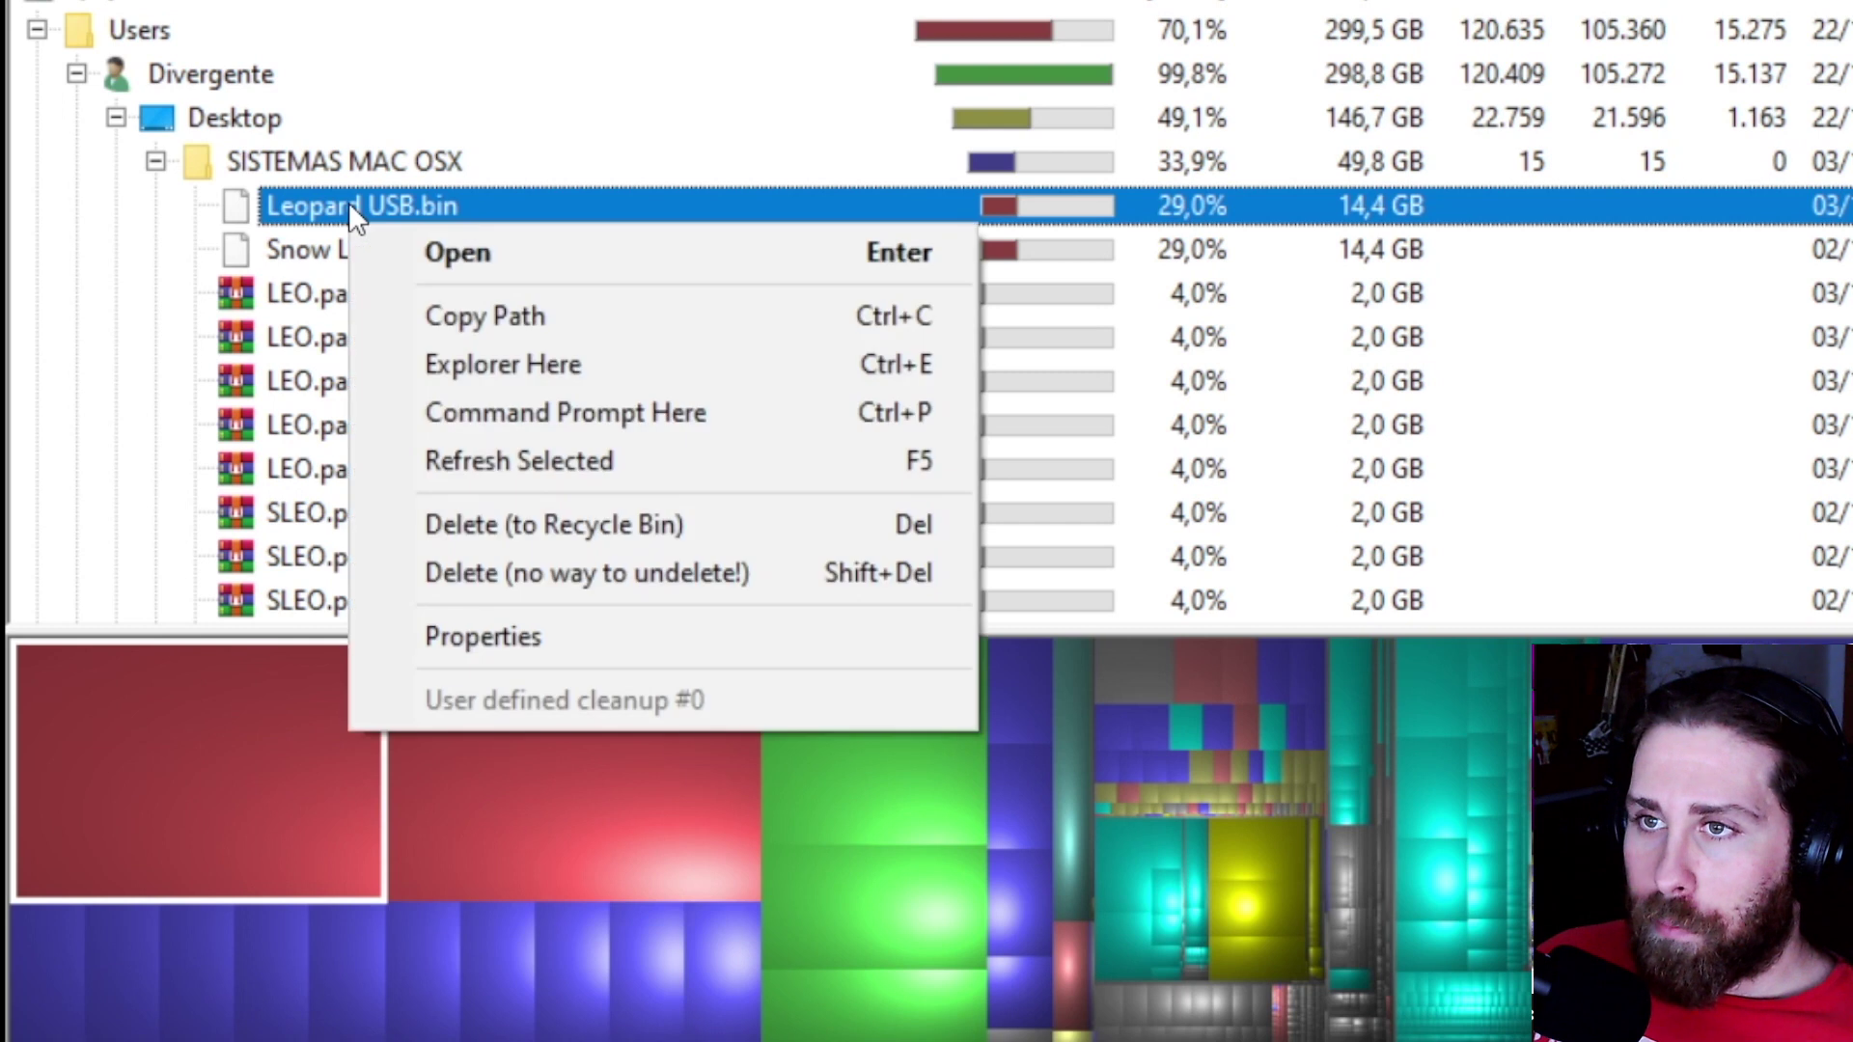
click(453, 570)
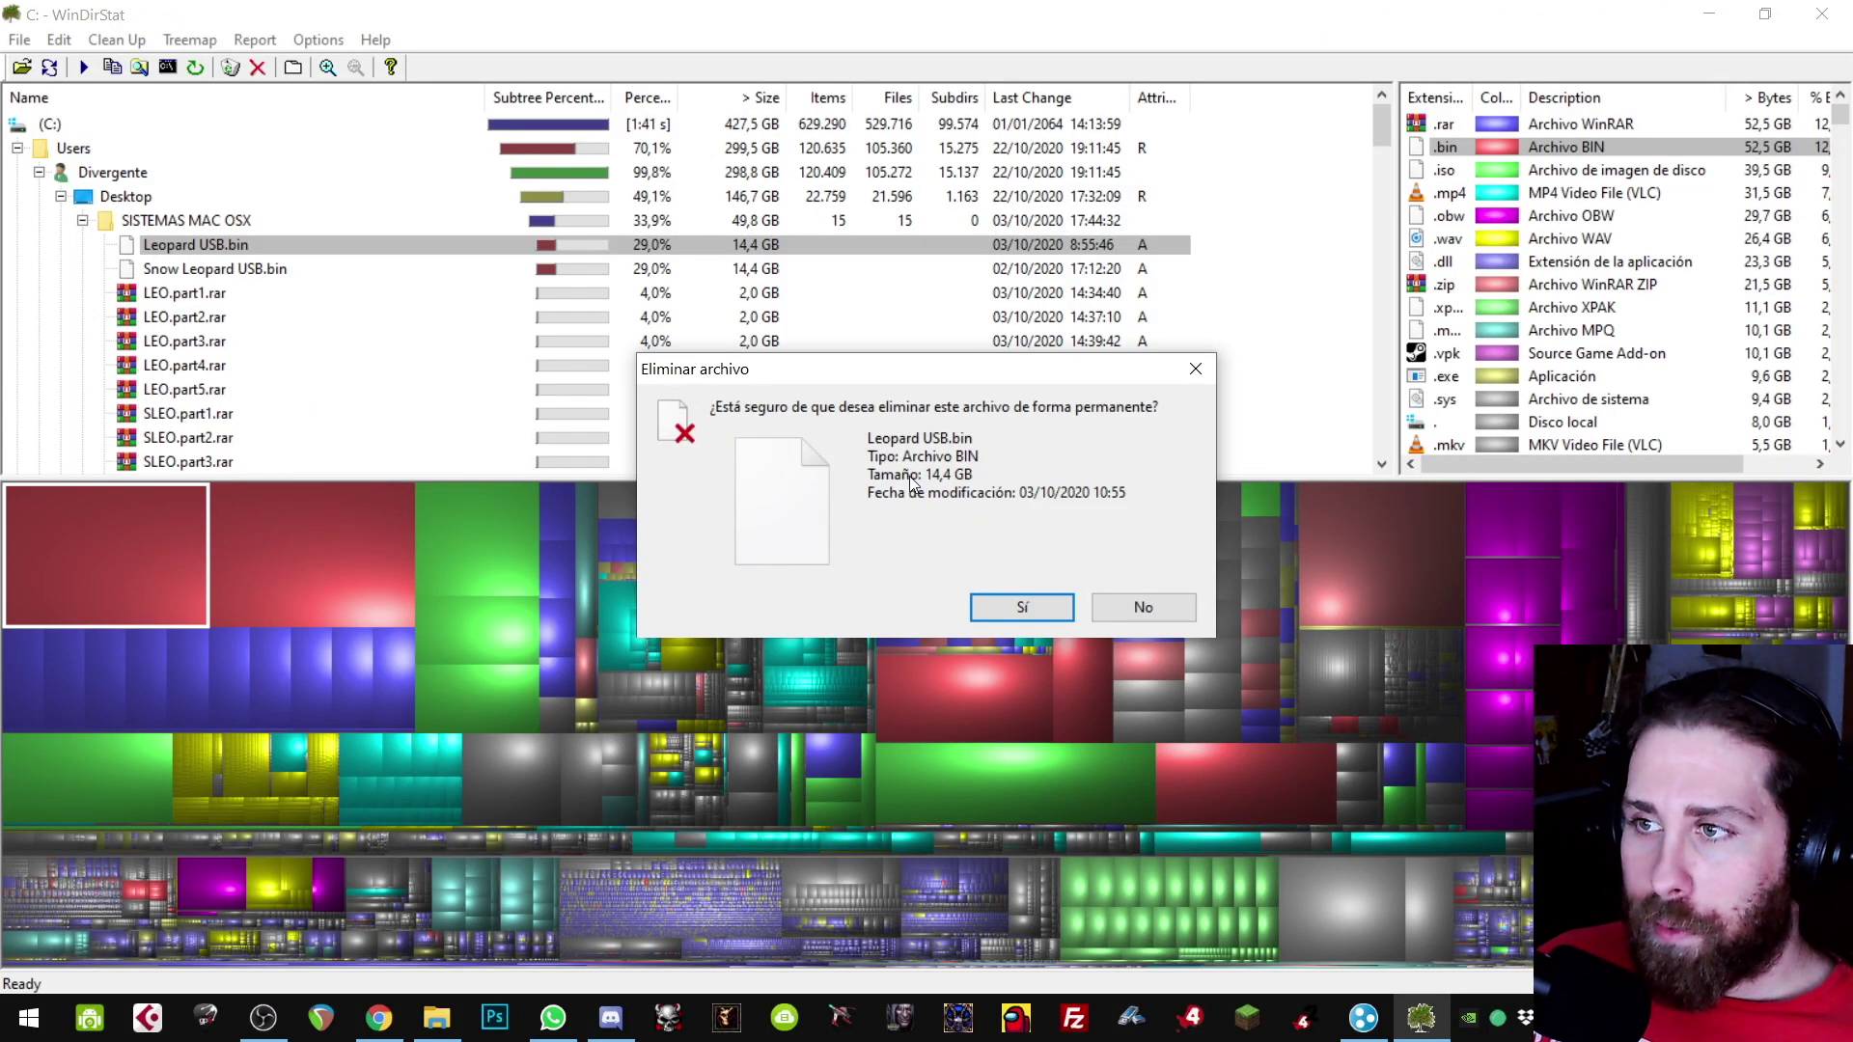
click(1021, 606)
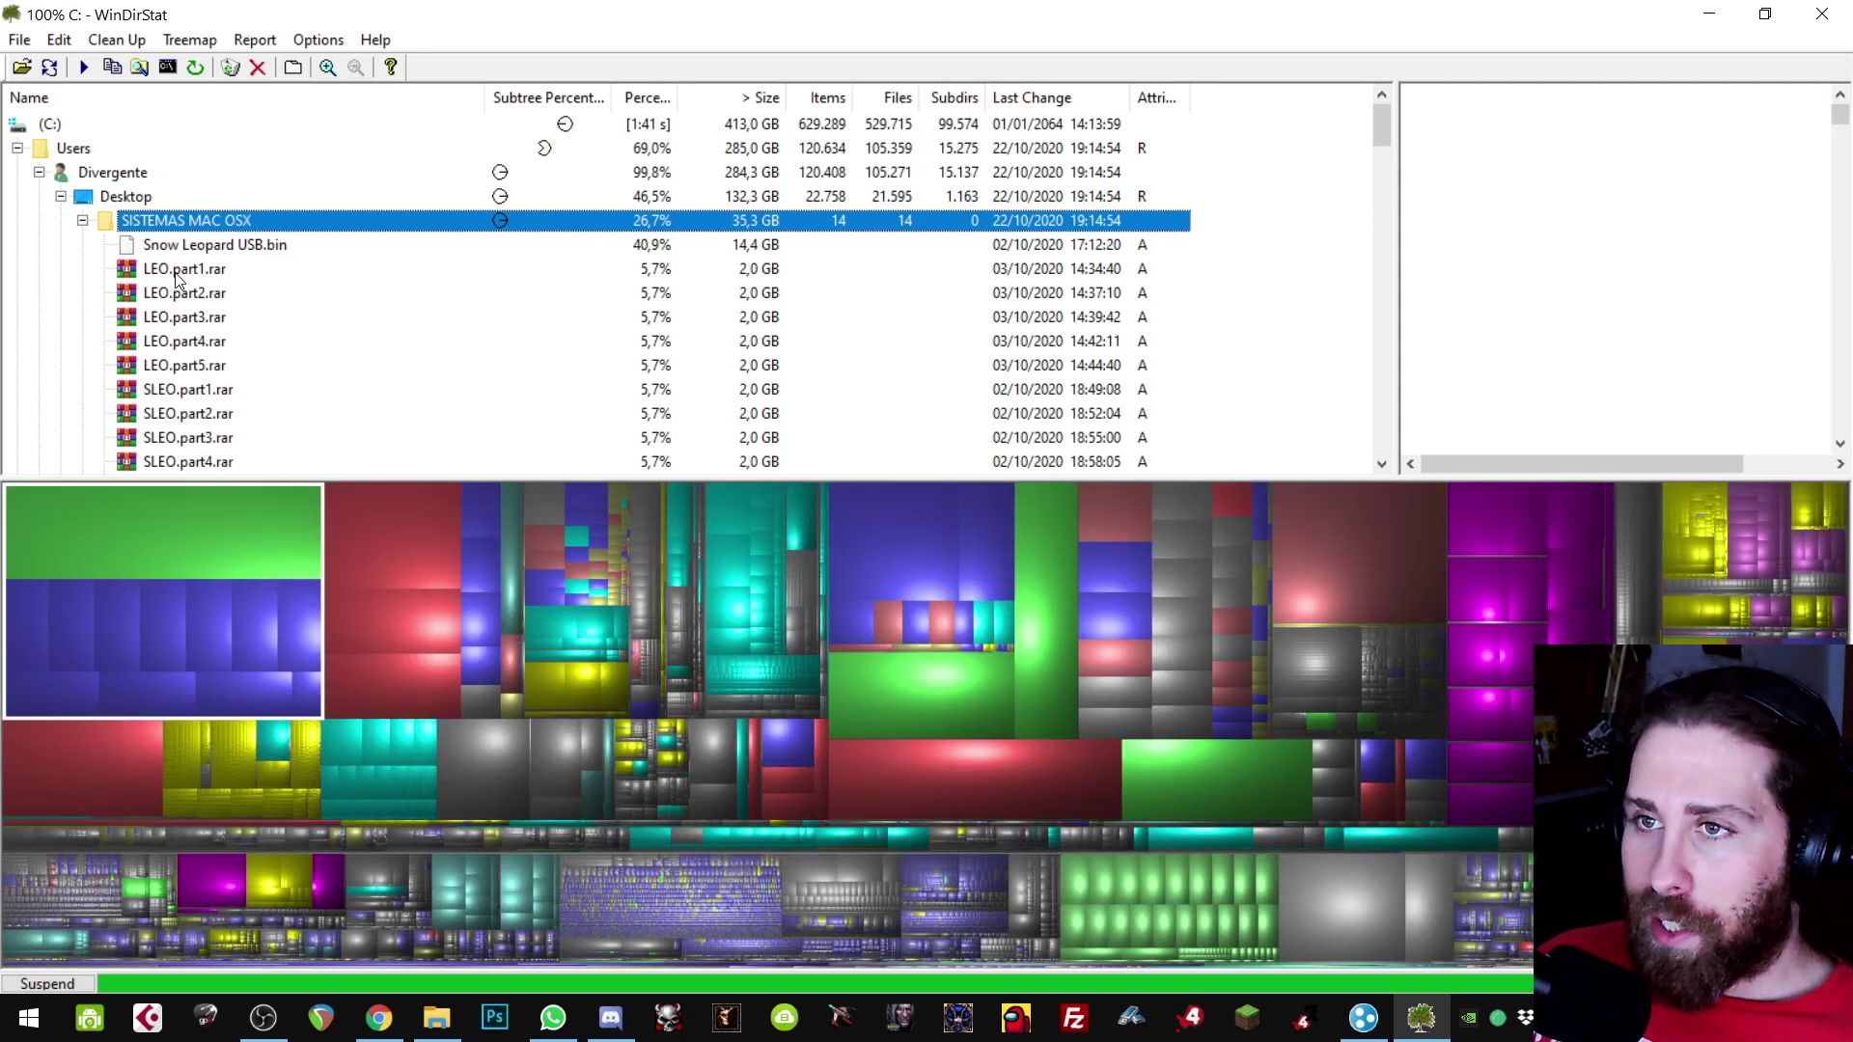
Step: Examine the largest remaining treemap blocks, including Snow Leopard USB.bin and Lion DVD.iso in the WIN 2020 folder
click(241, 248)
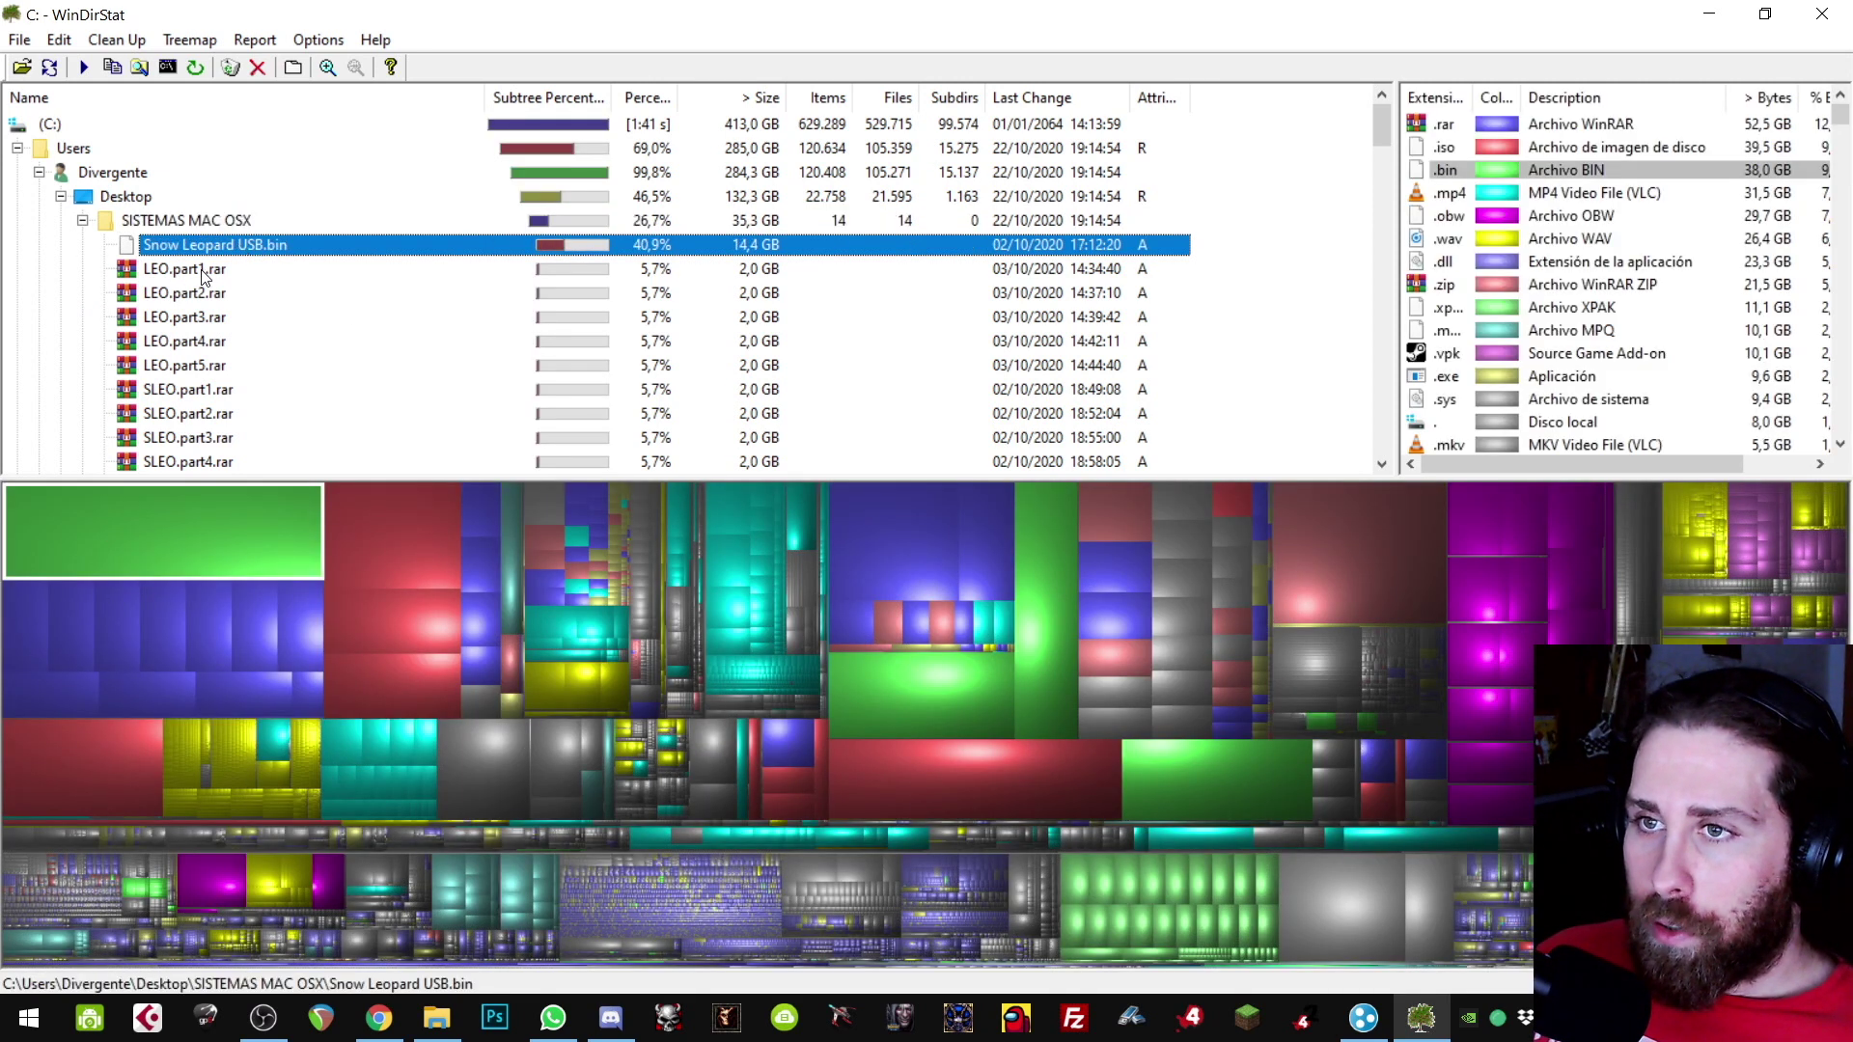
click(380, 579)
click(404, 629)
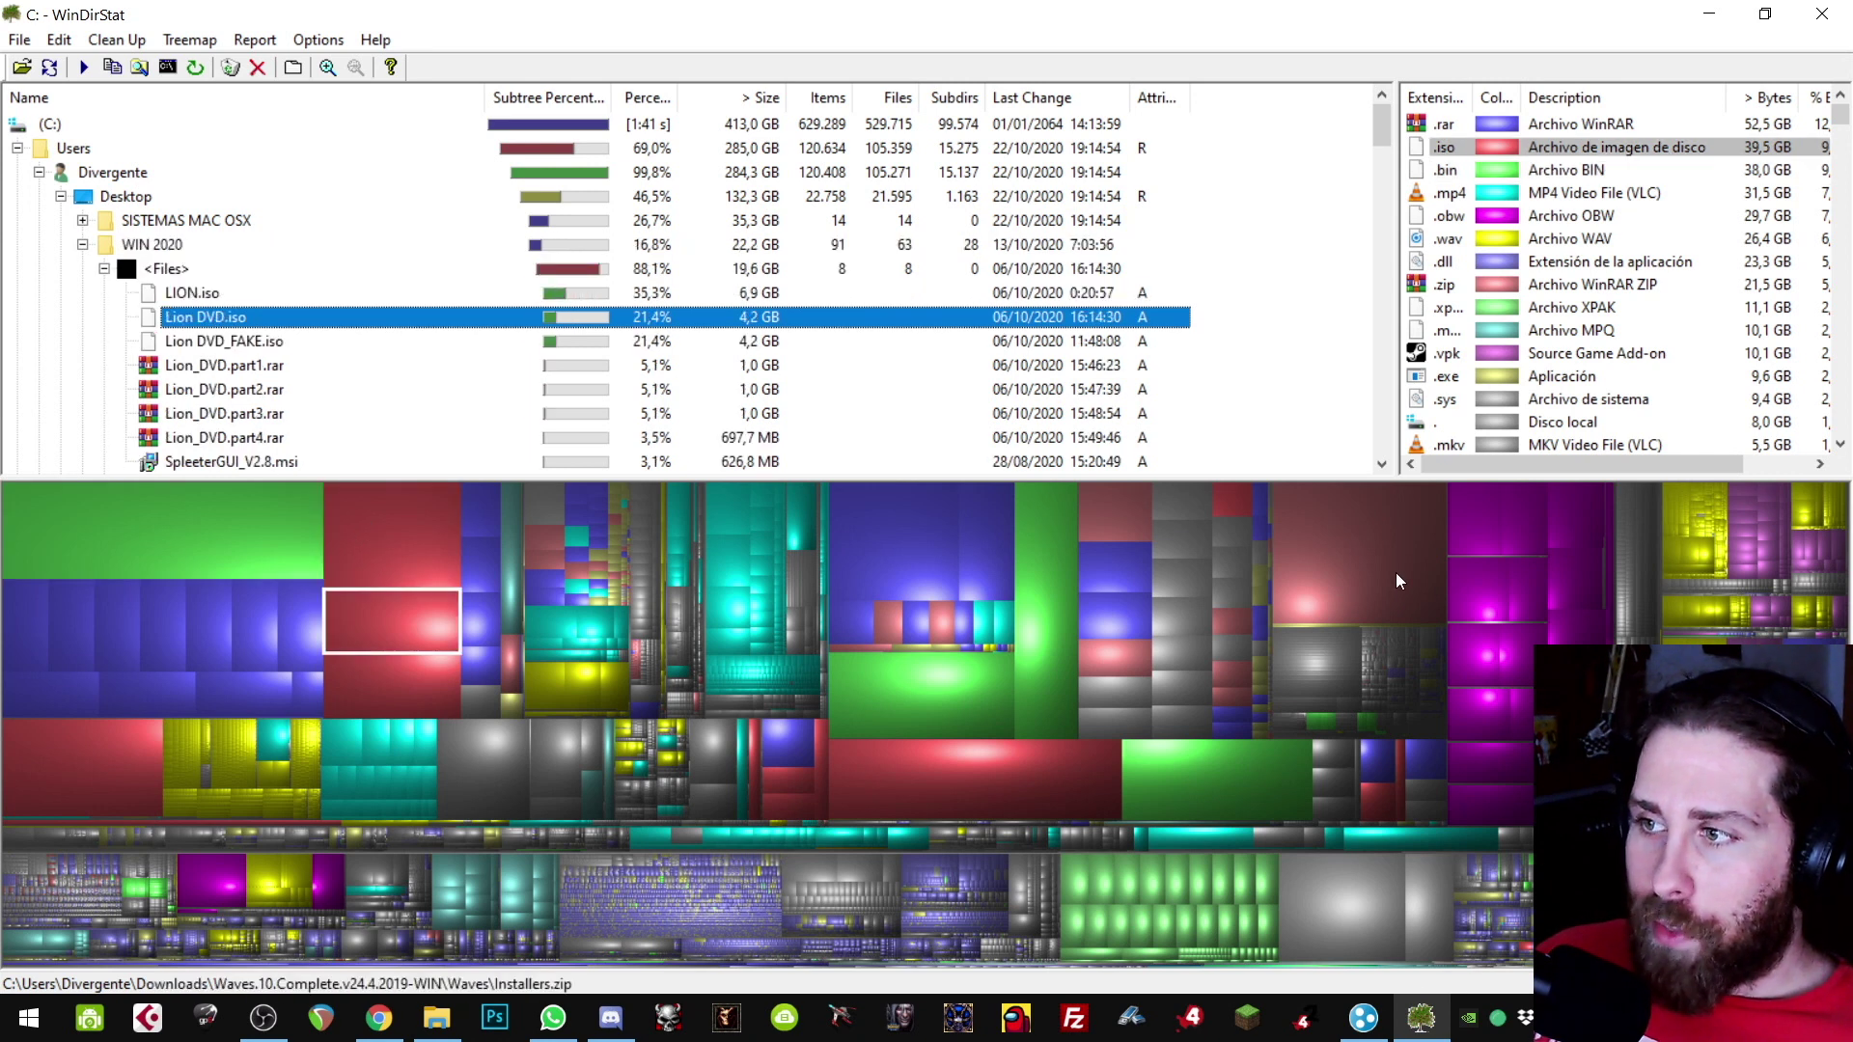
click(1395, 572)
click(1004, 681)
click(408, 546)
click(405, 621)
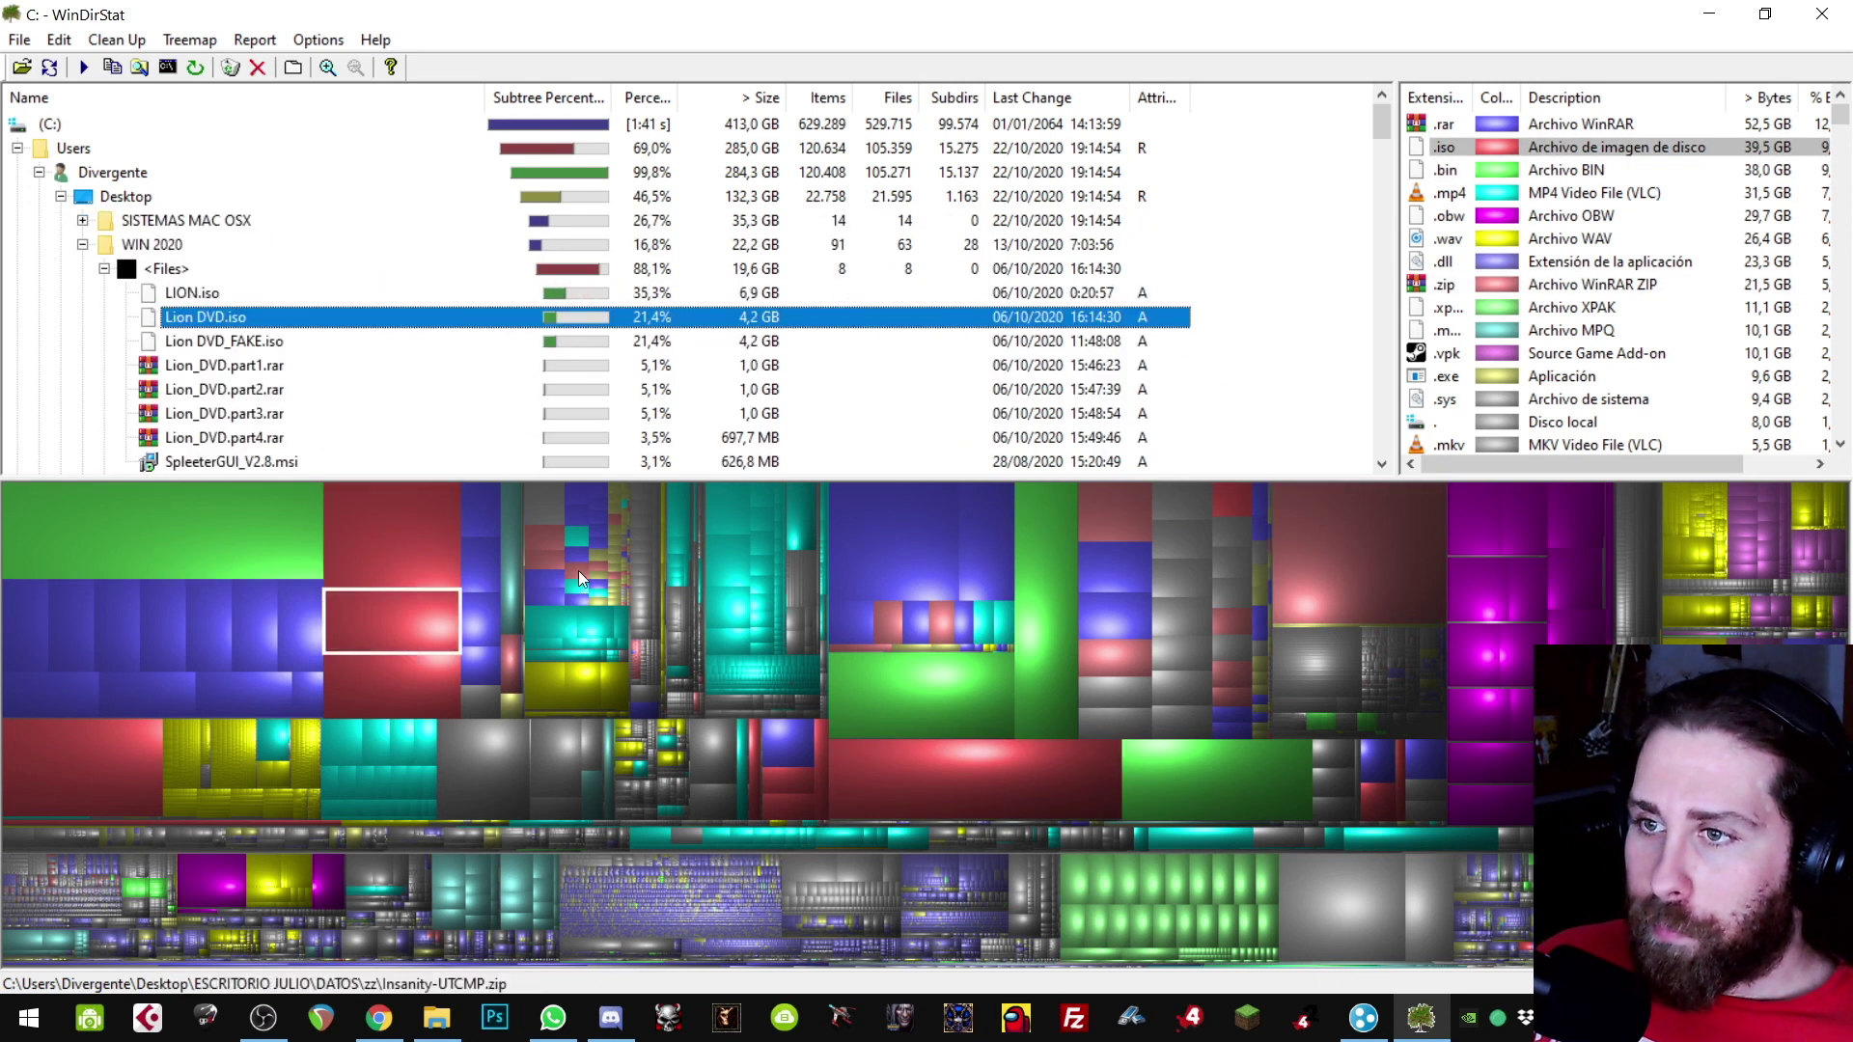
Step: Widen the file type list and highlight all .rar files in the treemap to identify Left.rar among them
drag(1393, 193, 1255, 193)
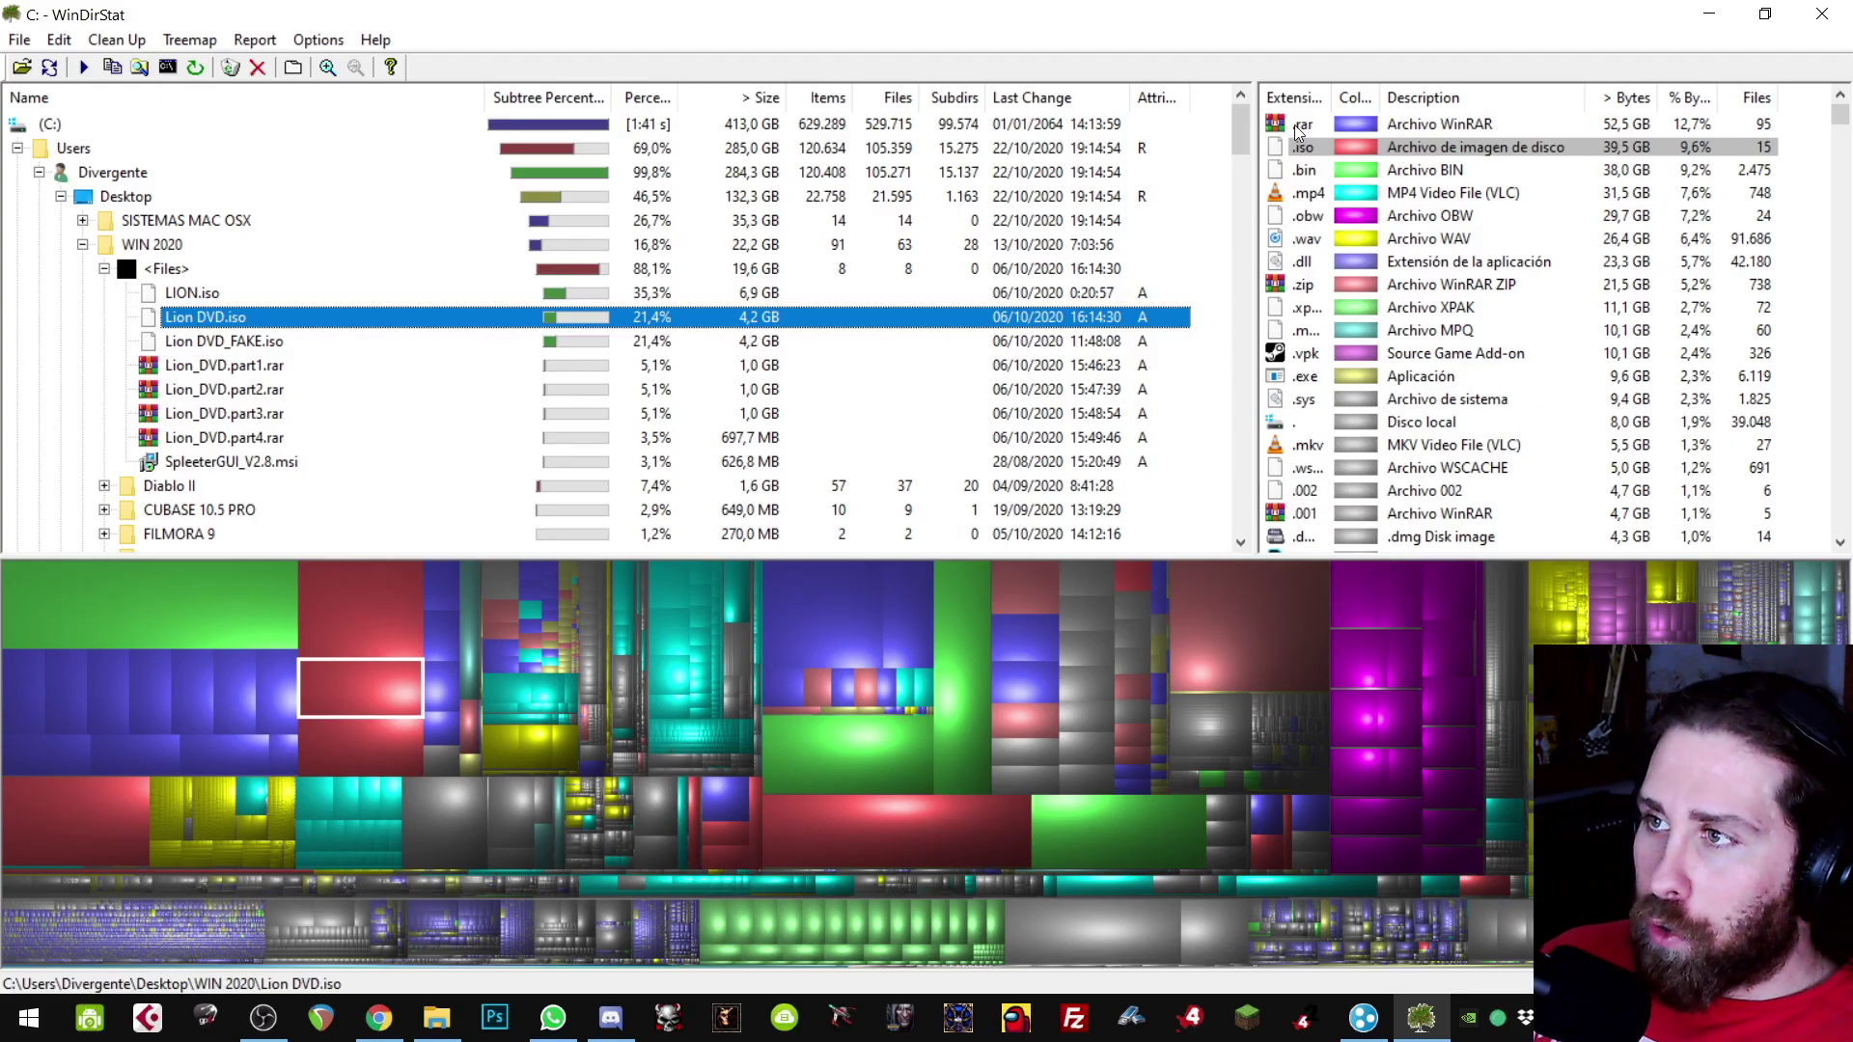
click(820, 255)
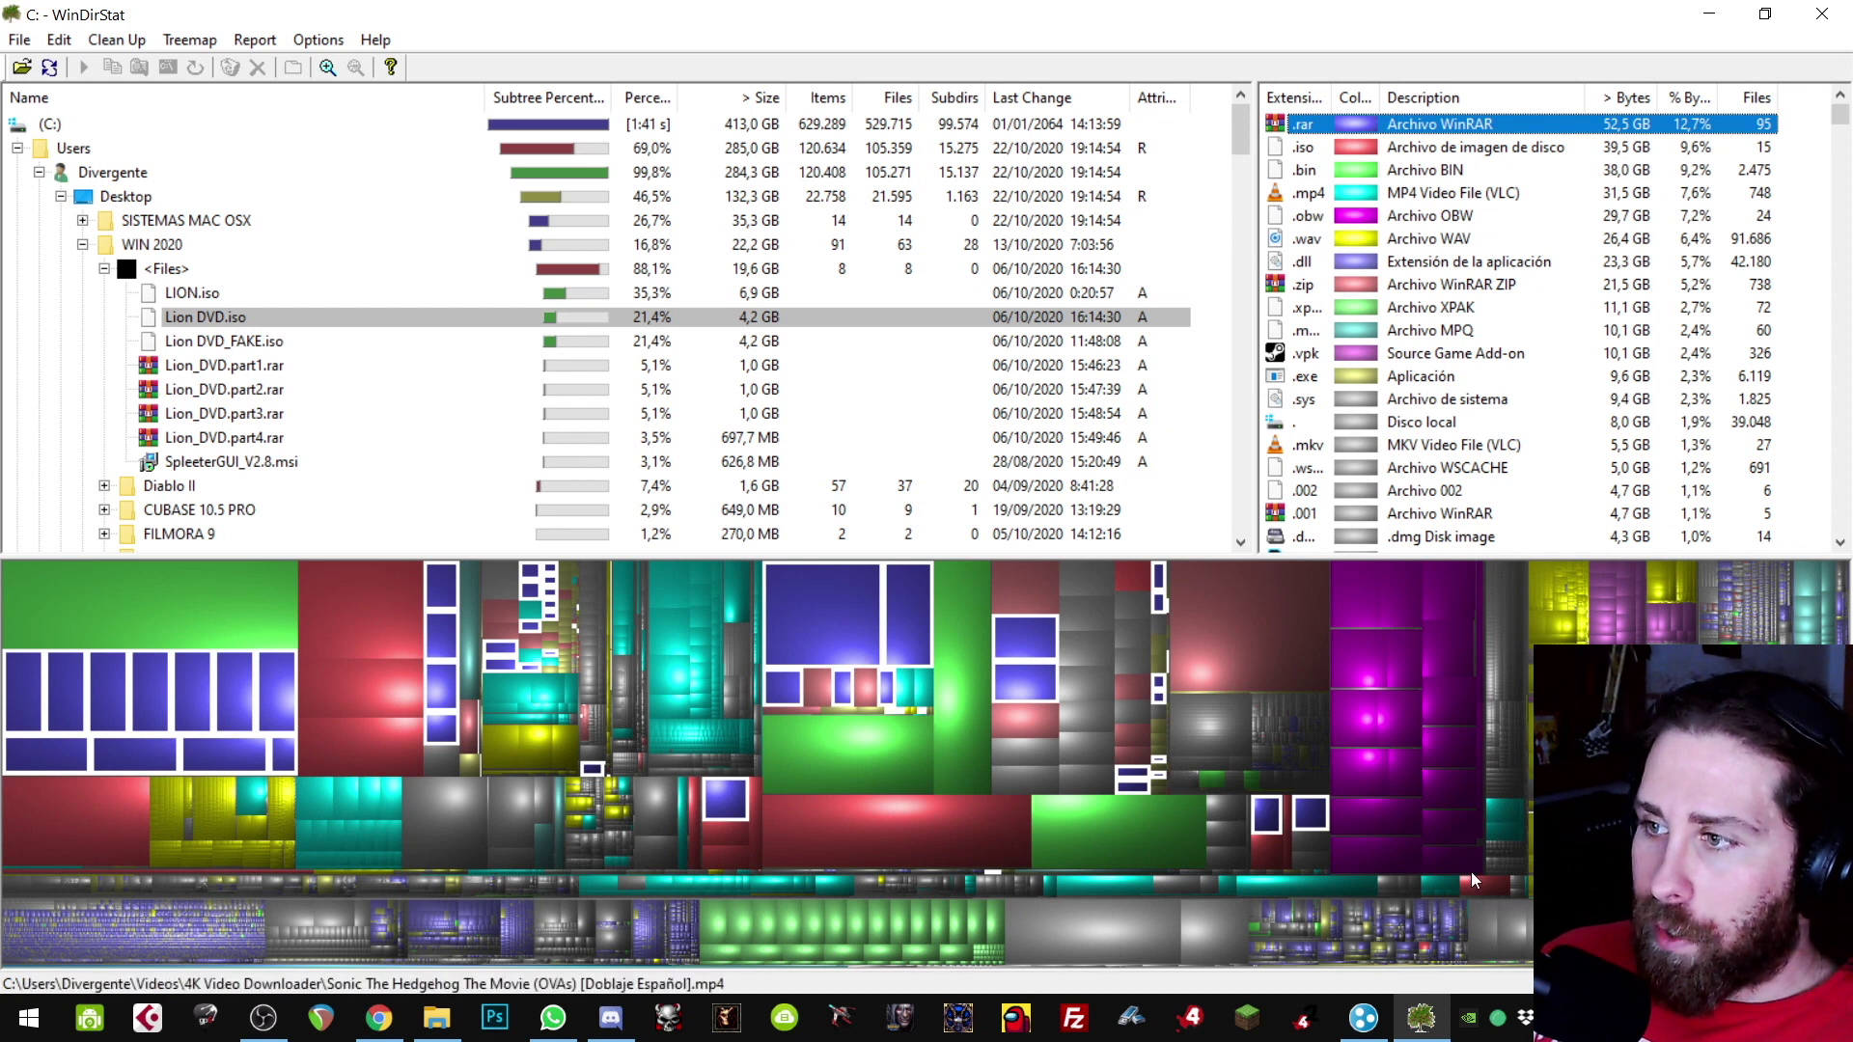
click(826, 614)
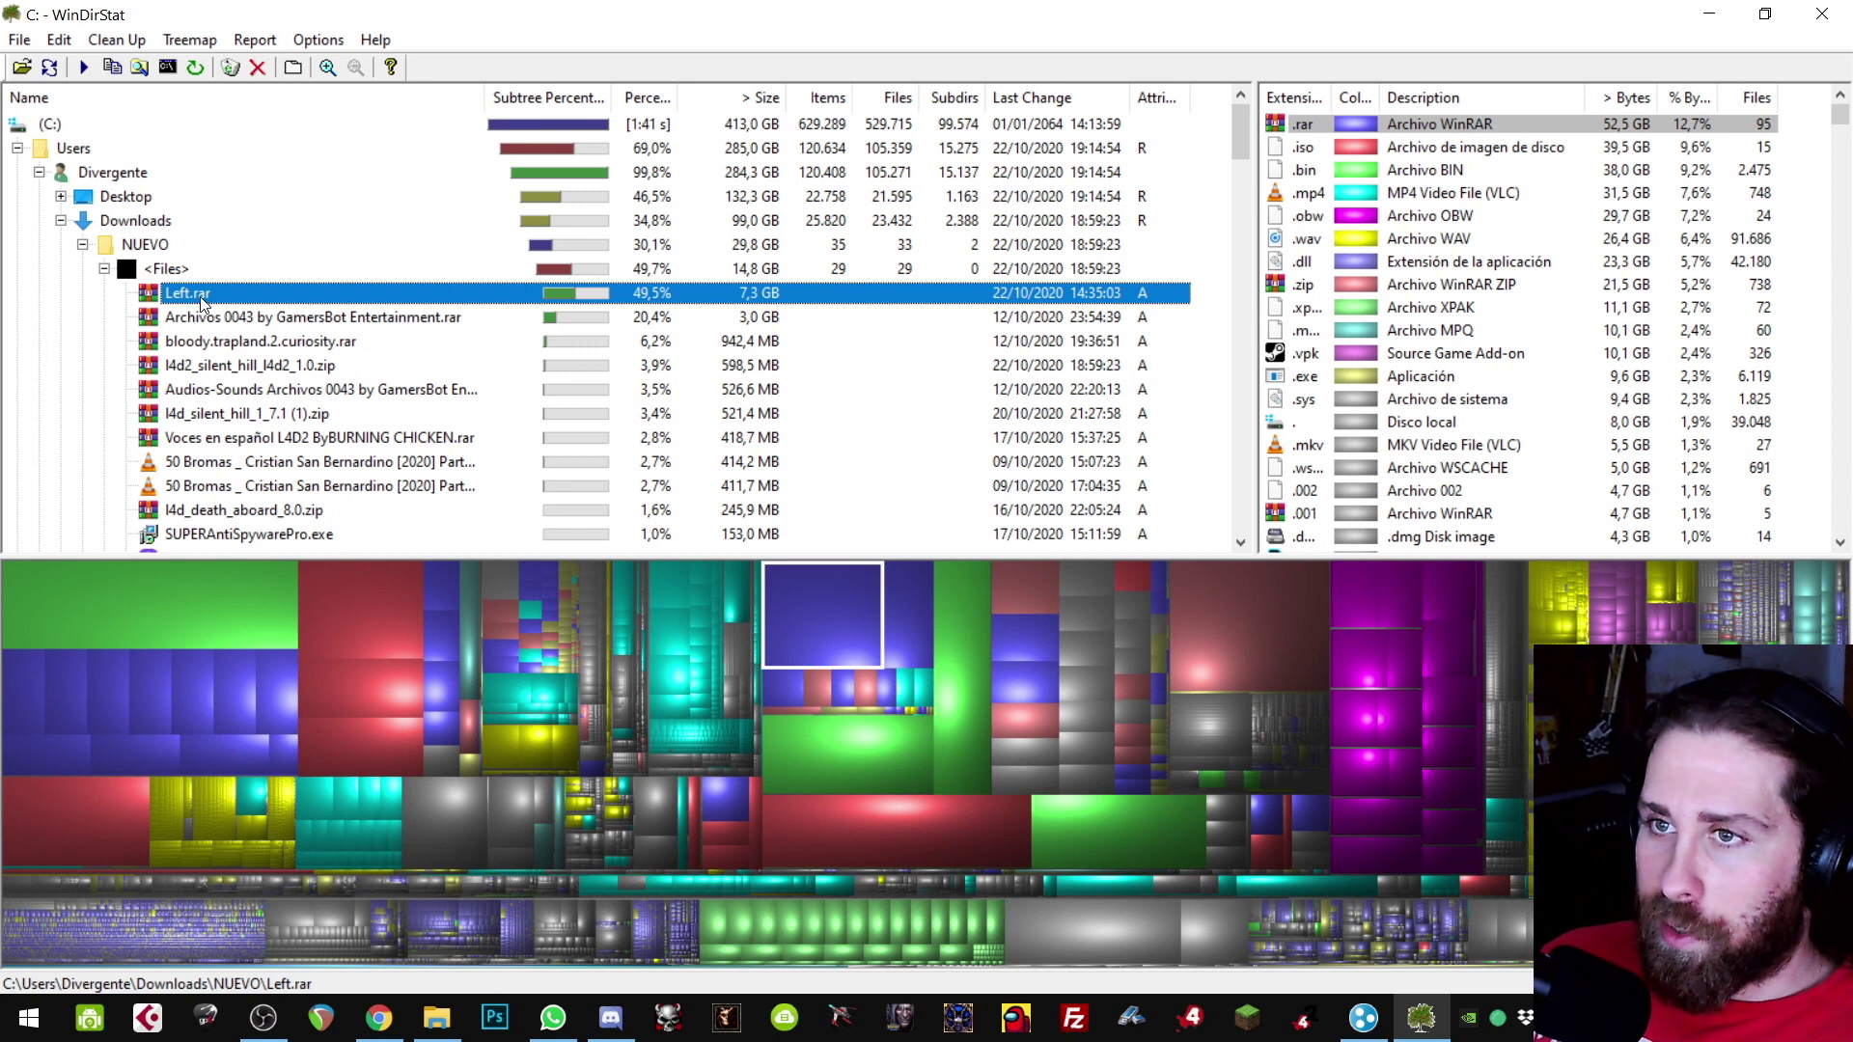
Step: Permanently delete Archivos 0043 by GamersBot Entertainment.rar, located through its treemap block beside Left.rar
click(923, 619)
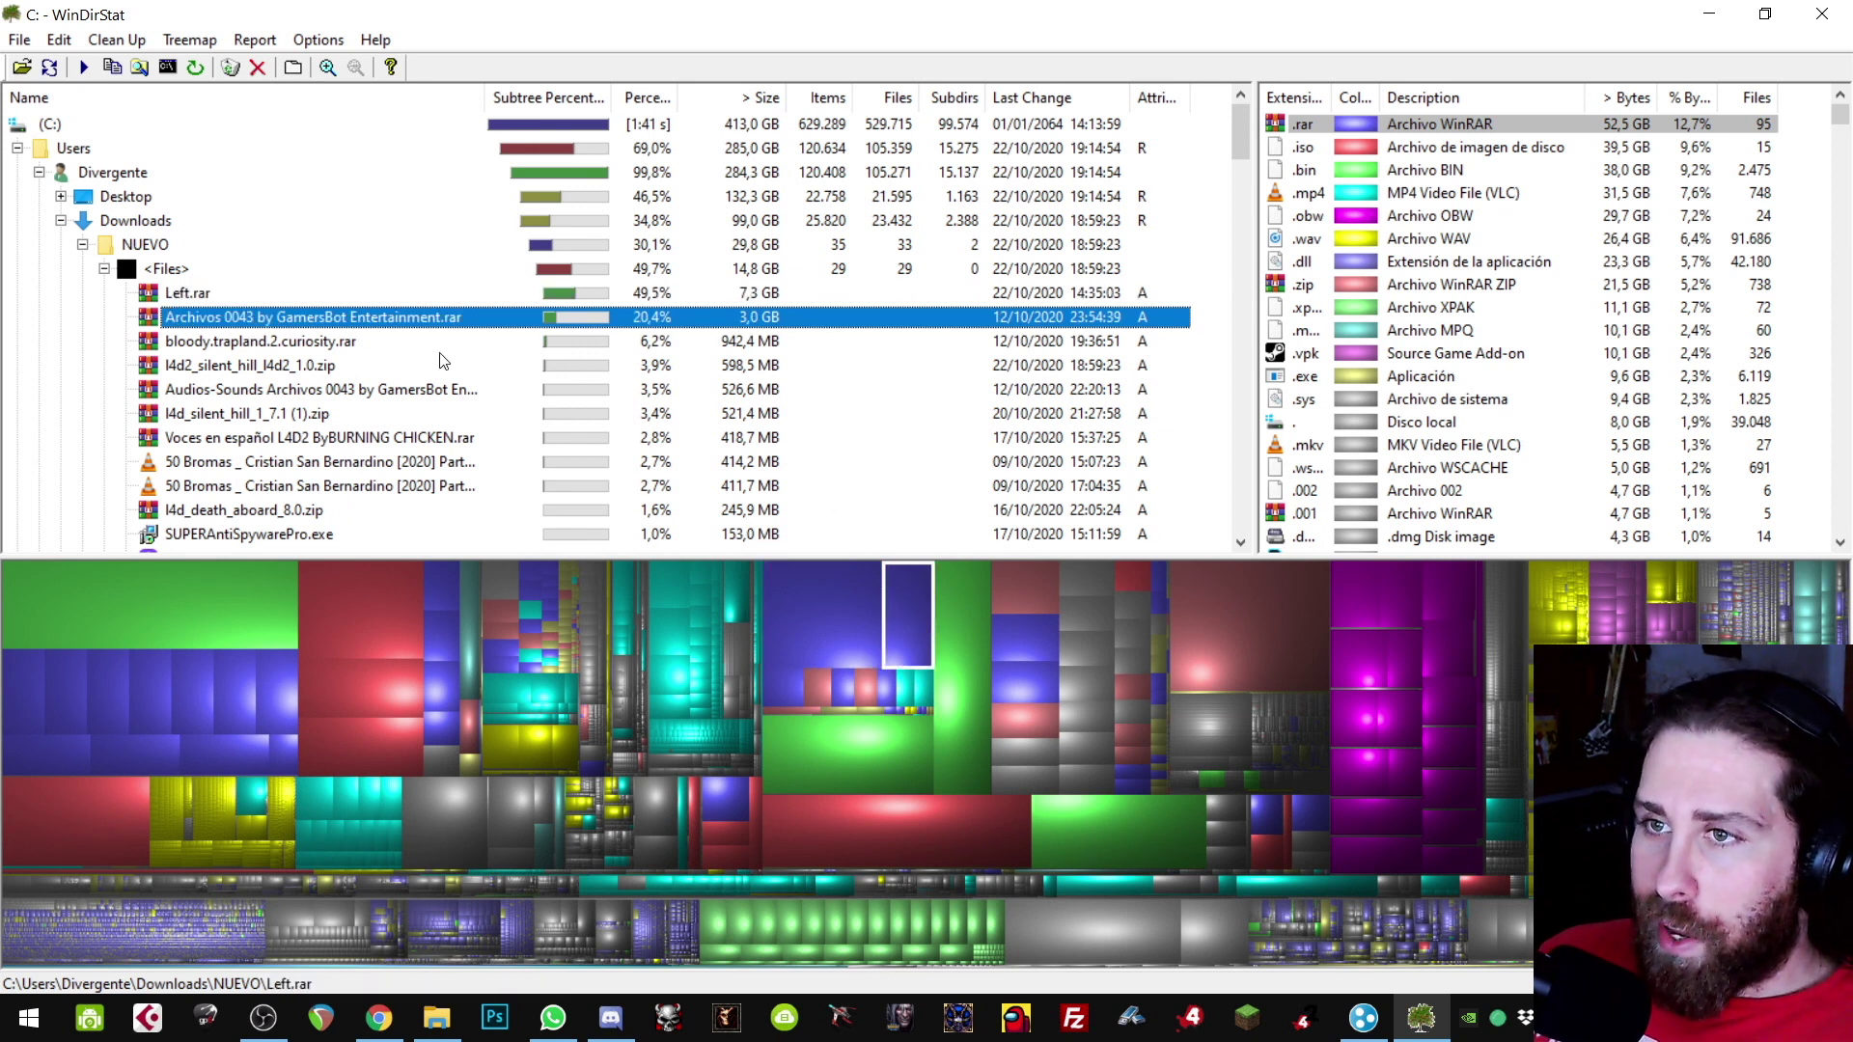
right_click(327, 321)
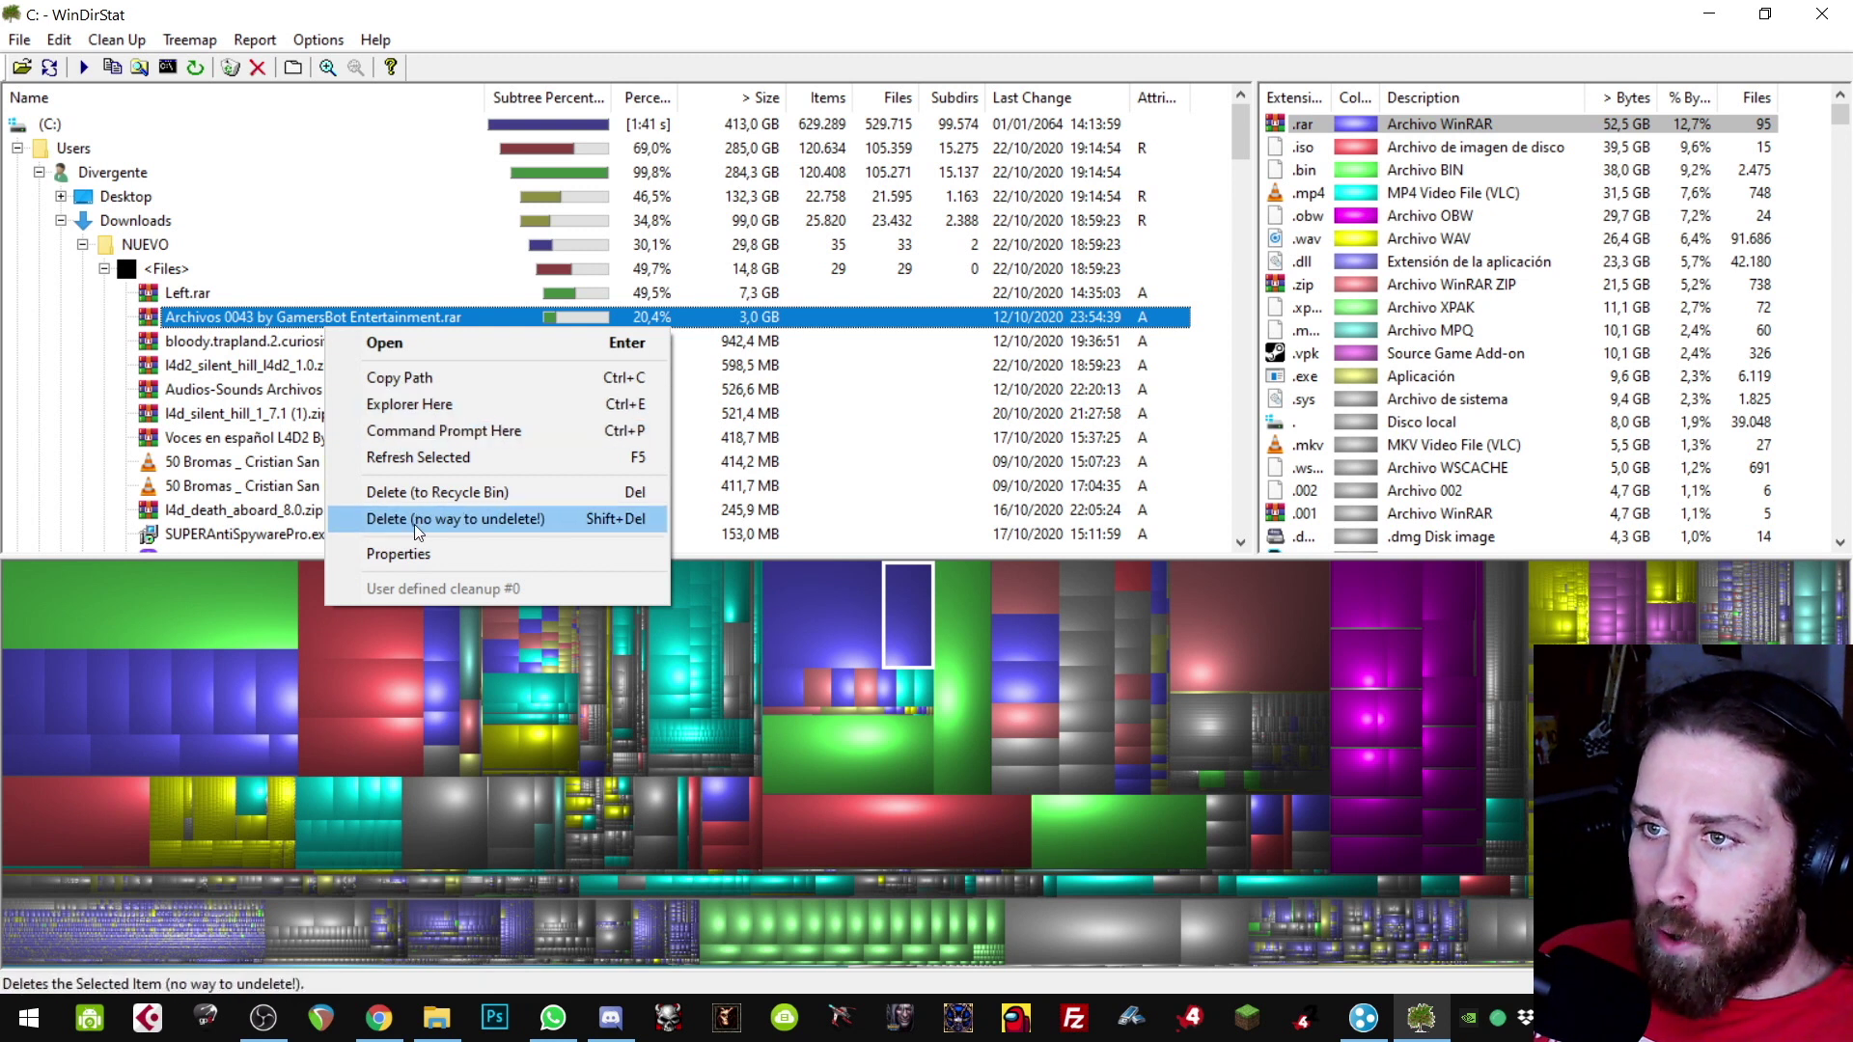
click(467, 518)
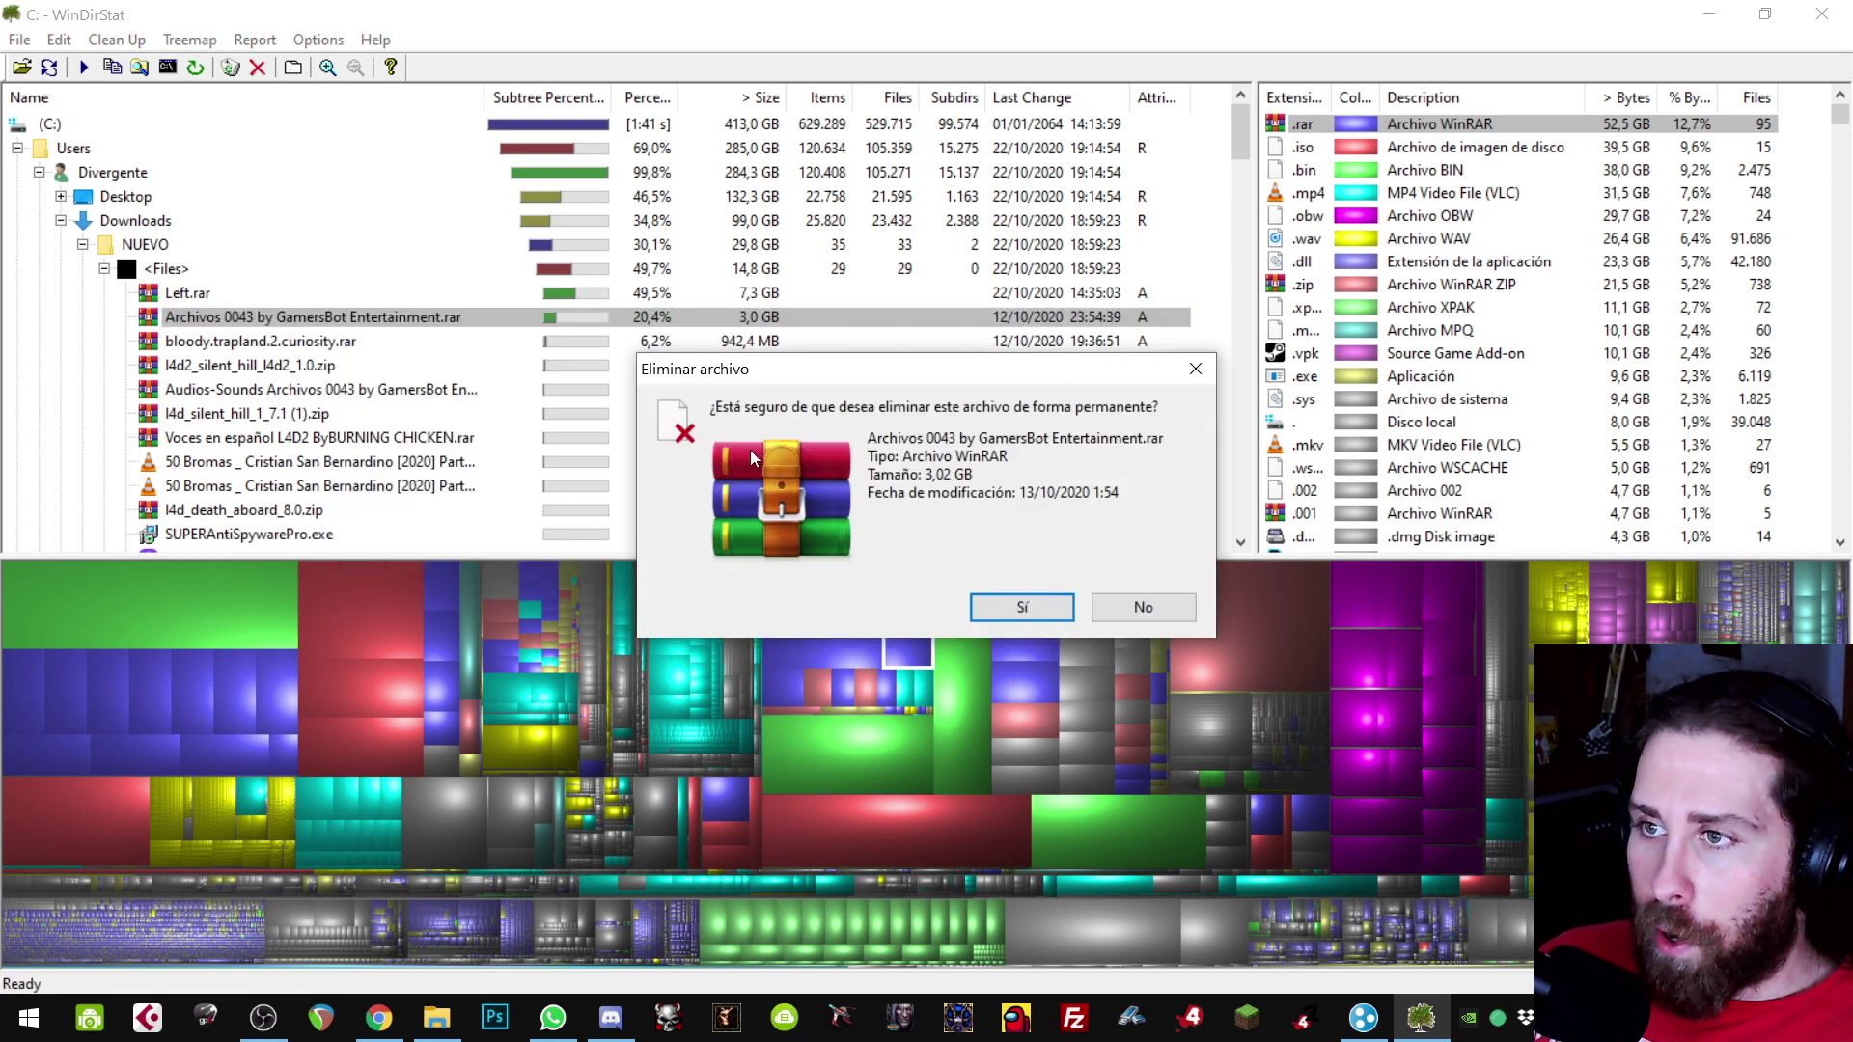
click(1052, 606)
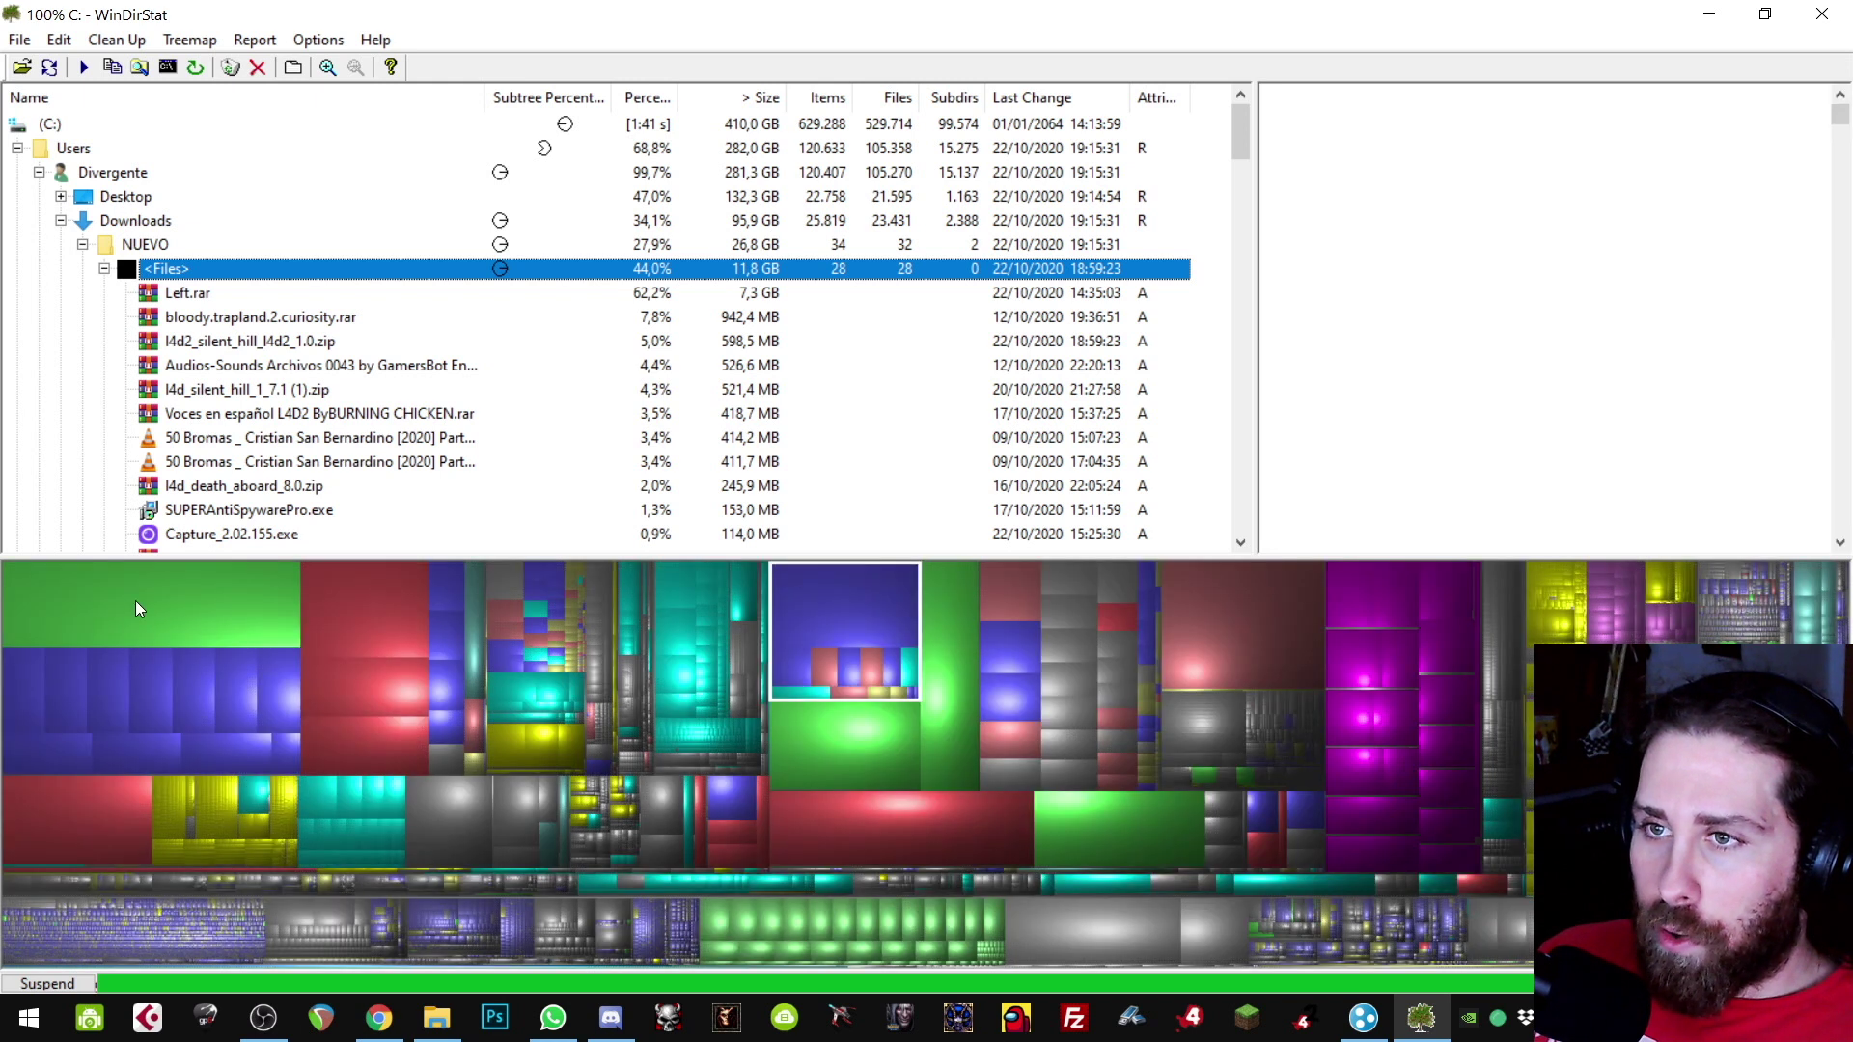
Step: Permanently delete Snow Leopard USB.bin, located through its large green treemap block
click(140, 605)
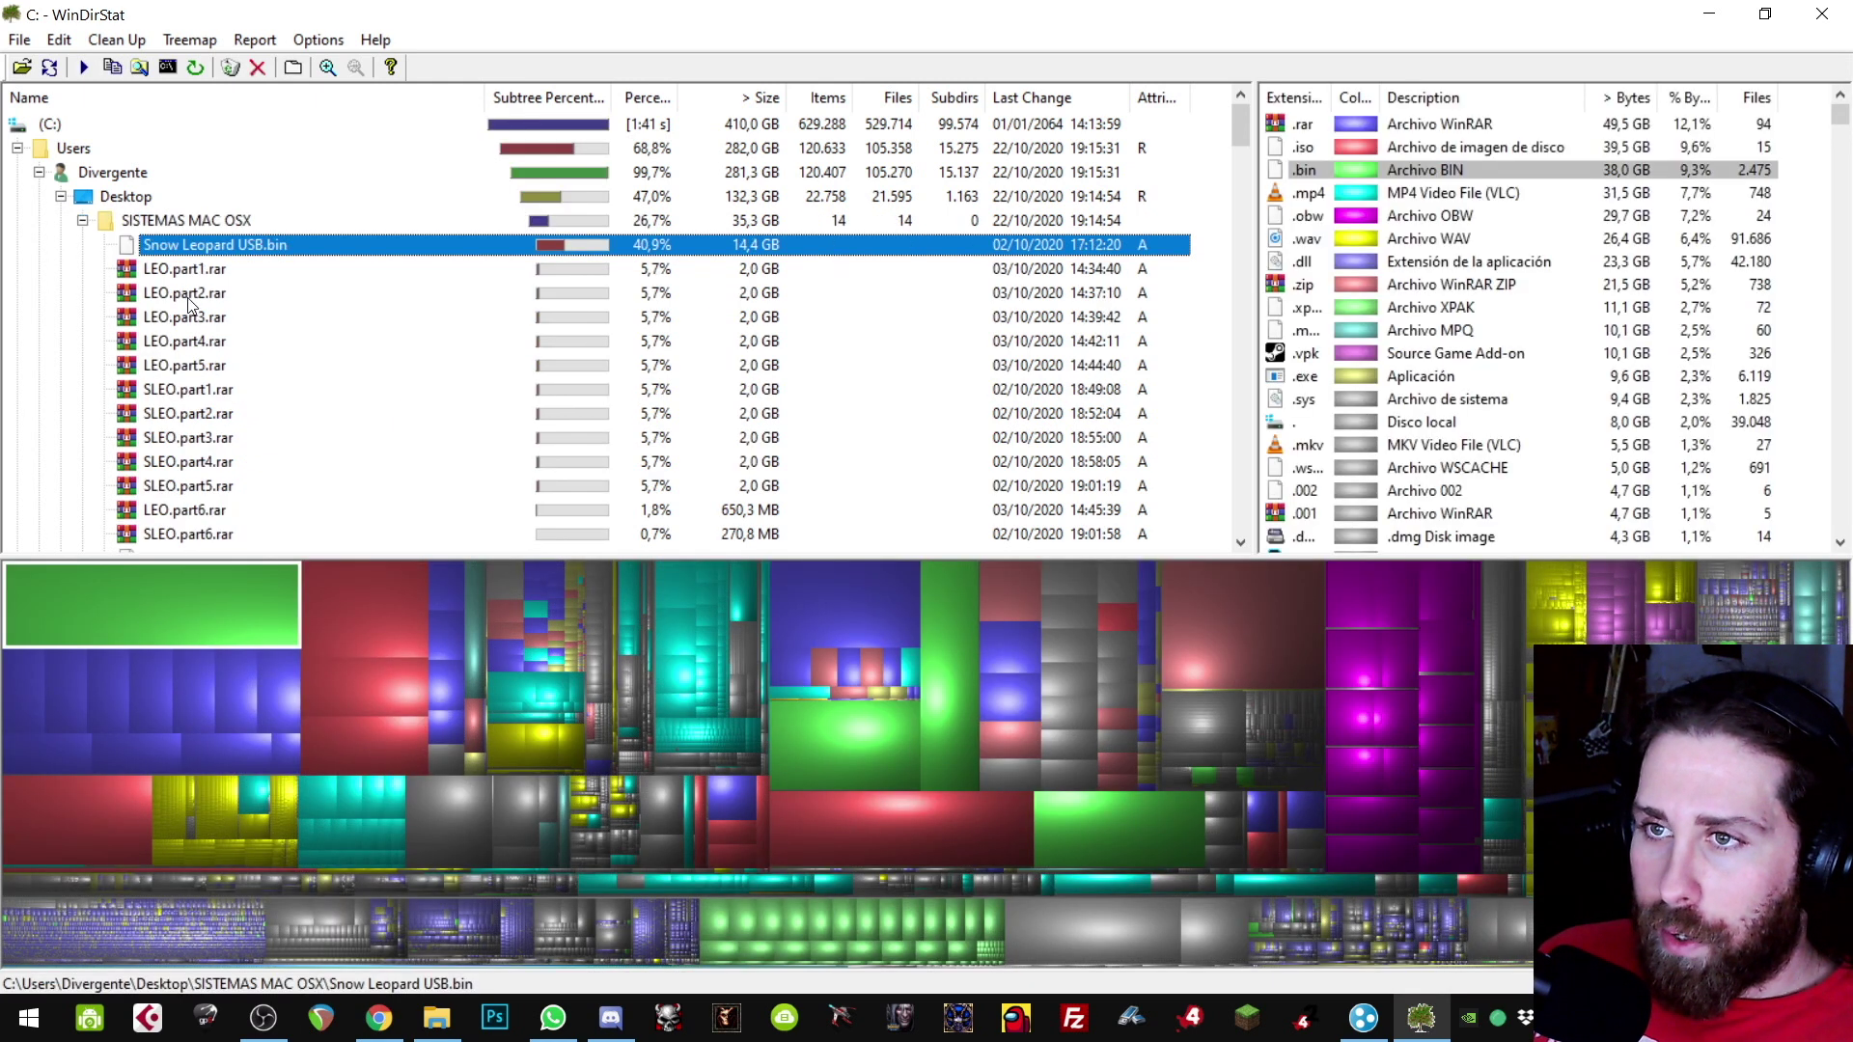
right_click(225, 253)
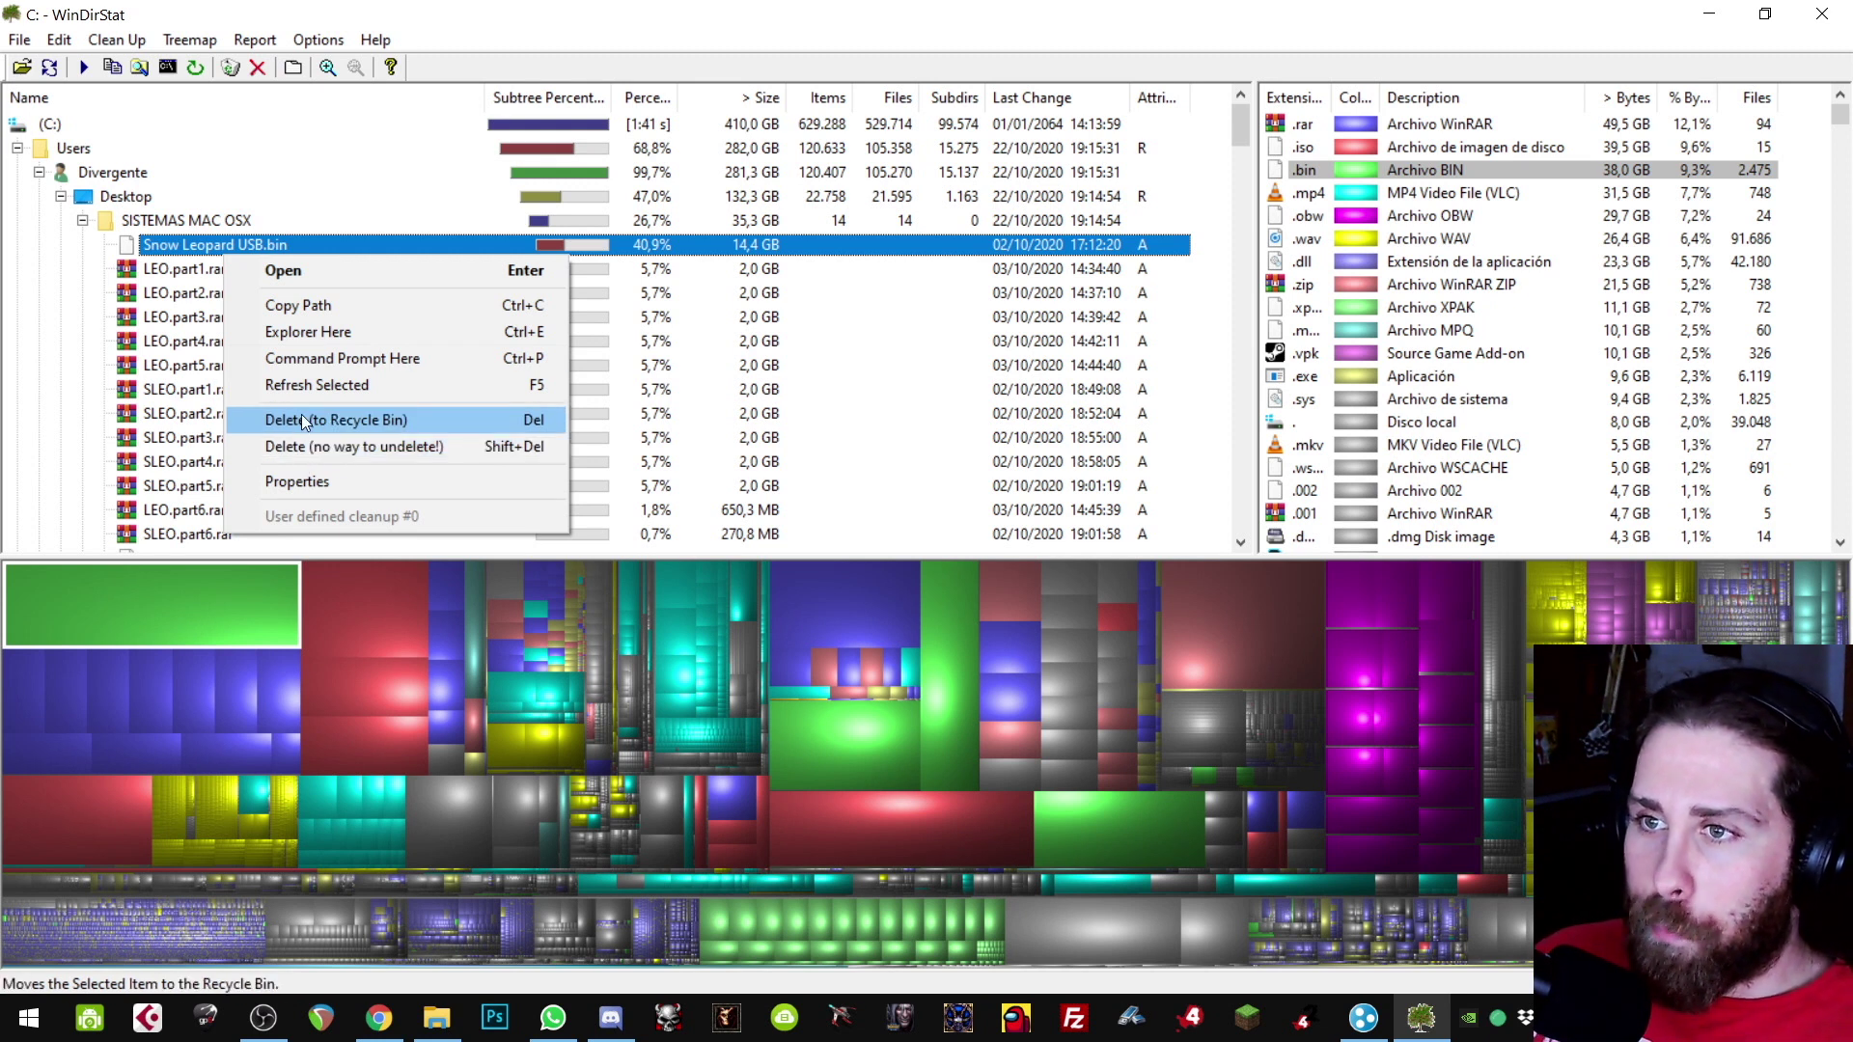
click(306, 448)
click(996, 605)
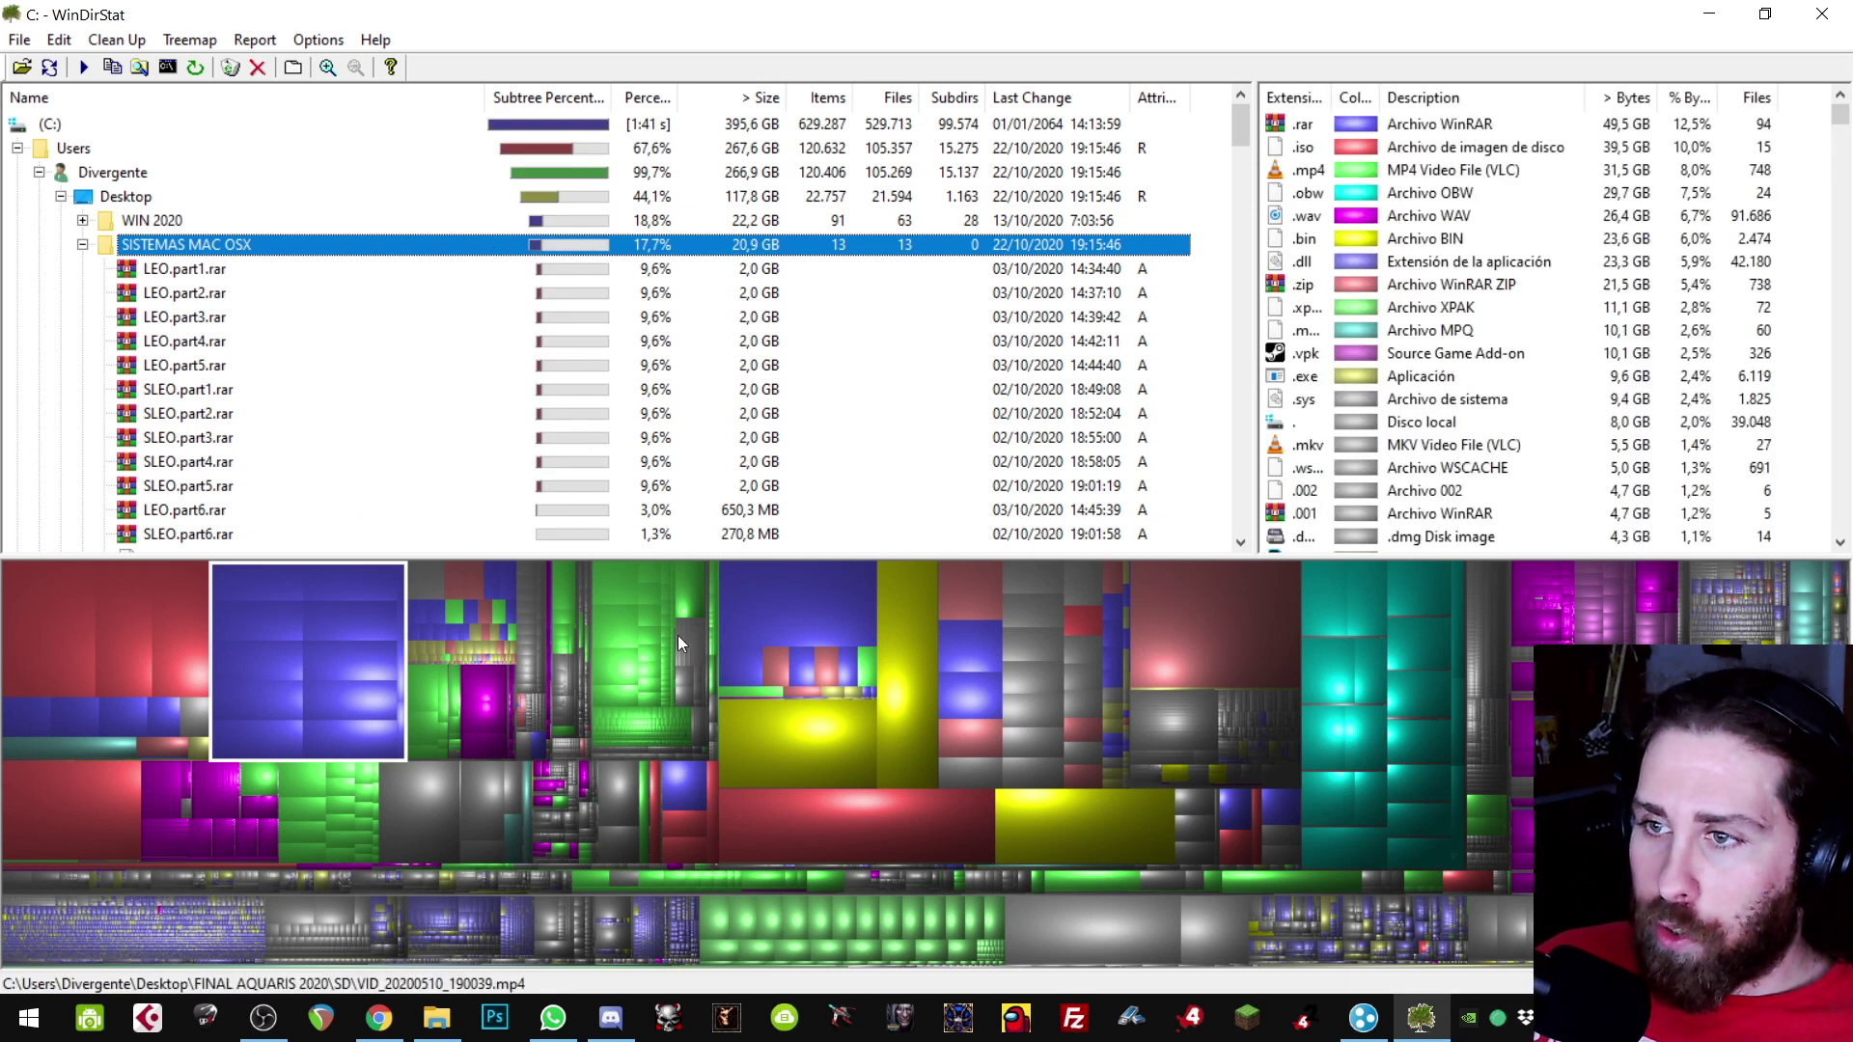
Step: Identify the Addictive Drums 2.iso, Left.rar and OSX Capitan.bin files from their treemap blocks in Downloads
click(822, 827)
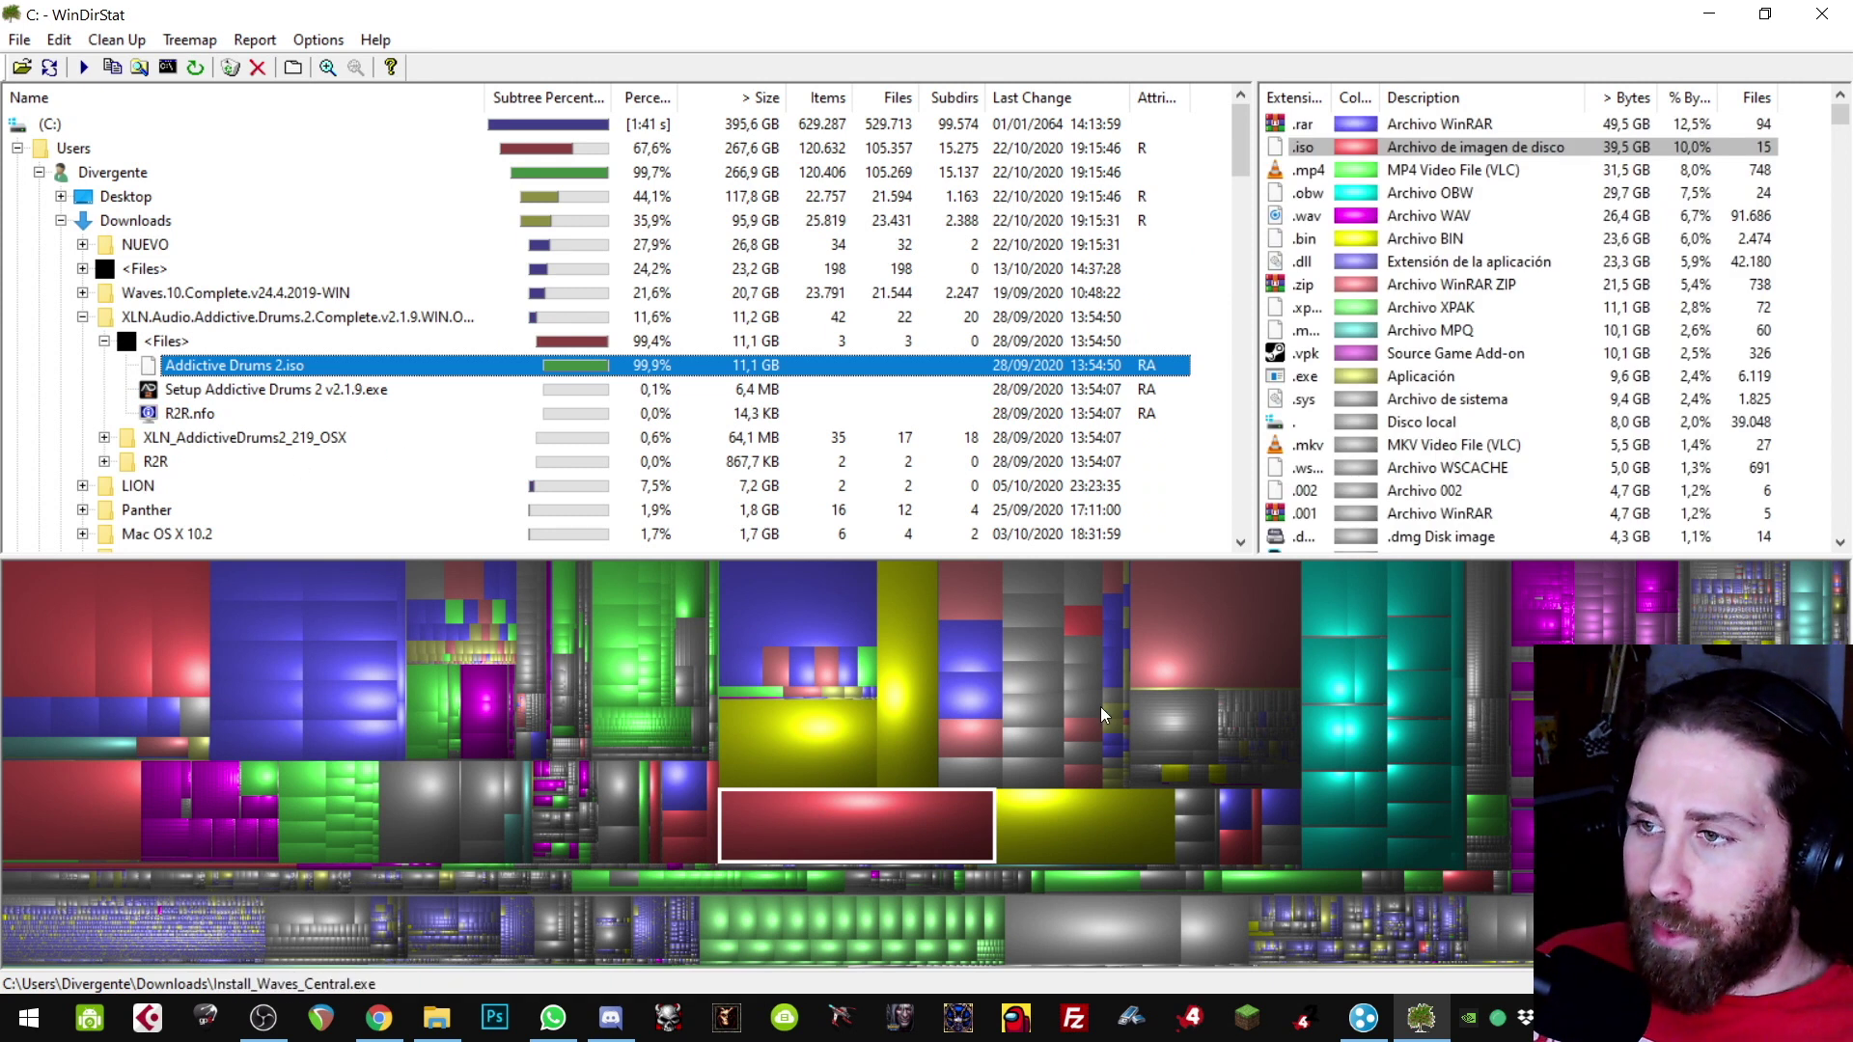
click(803, 604)
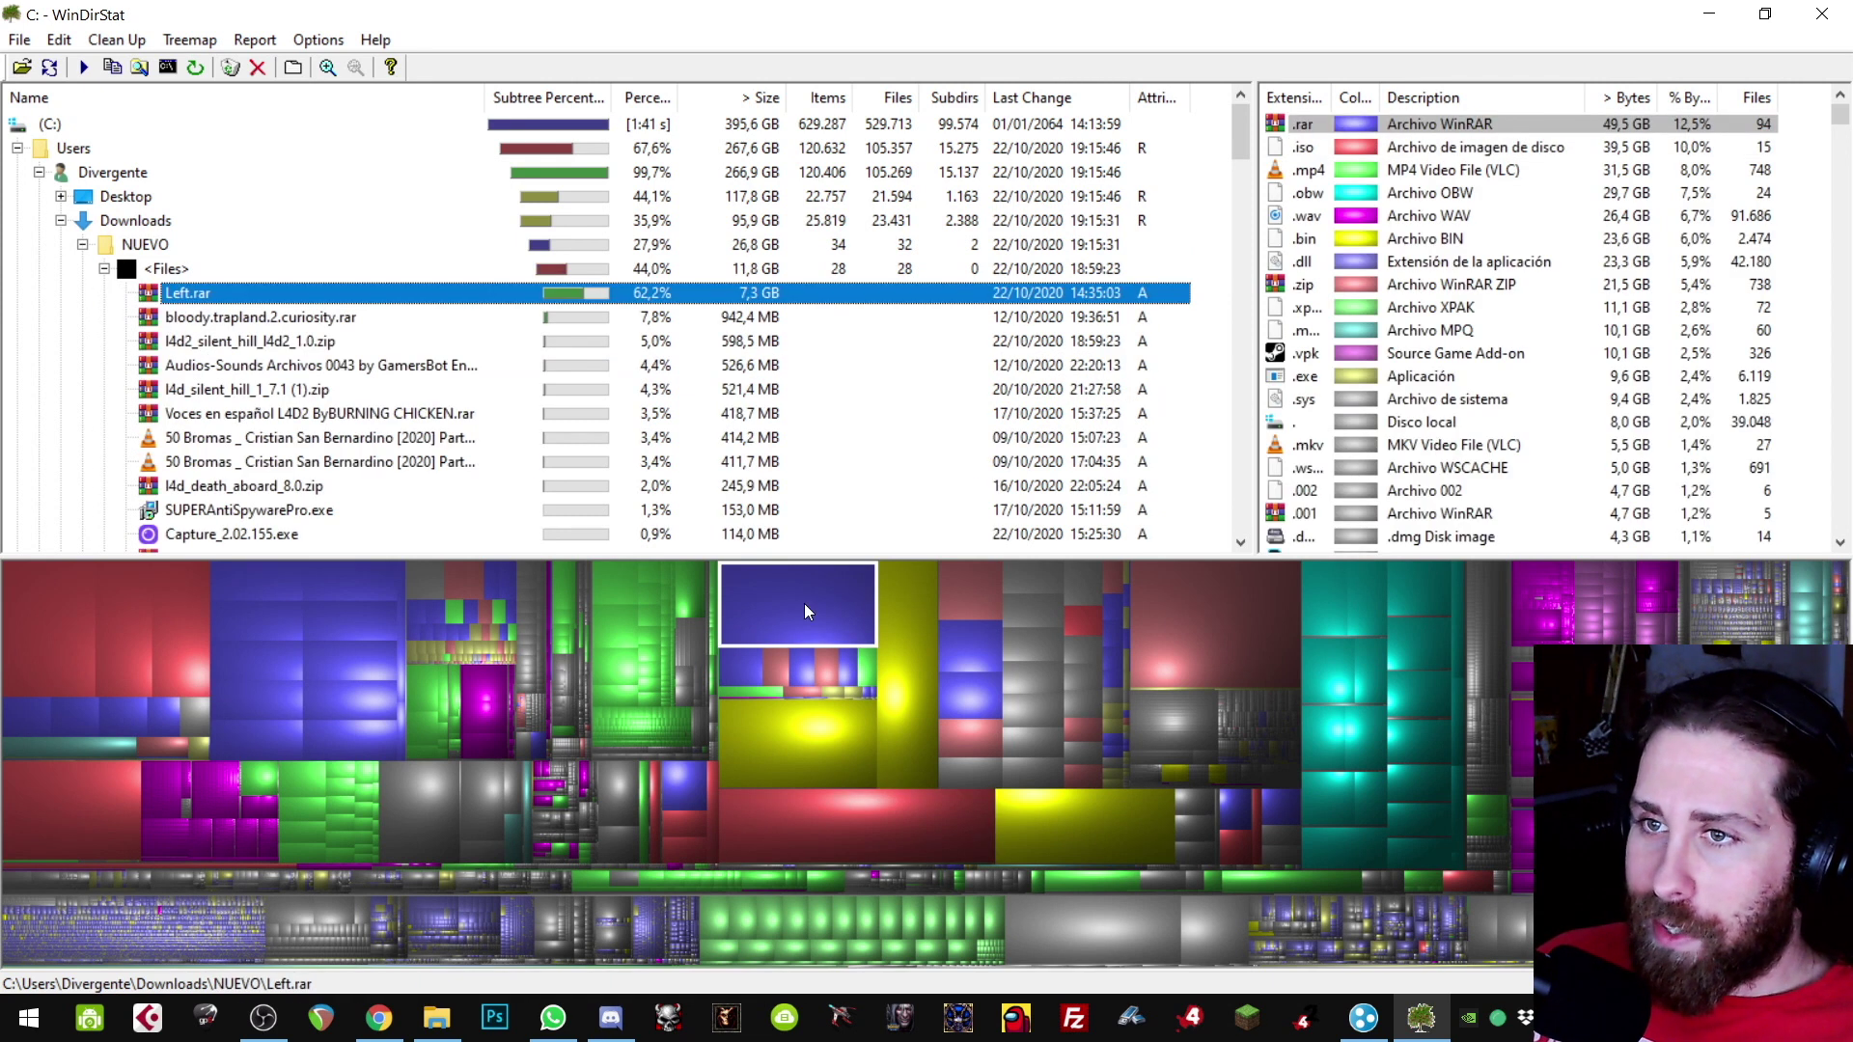
click(772, 735)
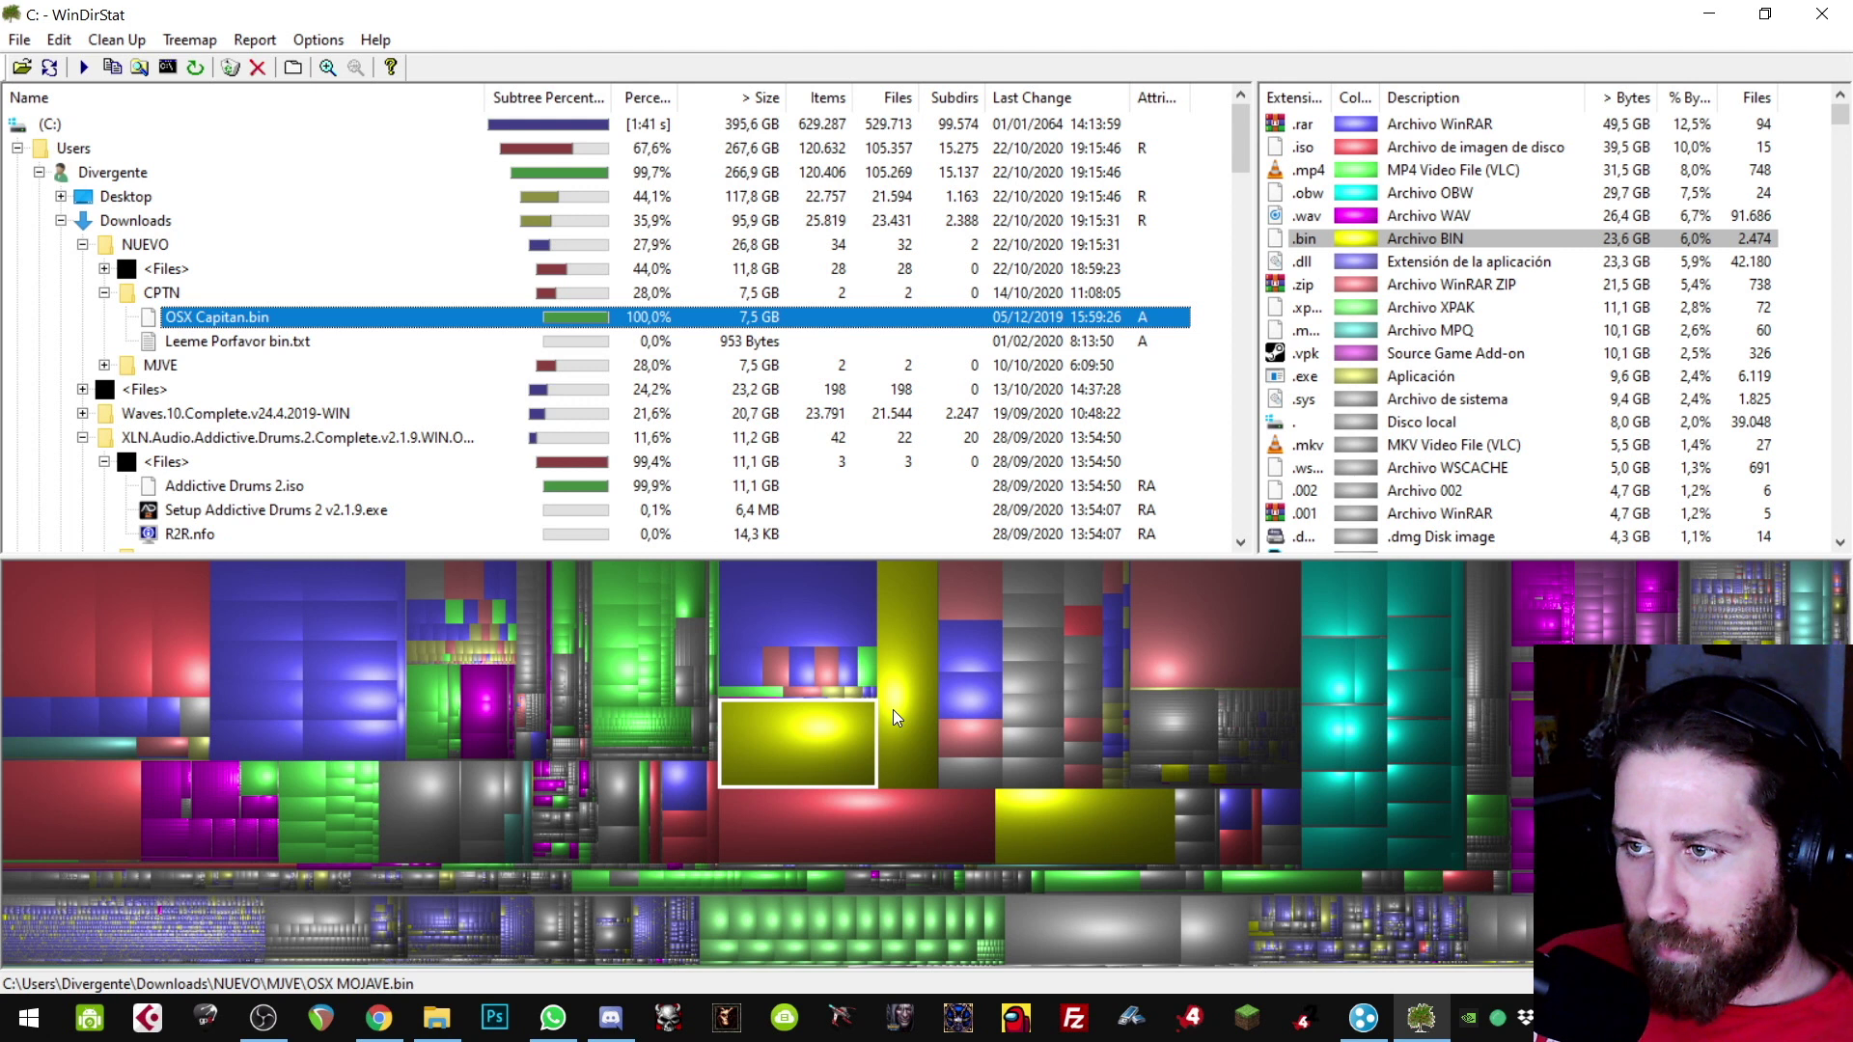
Step: Switch to Discord, check the options of the last participant in the voice channel, and return to WinDirStat
click(611, 1018)
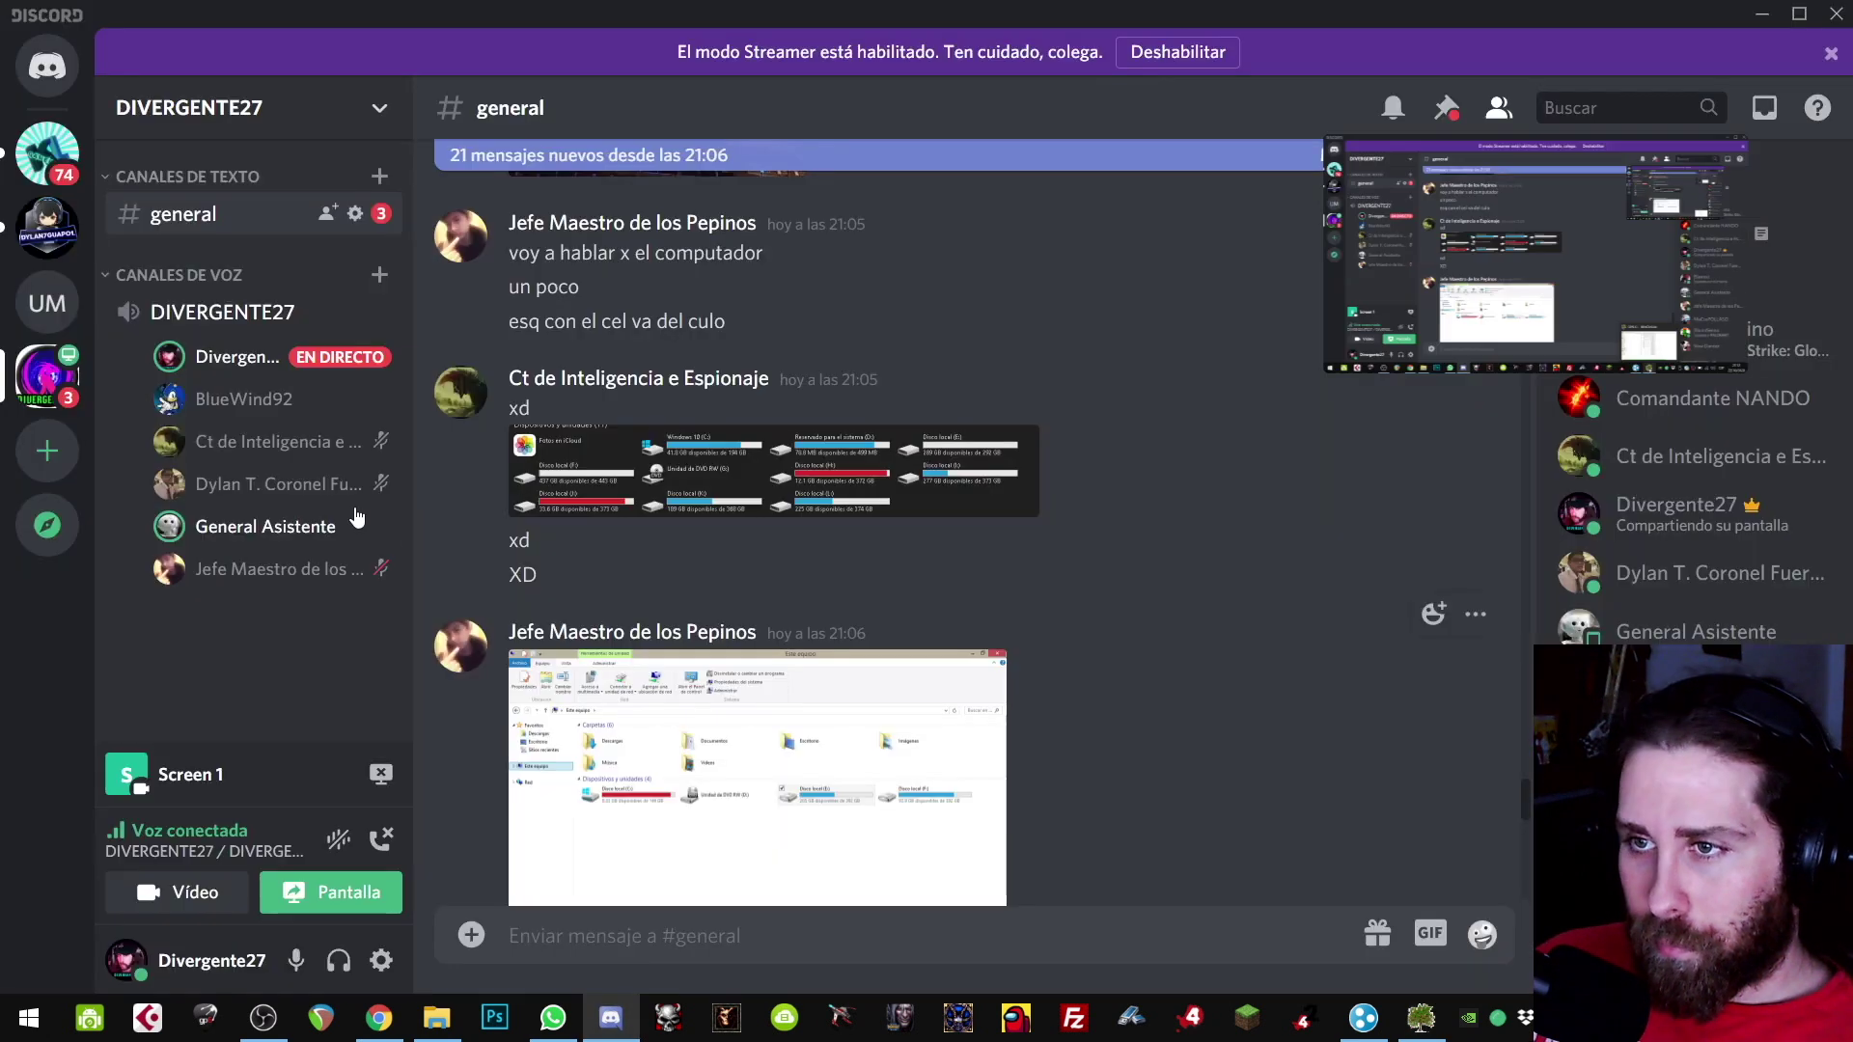
right_click(320, 577)
click(453, 487)
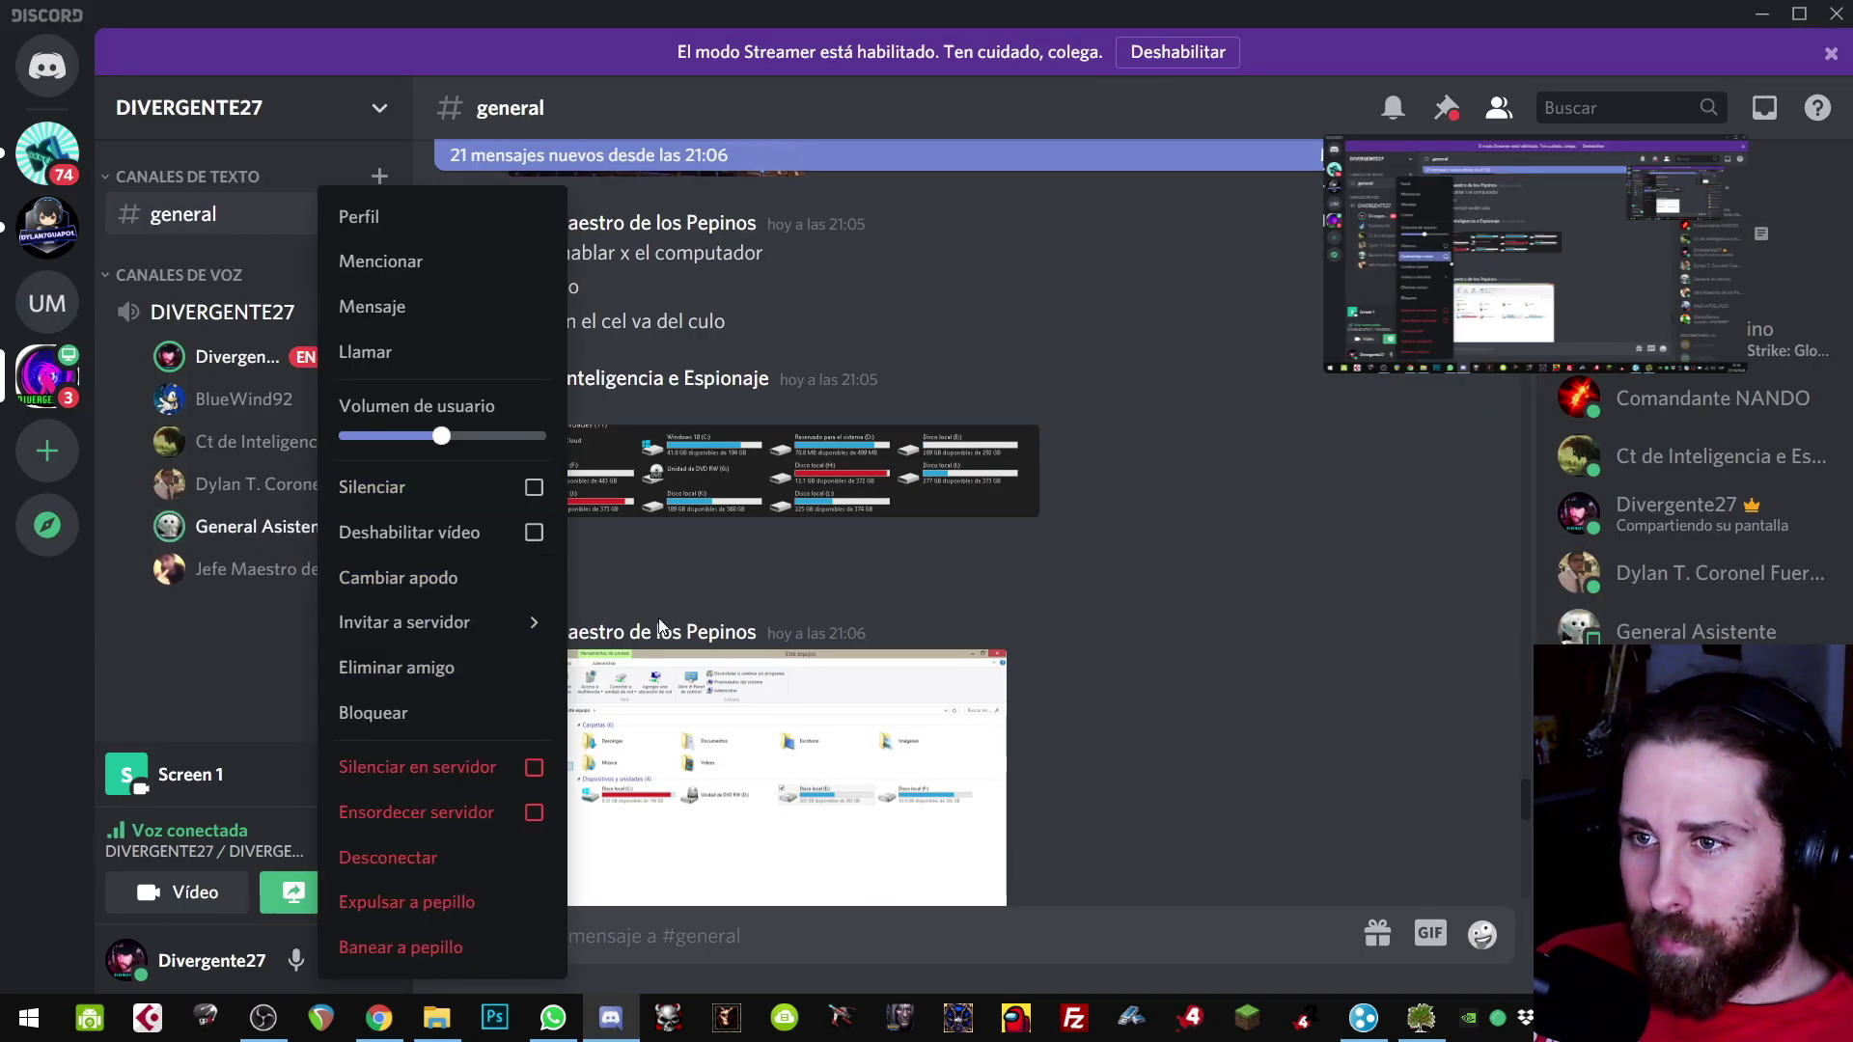
click(1272, 642)
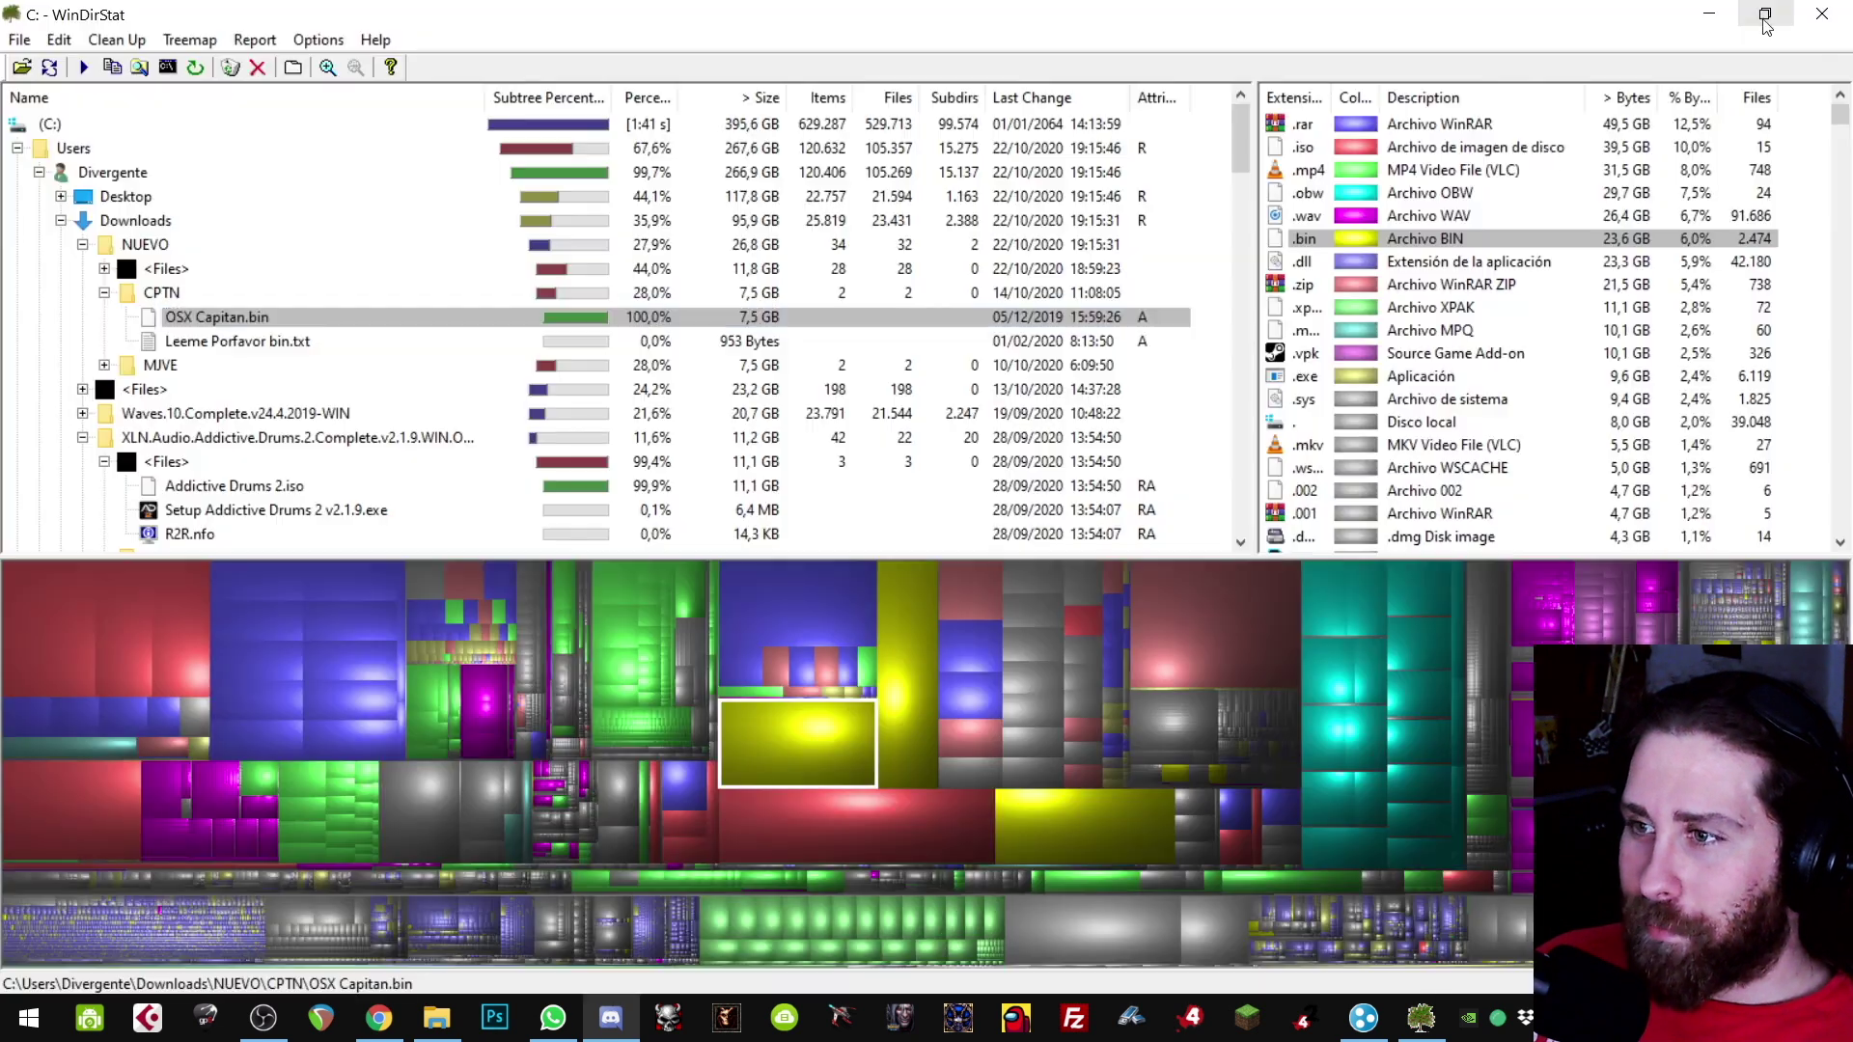
click(1761, 13)
Step: Identify the Addictive Drums 2.iso, Waves Installers.zip and EZdrummer soundb2.obw files from their treemap blocks
click(866, 807)
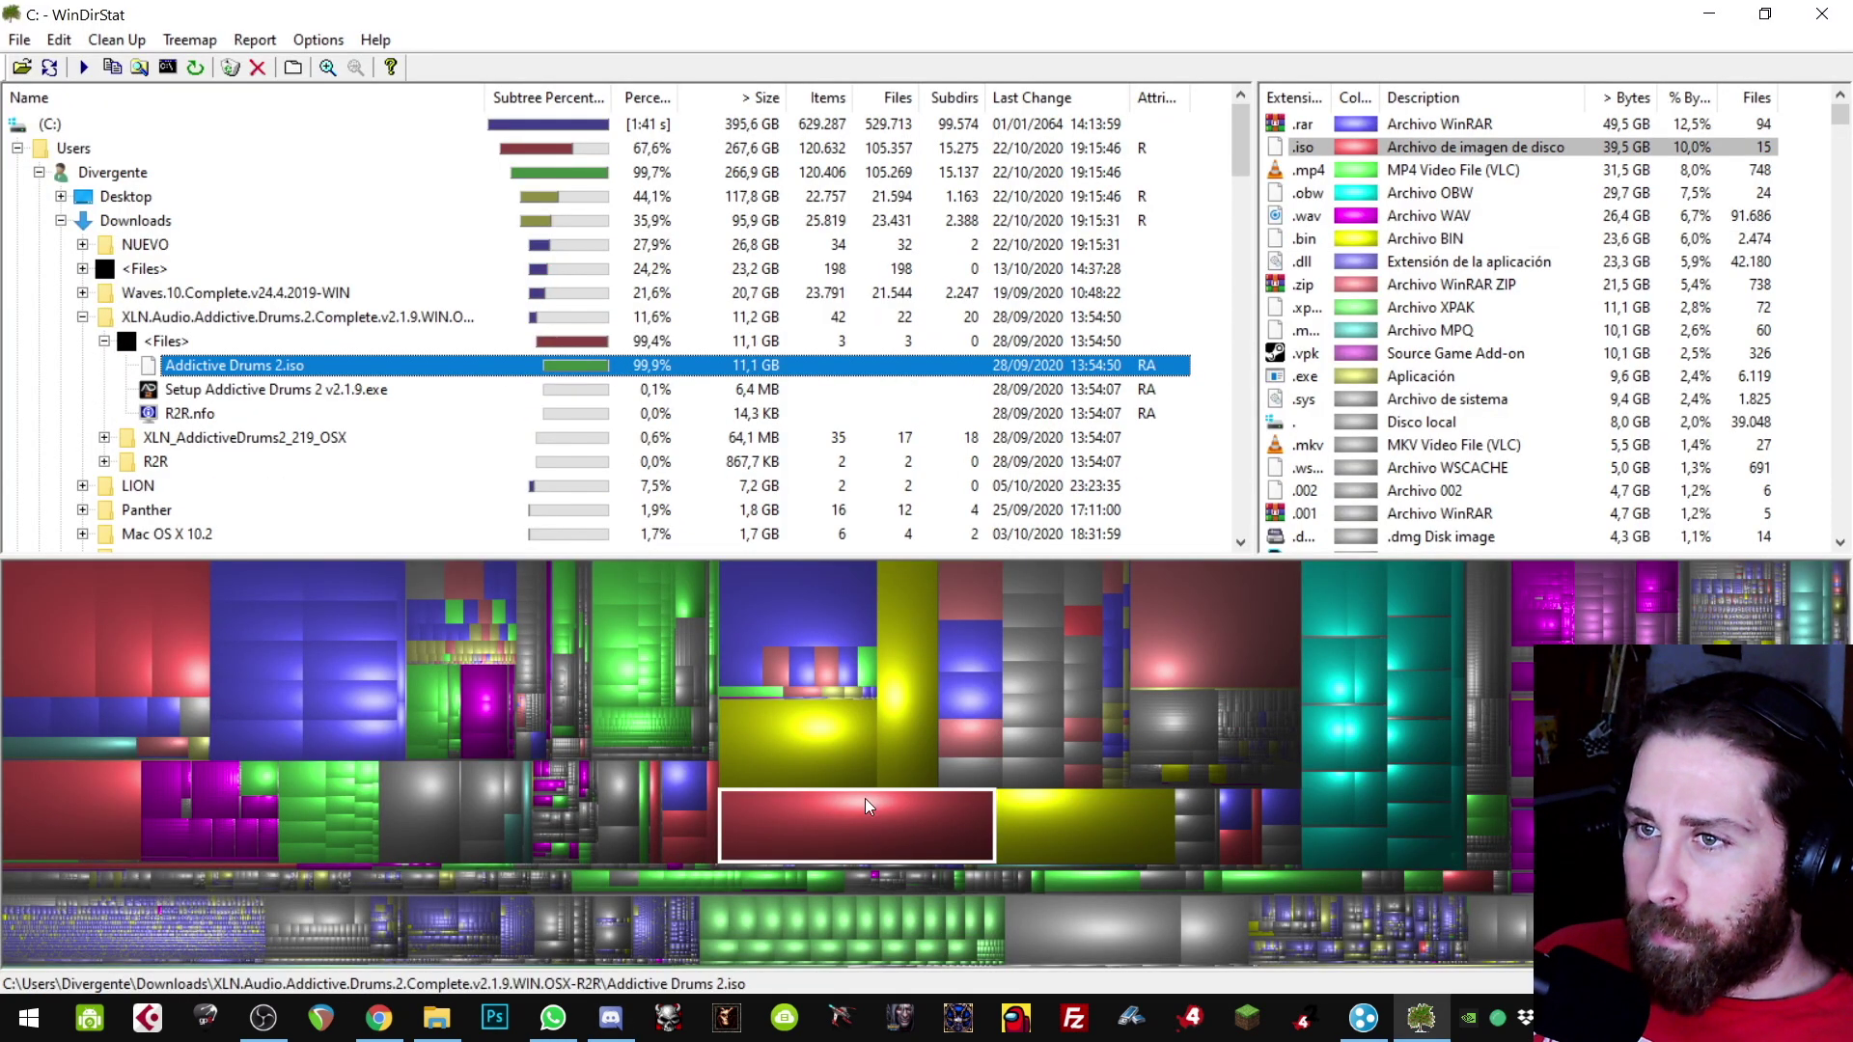
click(1176, 608)
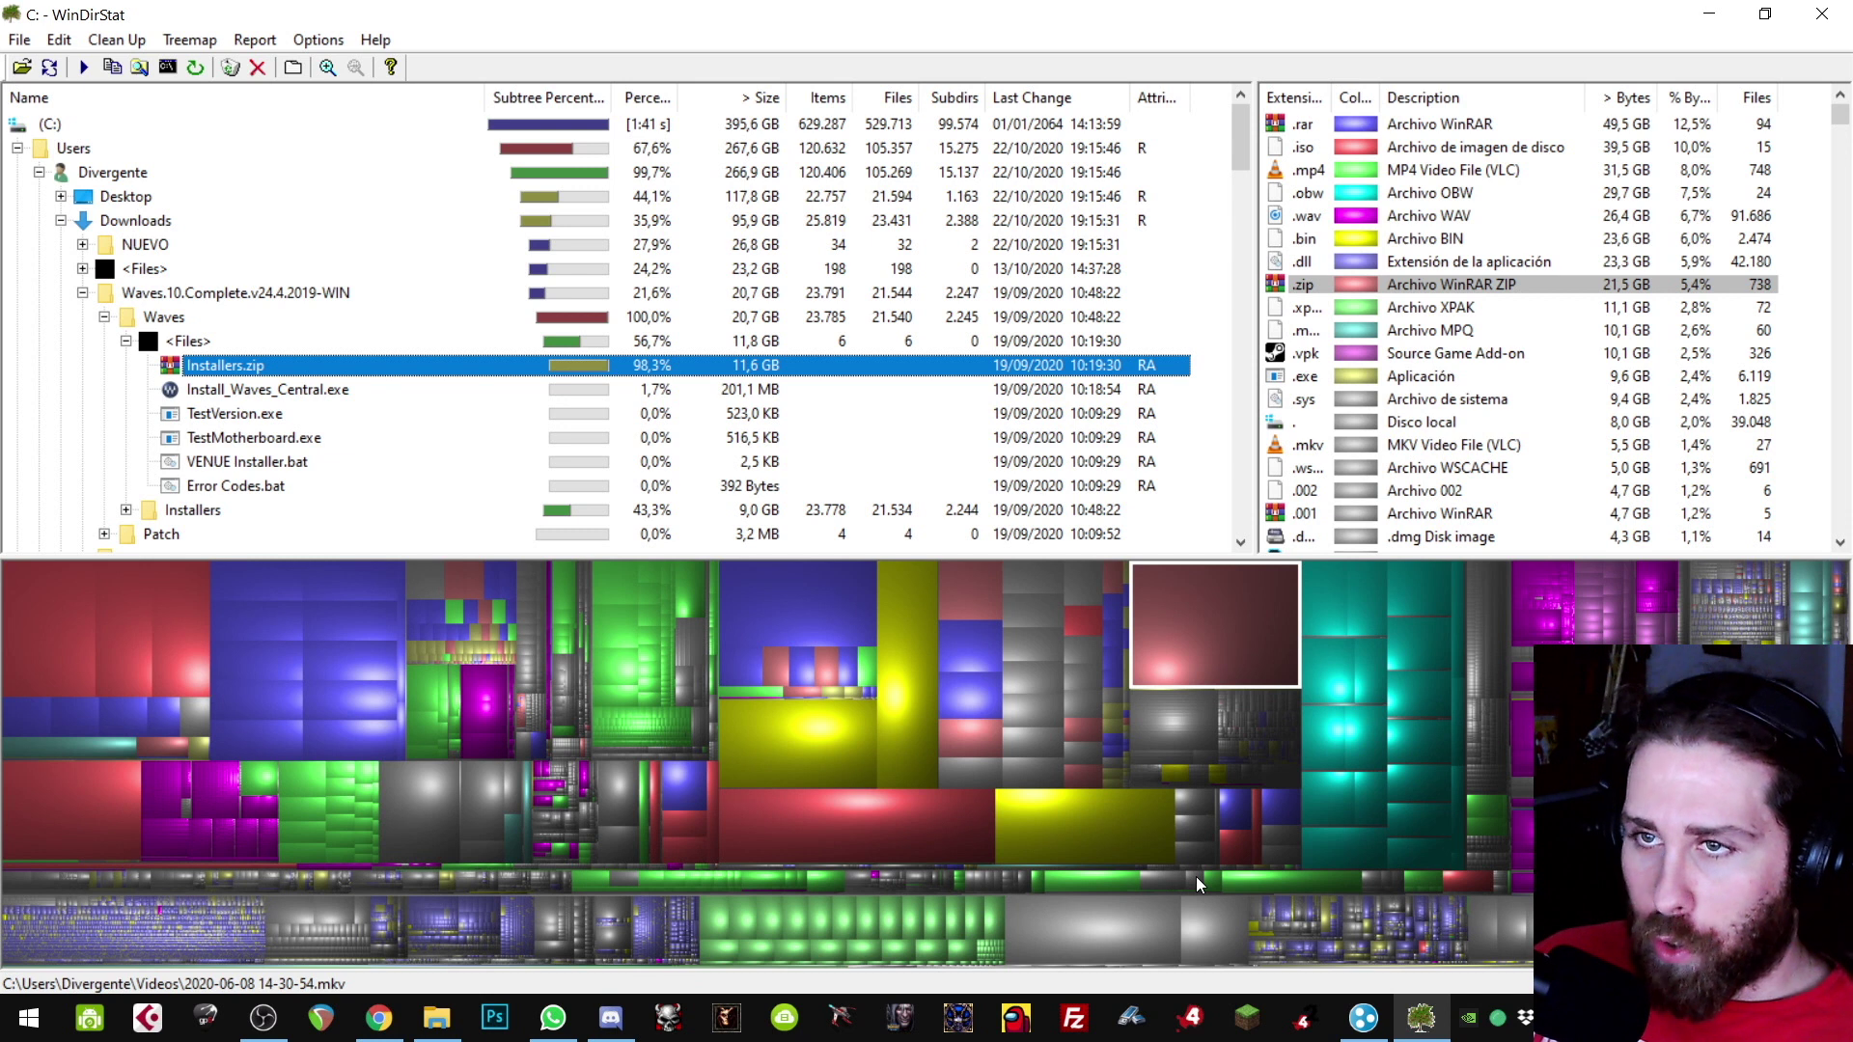
click(1363, 601)
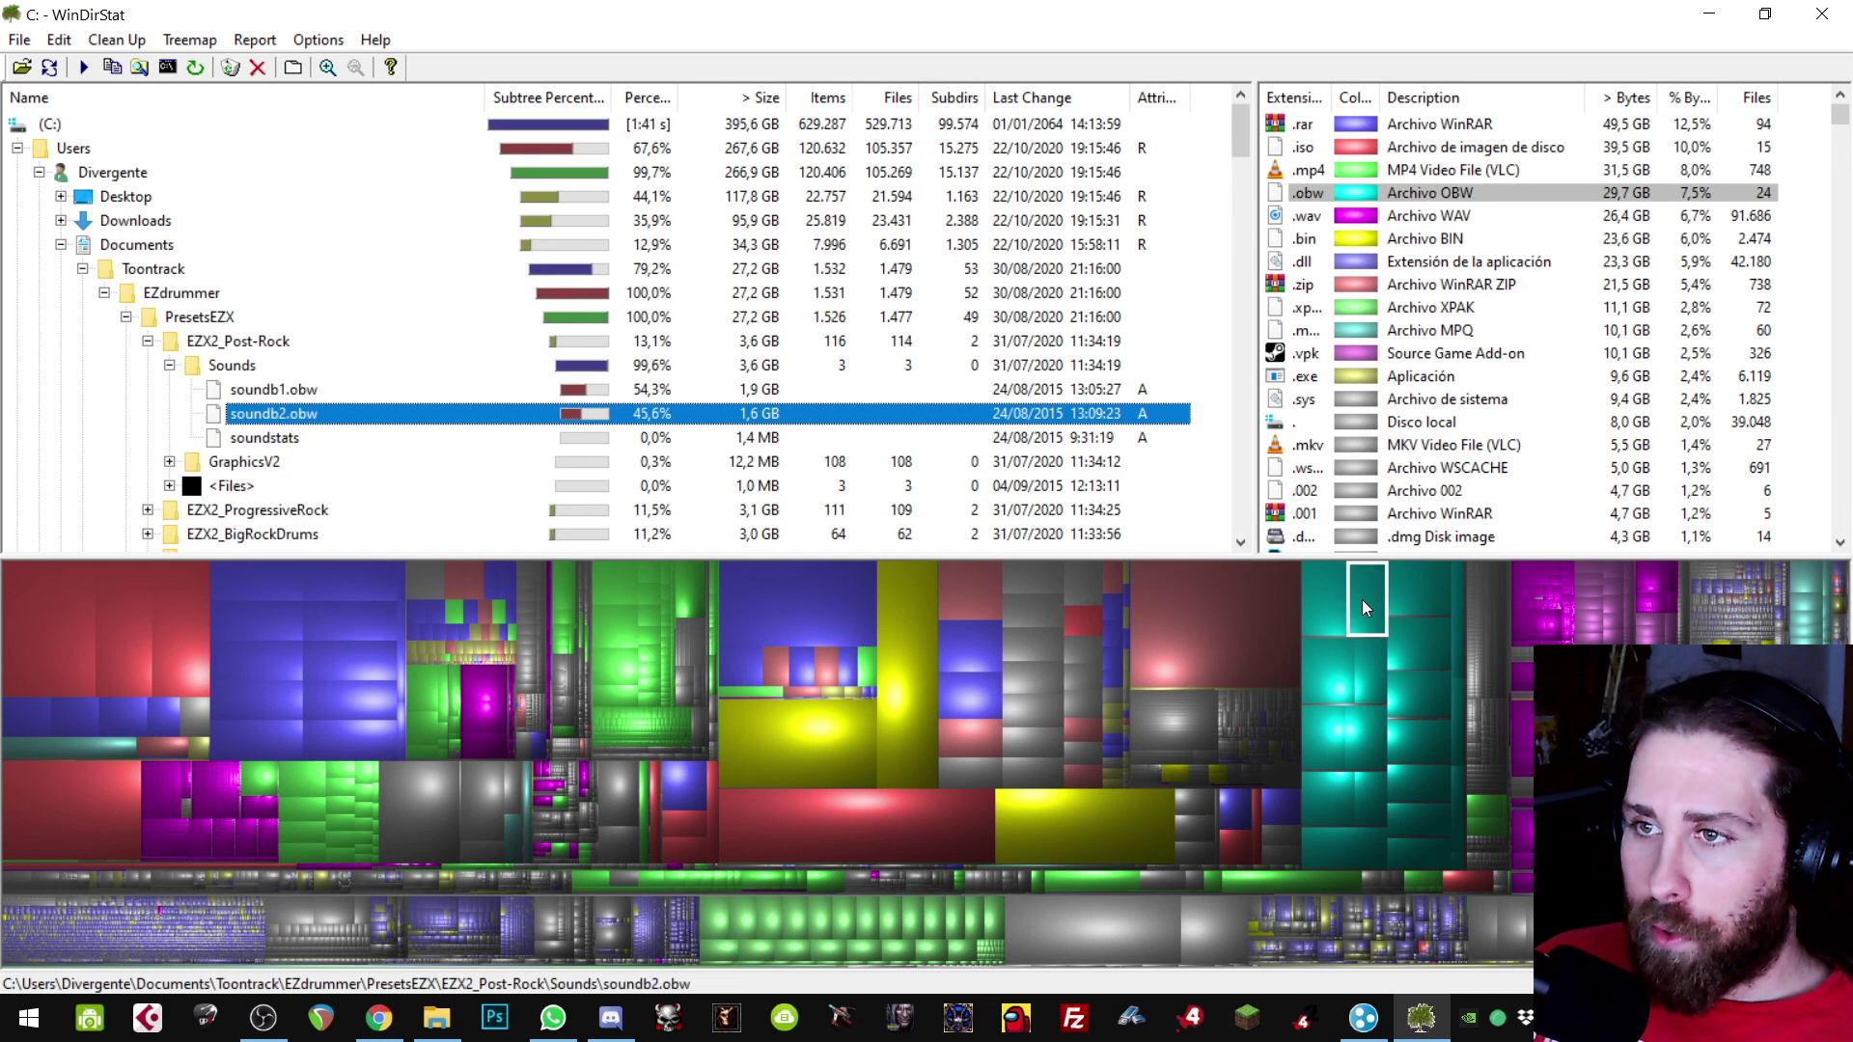
Step: Trace the .wav blocks in the treemap to their Left 4 Dead folders inside the Games directory
click(1537, 619)
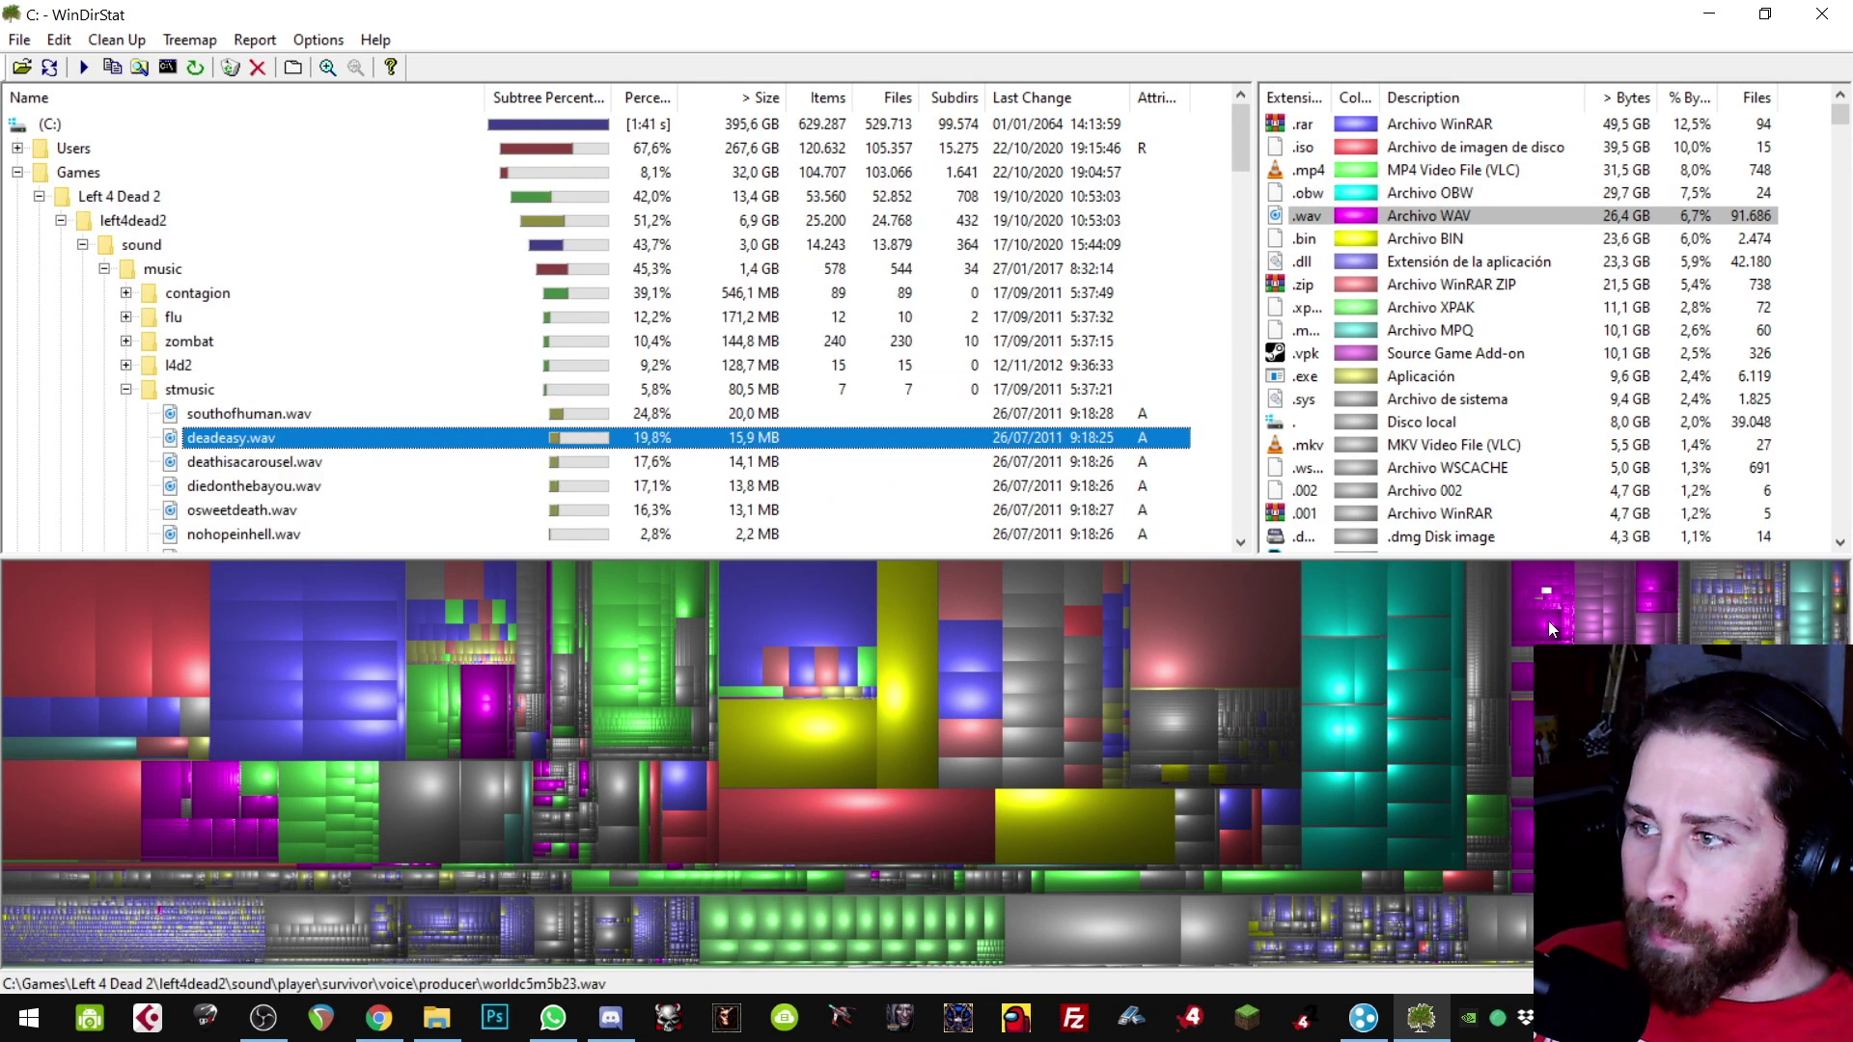
click(1544, 620)
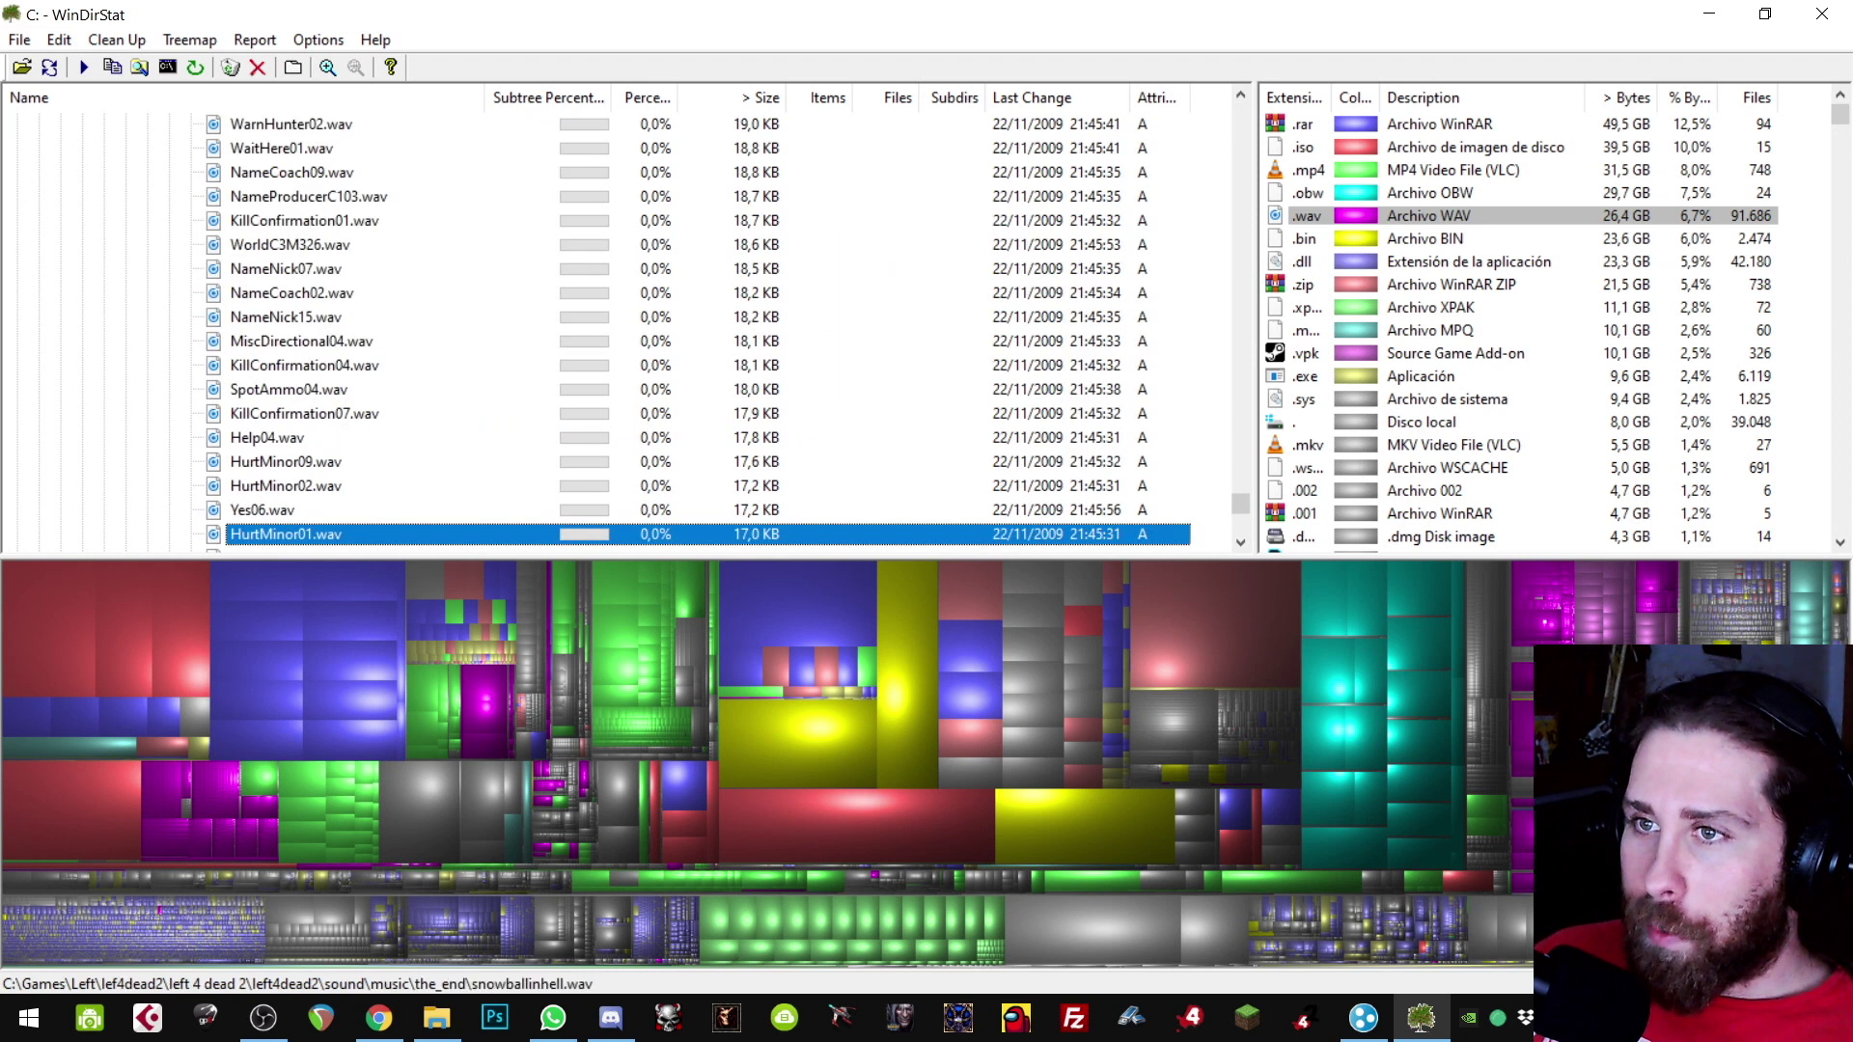
scroll(483, 440, up, 10)
scroll(482, 440, up, 3)
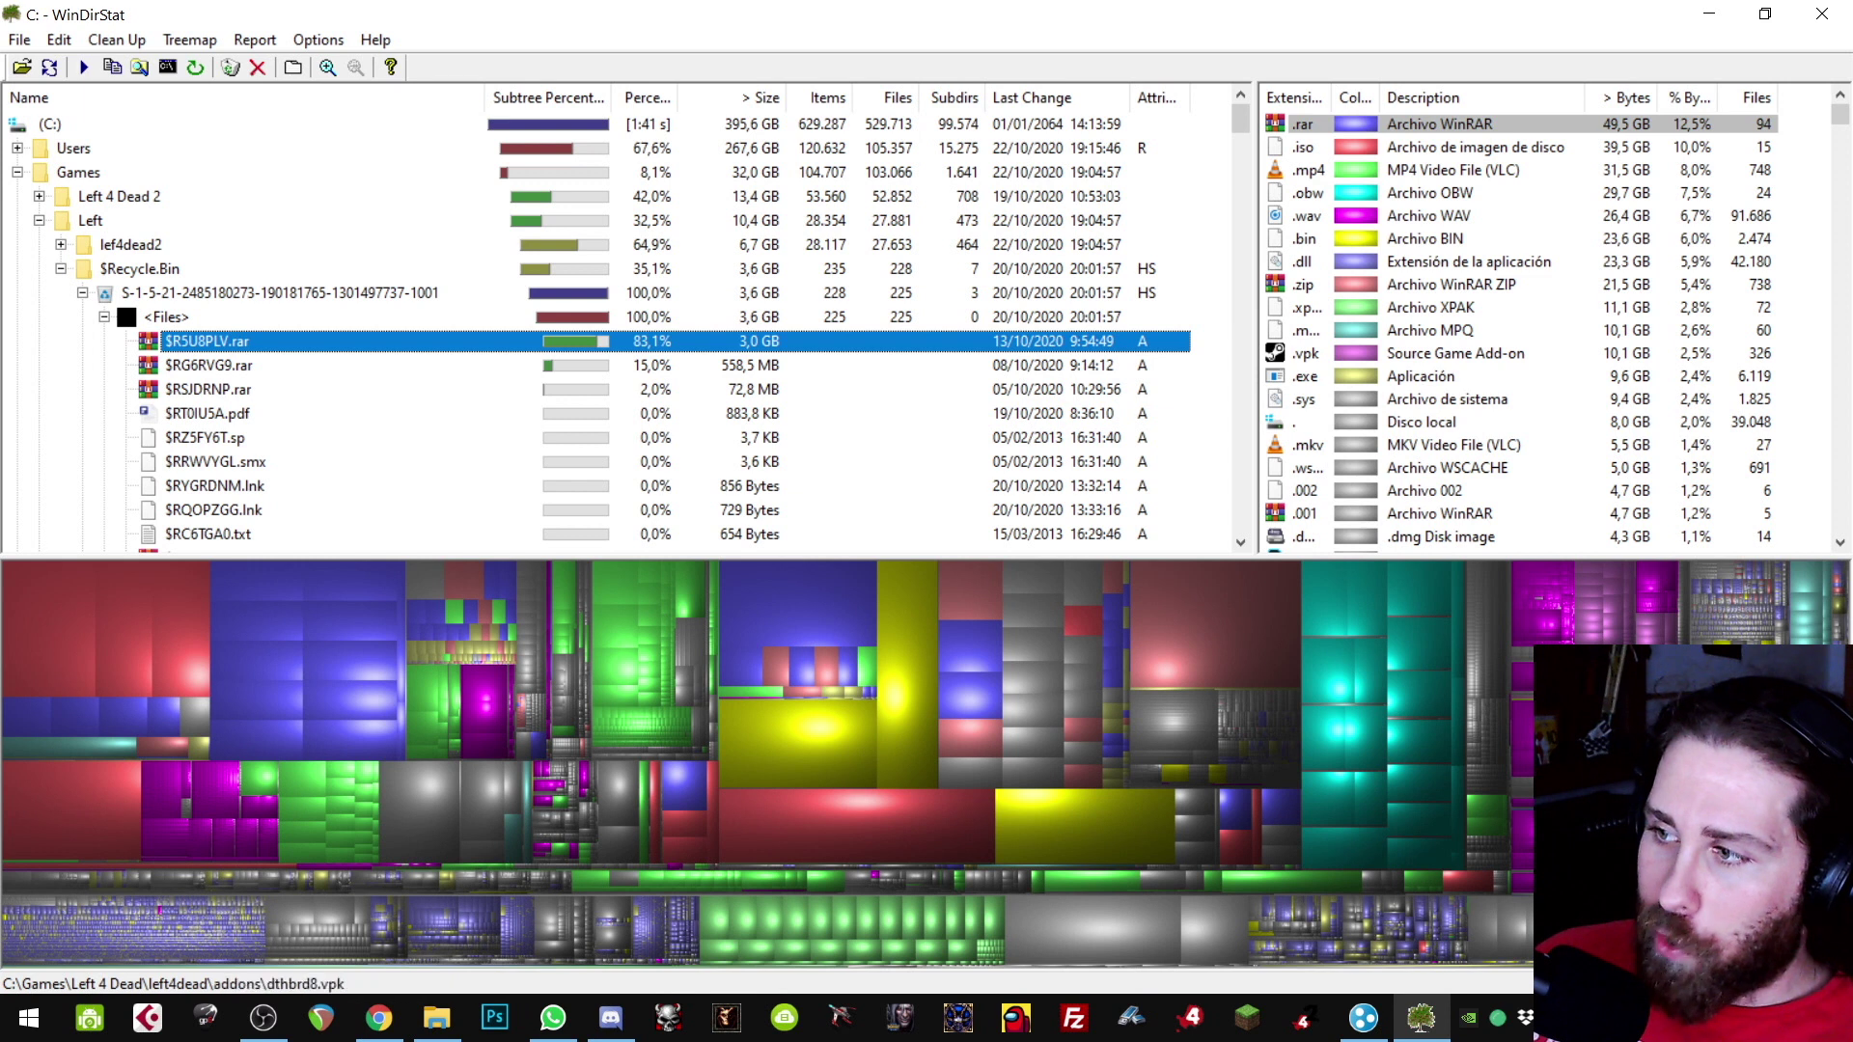
Step: Locate bmp01001.png from the treemap and collapse its parent folders up to Toontrack under Common Files
click(235, 533)
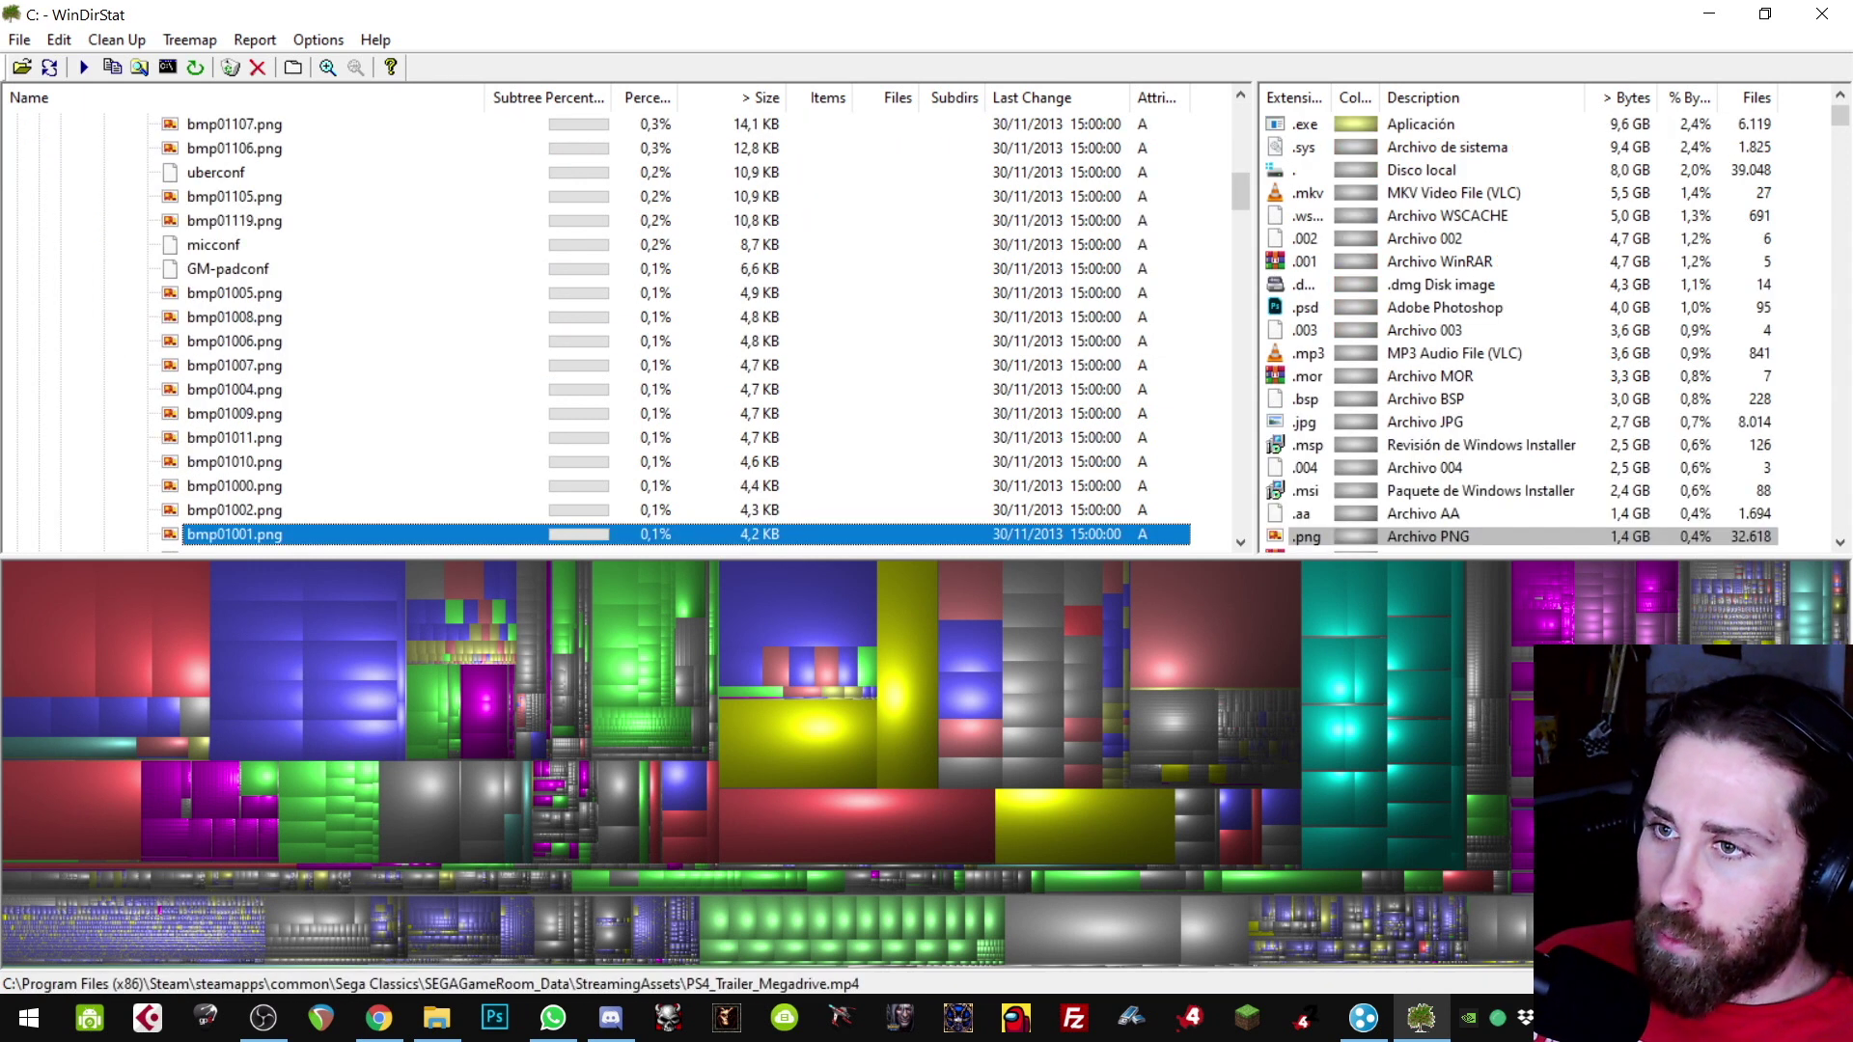
scroll(193, 435, up, 13)
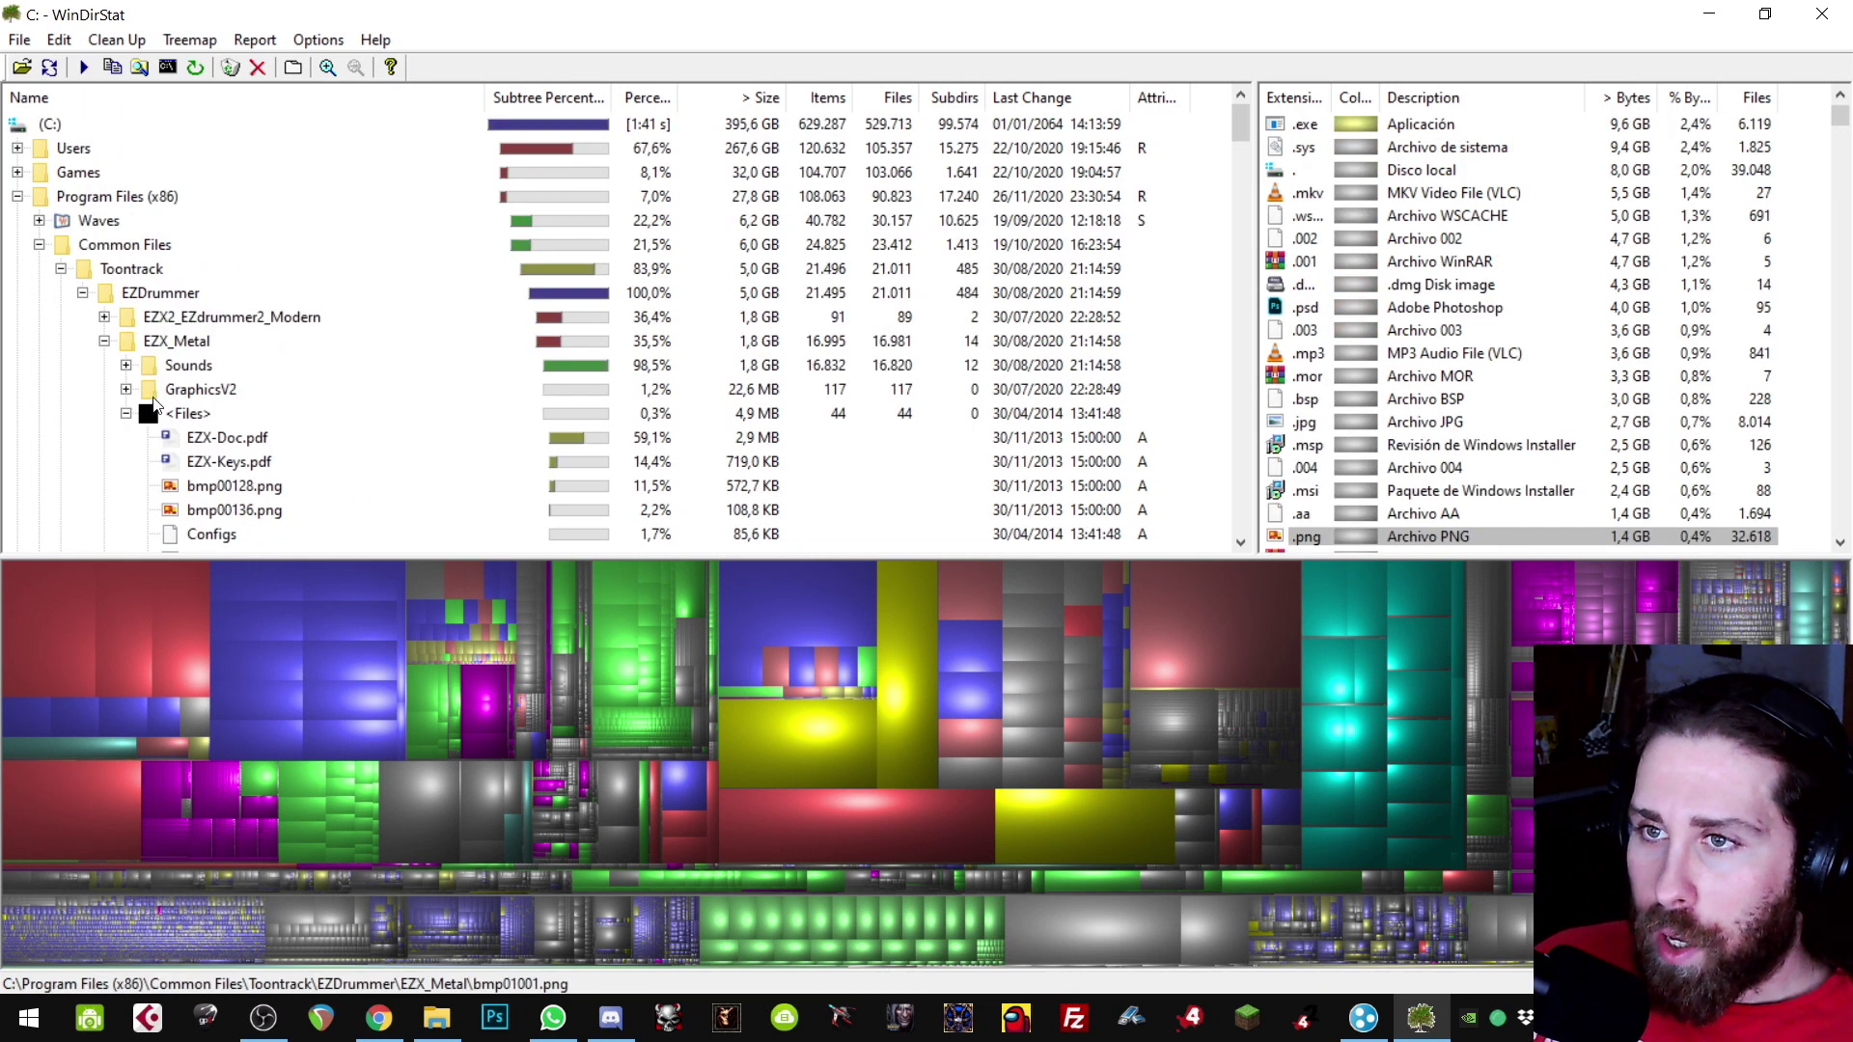
click(126, 413)
click(104, 340)
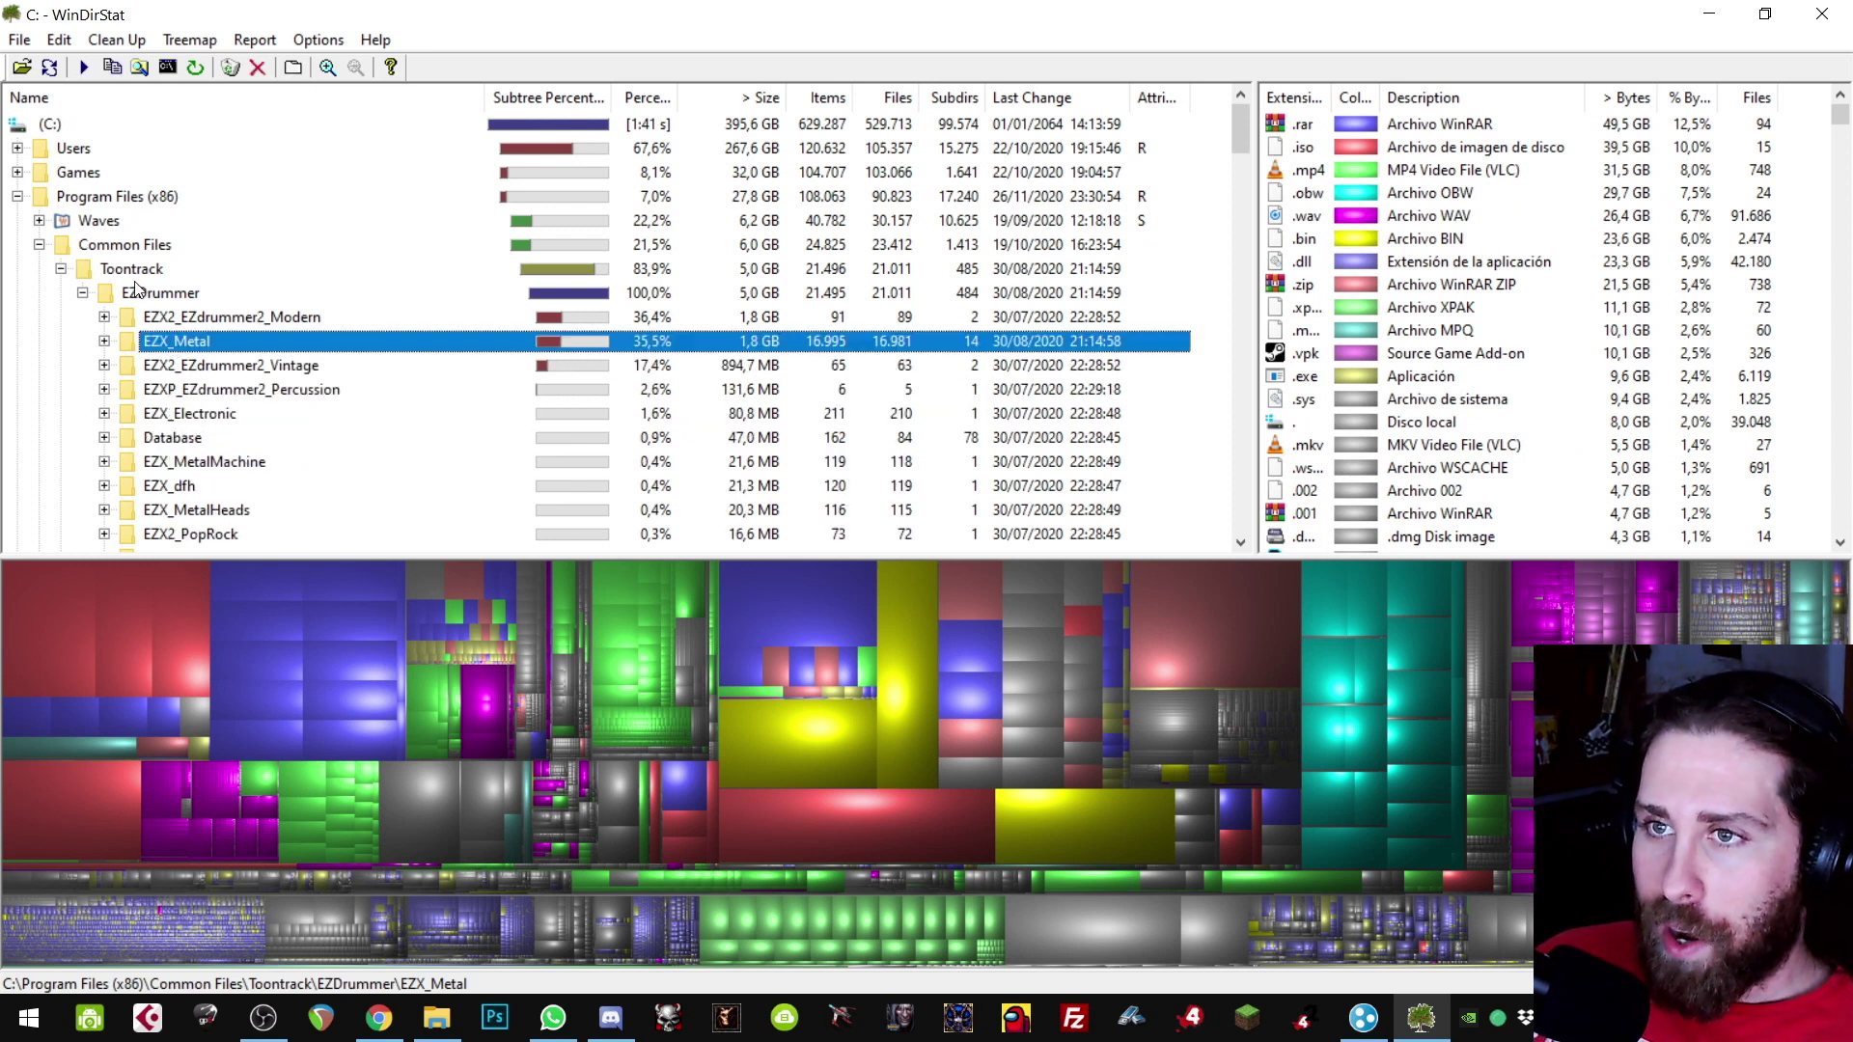
click(82, 292)
click(61, 268)
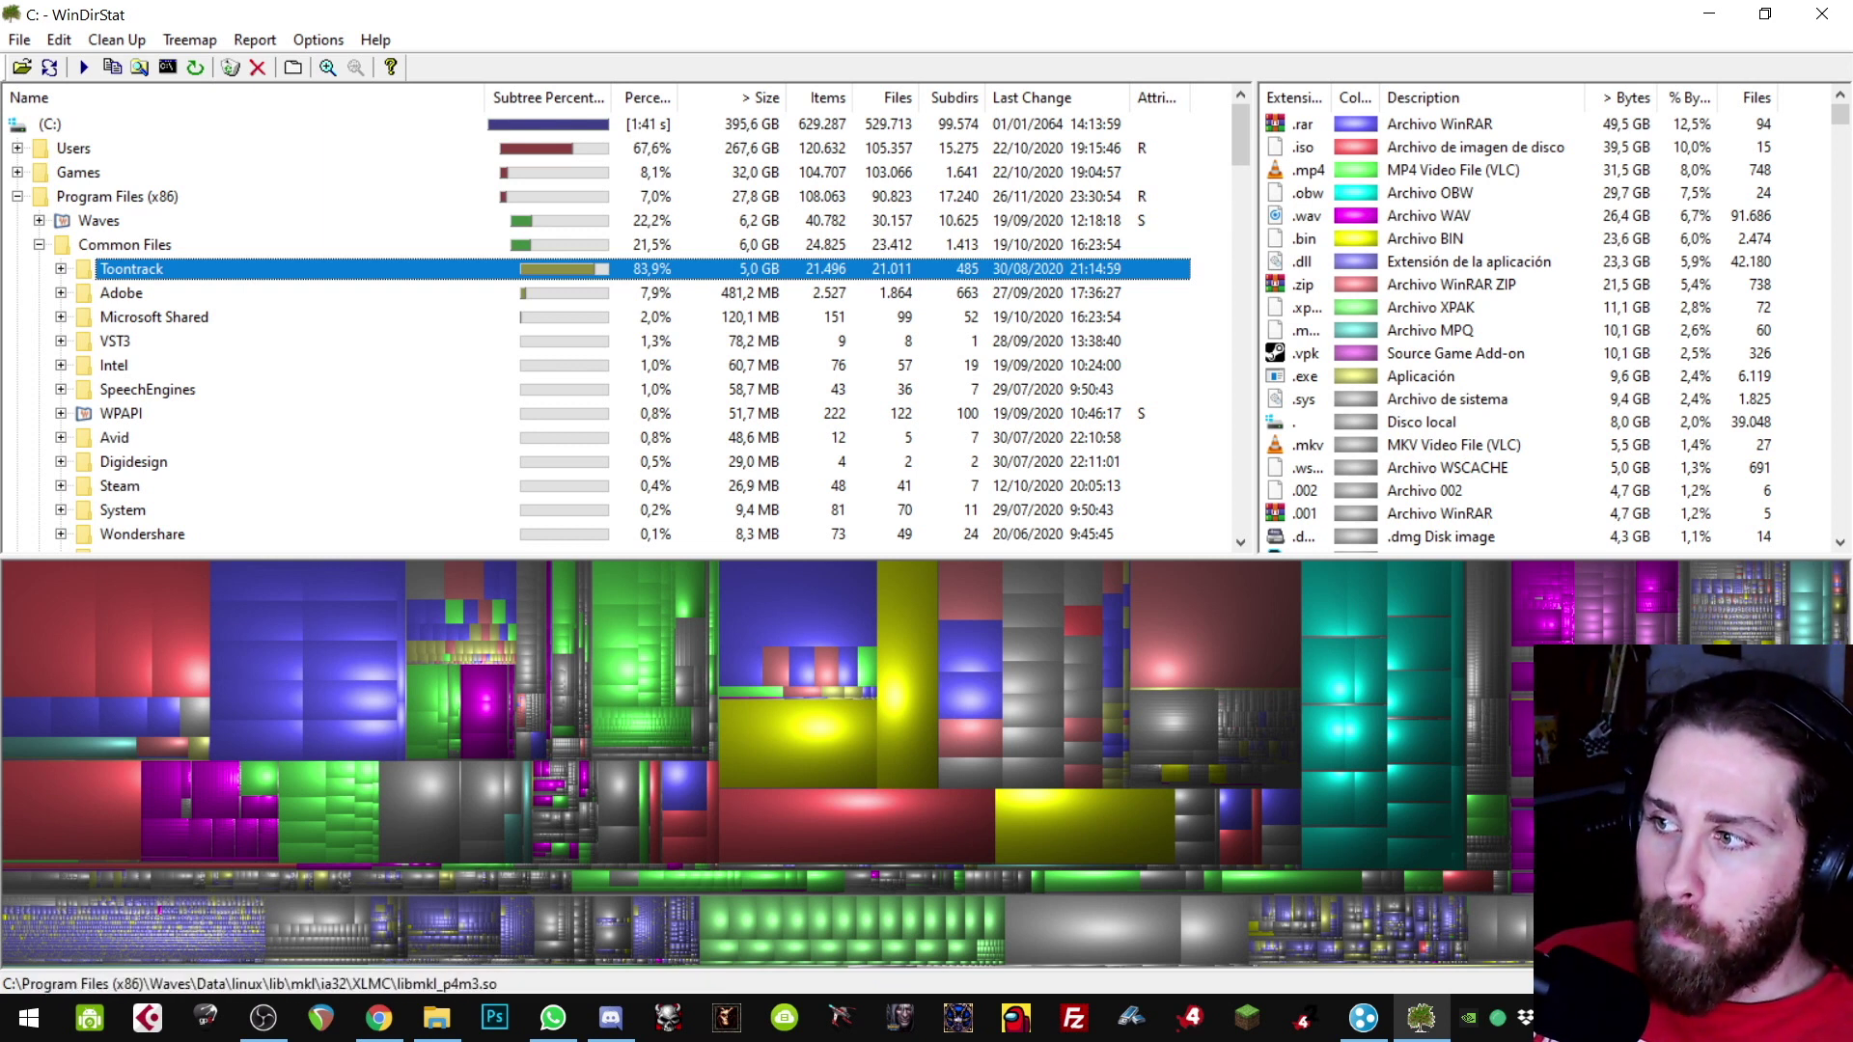
Step: Locate soundb0.obw from its .obw treemap block, trace it up to the Toontrack folder and collapse that folder
click(578, 811)
click(1341, 830)
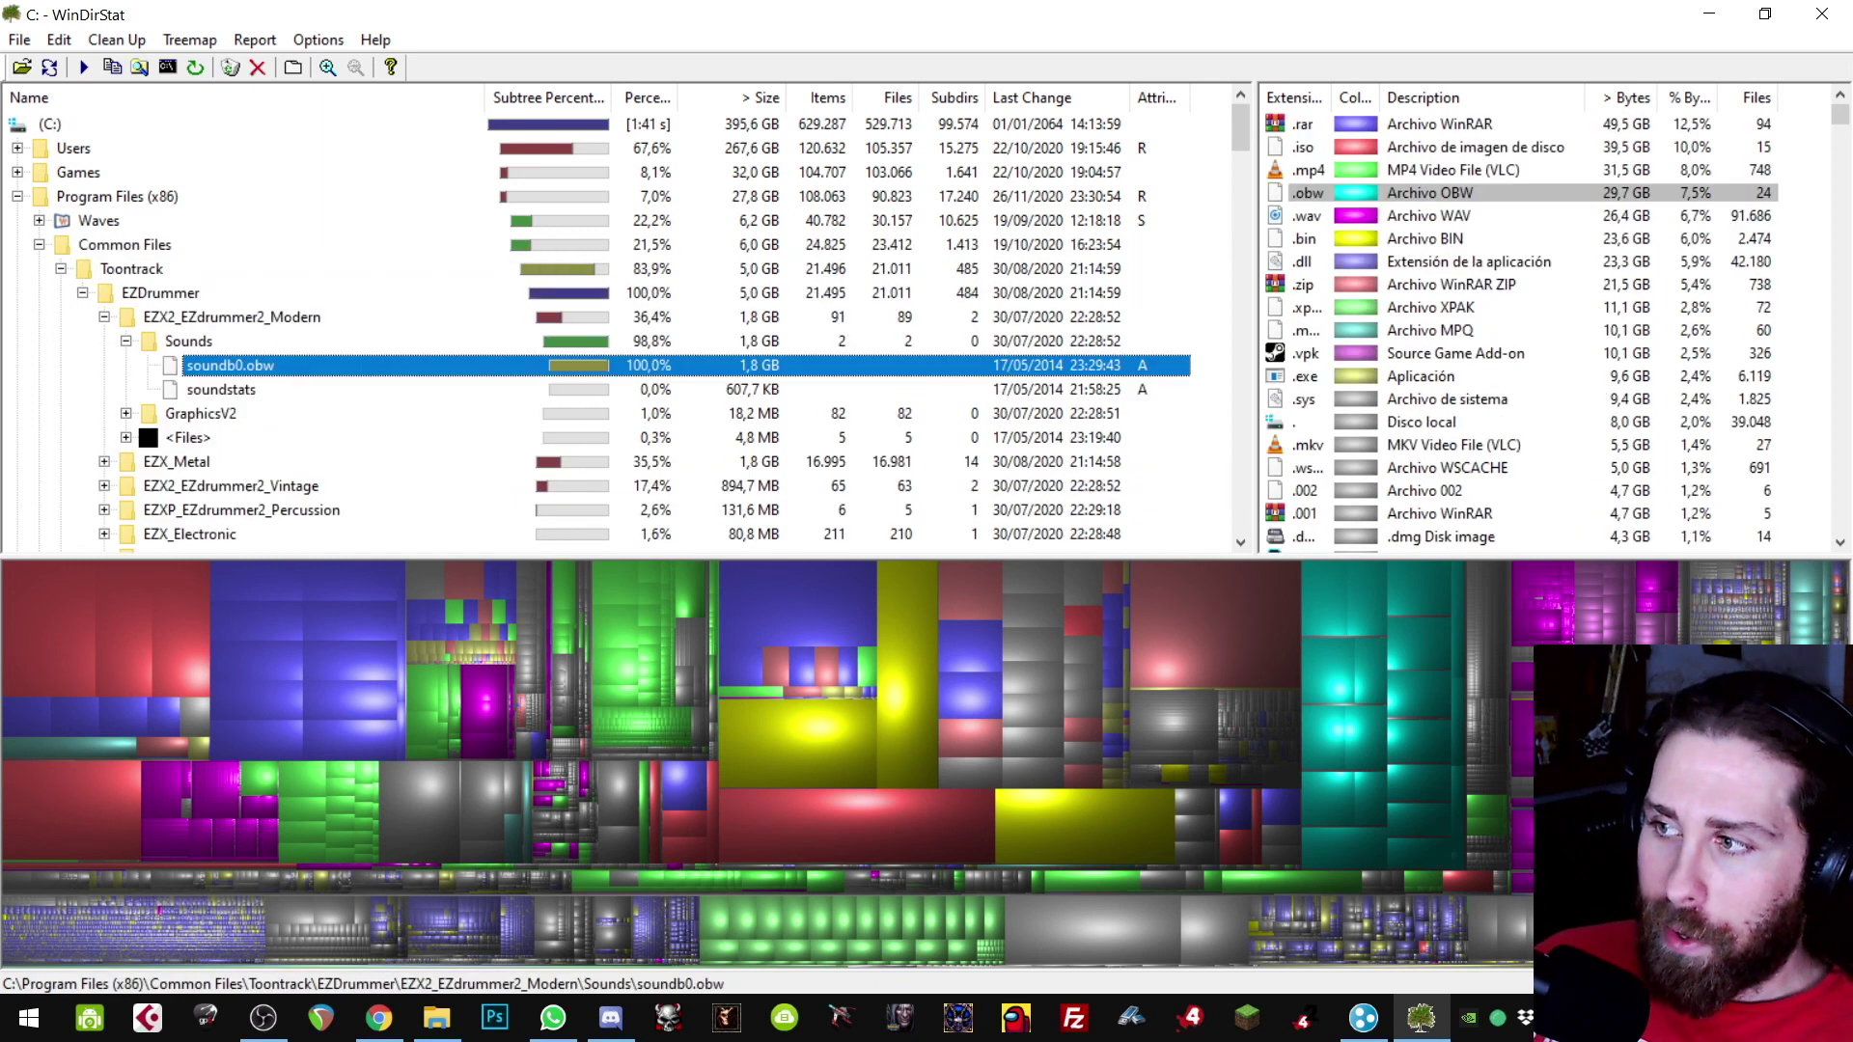
click(174, 294)
click(145, 270)
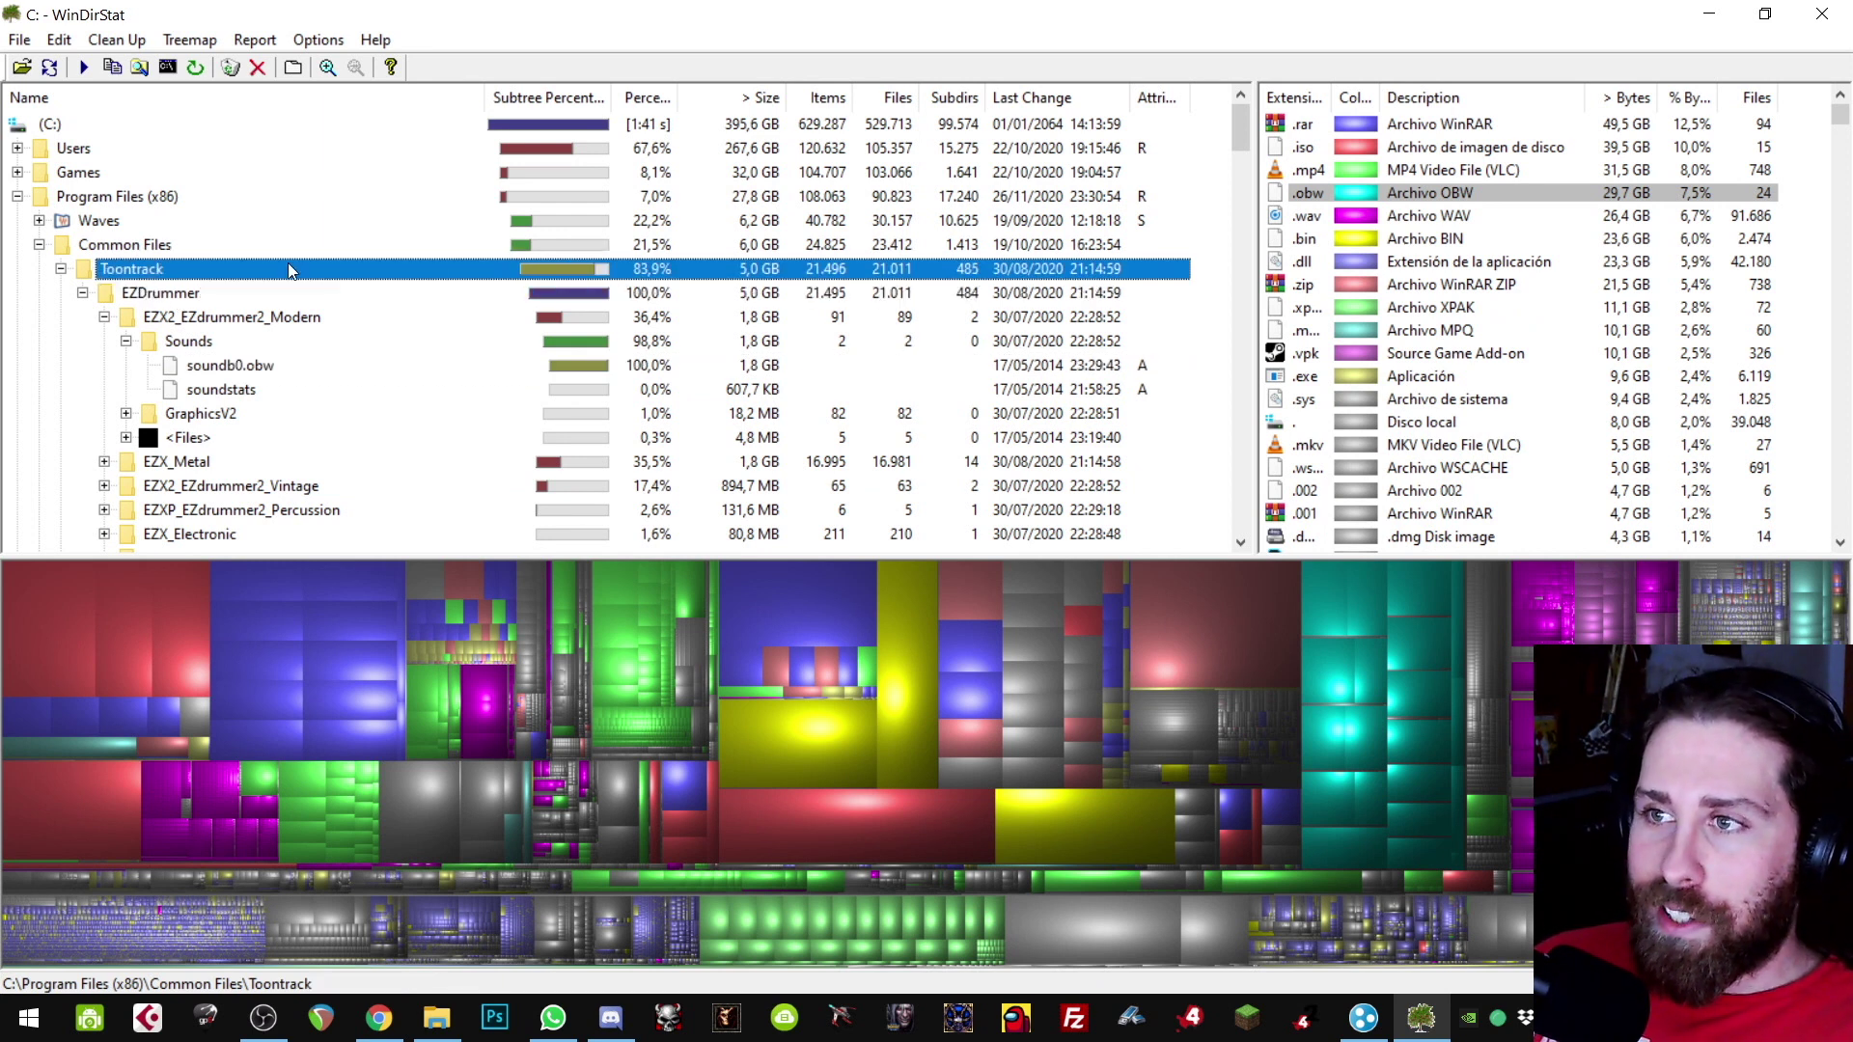
right_click(161, 275)
click(54, 281)
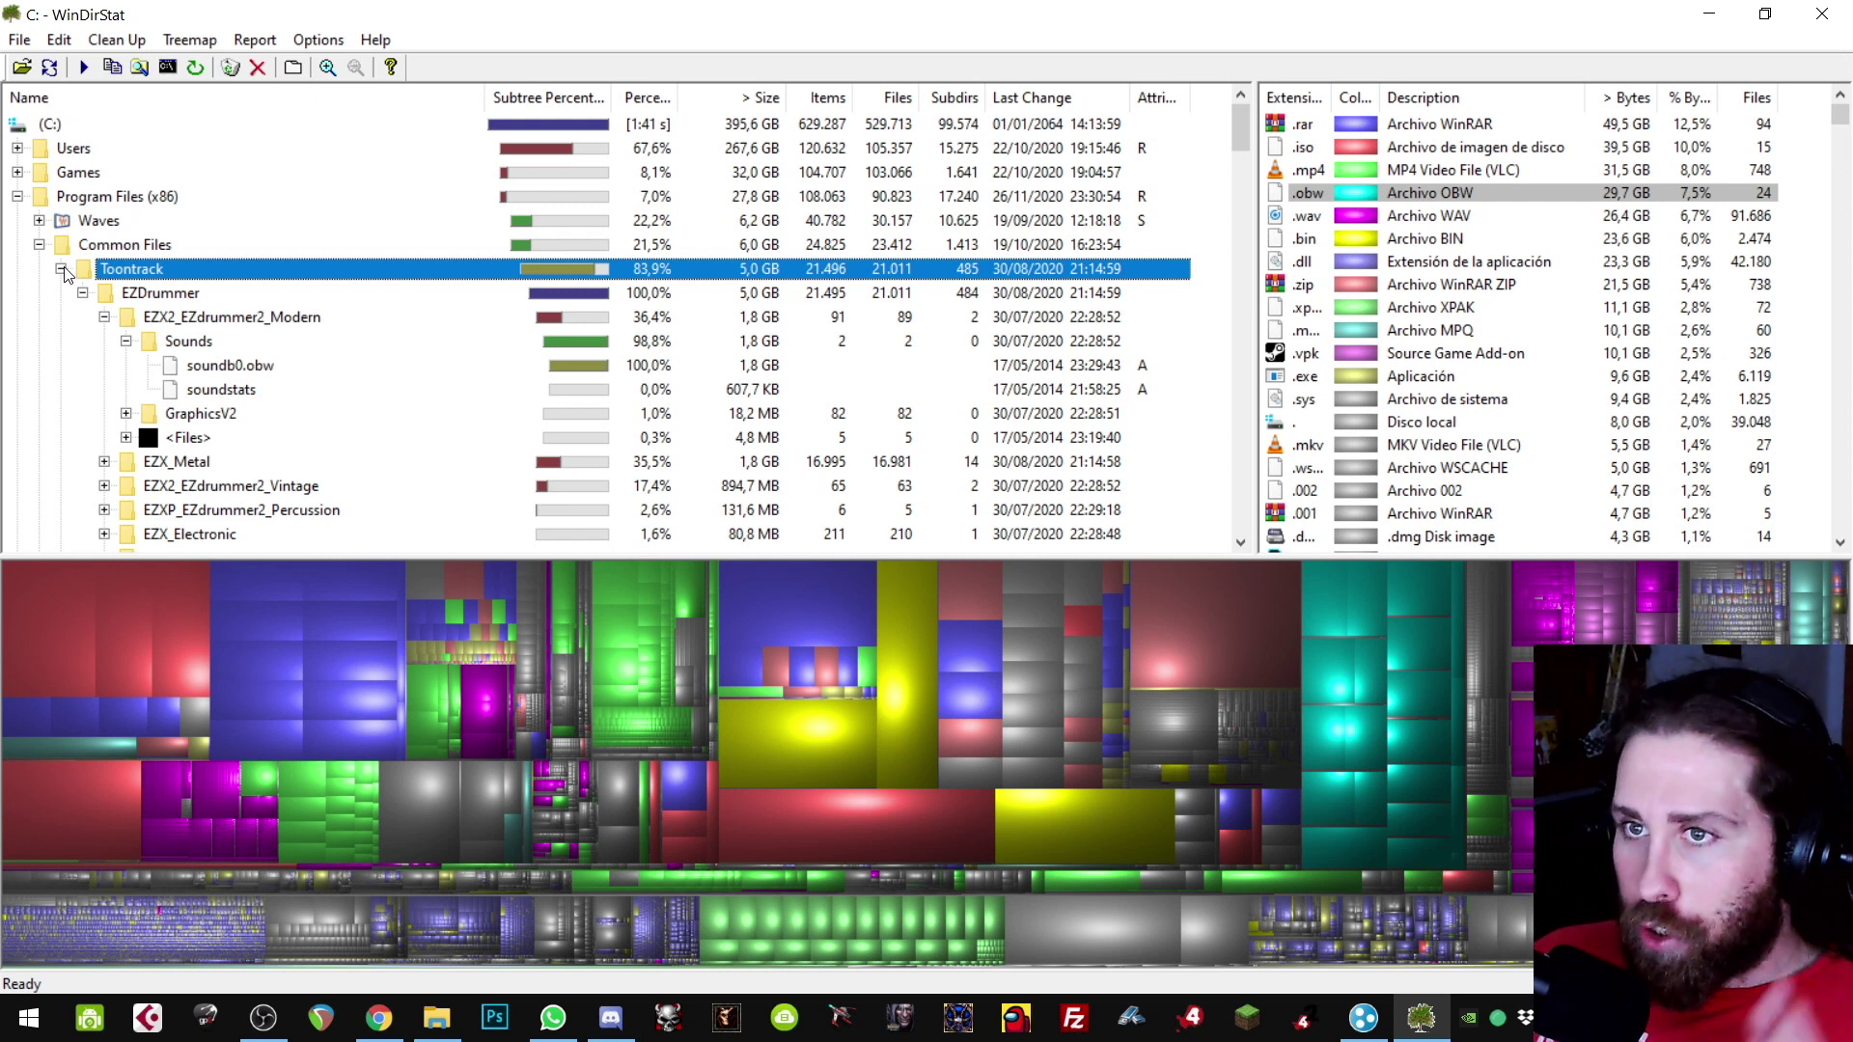
click(60, 269)
click(25, 1021)
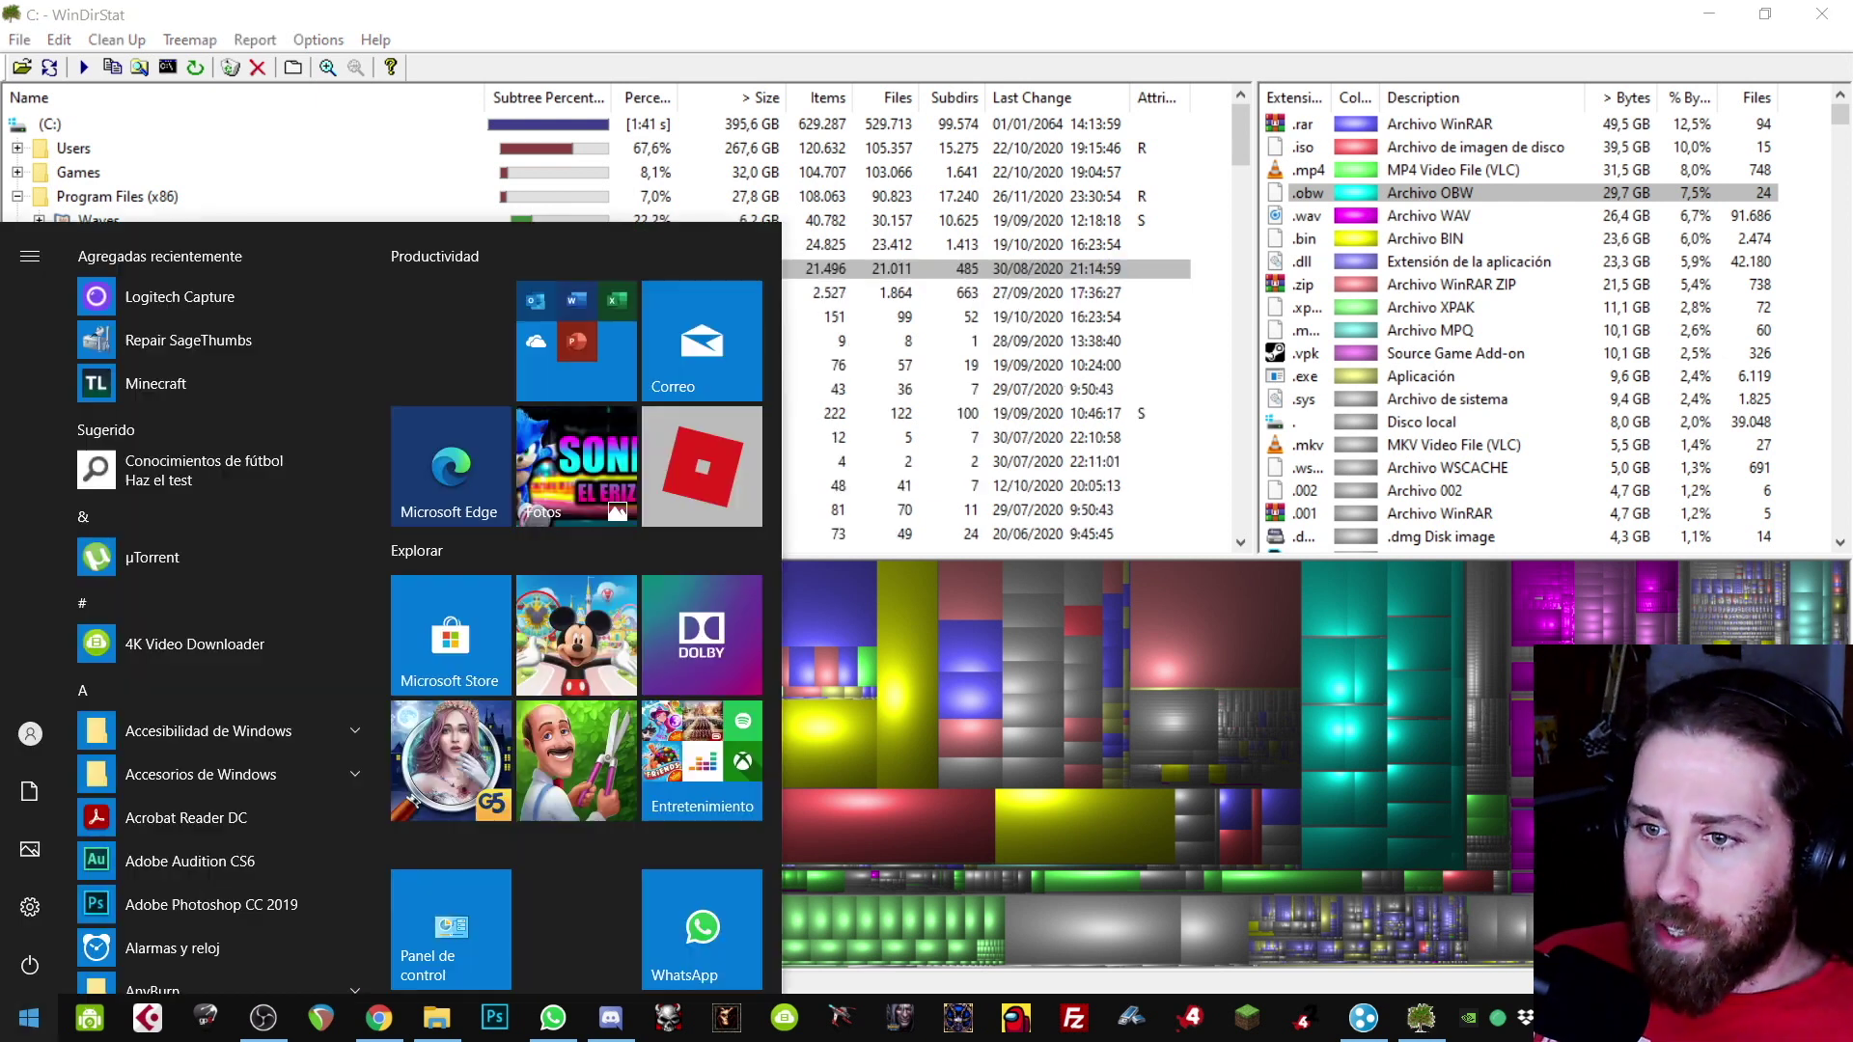
click(459, 907)
click(752, 17)
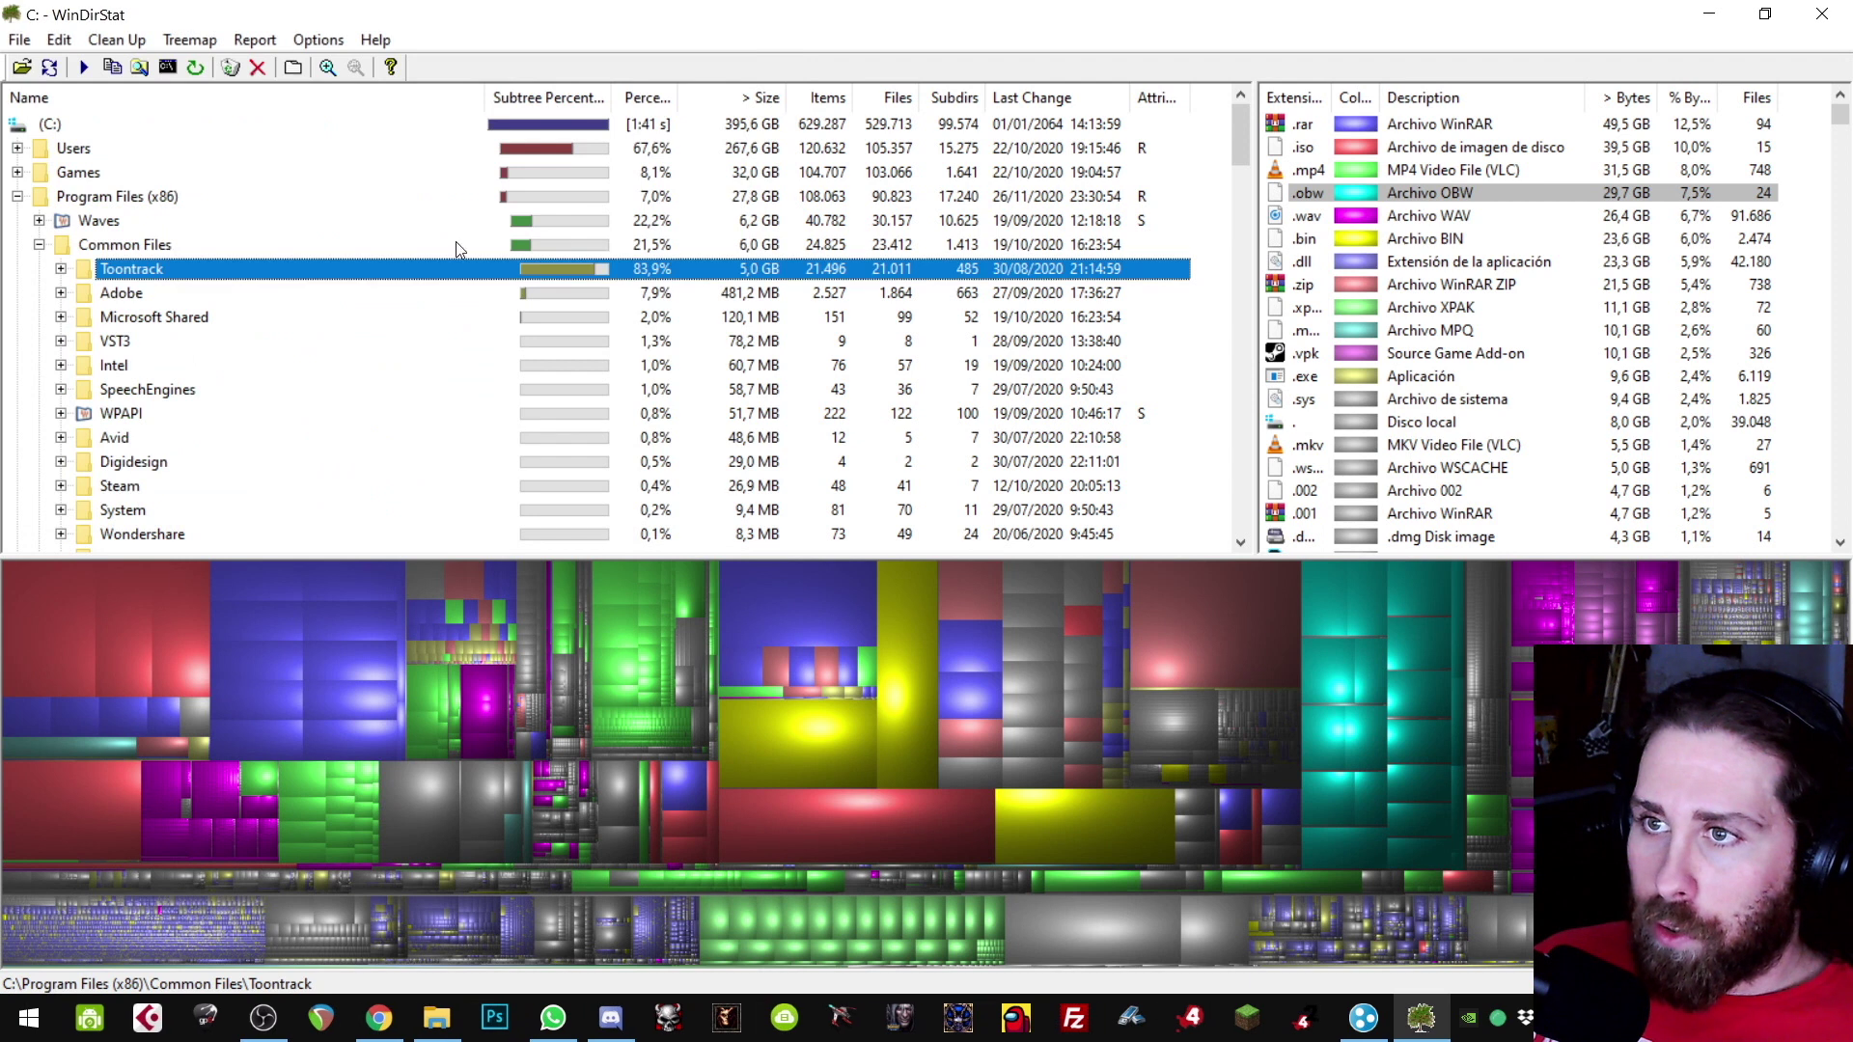
Step: Open the Control Panel by searching Windows for "panel", then enlarge and reposition its window over WinDirStat
click(25, 1021)
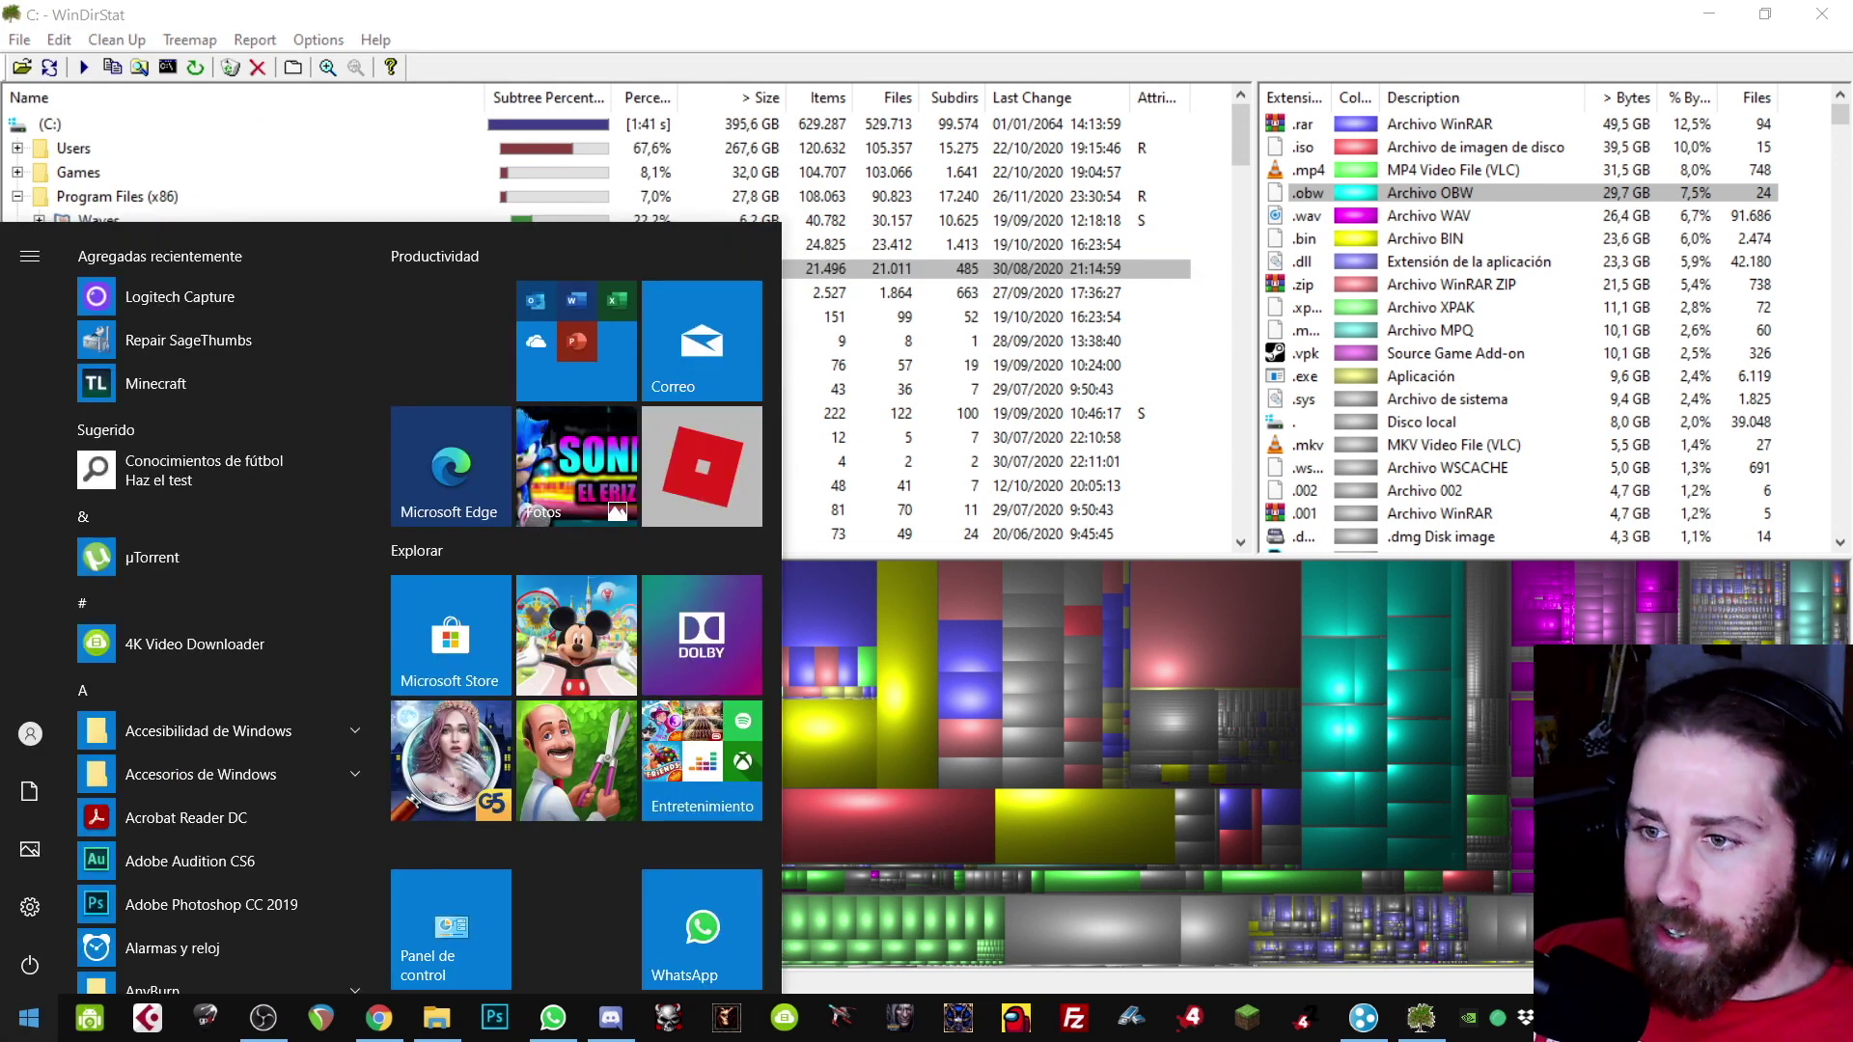
text(p)
key(BackSpace)
text(panel)
key(Return)
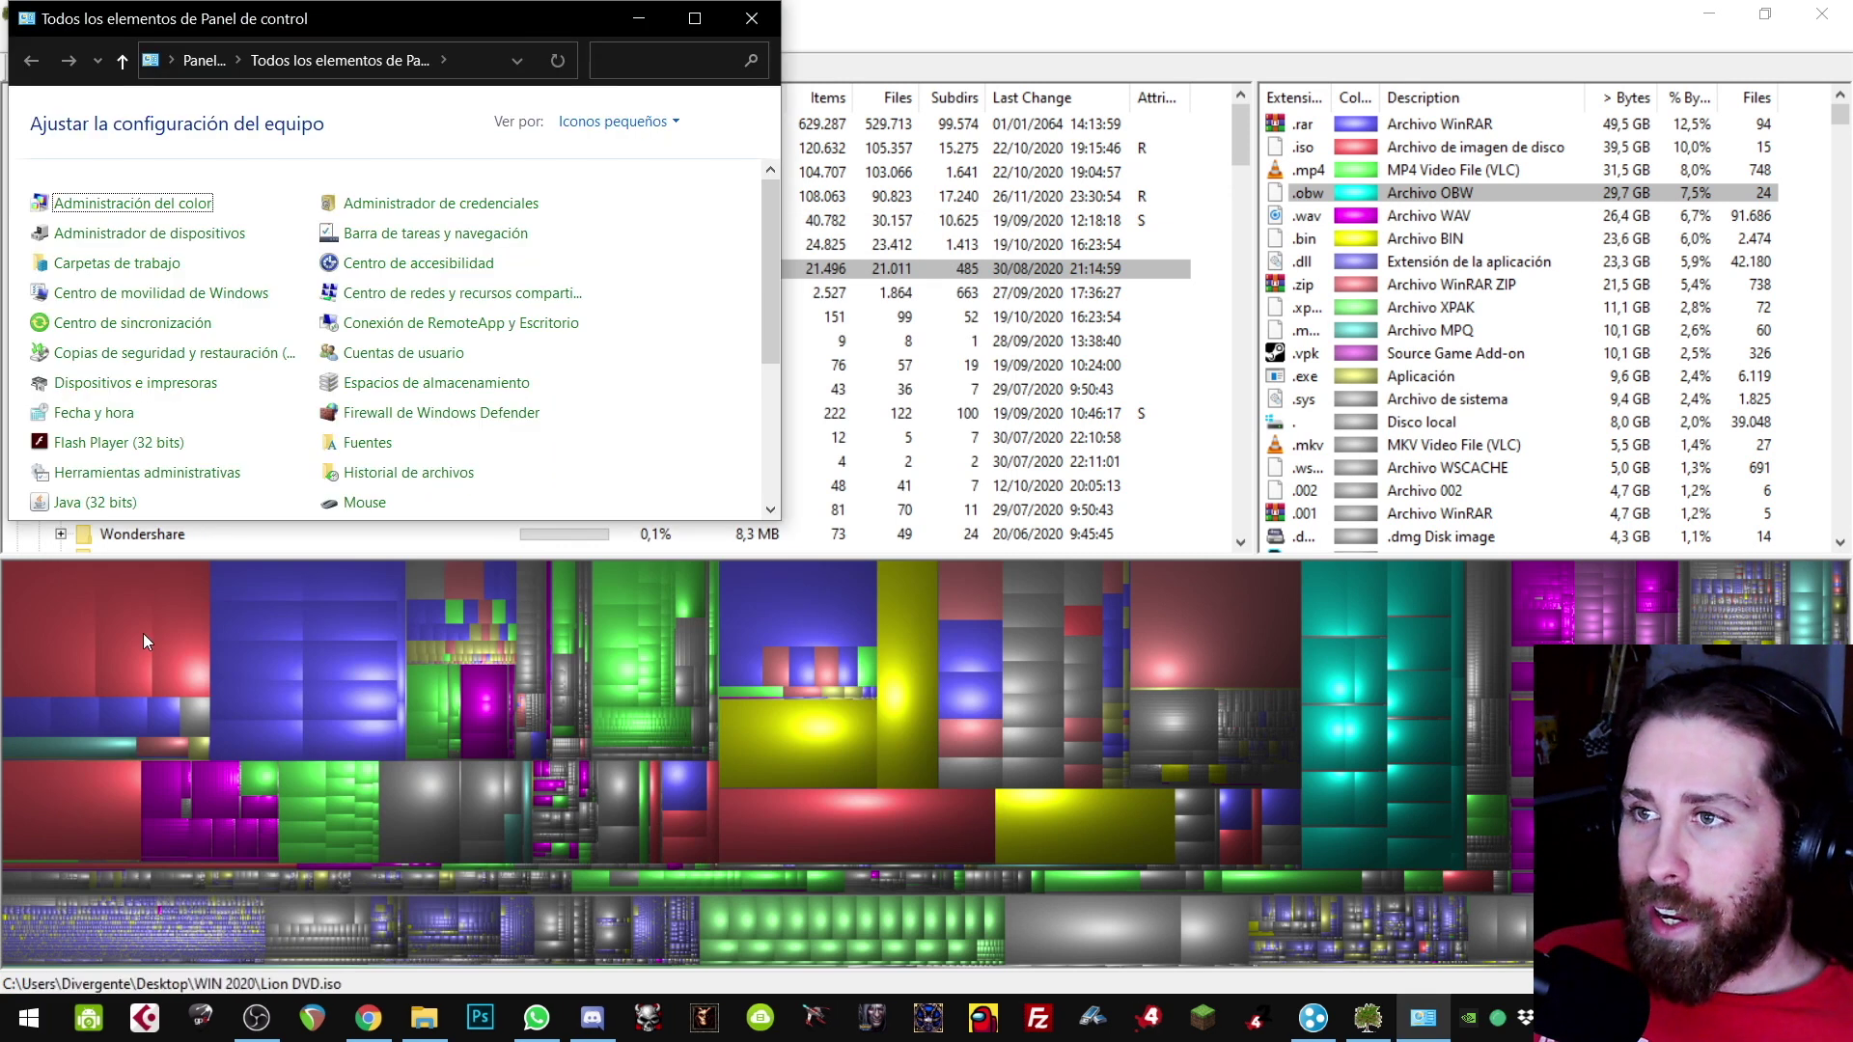
drag(525, 25, 854, 168)
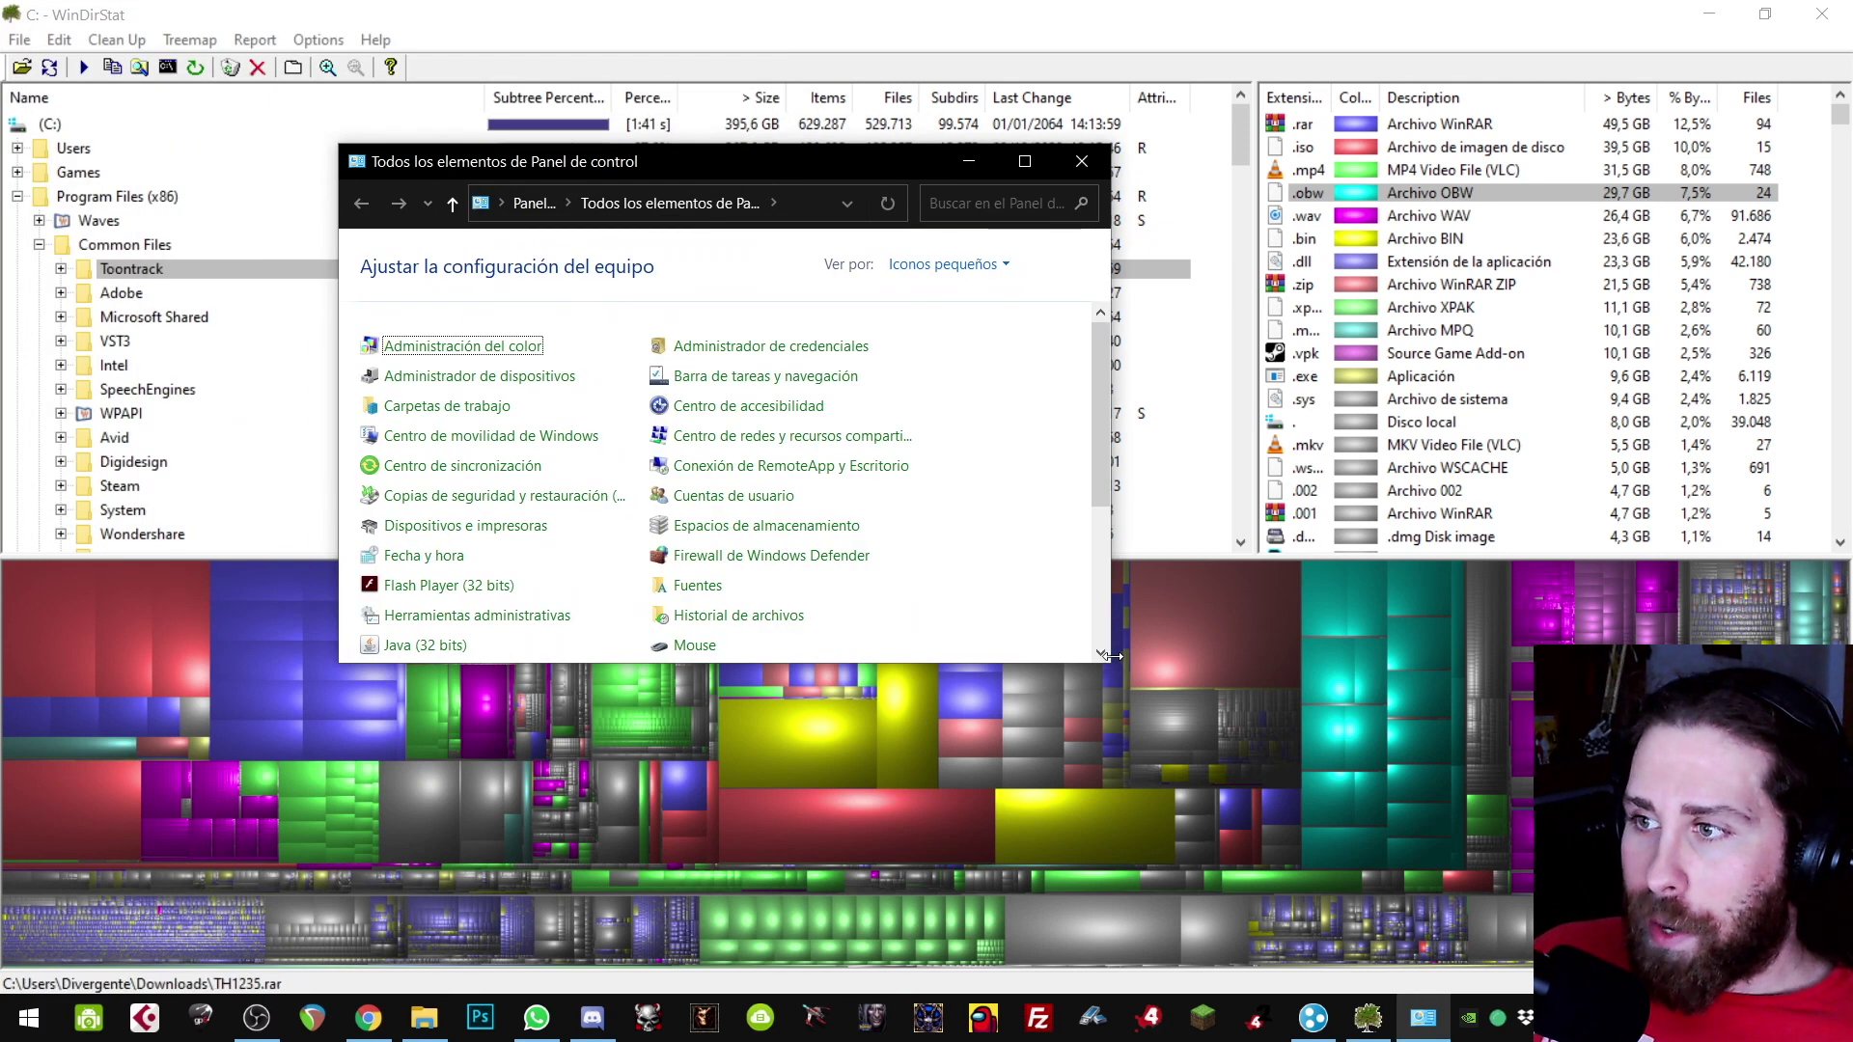
drag(1110, 666, 1520, 863)
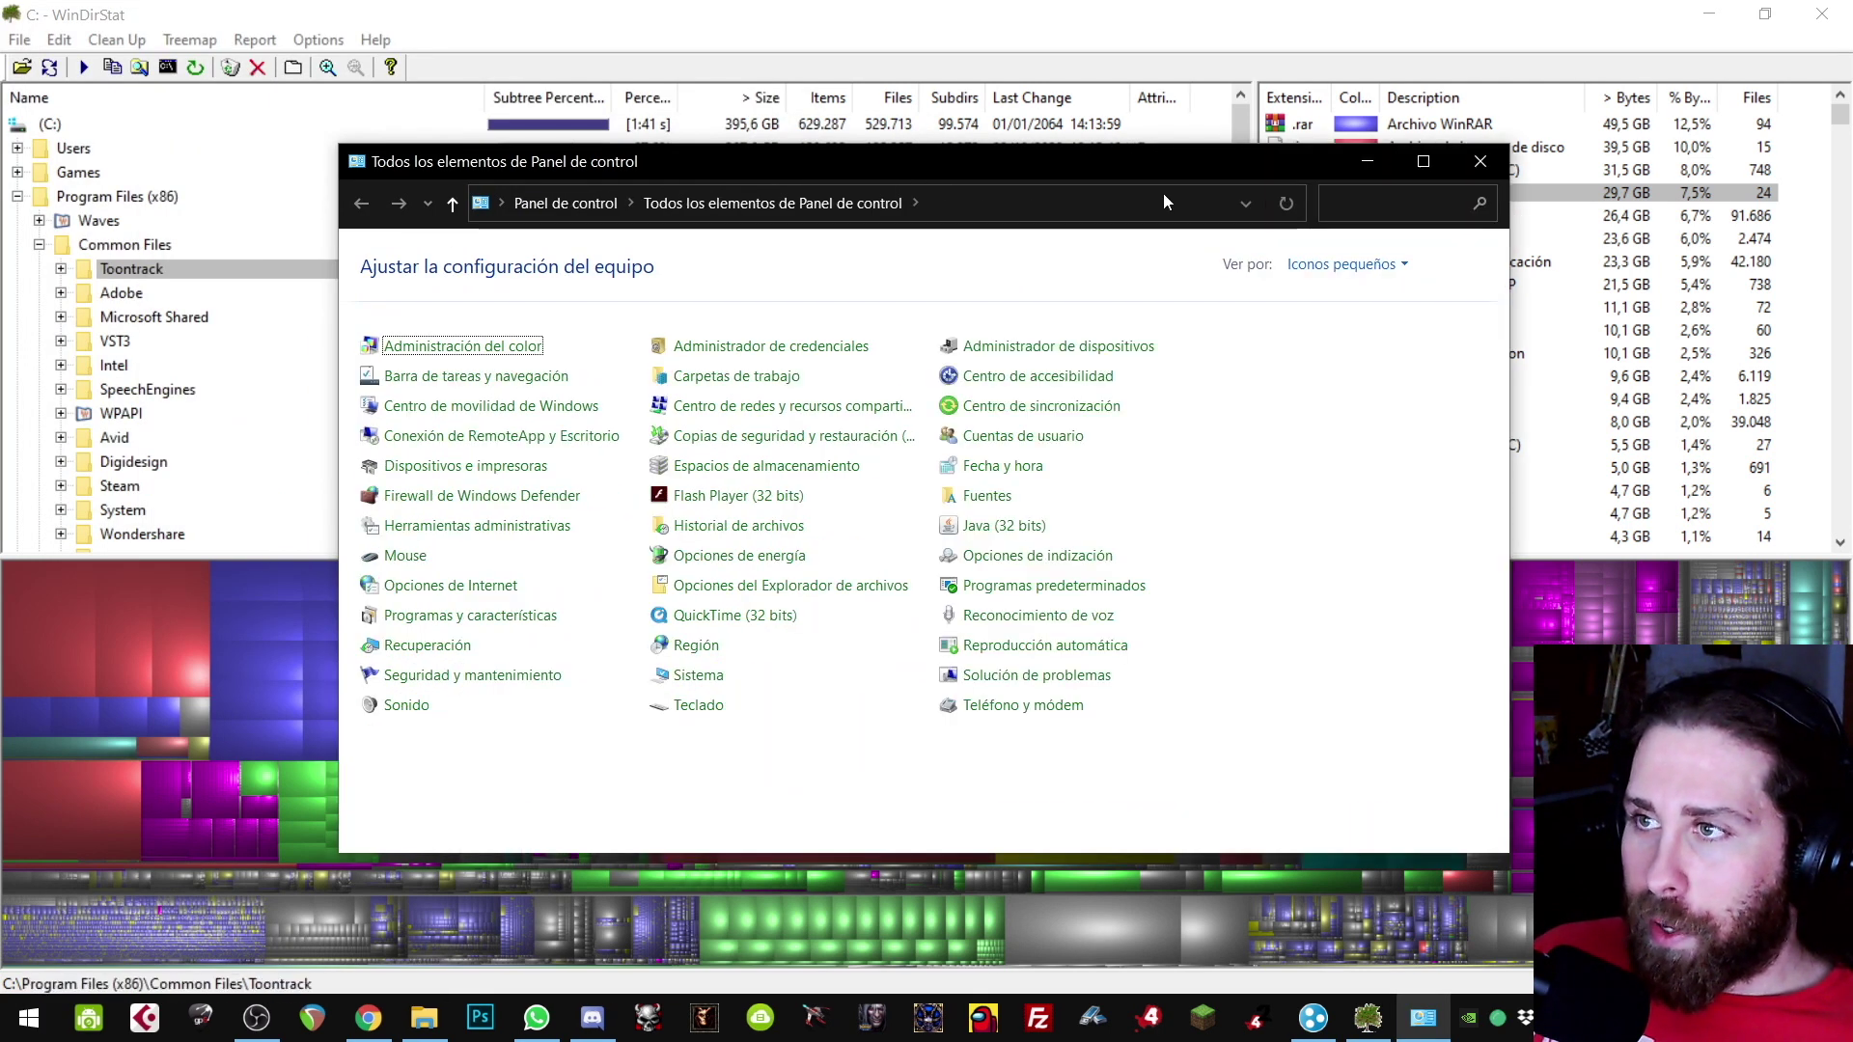
drag(1107, 163, 1207, 146)
click(4, 1033)
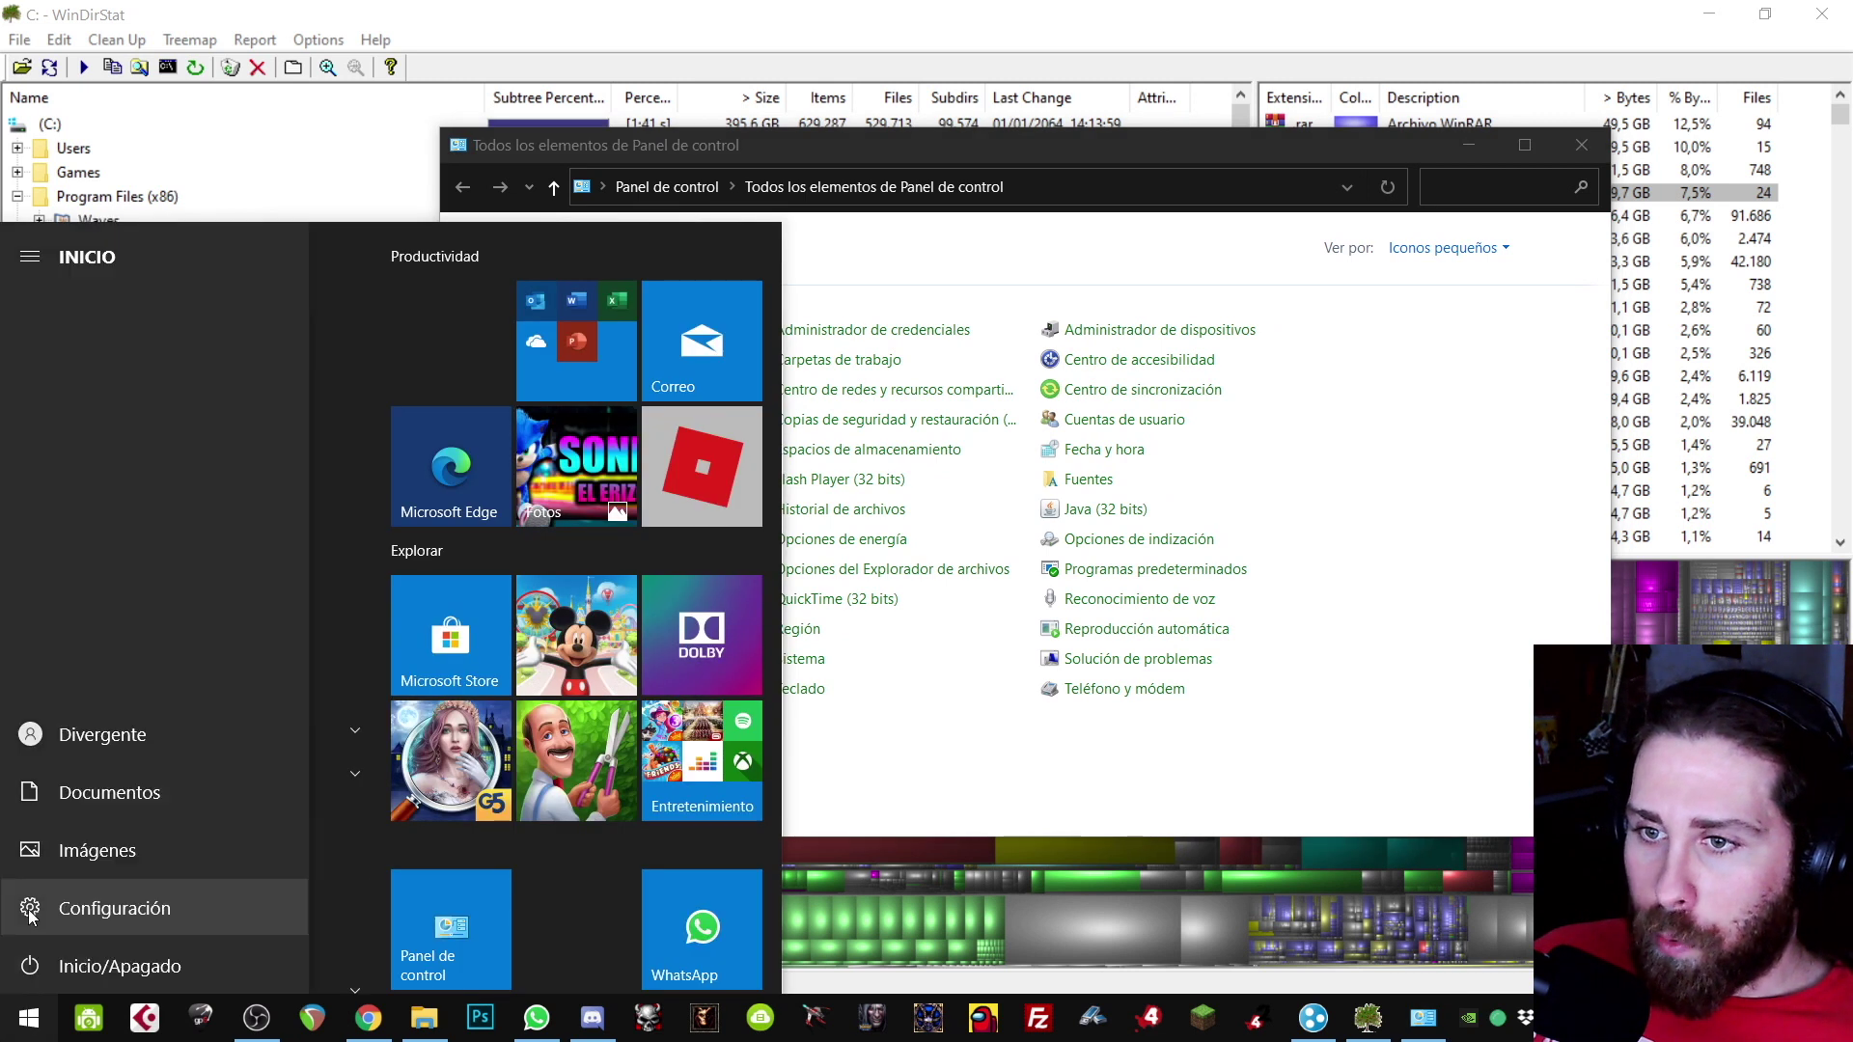
click(34, 902)
drag(1367, 199, 863, 184)
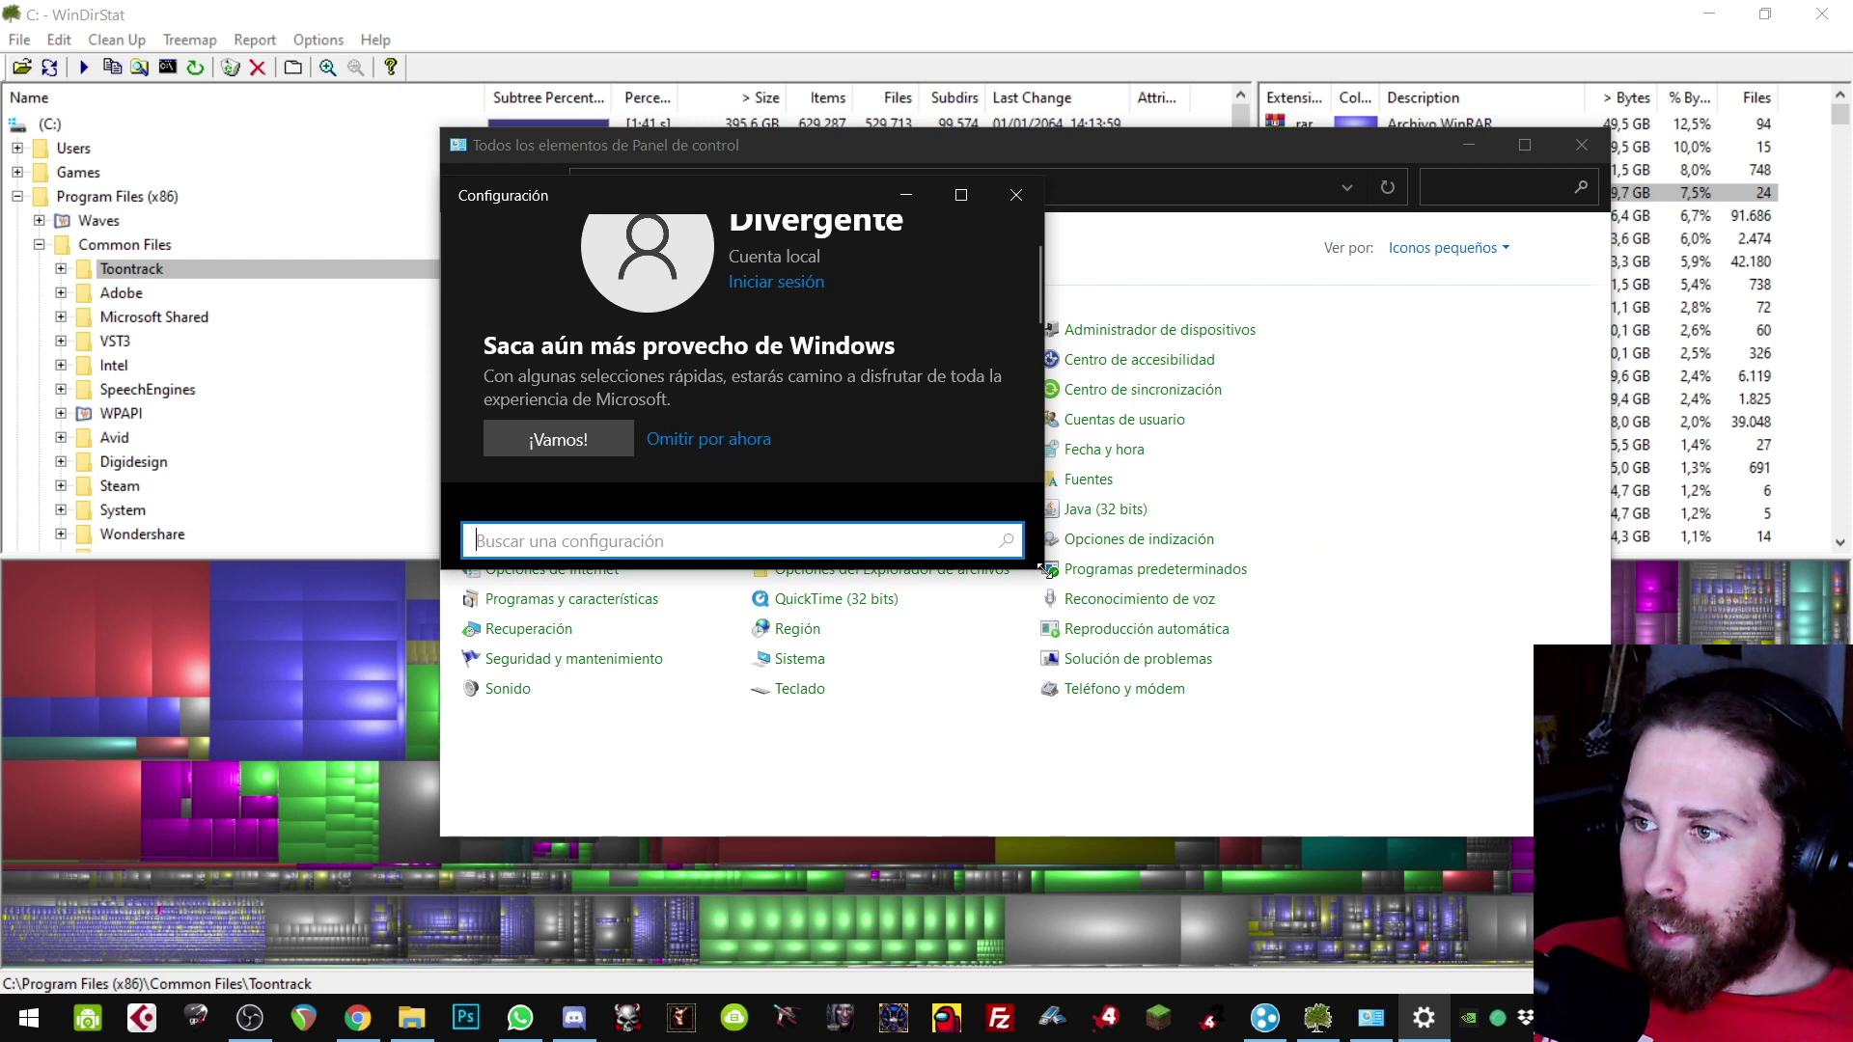
drag(1045, 574, 1260, 815)
click(1241, 198)
Step: Open Programas y características in a maximized window and sort the installed programs by size, largest first
click(558, 607)
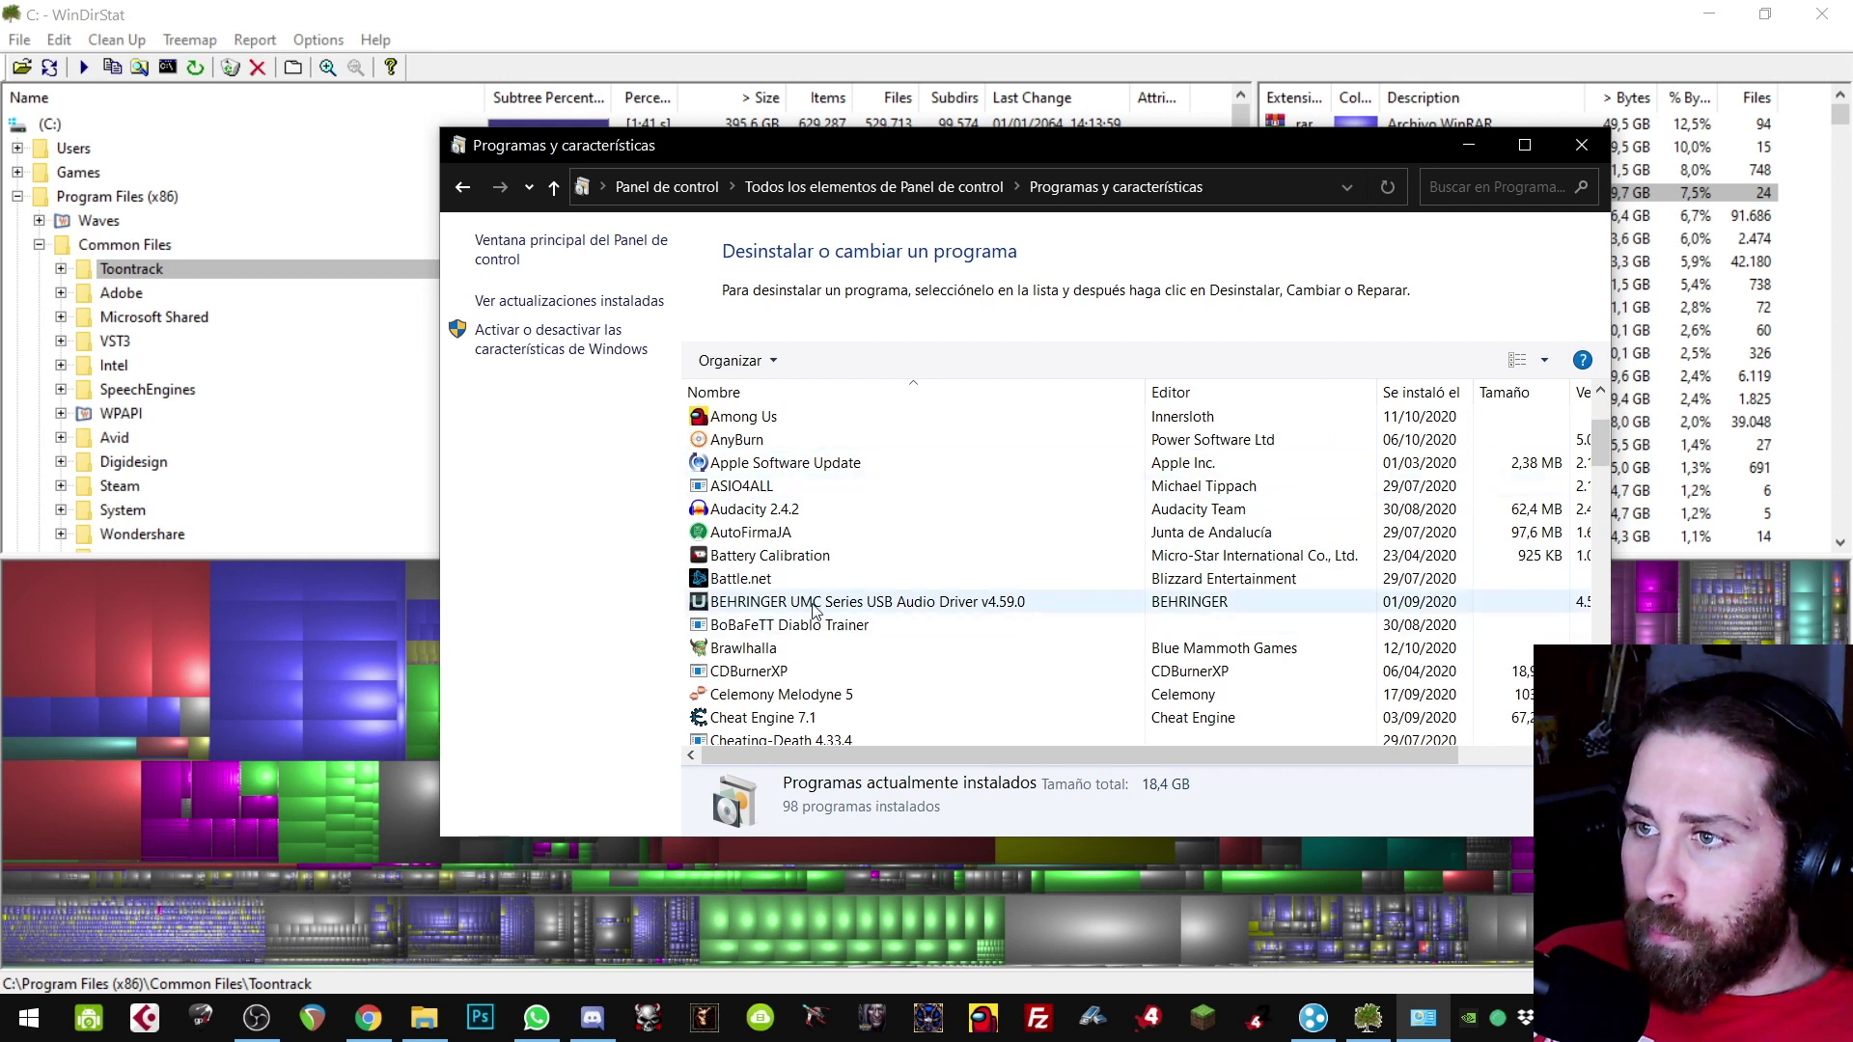
scroll(815, 592, down, 3)
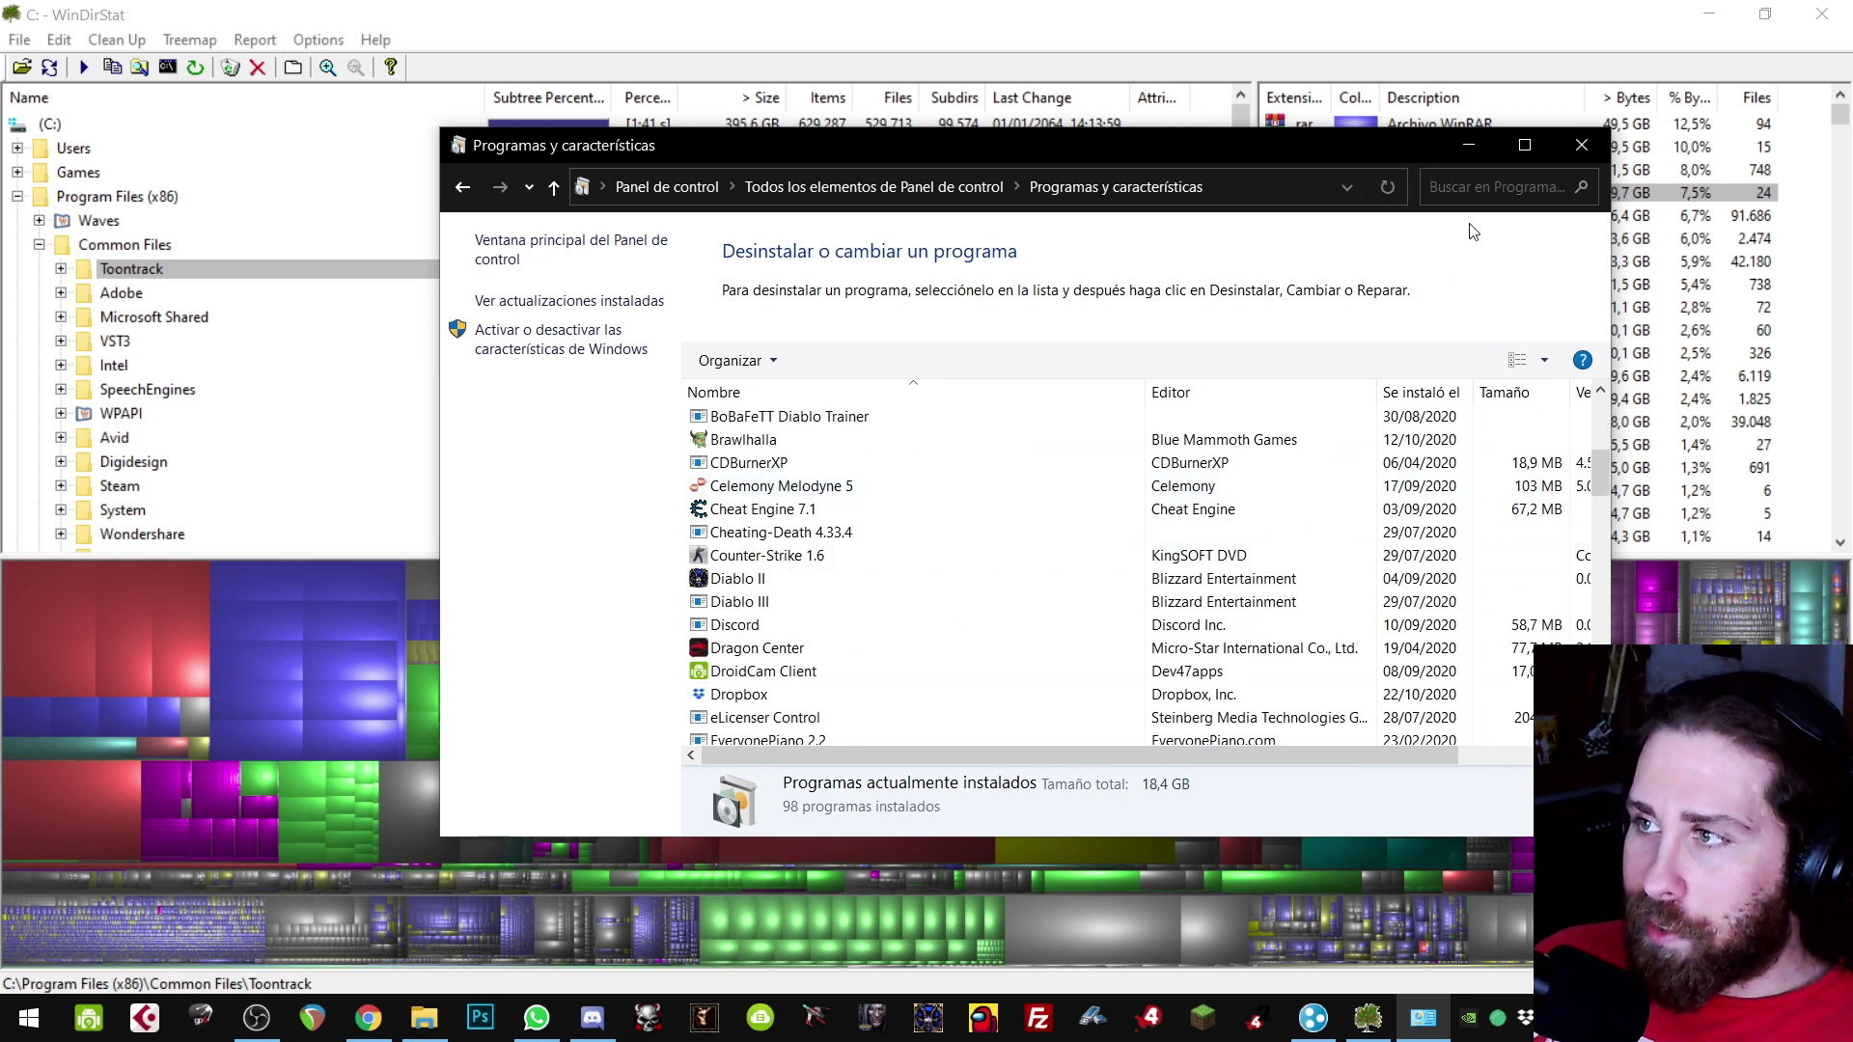
click(1525, 145)
scroll(1135, 654, down, 9)
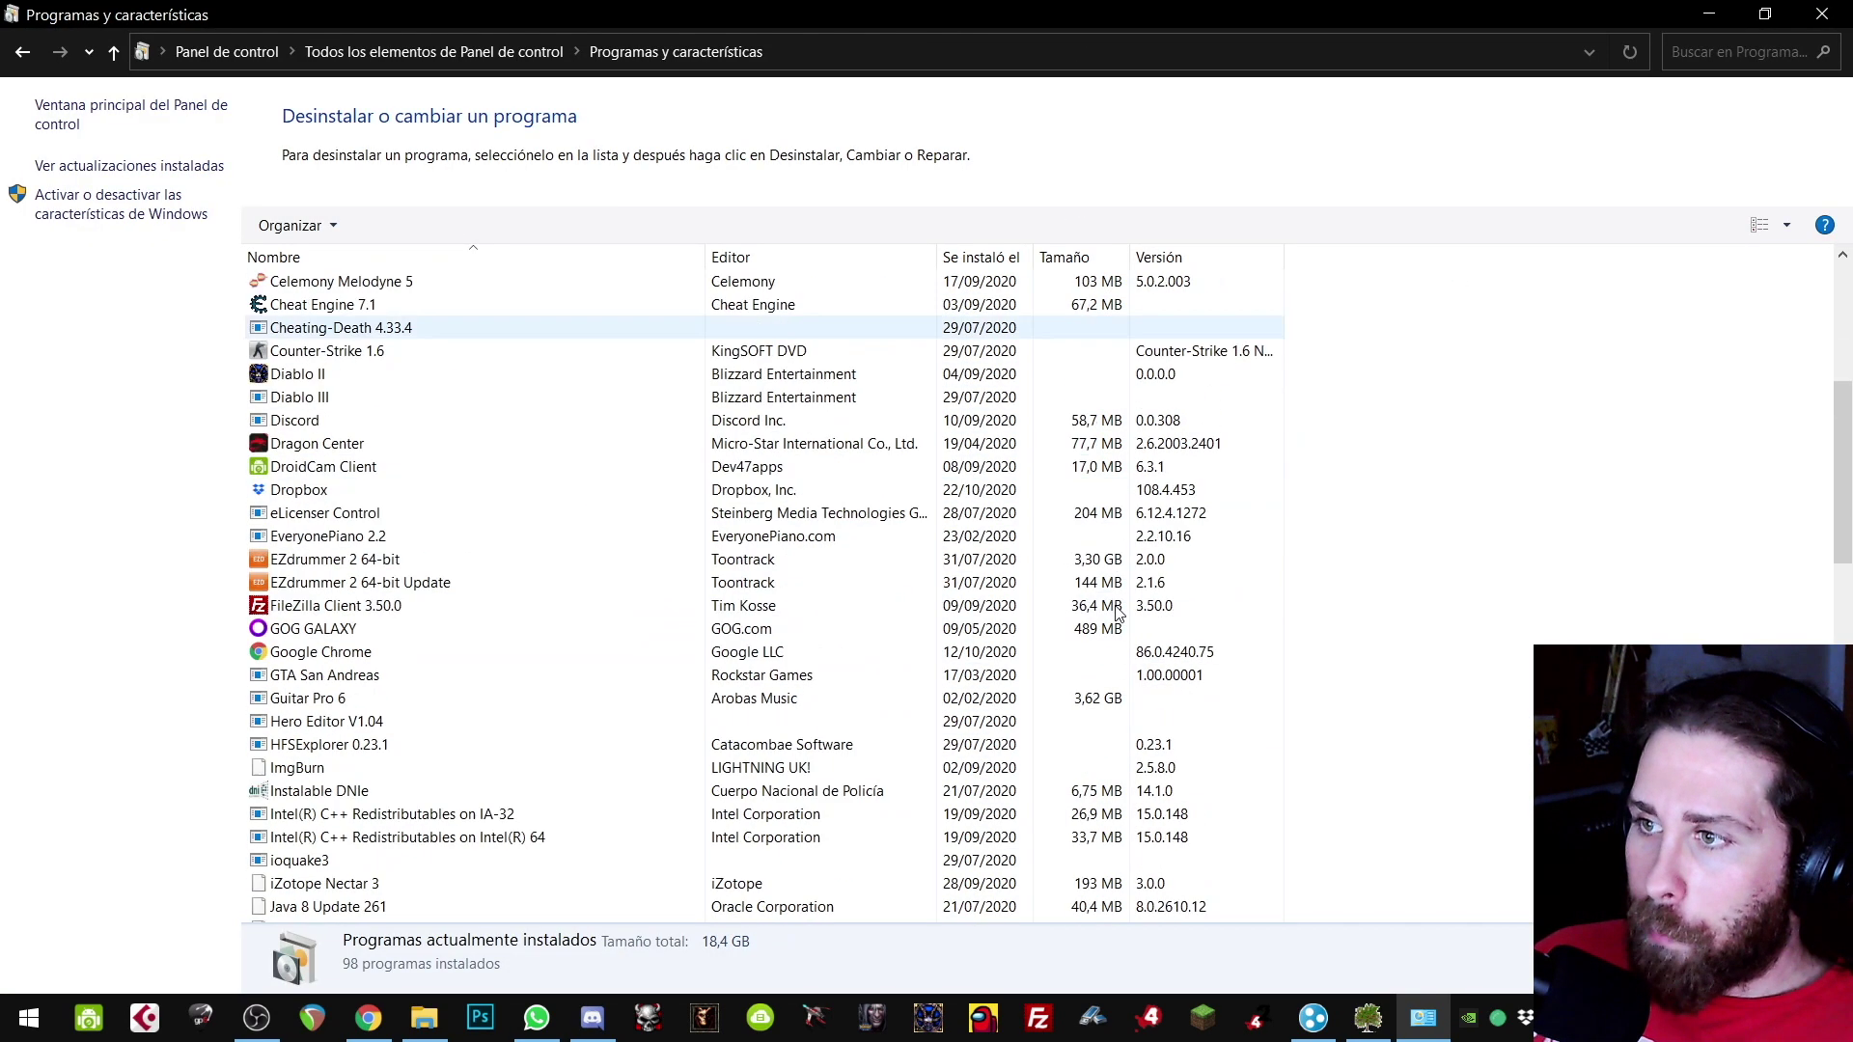
scroll(1106, 510, up, 14)
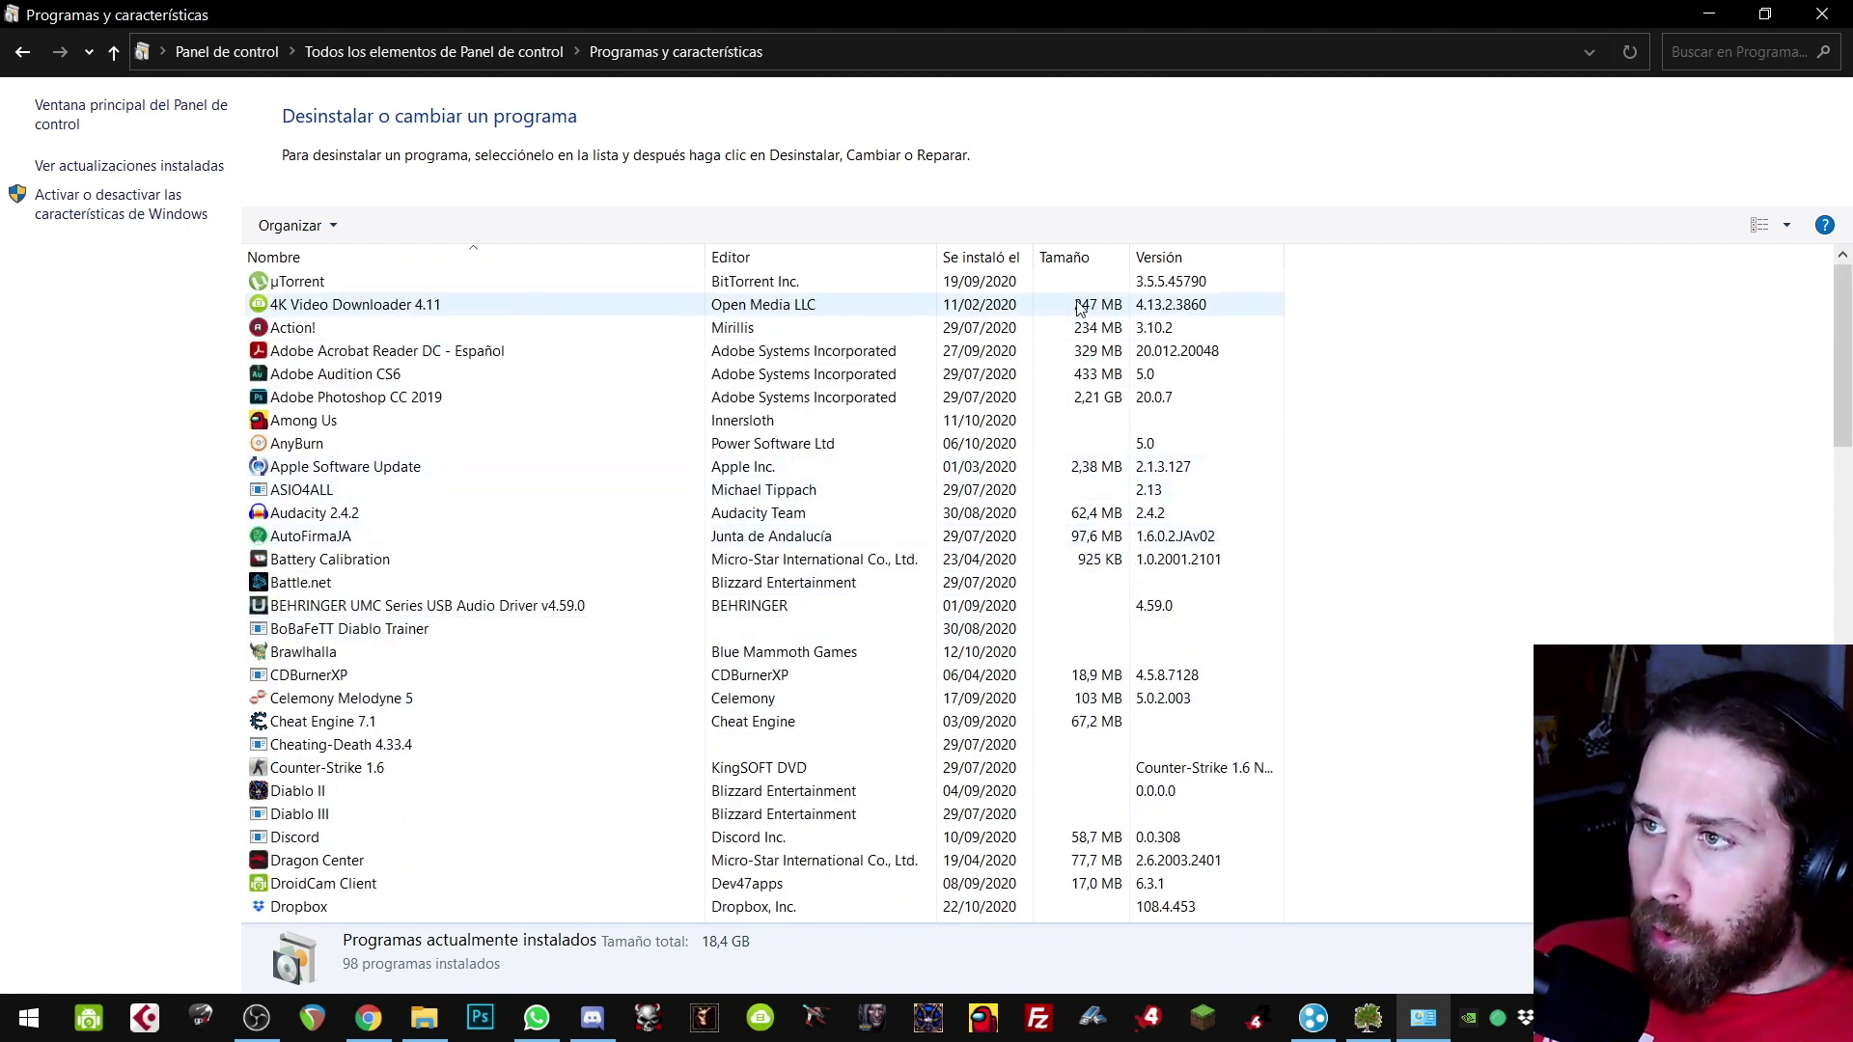
click(1071, 257)
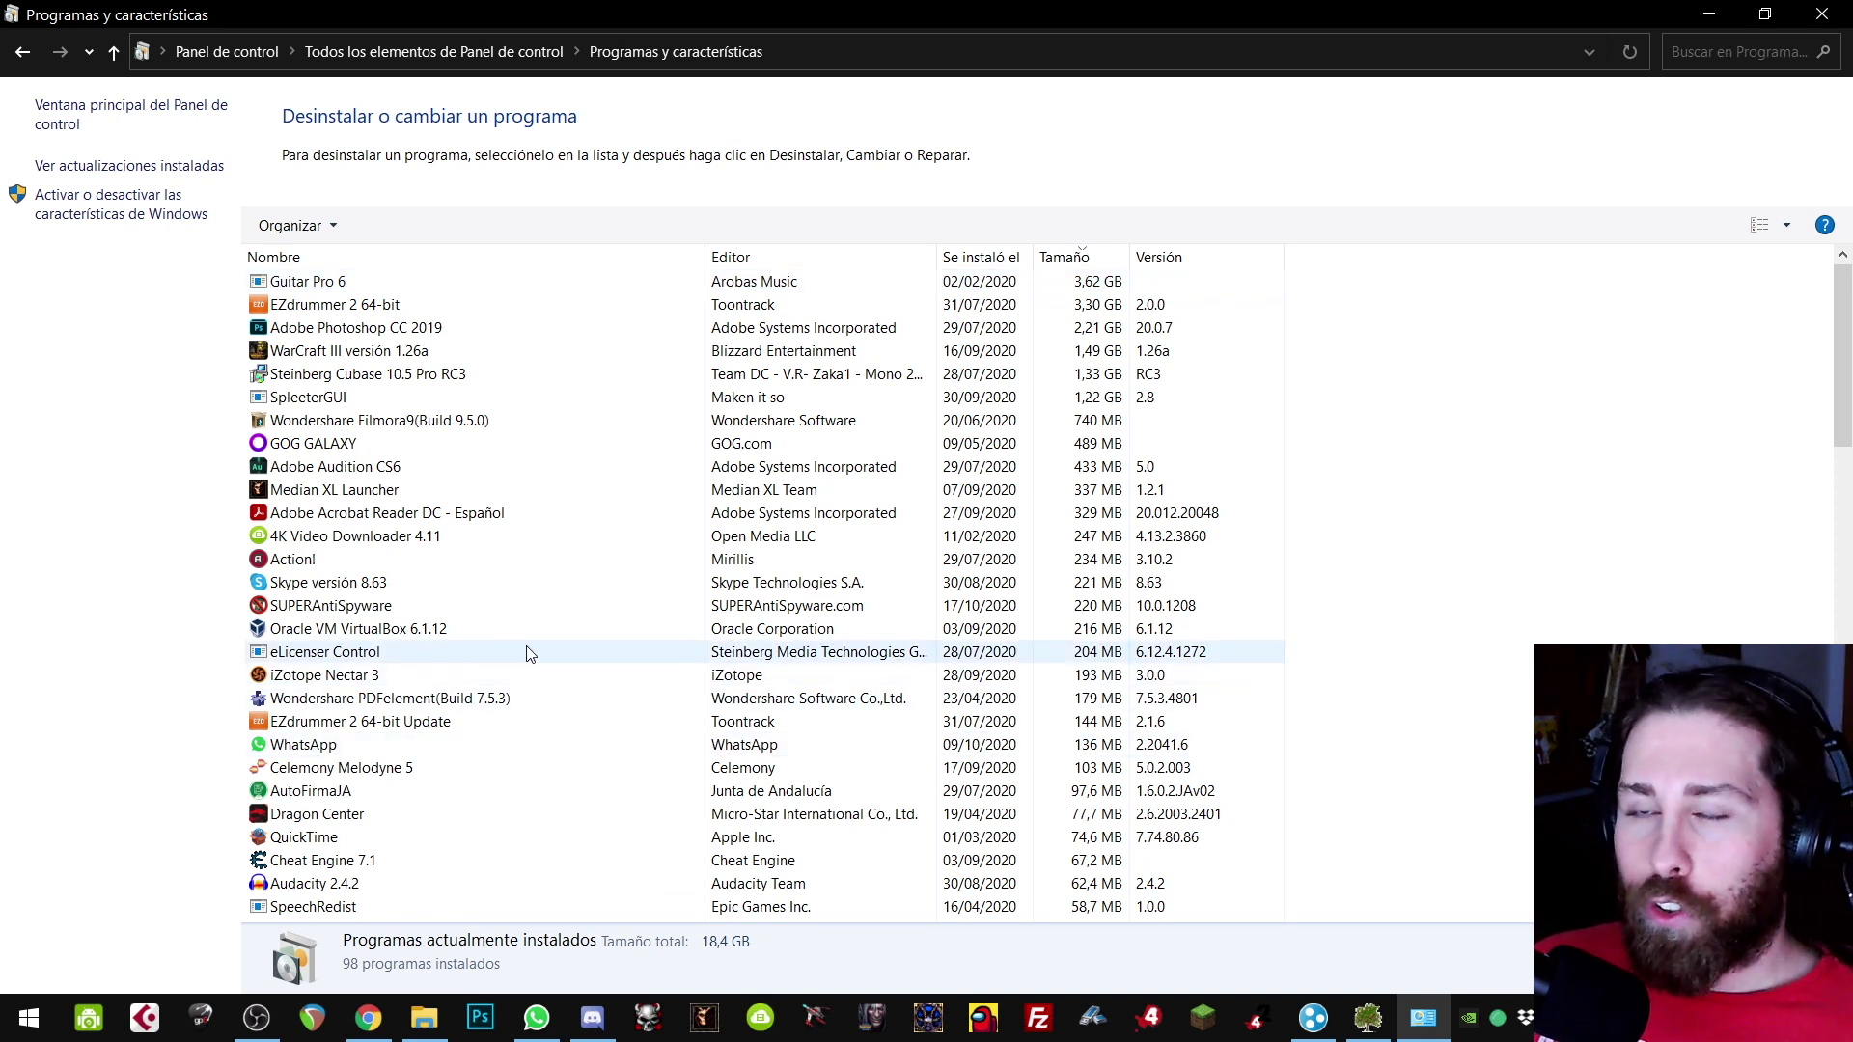
Step: Restore the window to a smaller size, check the WarCraft III and Median XL Launcher entries, and close the programs list
double_click(752, 5)
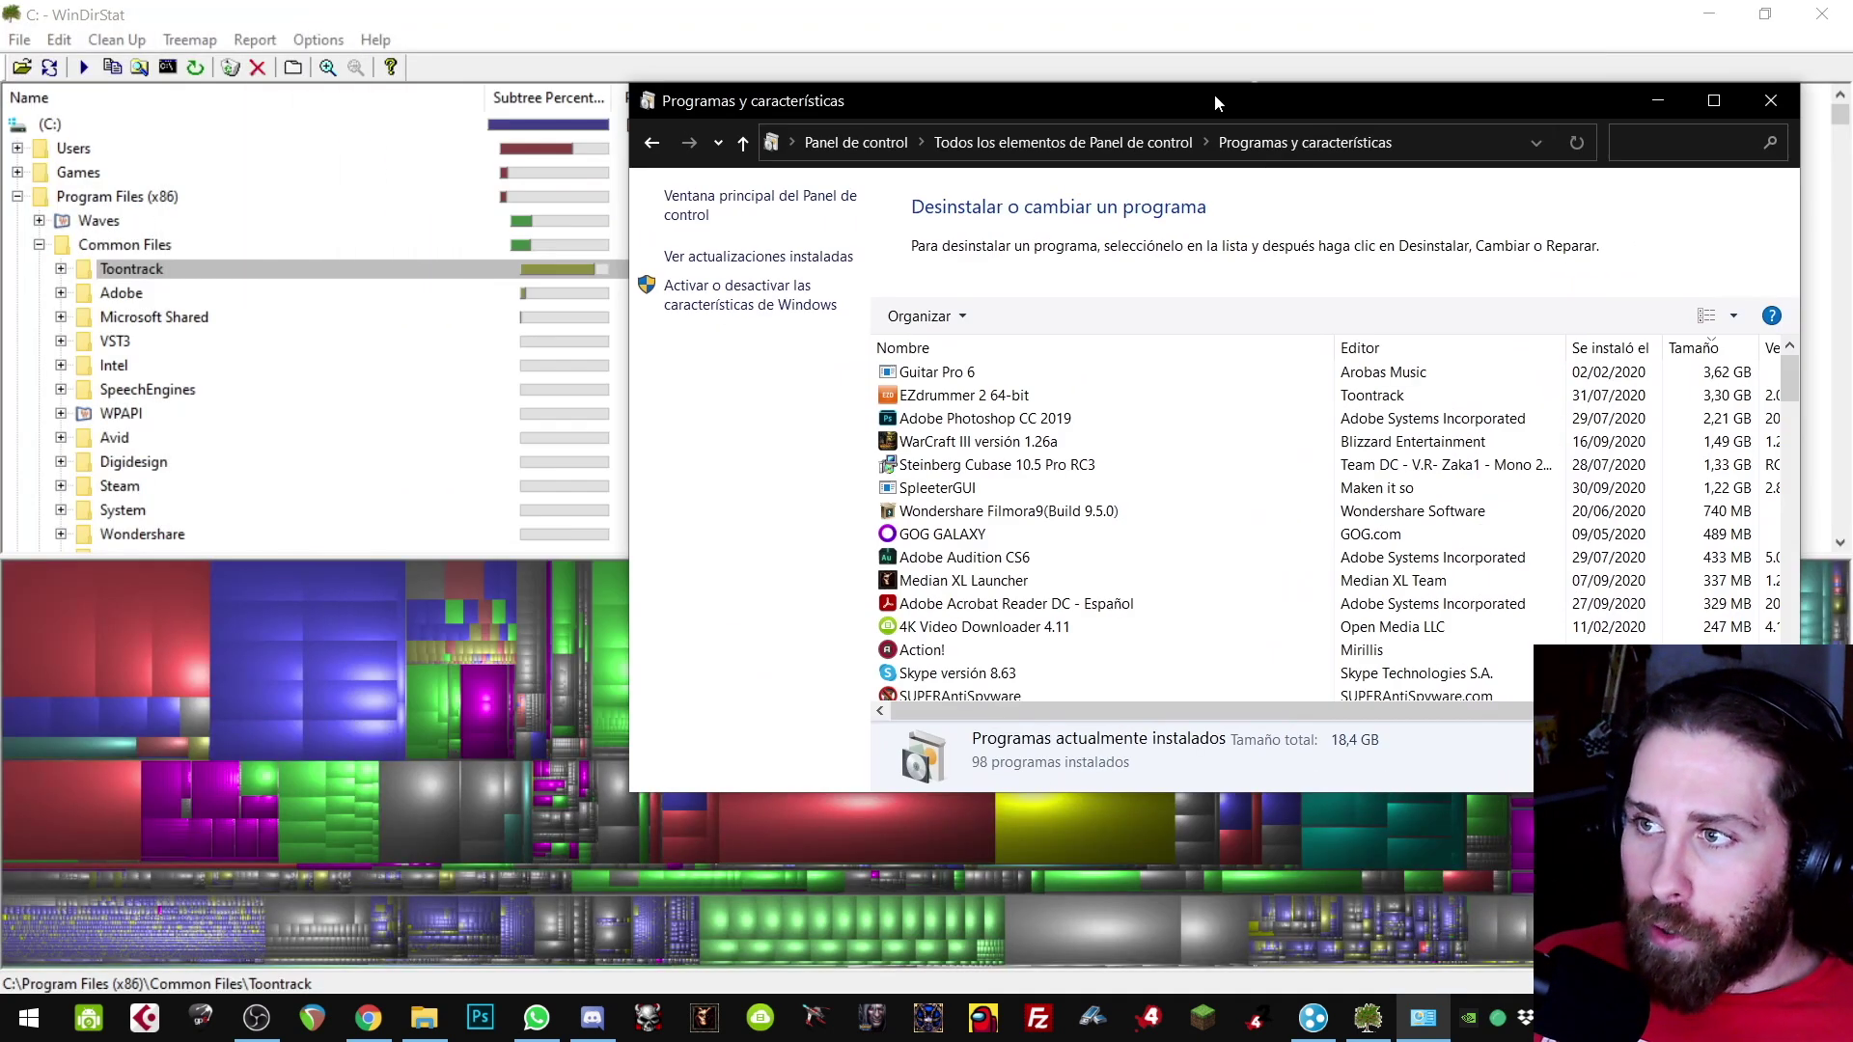
click(997, 450)
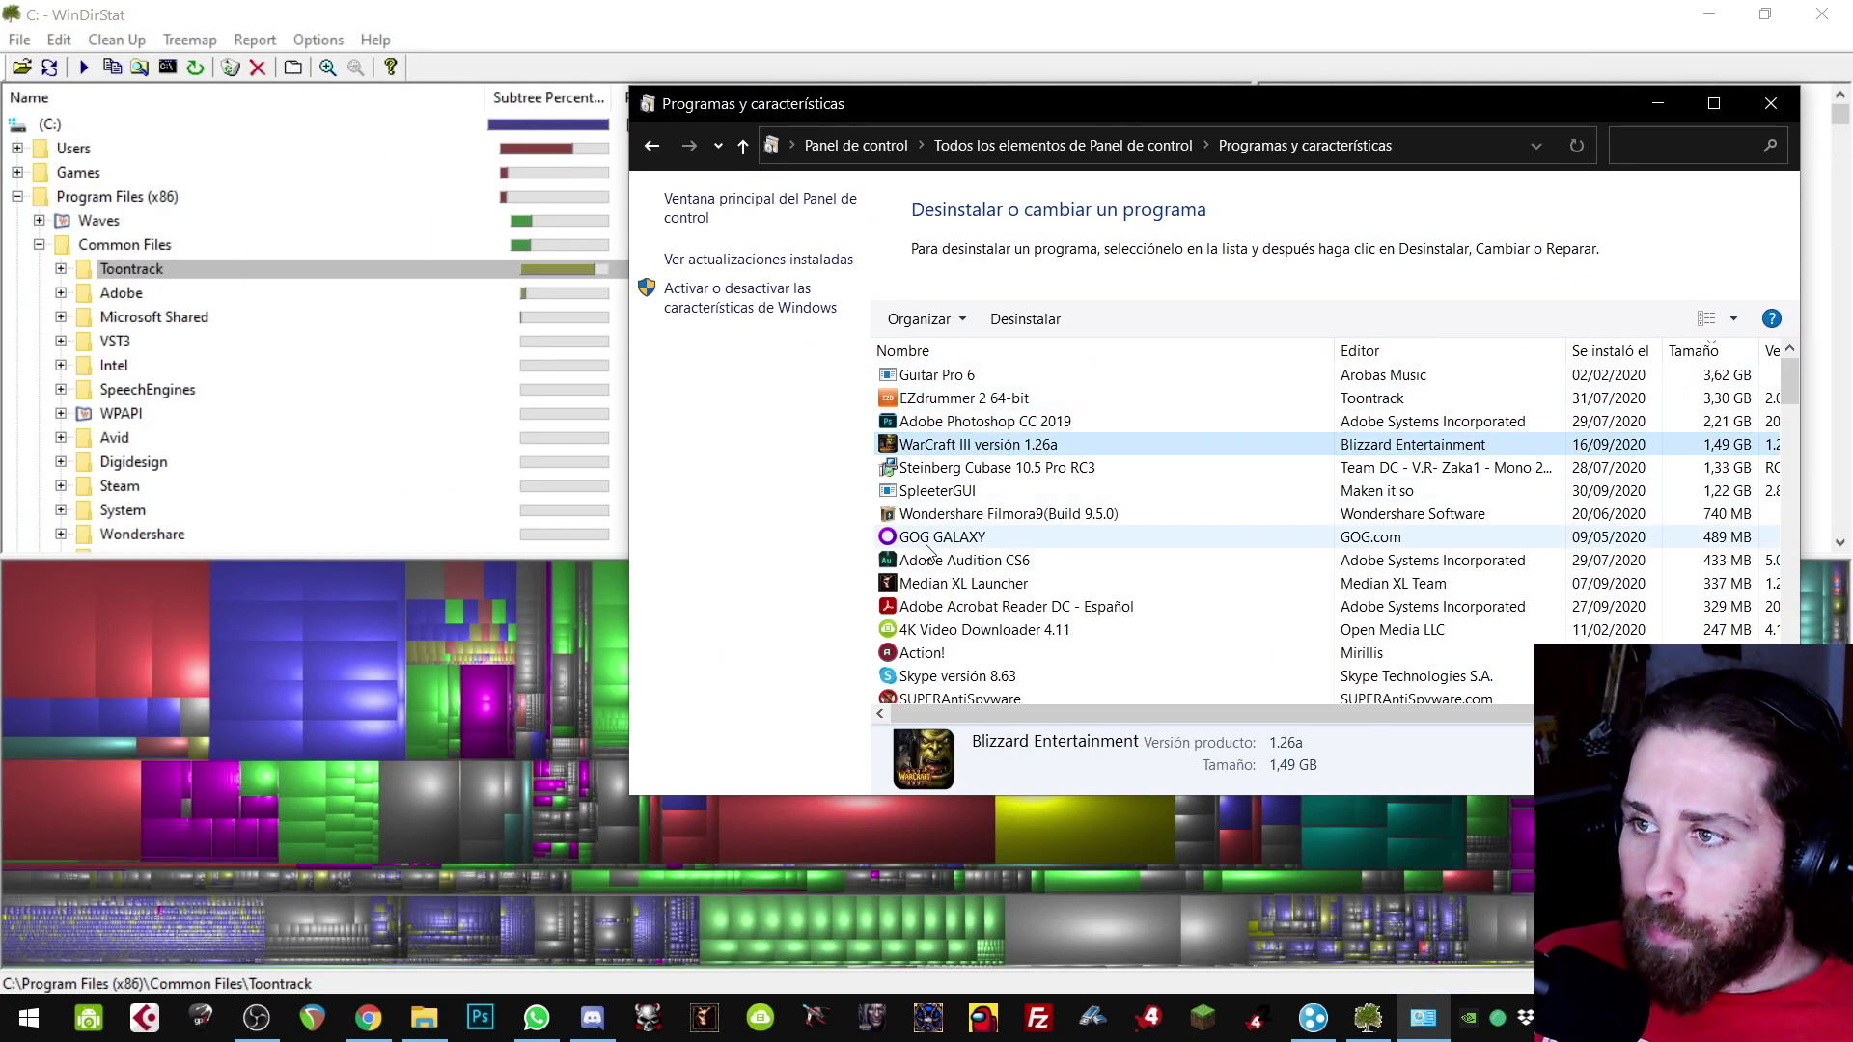
click(920, 583)
scroll(965, 588, down, 2)
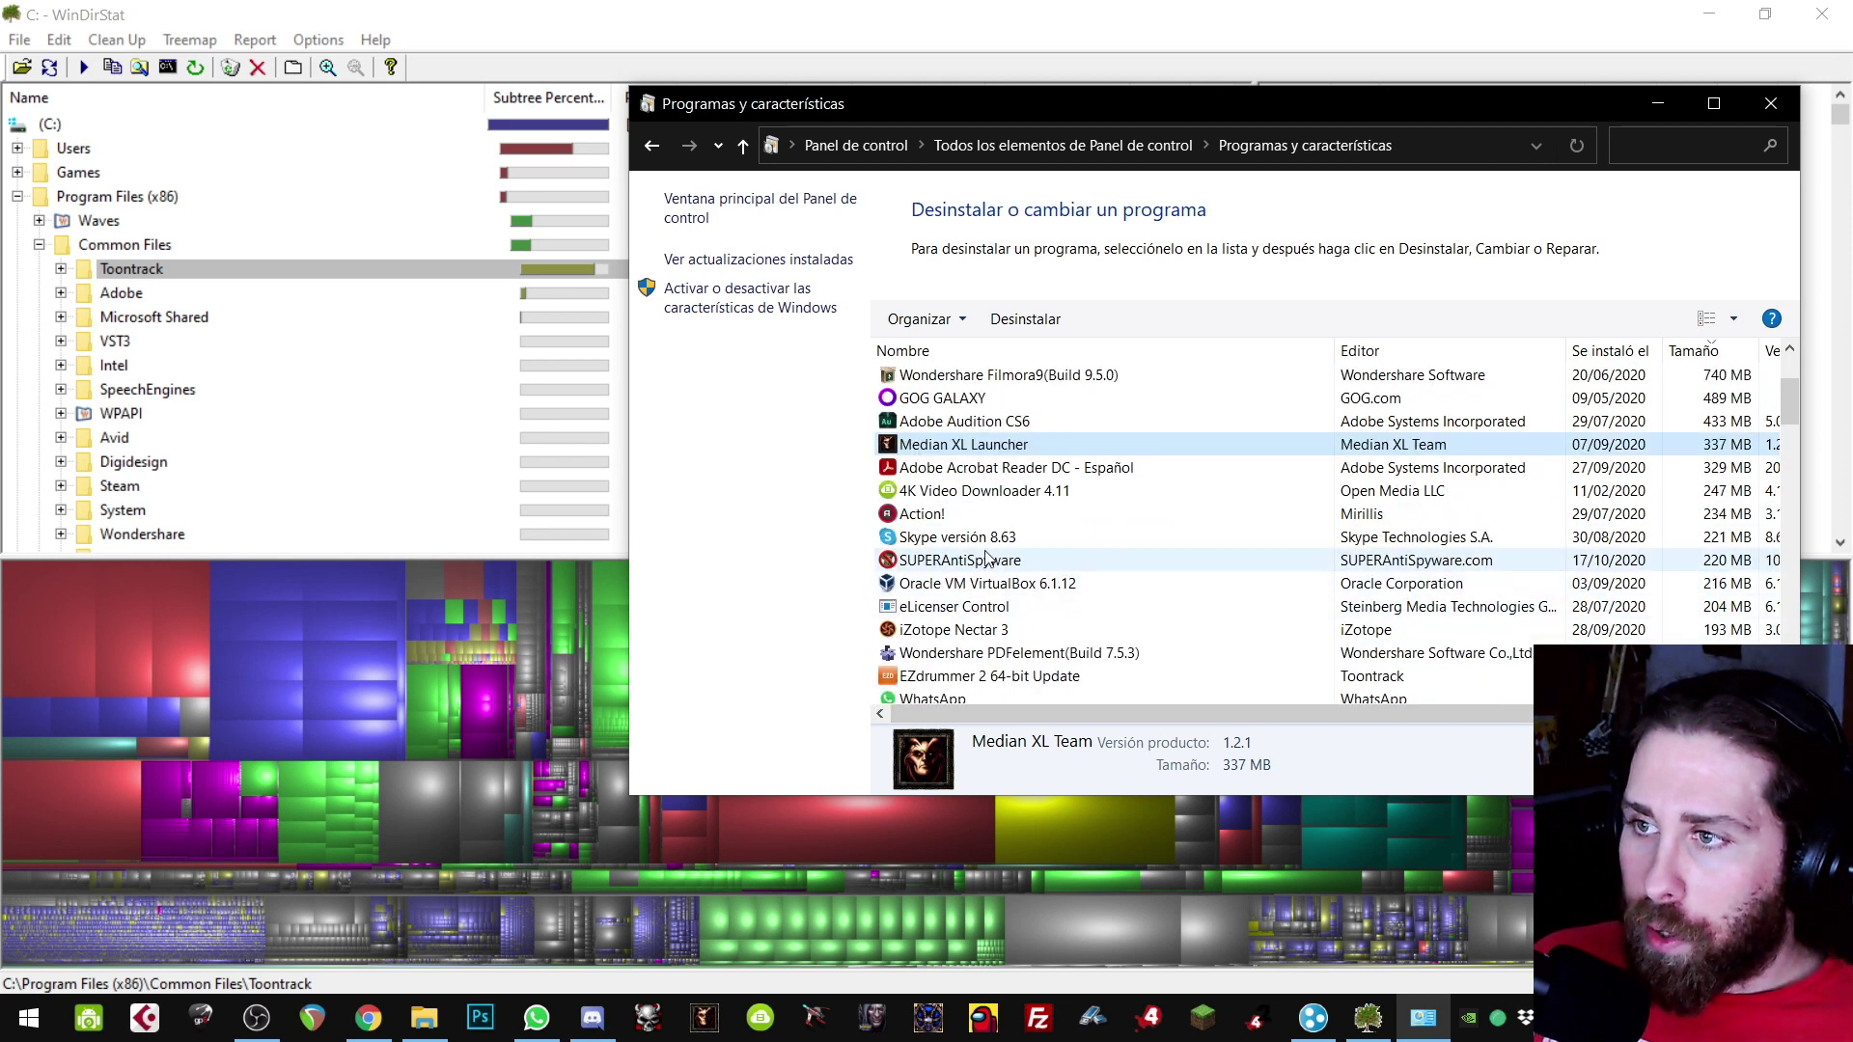
click(1771, 103)
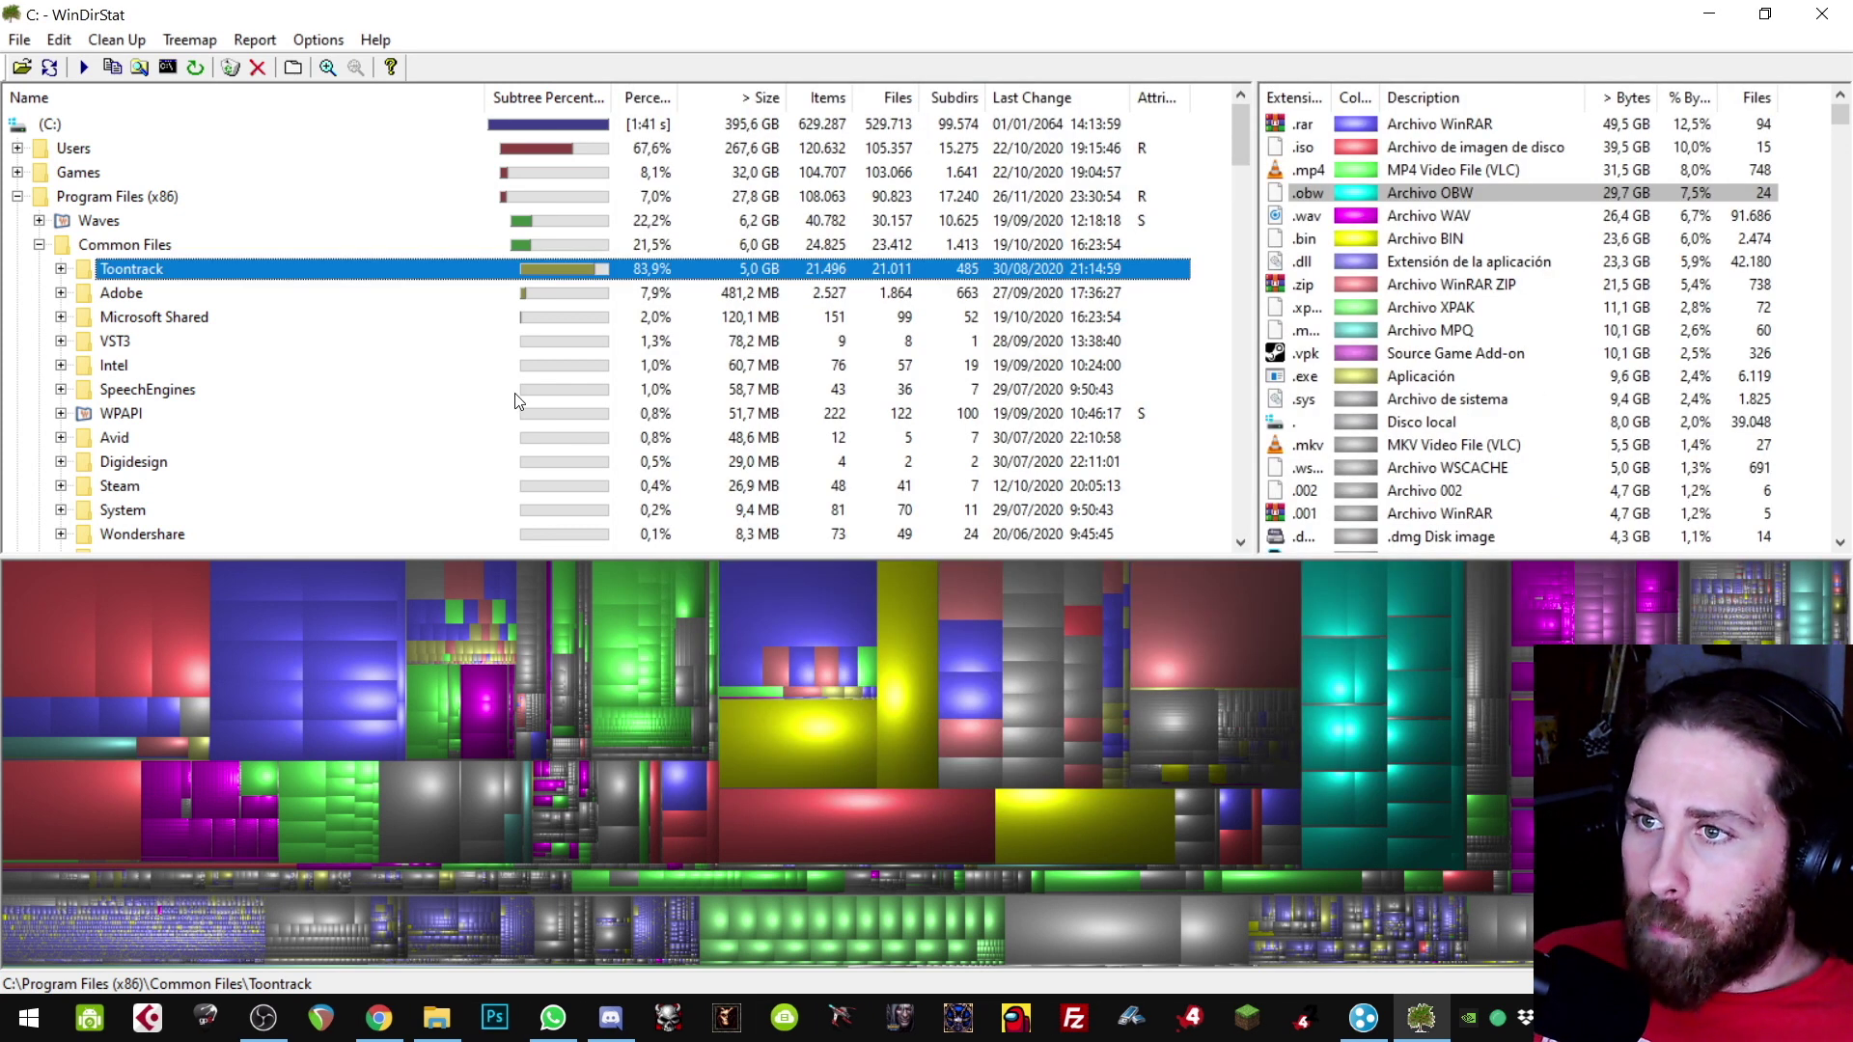
Step: Collapse Common Files and Program Files (x86), then identify OSX Capitan.bin, OSX MOJAVE.bin and Mac OSX Lion.bin from their treemap blocks
click(39, 245)
click(17, 197)
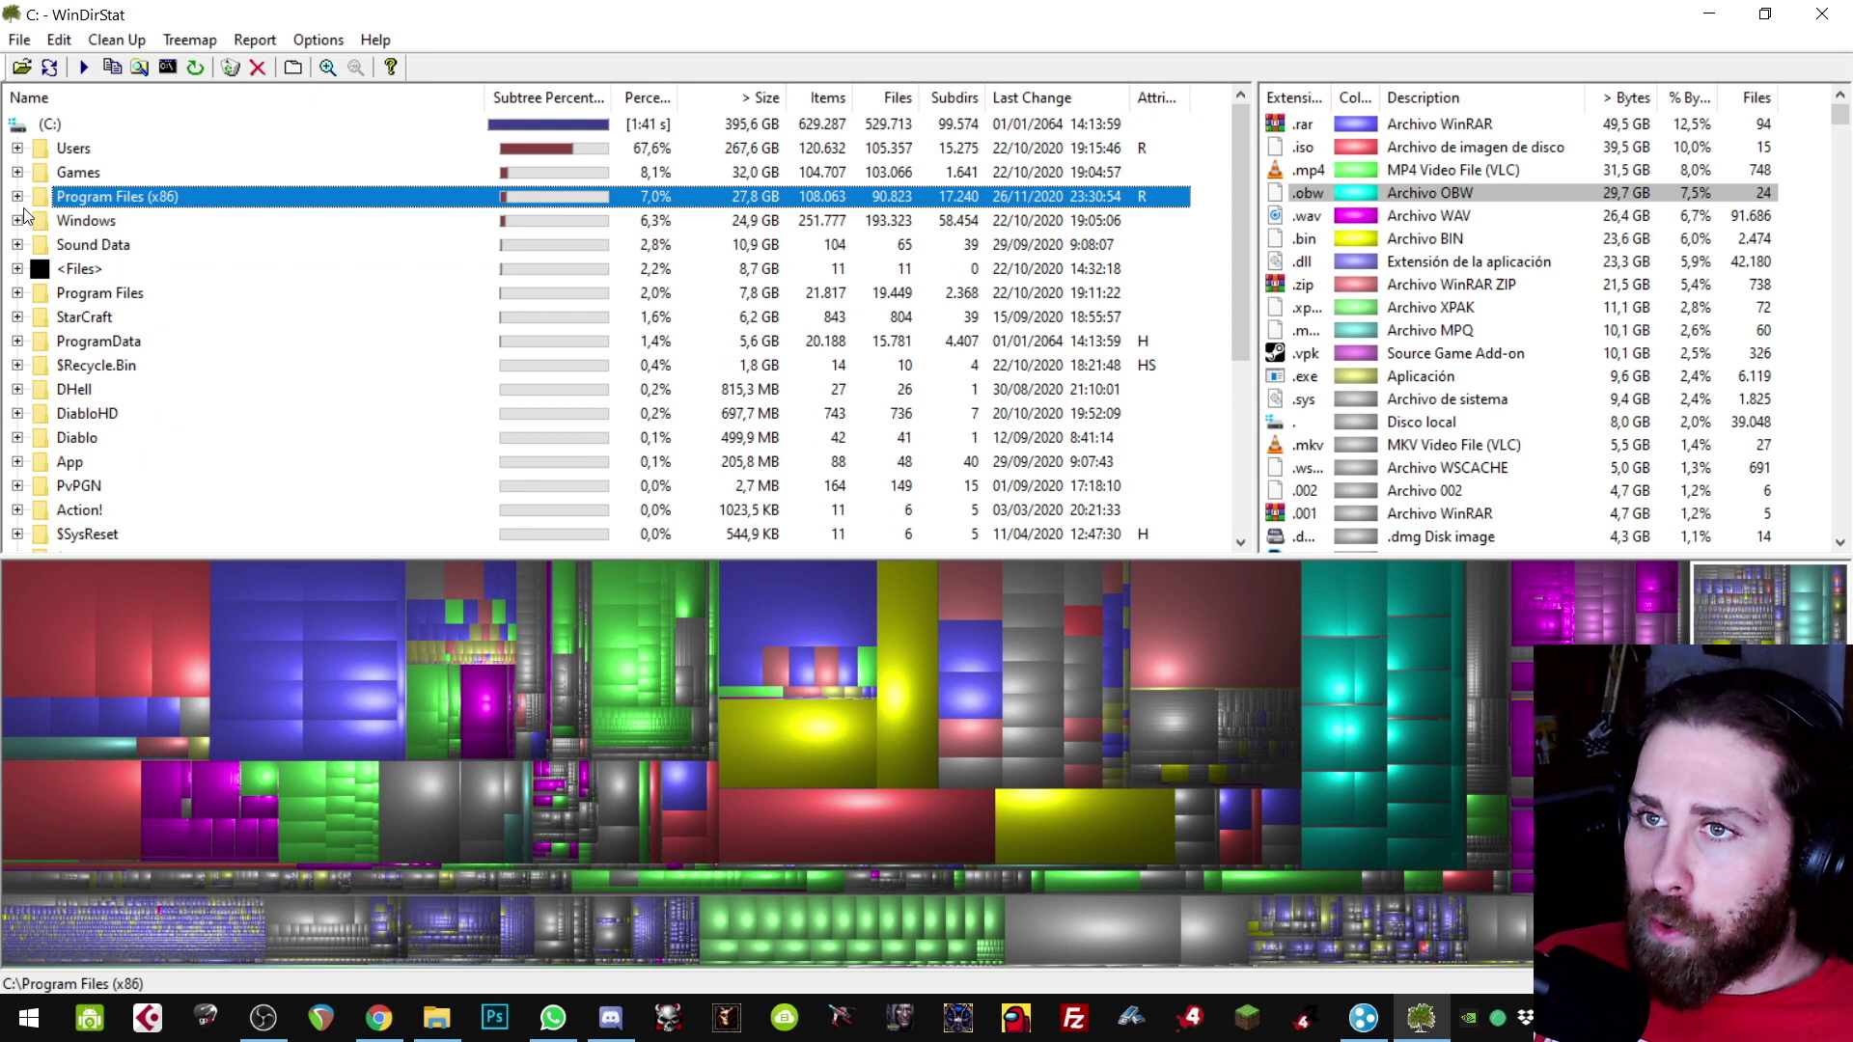
click(792, 737)
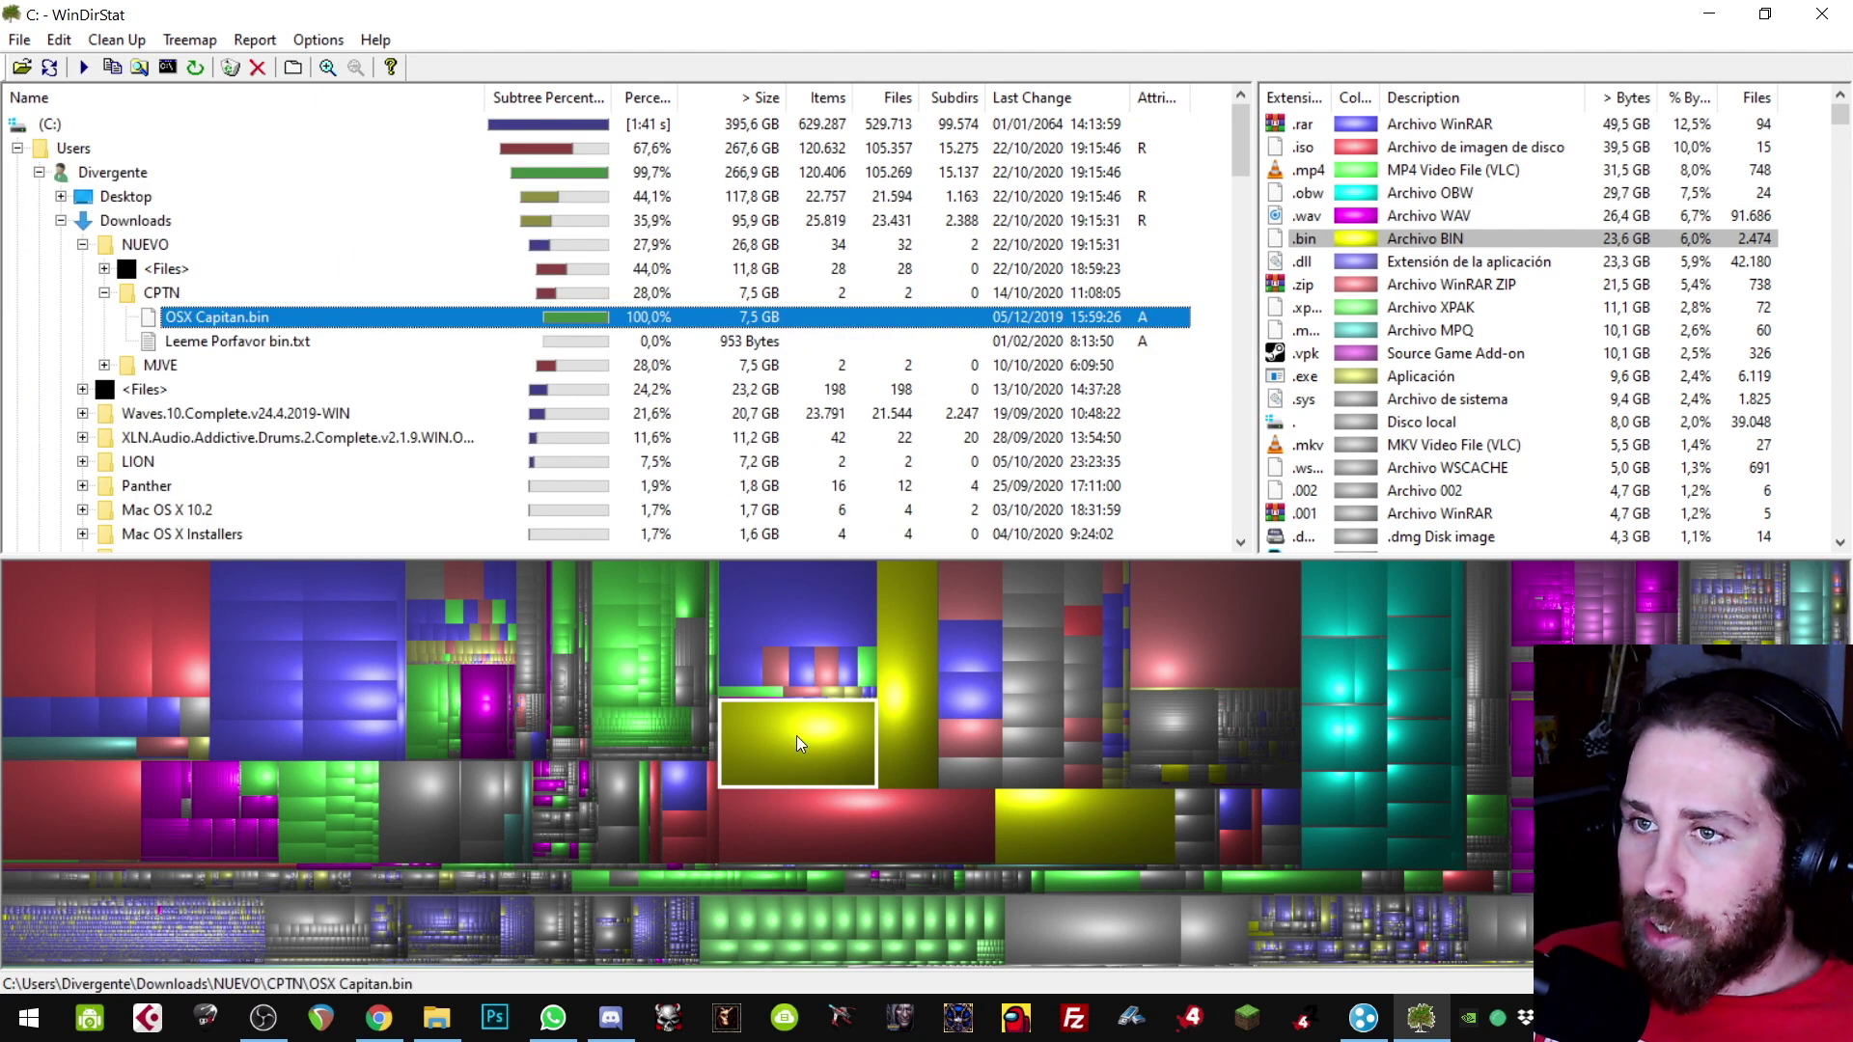
click(903, 673)
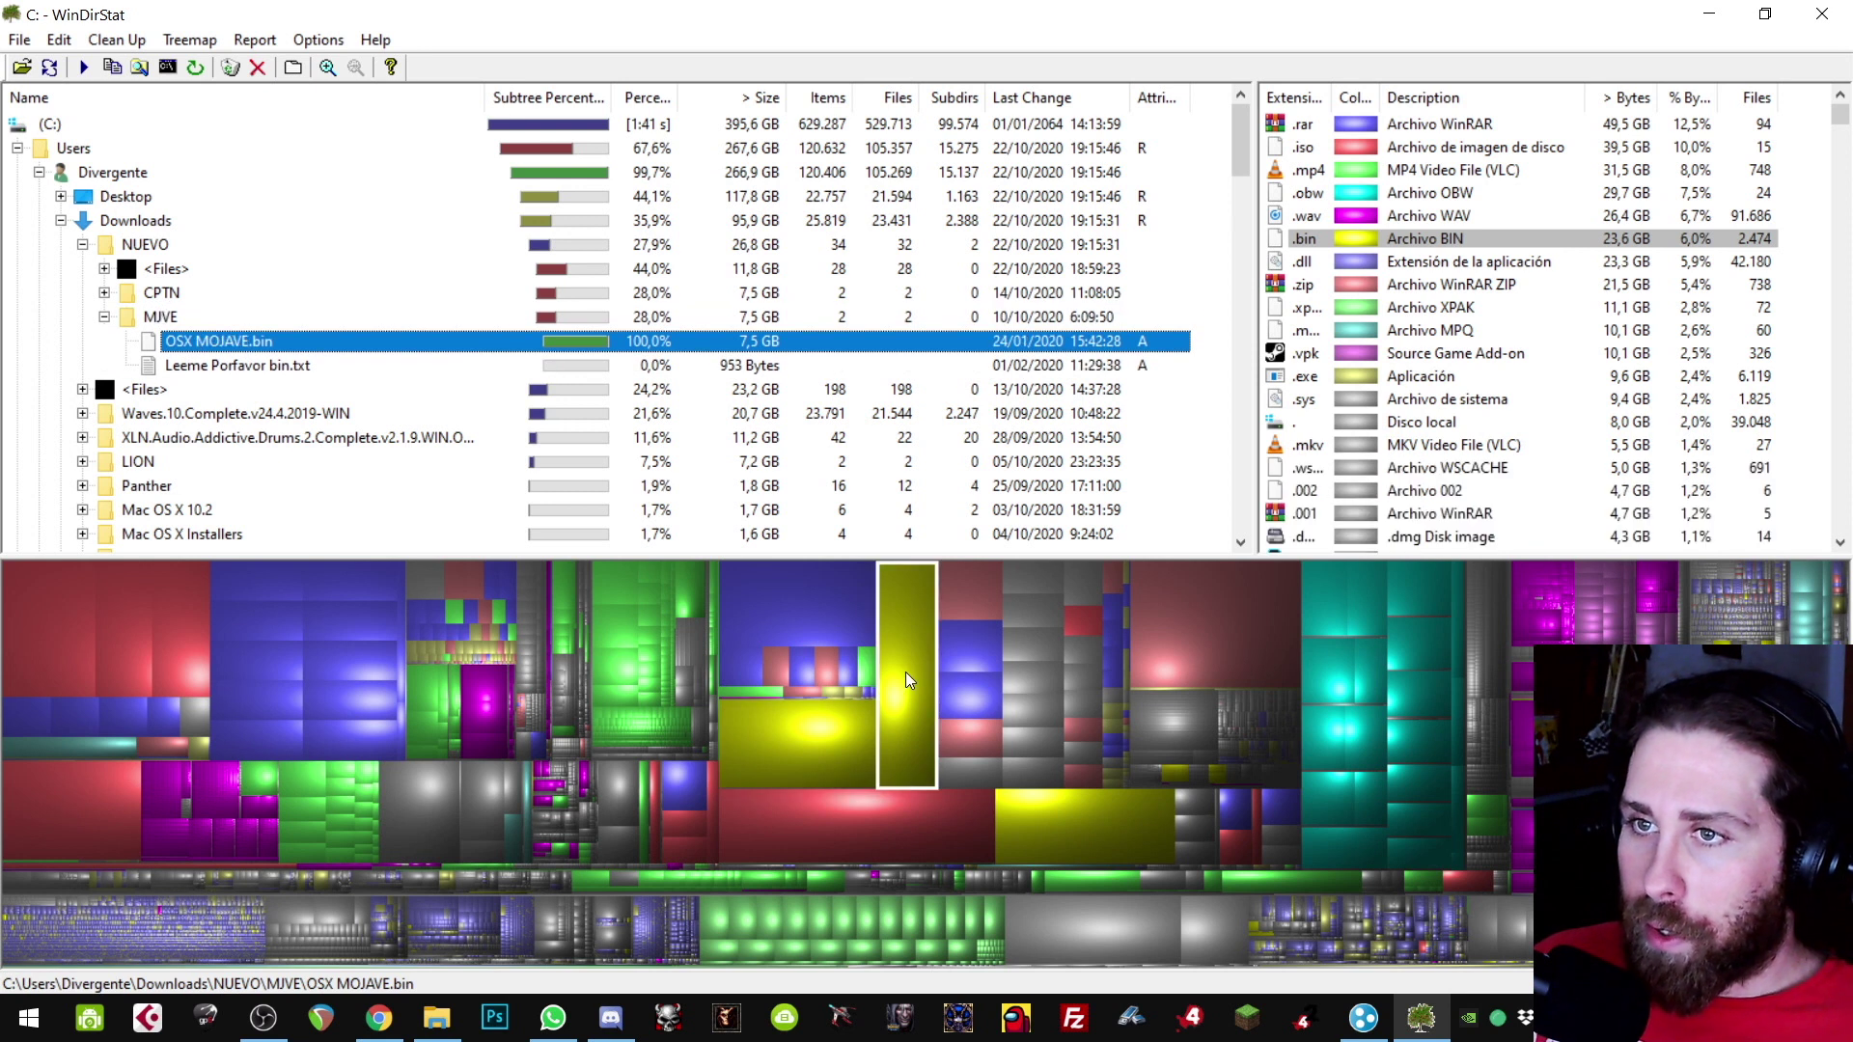
click(902, 820)
click(1110, 822)
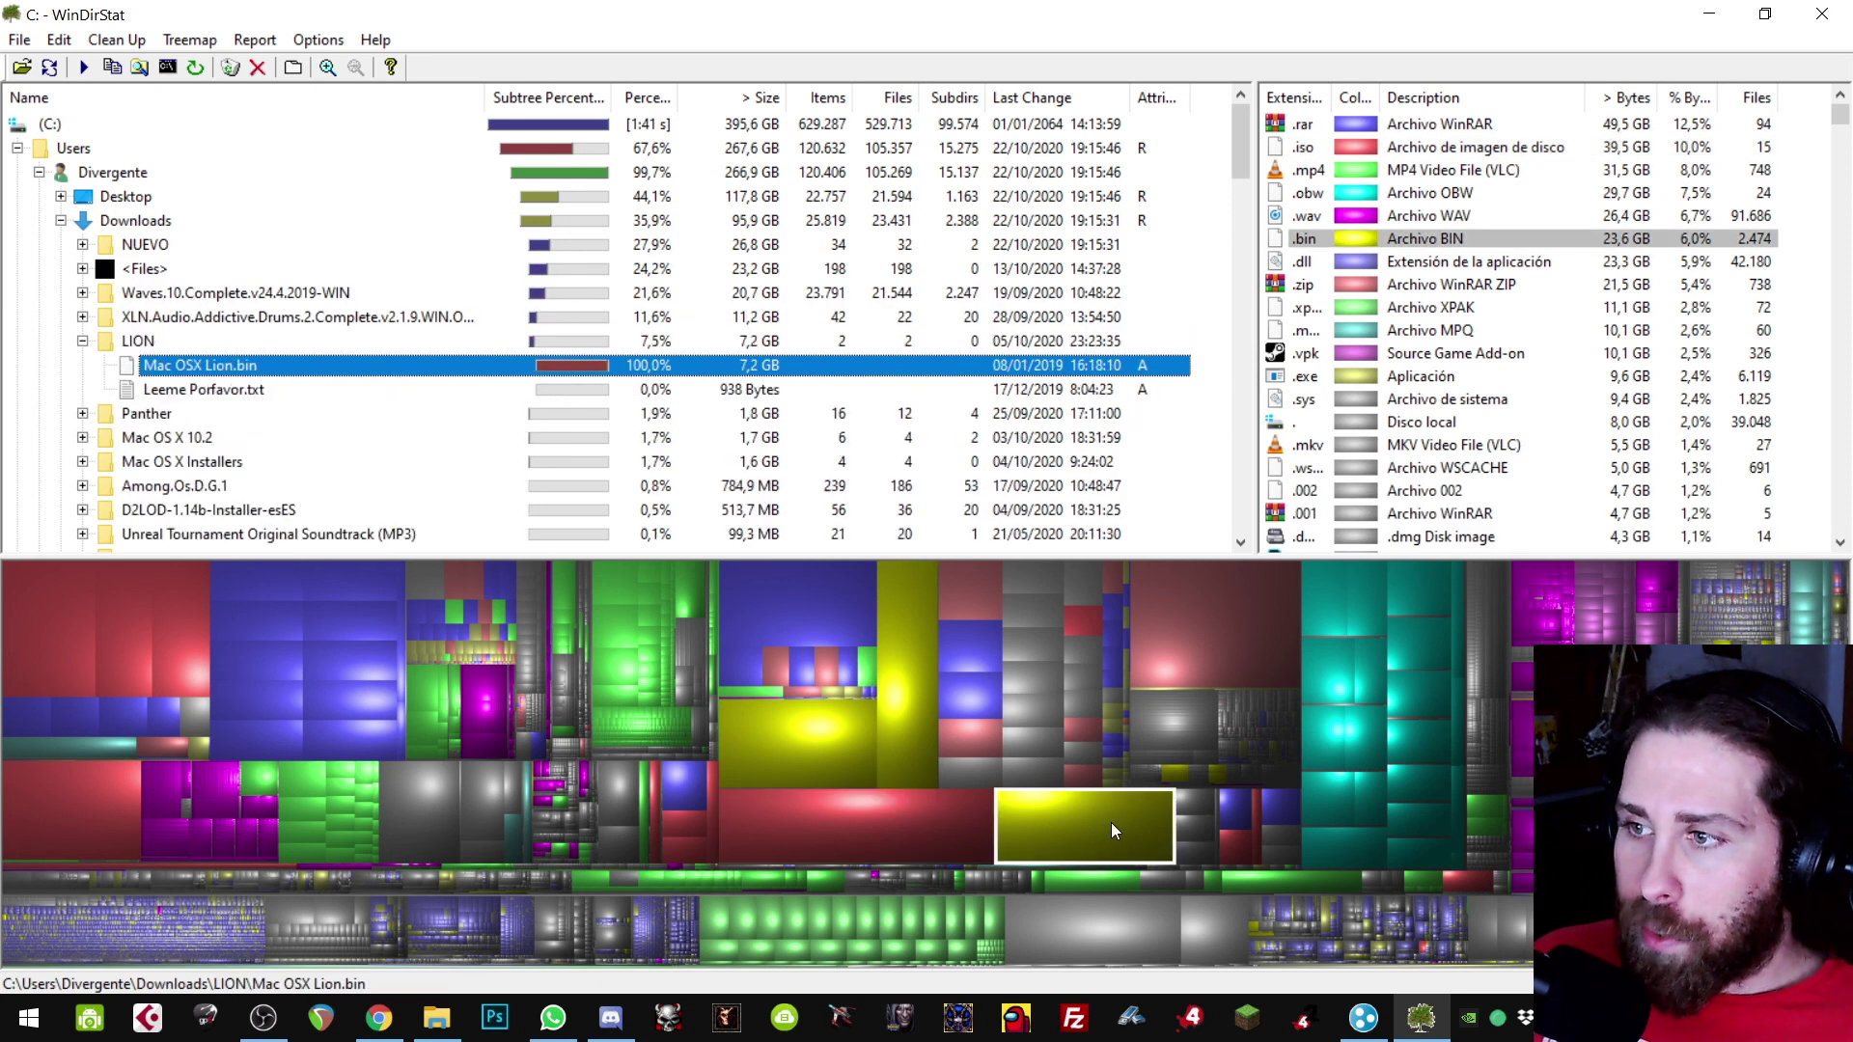
Step: Identify hiberfil.sys, the largest SoftwareDistribution download file and ADAP1053_Modern_Jazz_Sticks.xpak from their treemap blocks
click(1104, 945)
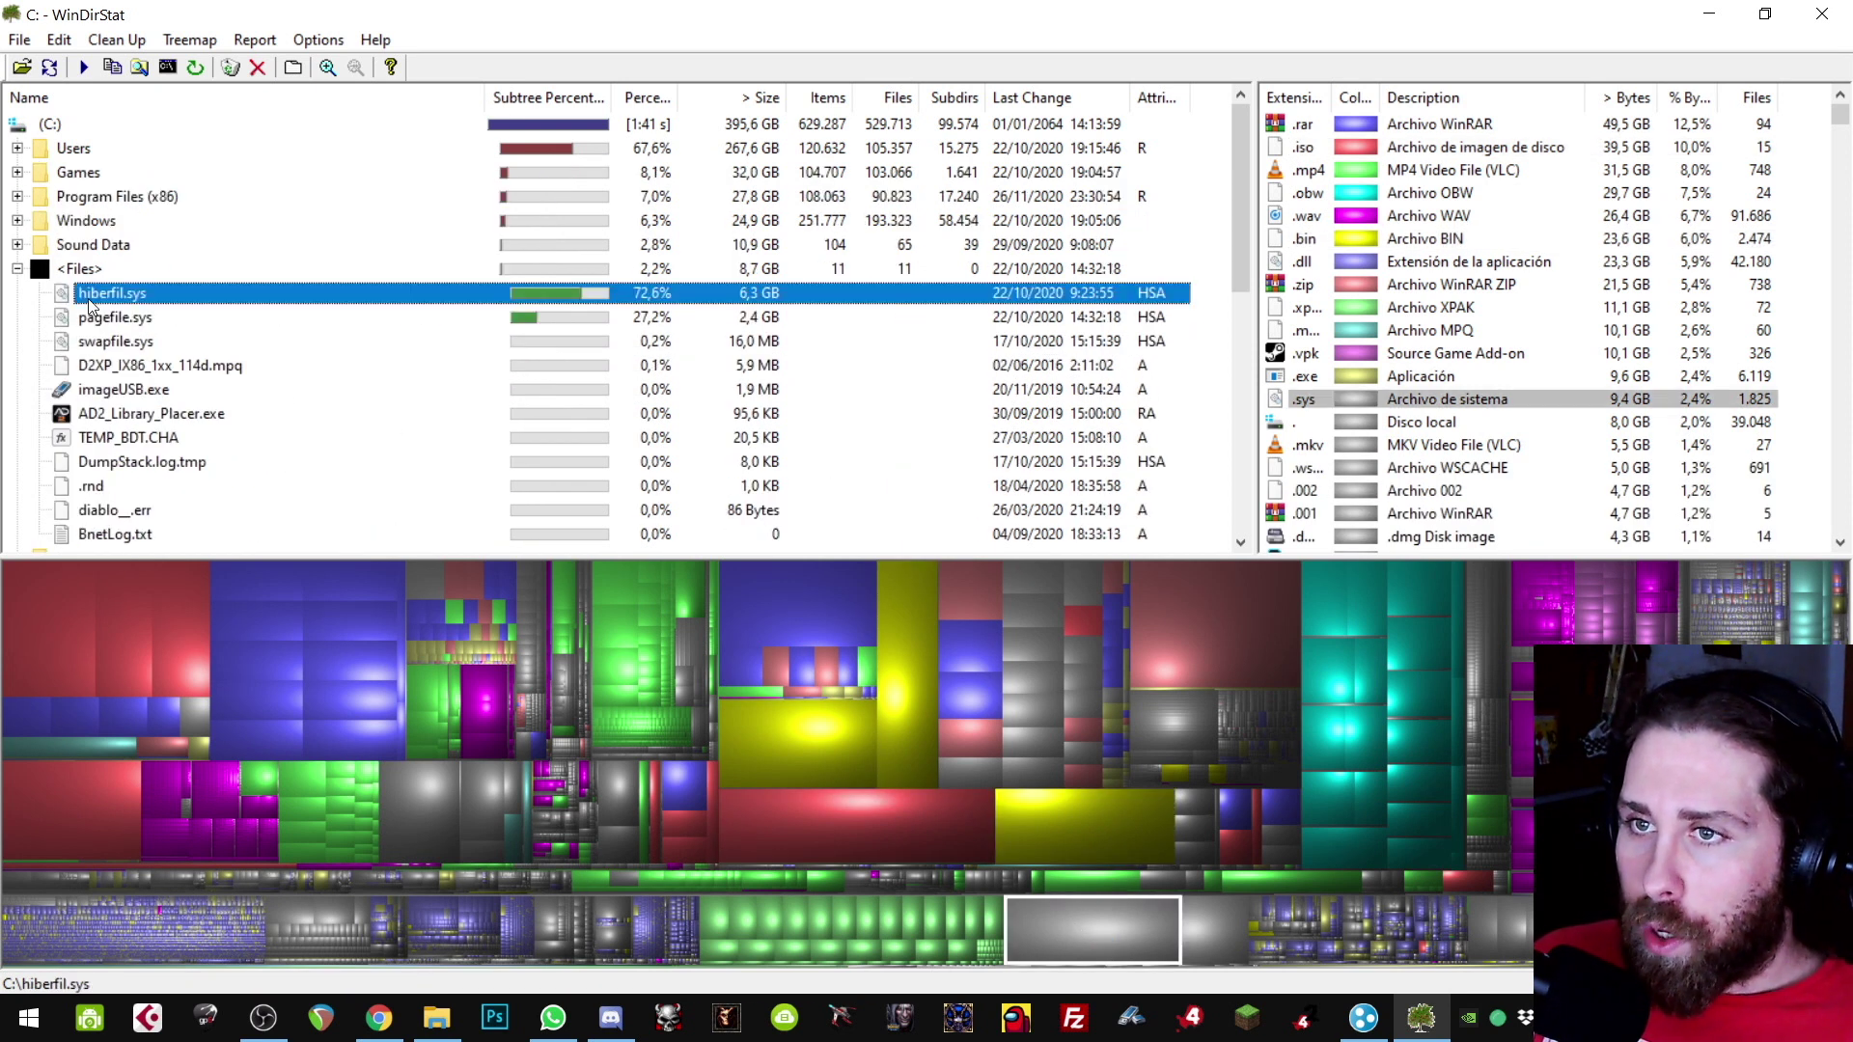
click(558, 928)
click(547, 919)
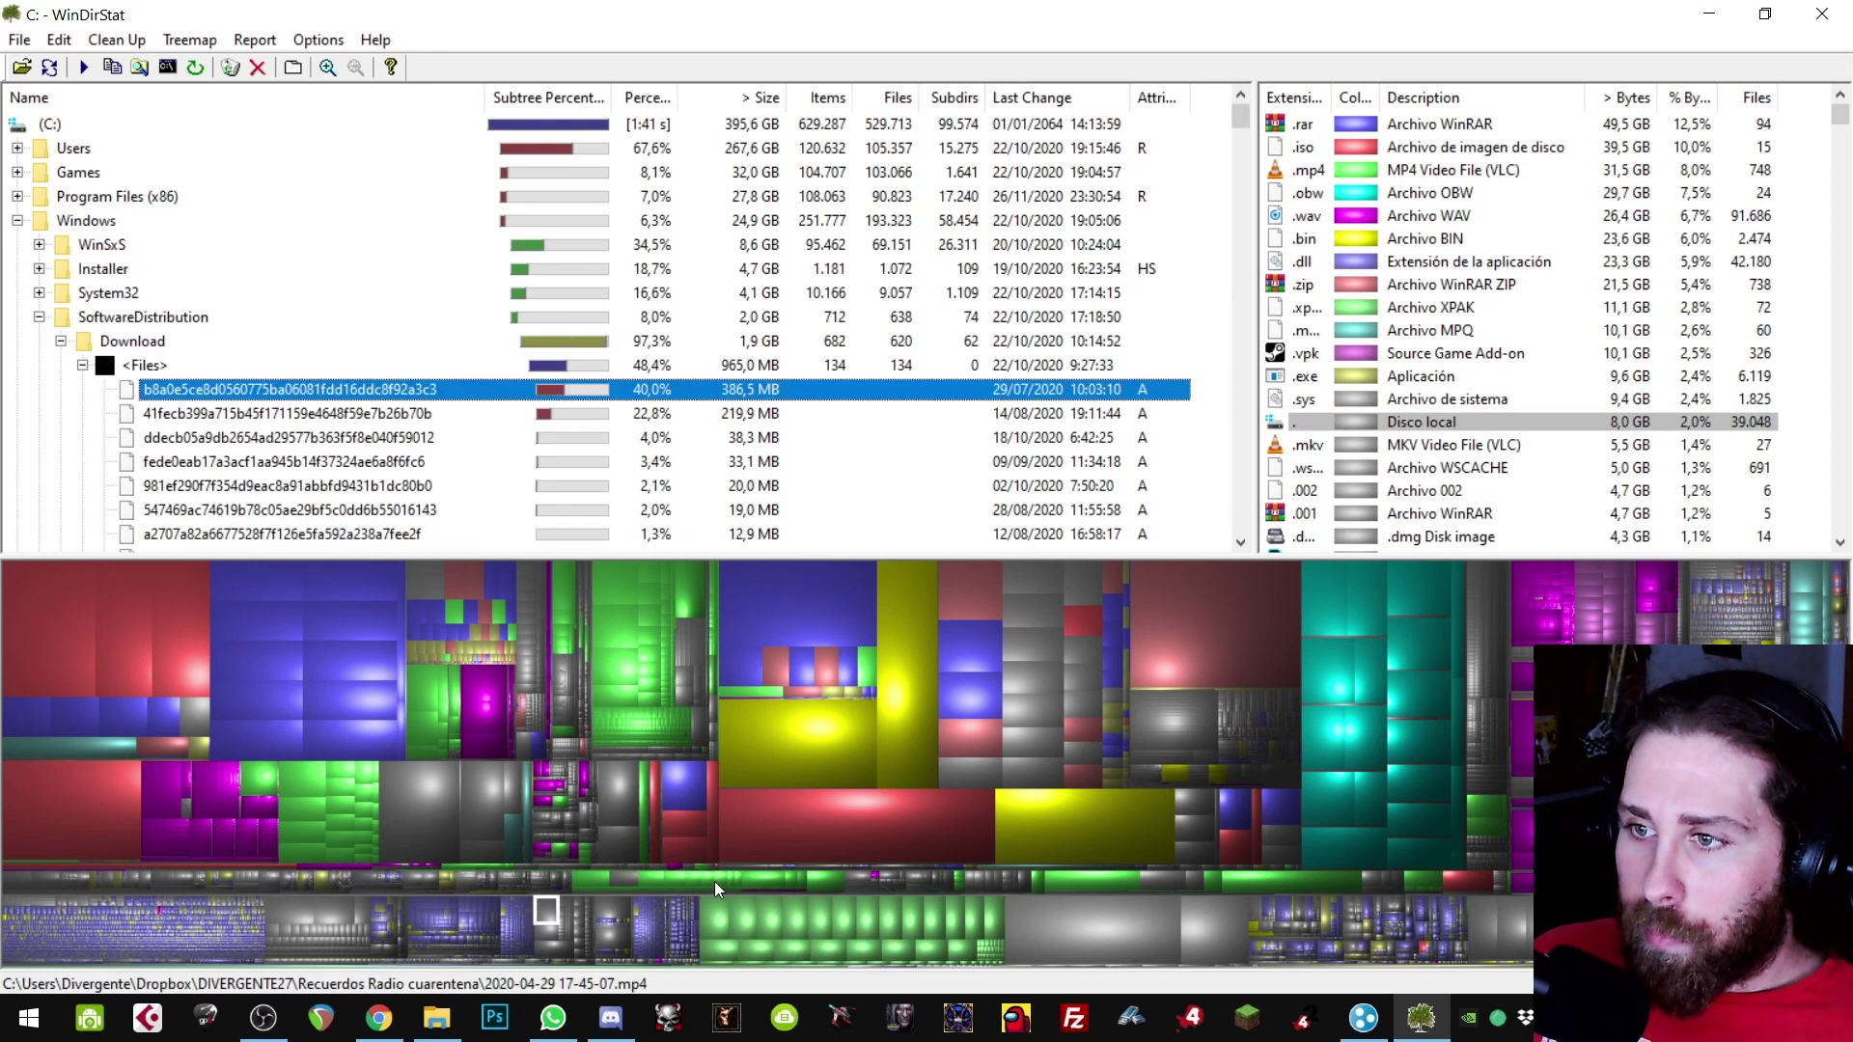
click(749, 917)
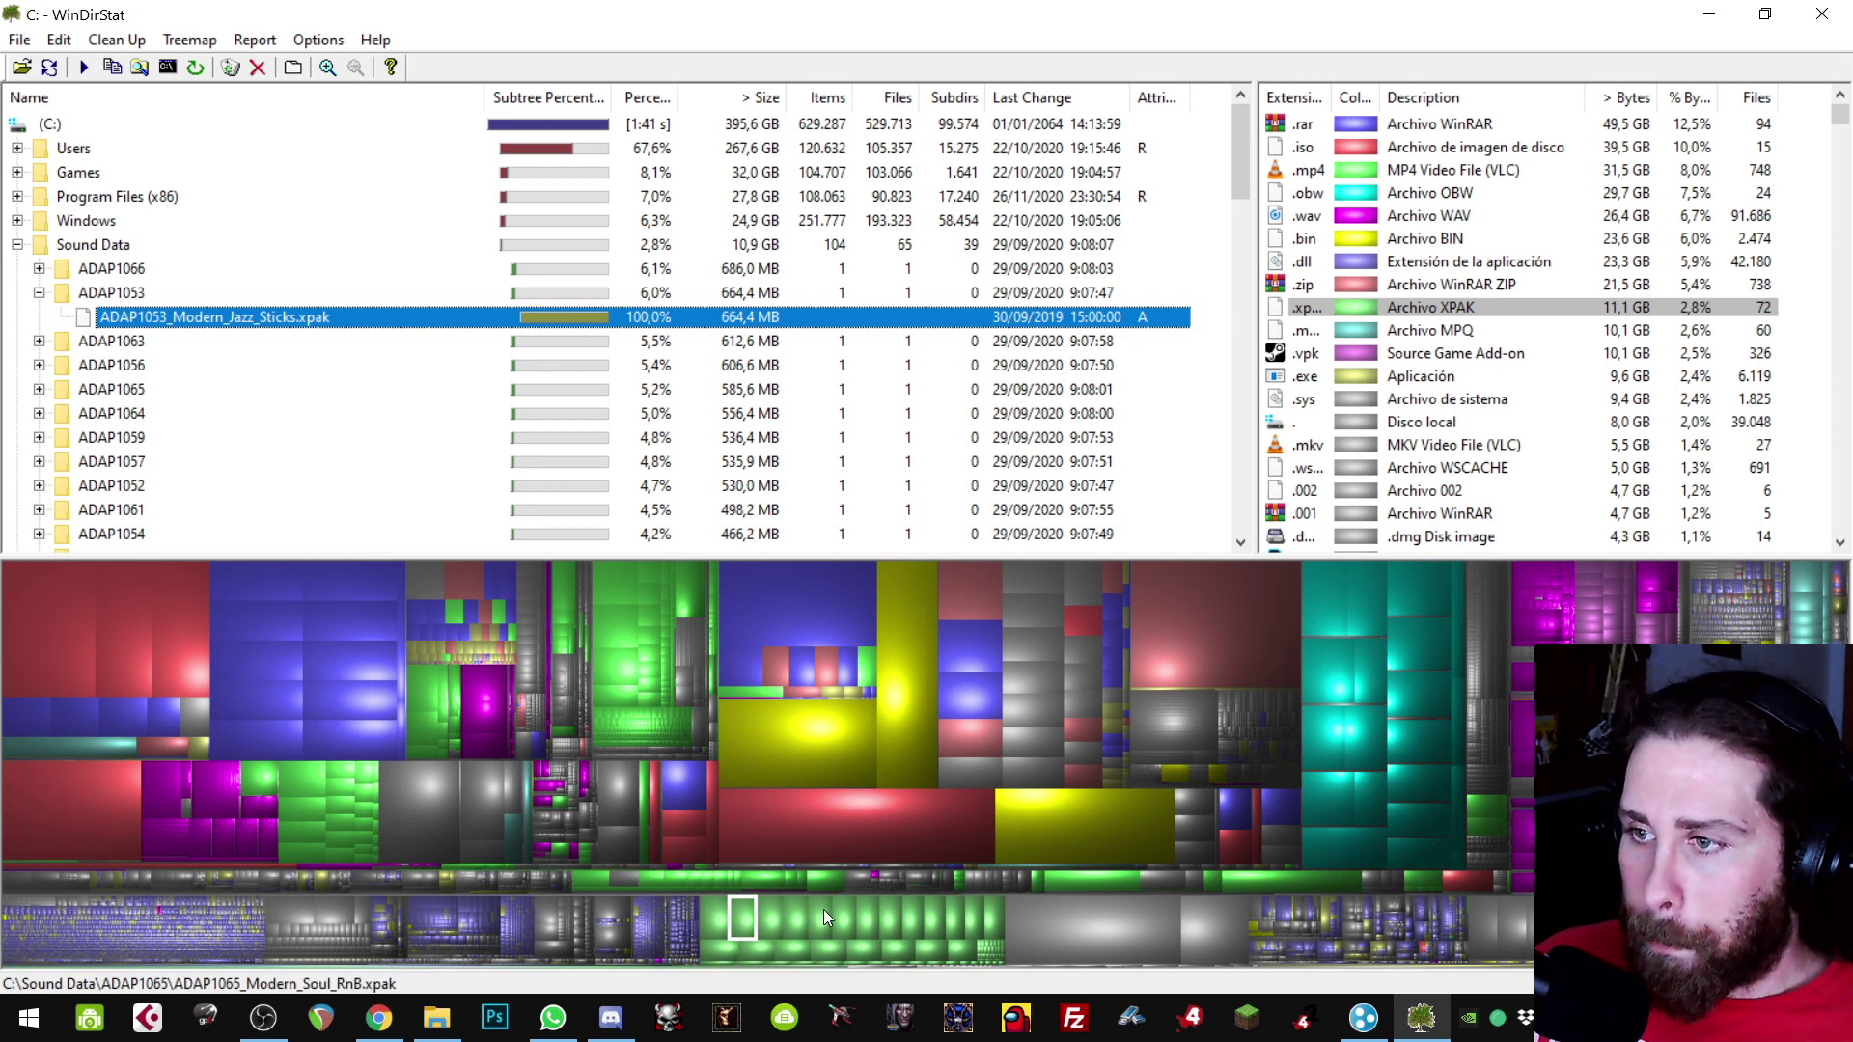
Step: Switch to File Explorer, check the available space on Disco local (C:) and open the drive
click(437, 1018)
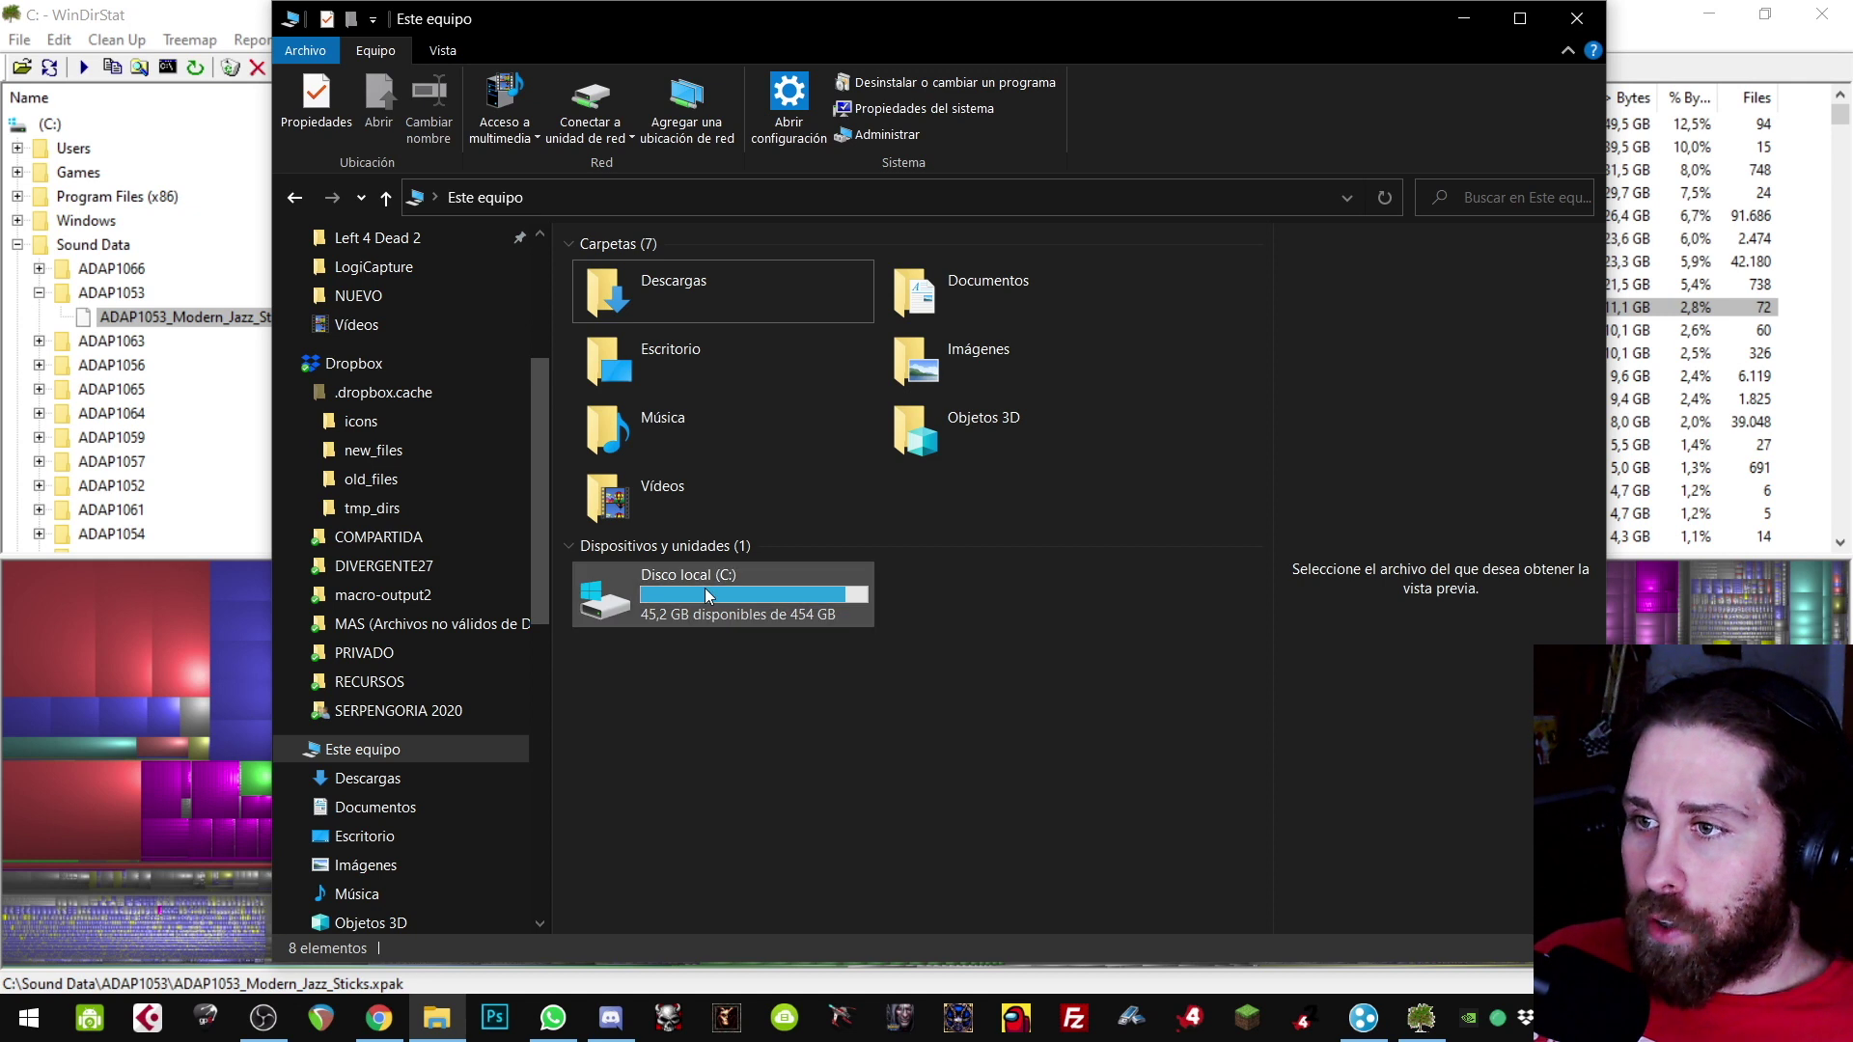
mouse_move(645, 618)
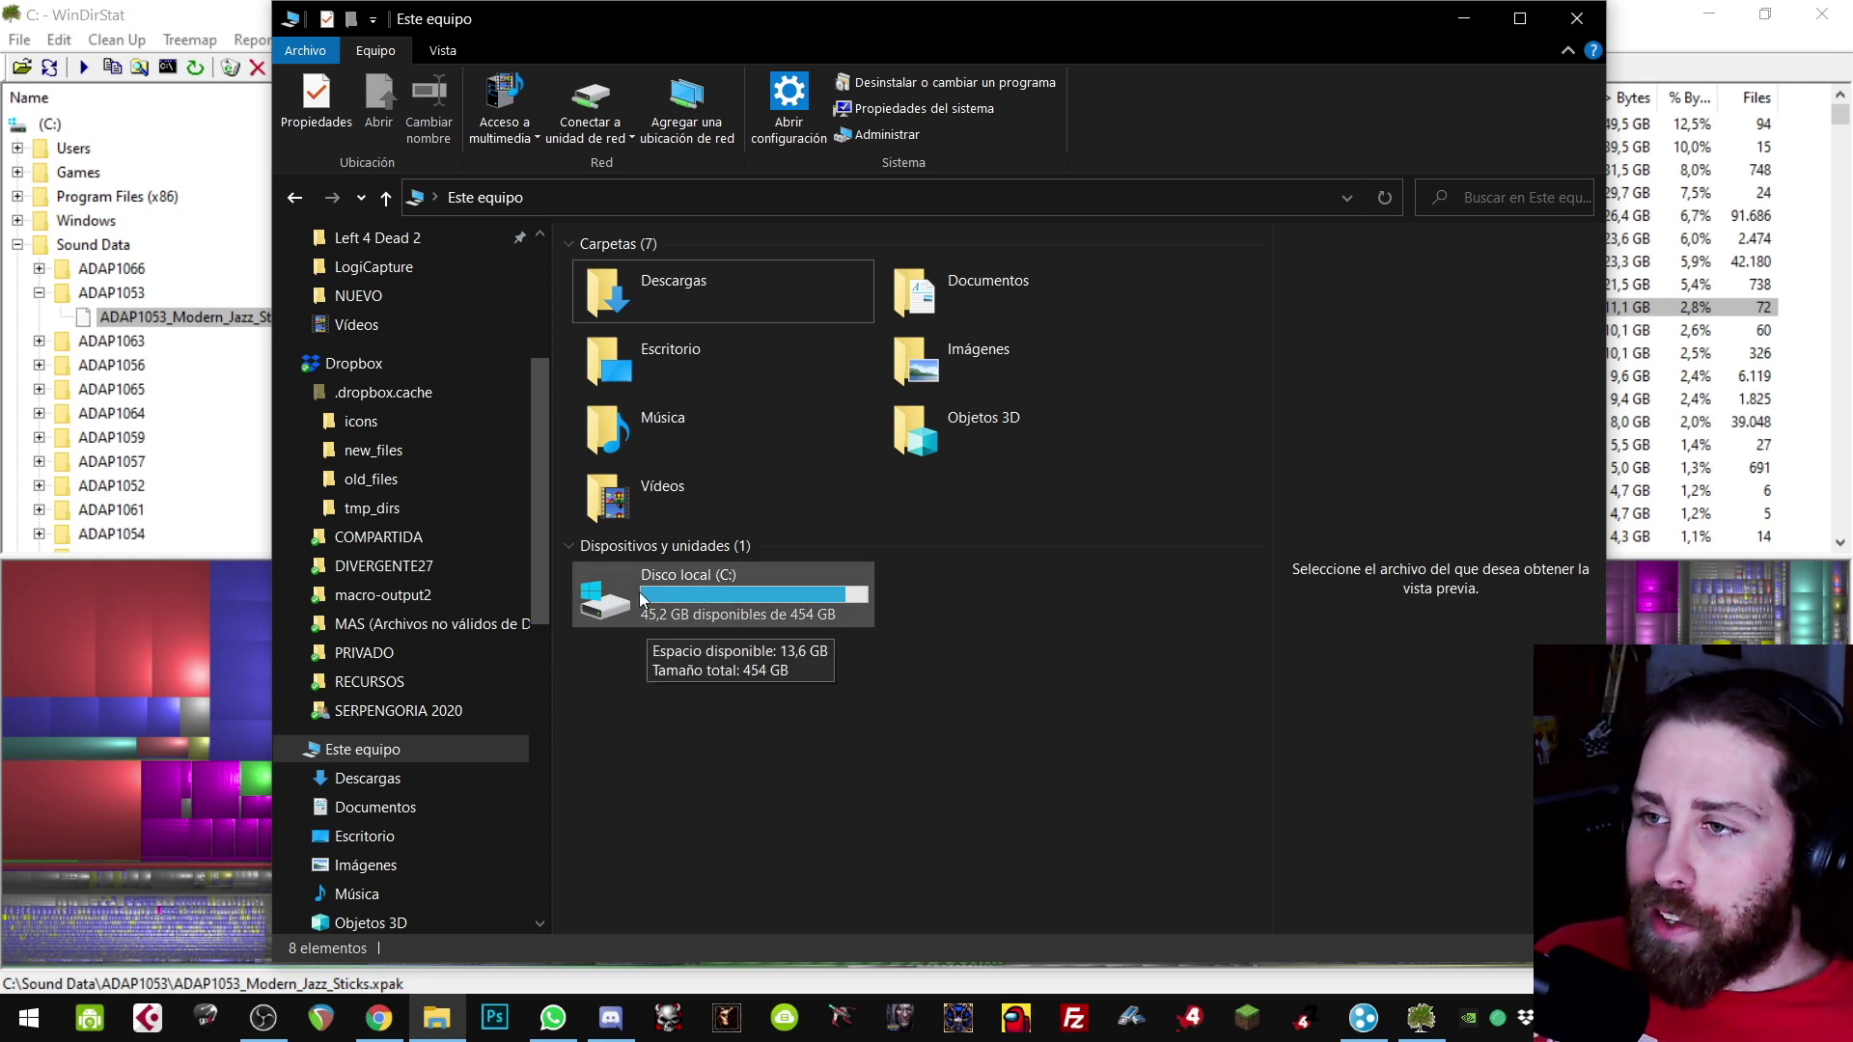
double_click(664, 600)
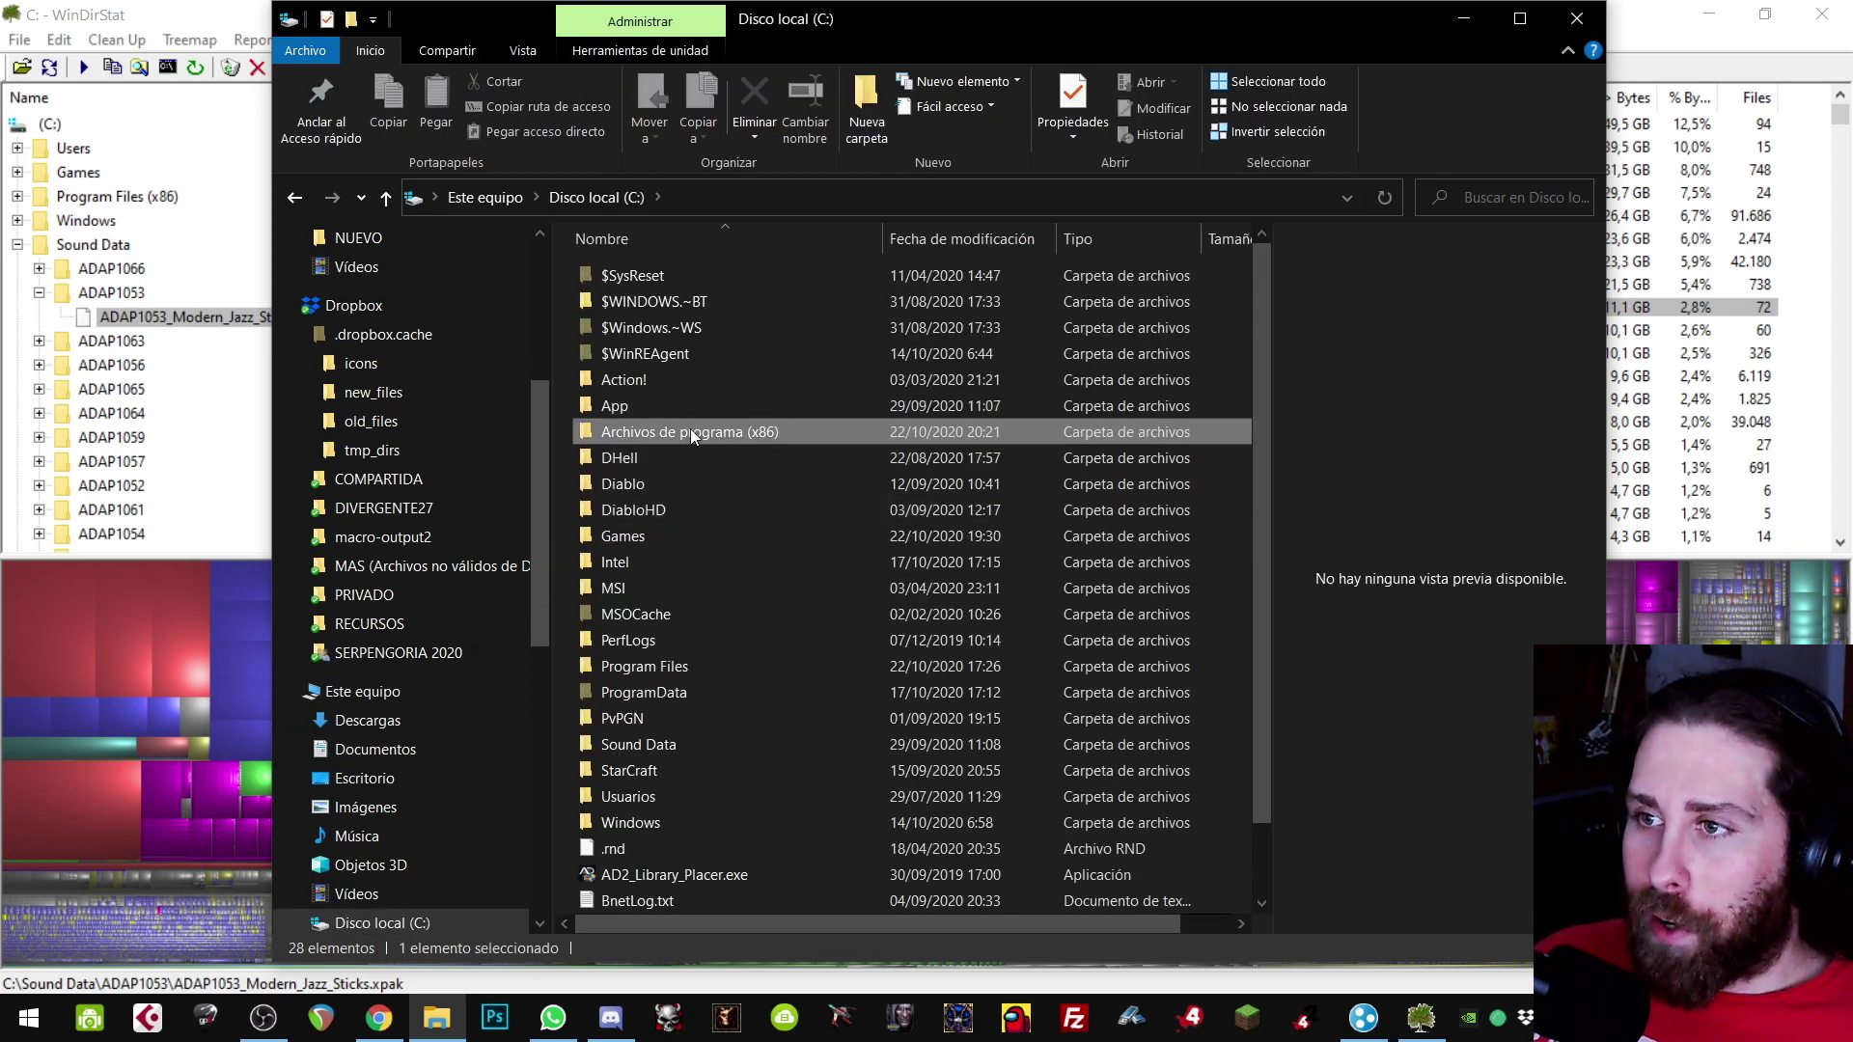
Step: Open the WarCraft III folder inside Archivos de programa (x86) and look through its contents
double_click(691, 431)
scroll(736, 656, down, 8)
scroll(735, 676, down, 4)
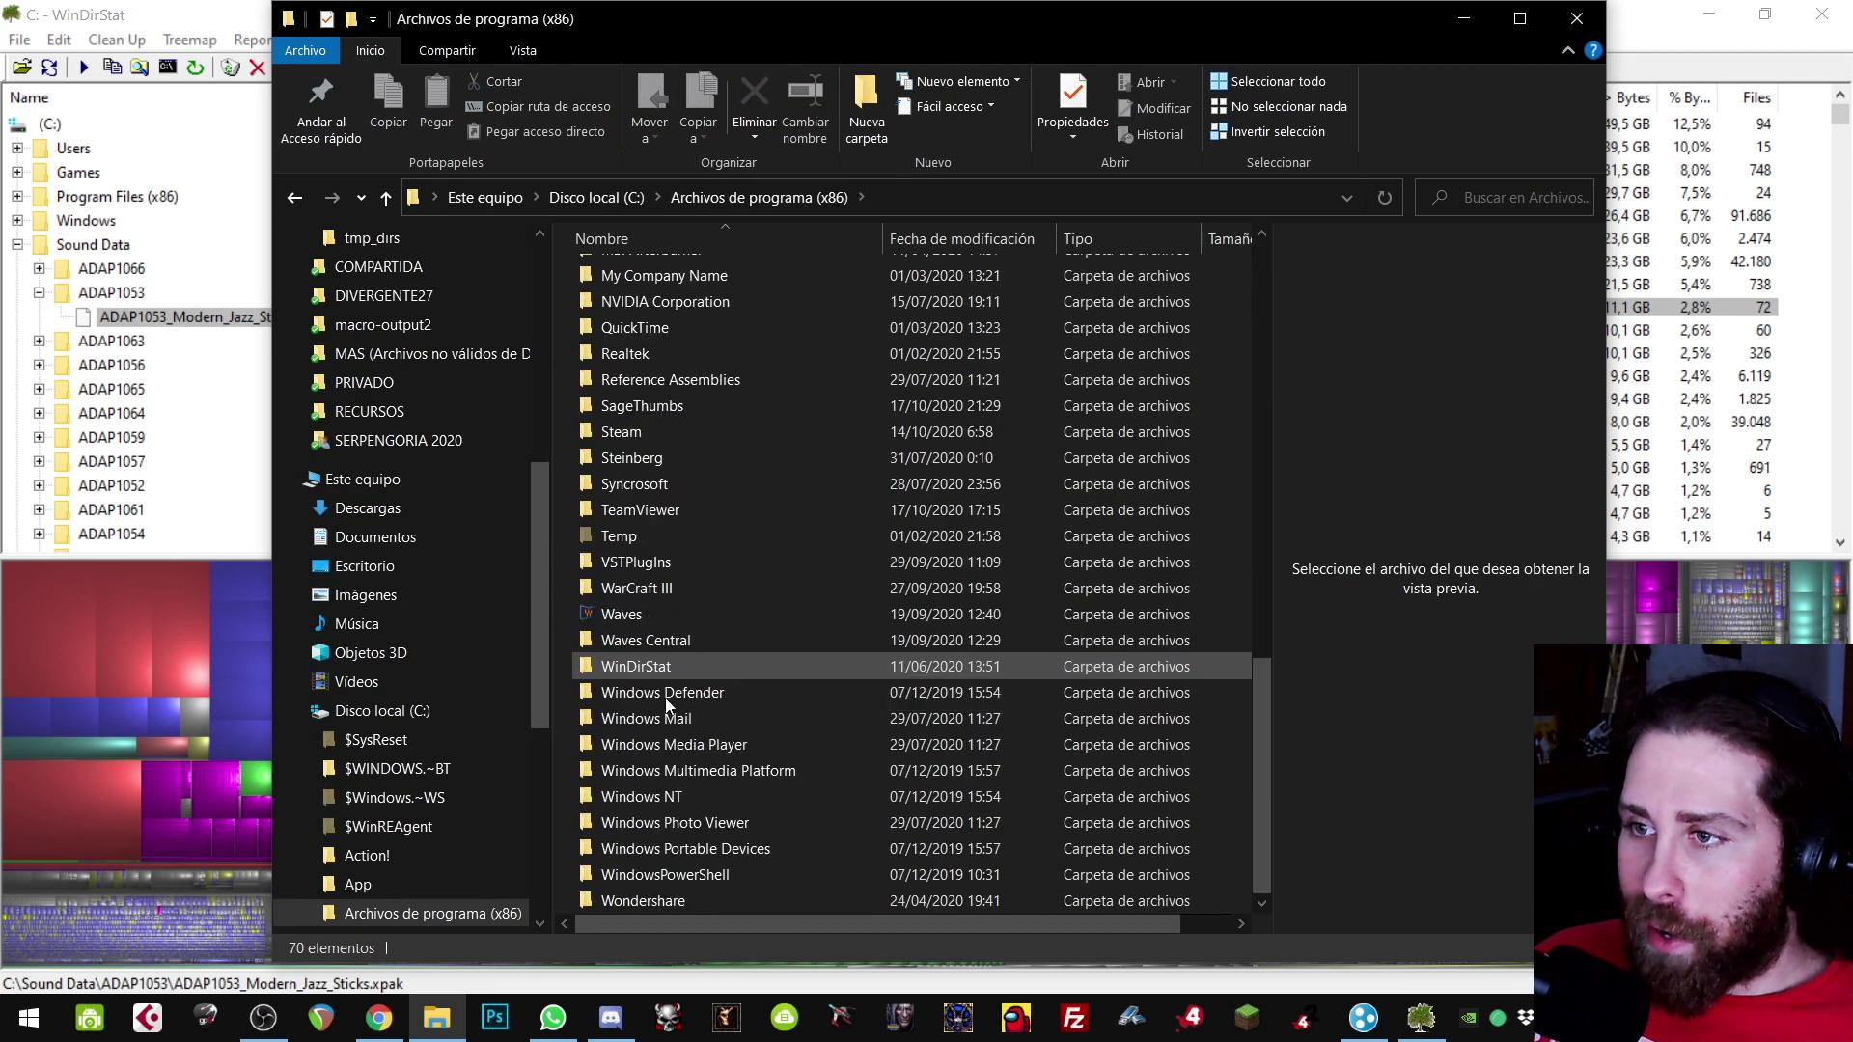
click(661, 590)
double_click(673, 593)
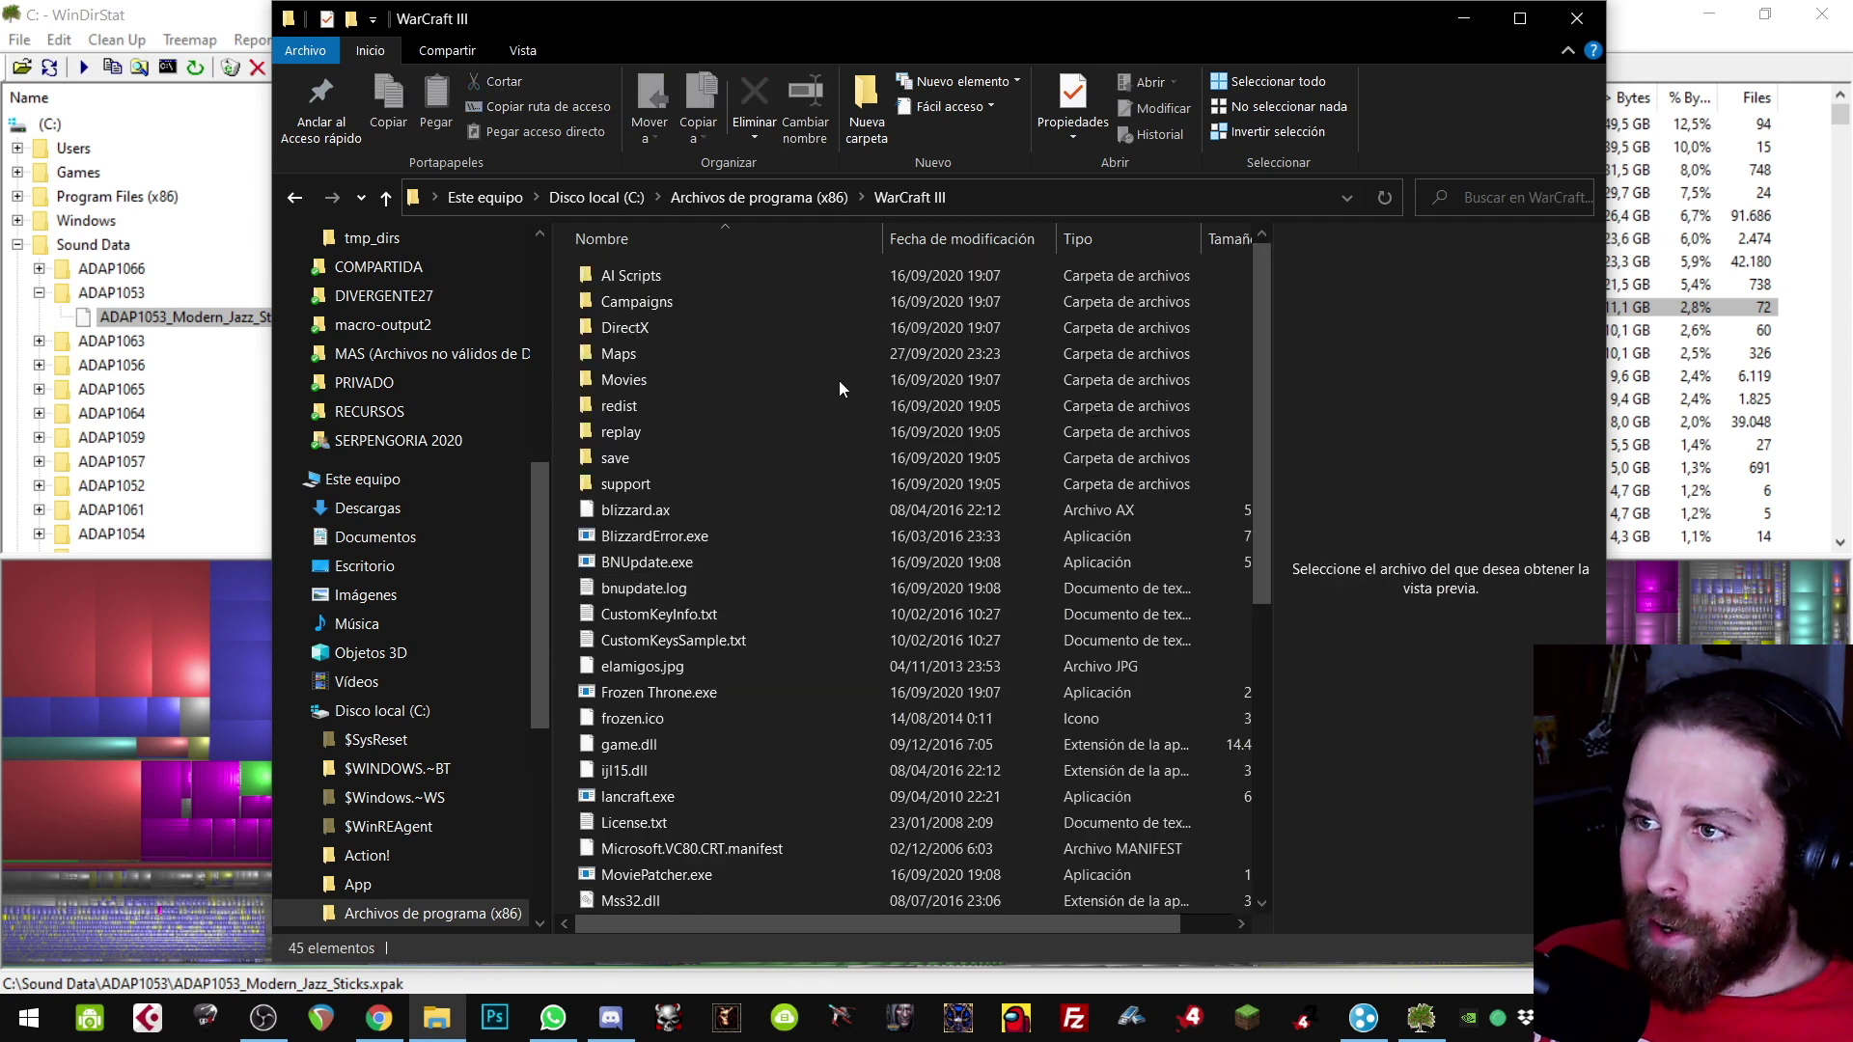
scroll(867, 492, down, 5)
scroll(803, 601, up, 5)
Step: Go back to Archivos de programa (x86), look over its folders and close File Explorer to return to WinDirStat
click(295, 197)
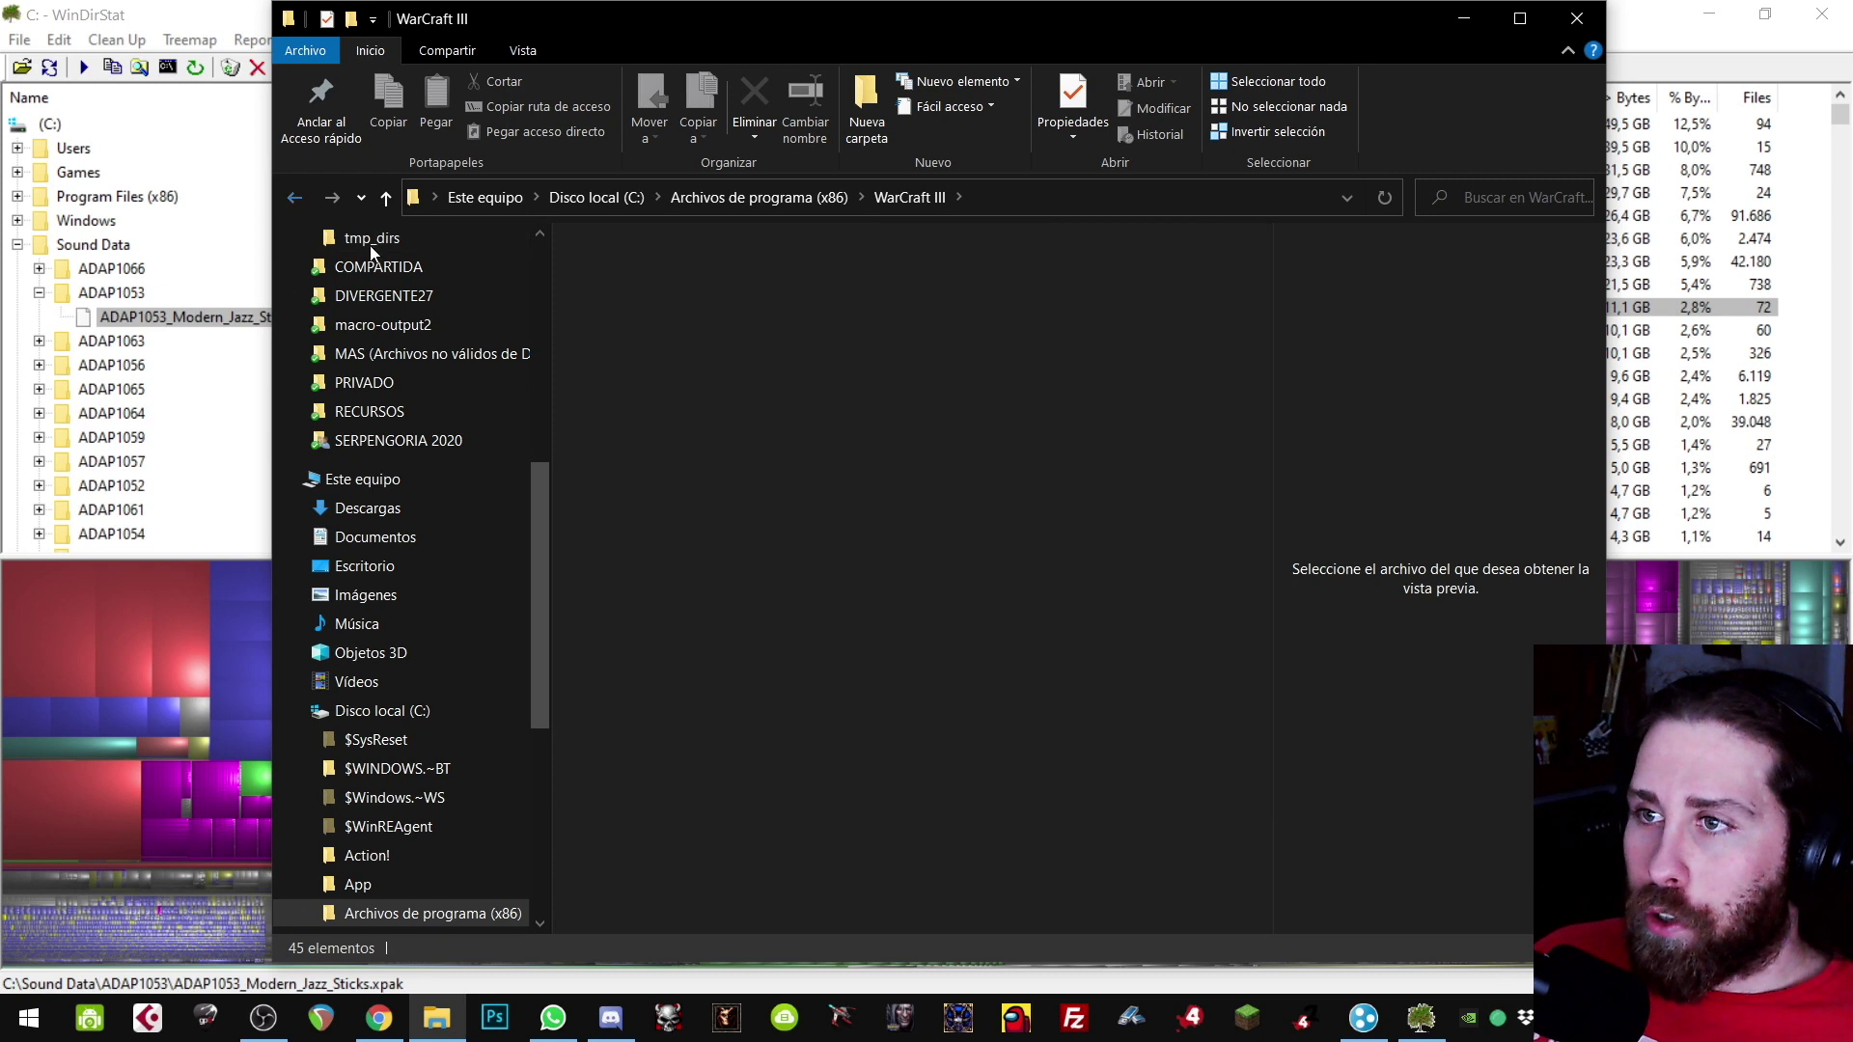
scroll(706, 799, down, 1)
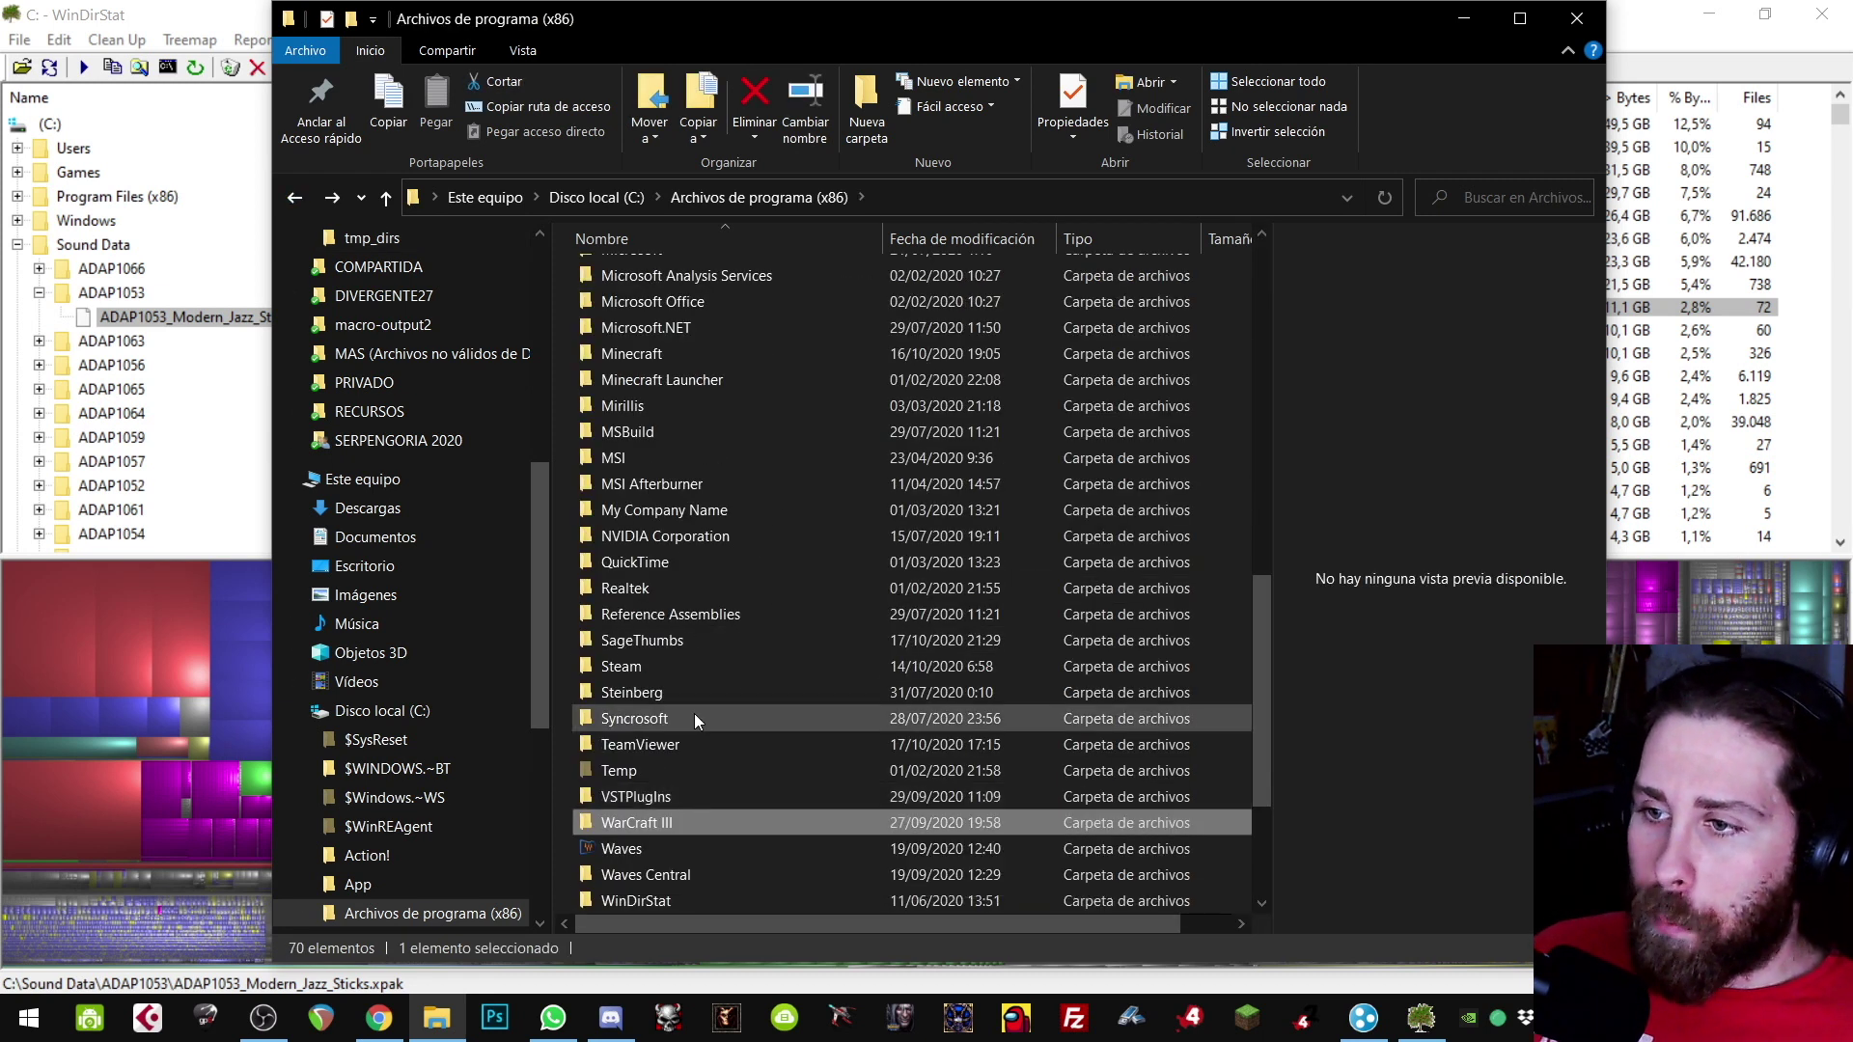
click(1572, 17)
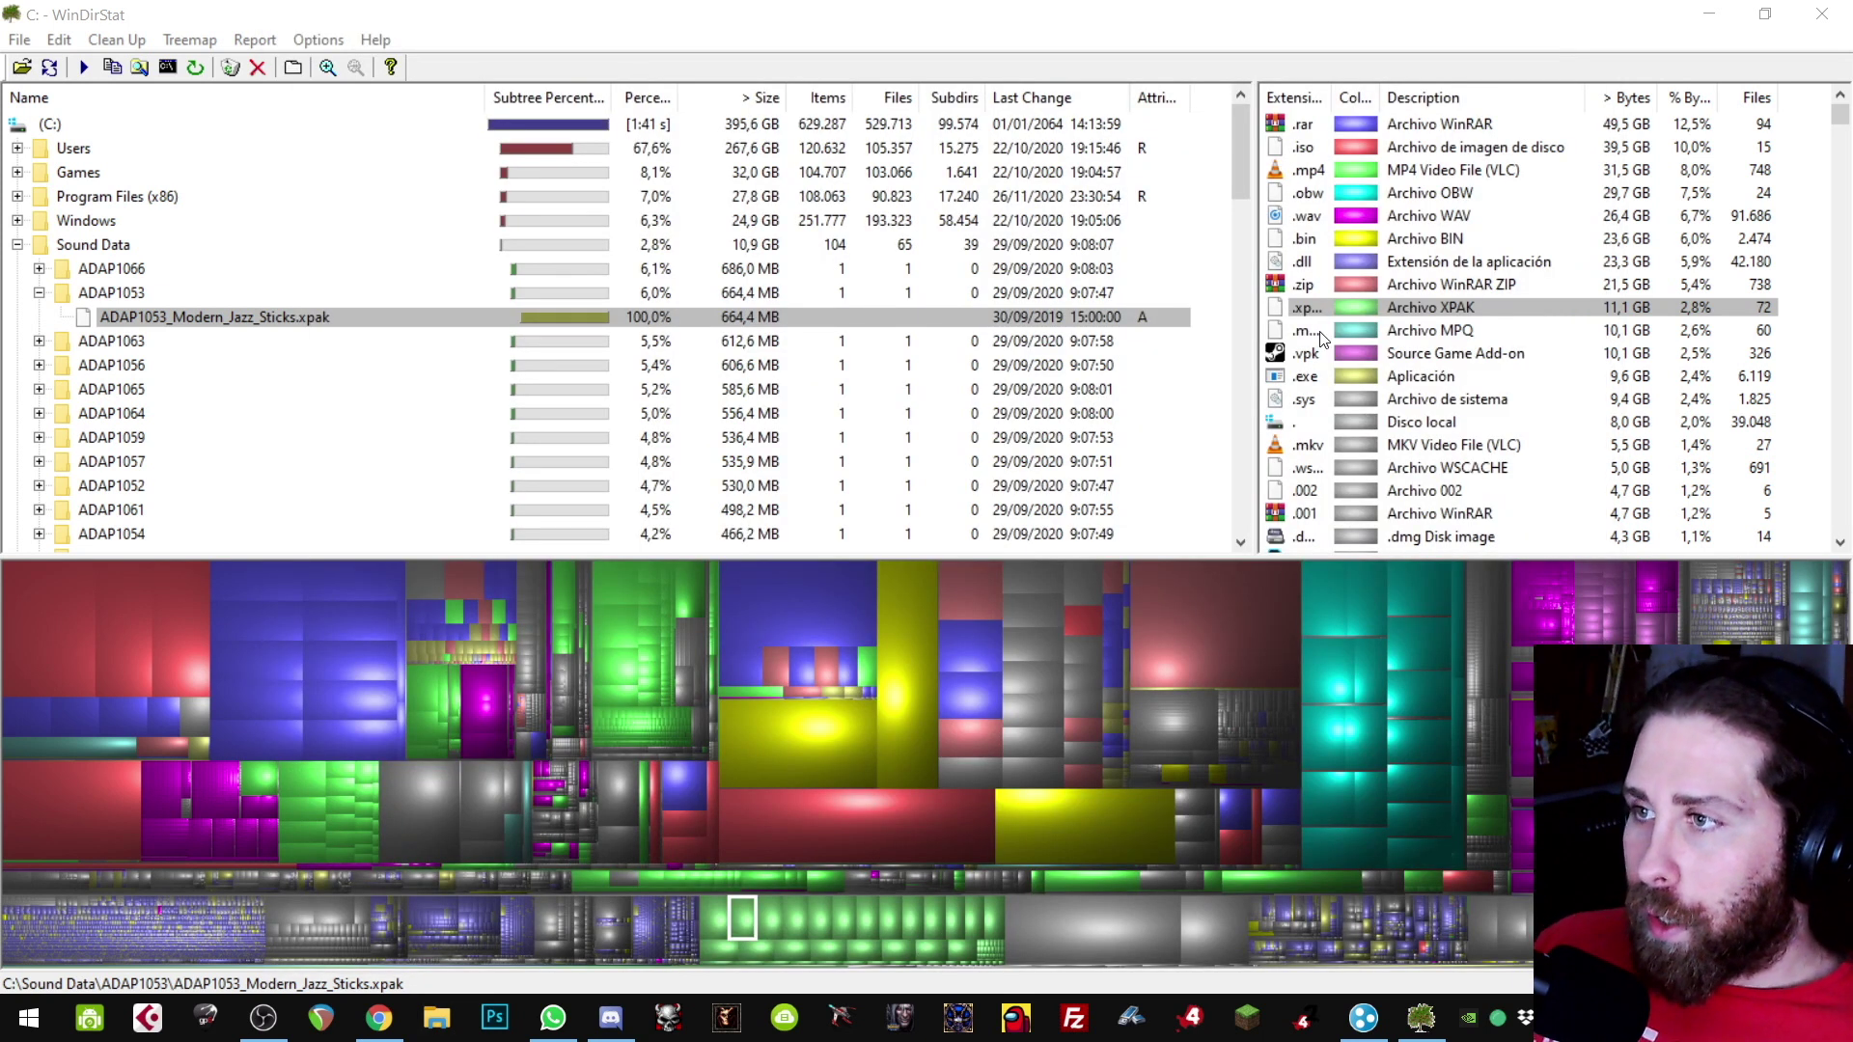
Step: Identify Mac OSX Lion.bin and soundb2.obw from their treemap blocks, then enlarge the treemap area
mouse_move(1260, 333)
mouse_down()
mouse_move(1336, 355)
mouse_move(1252, 347)
mouse_up()
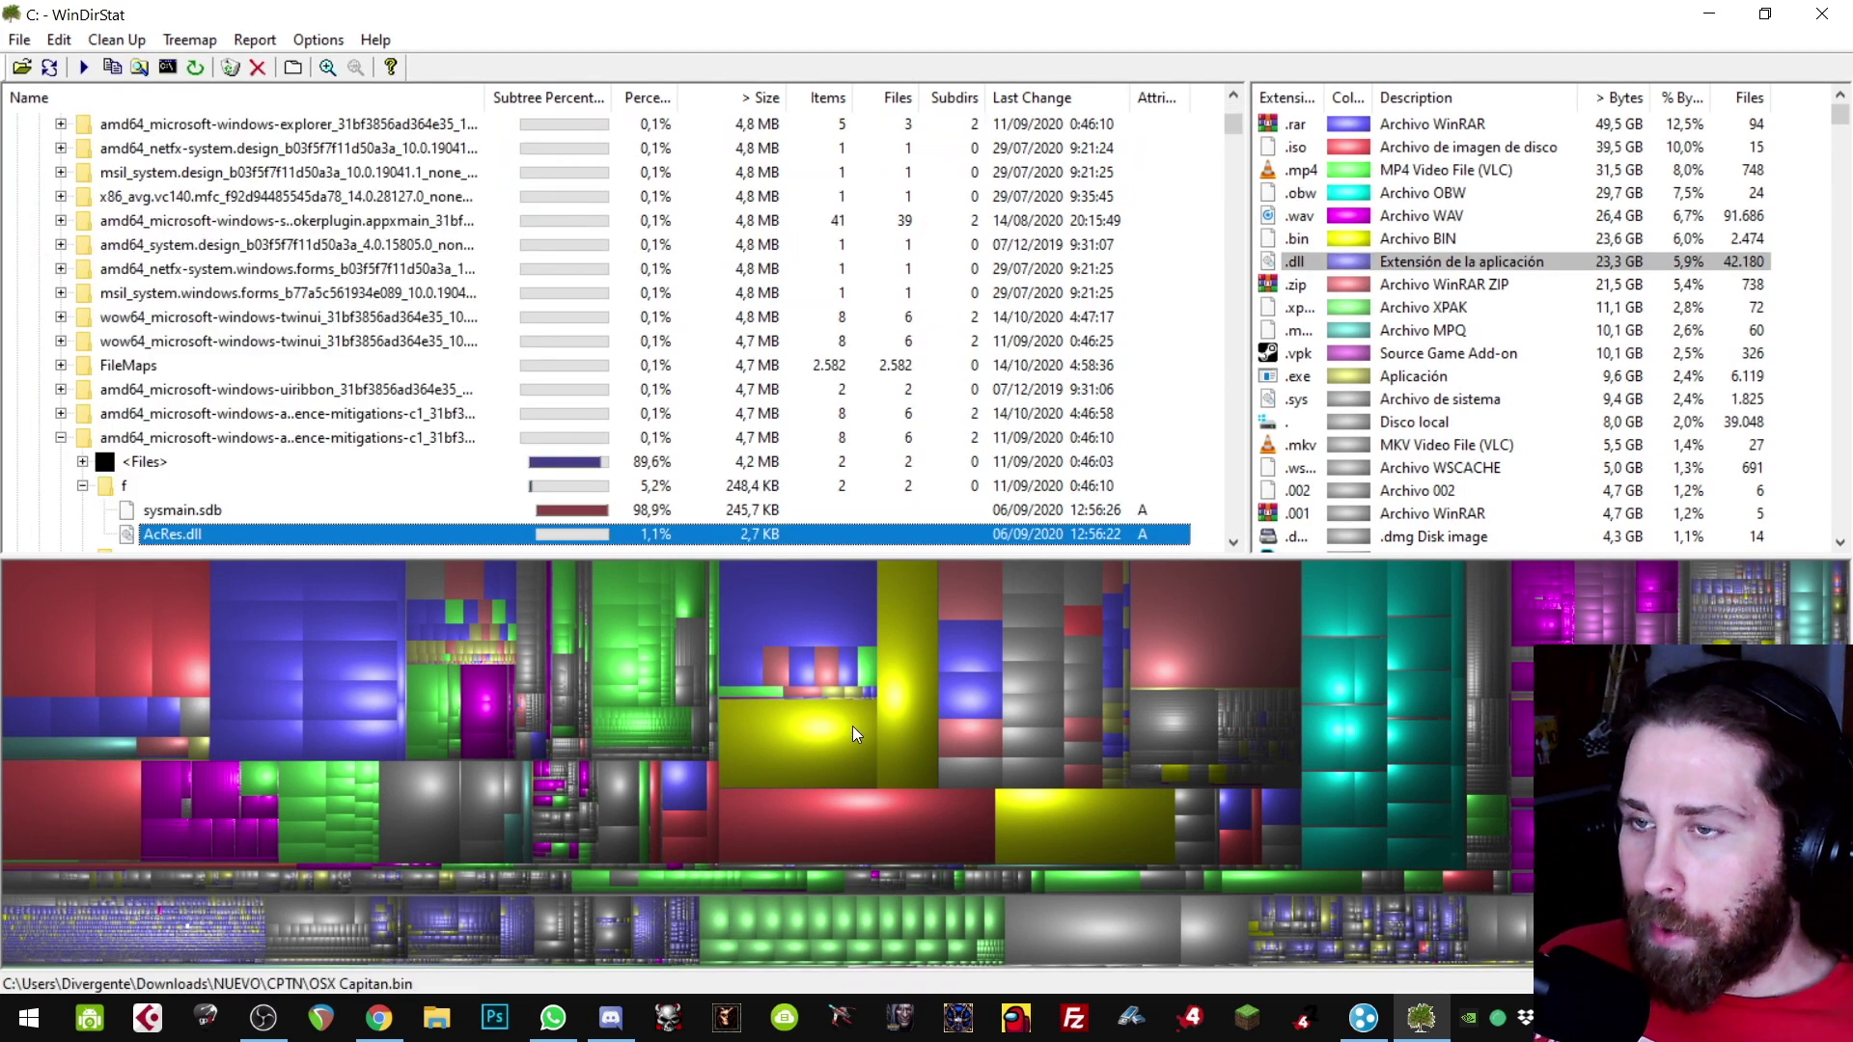
click(1127, 828)
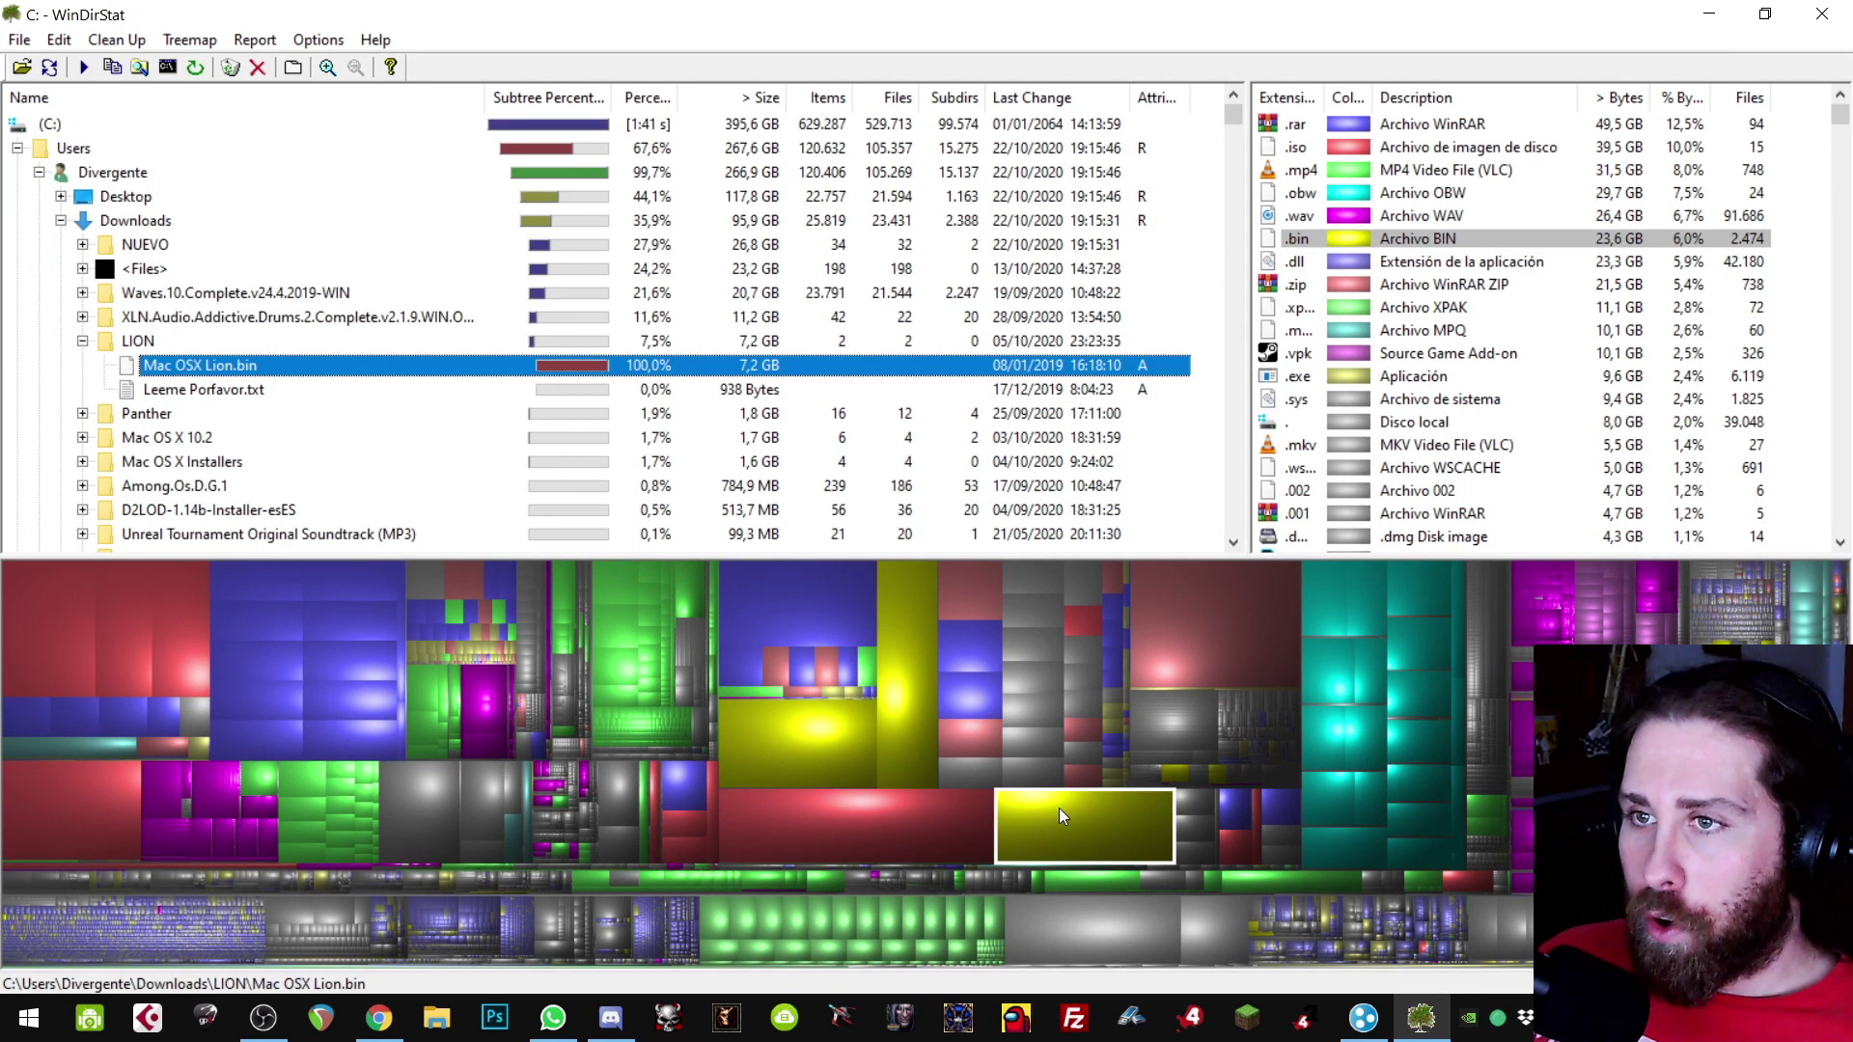
click(1368, 727)
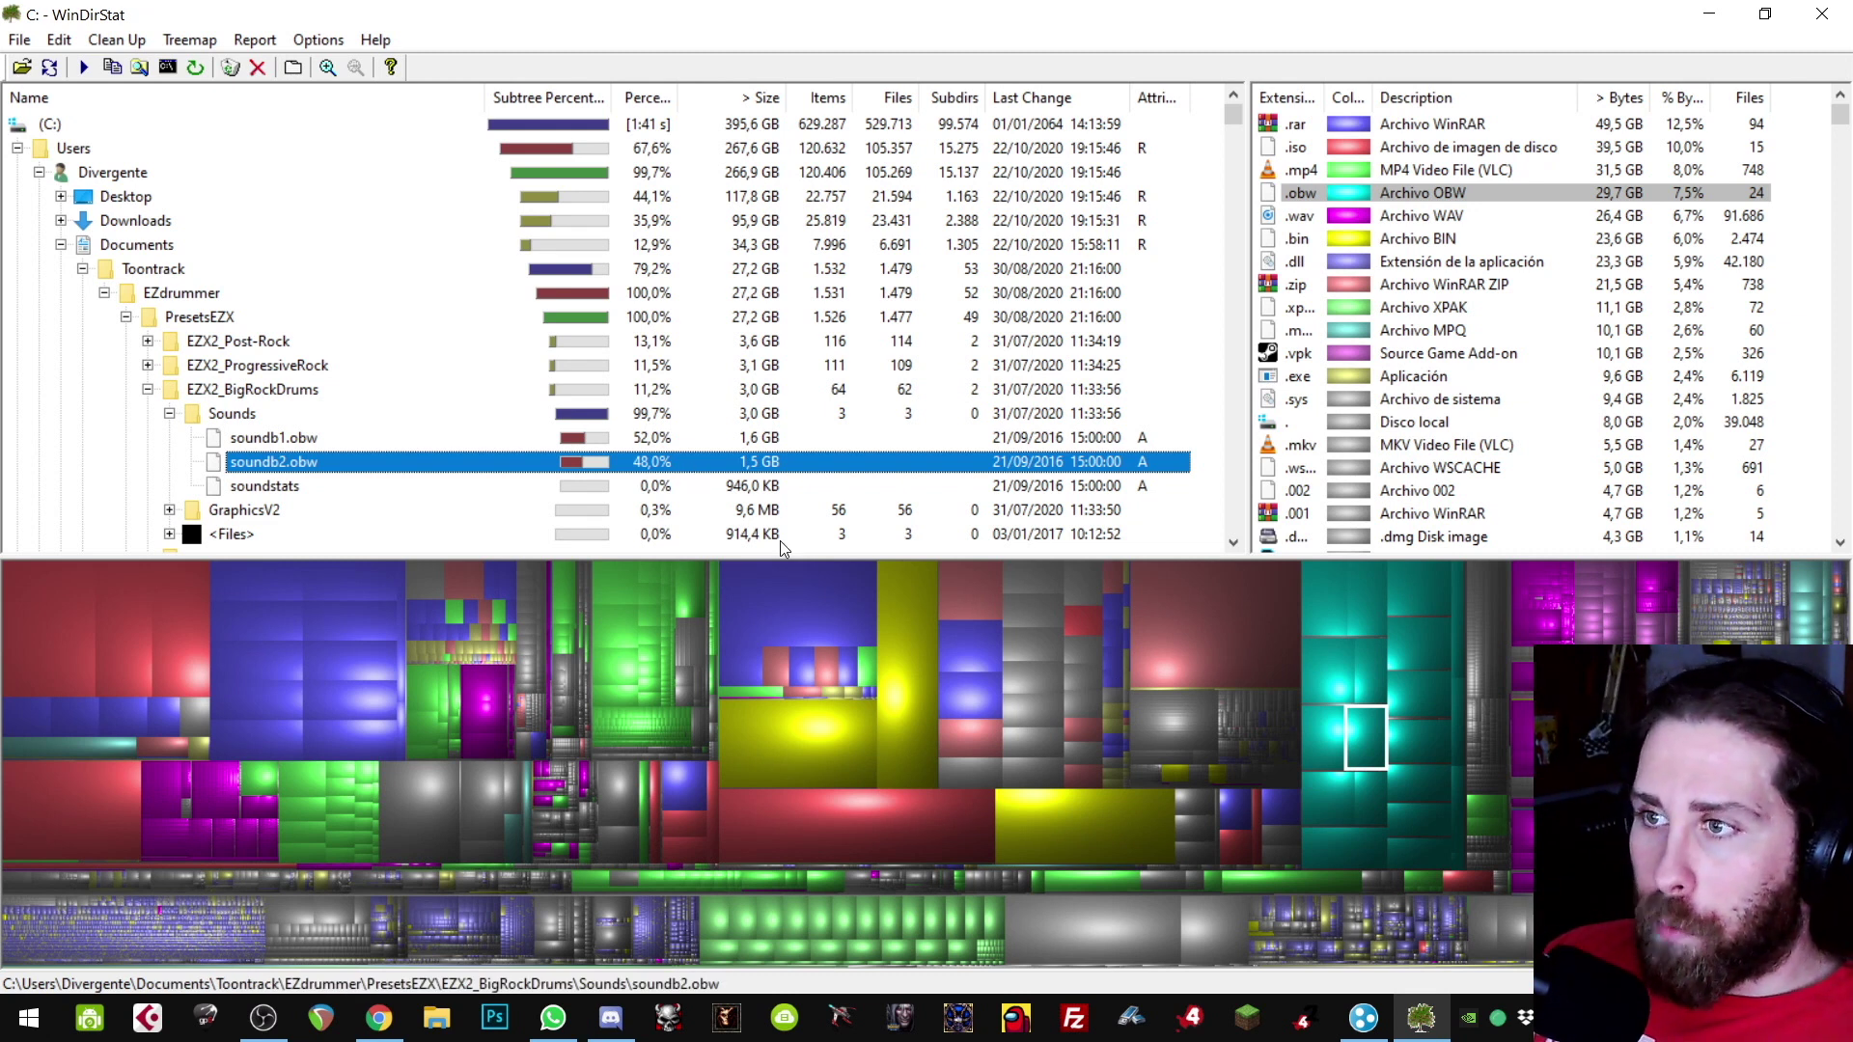
drag(930, 555, 931, 470)
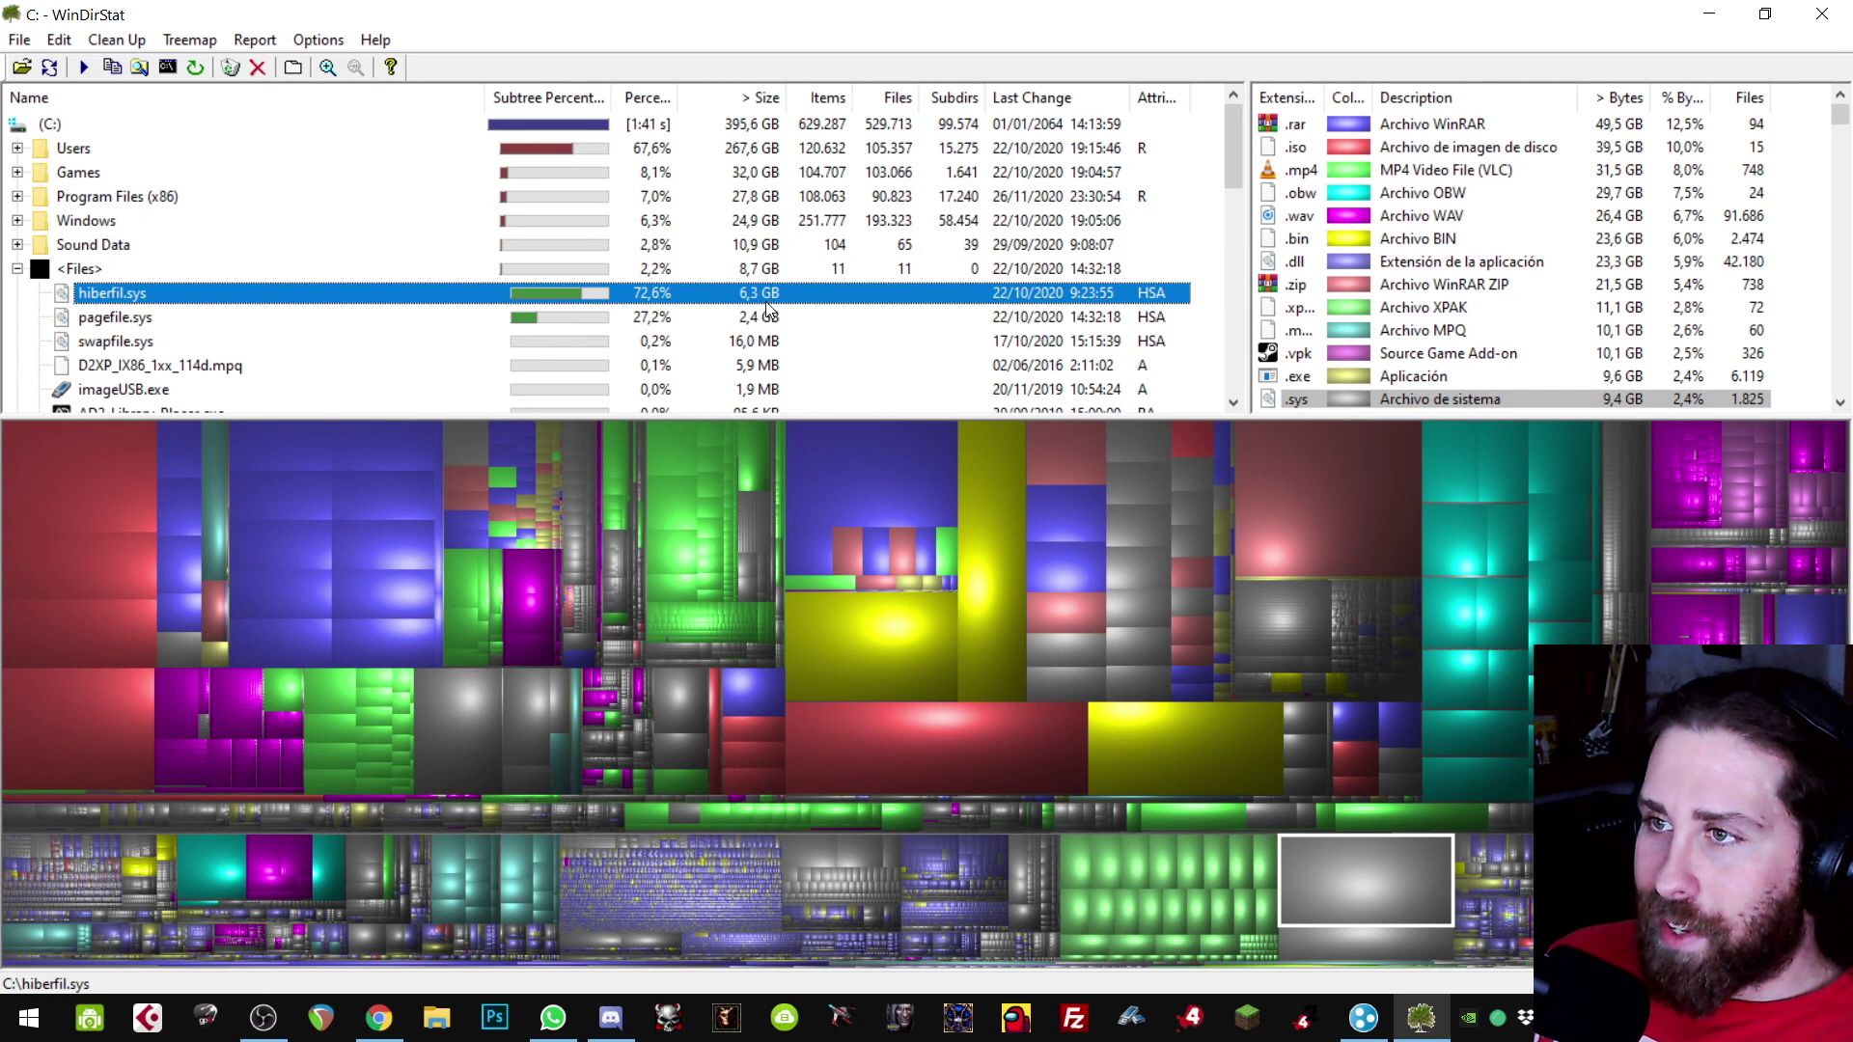
Step: Try to delete hiberfil.sys permanently from the root of C:, confirming the deletion and retrying it
right_click(133, 306)
click(238, 492)
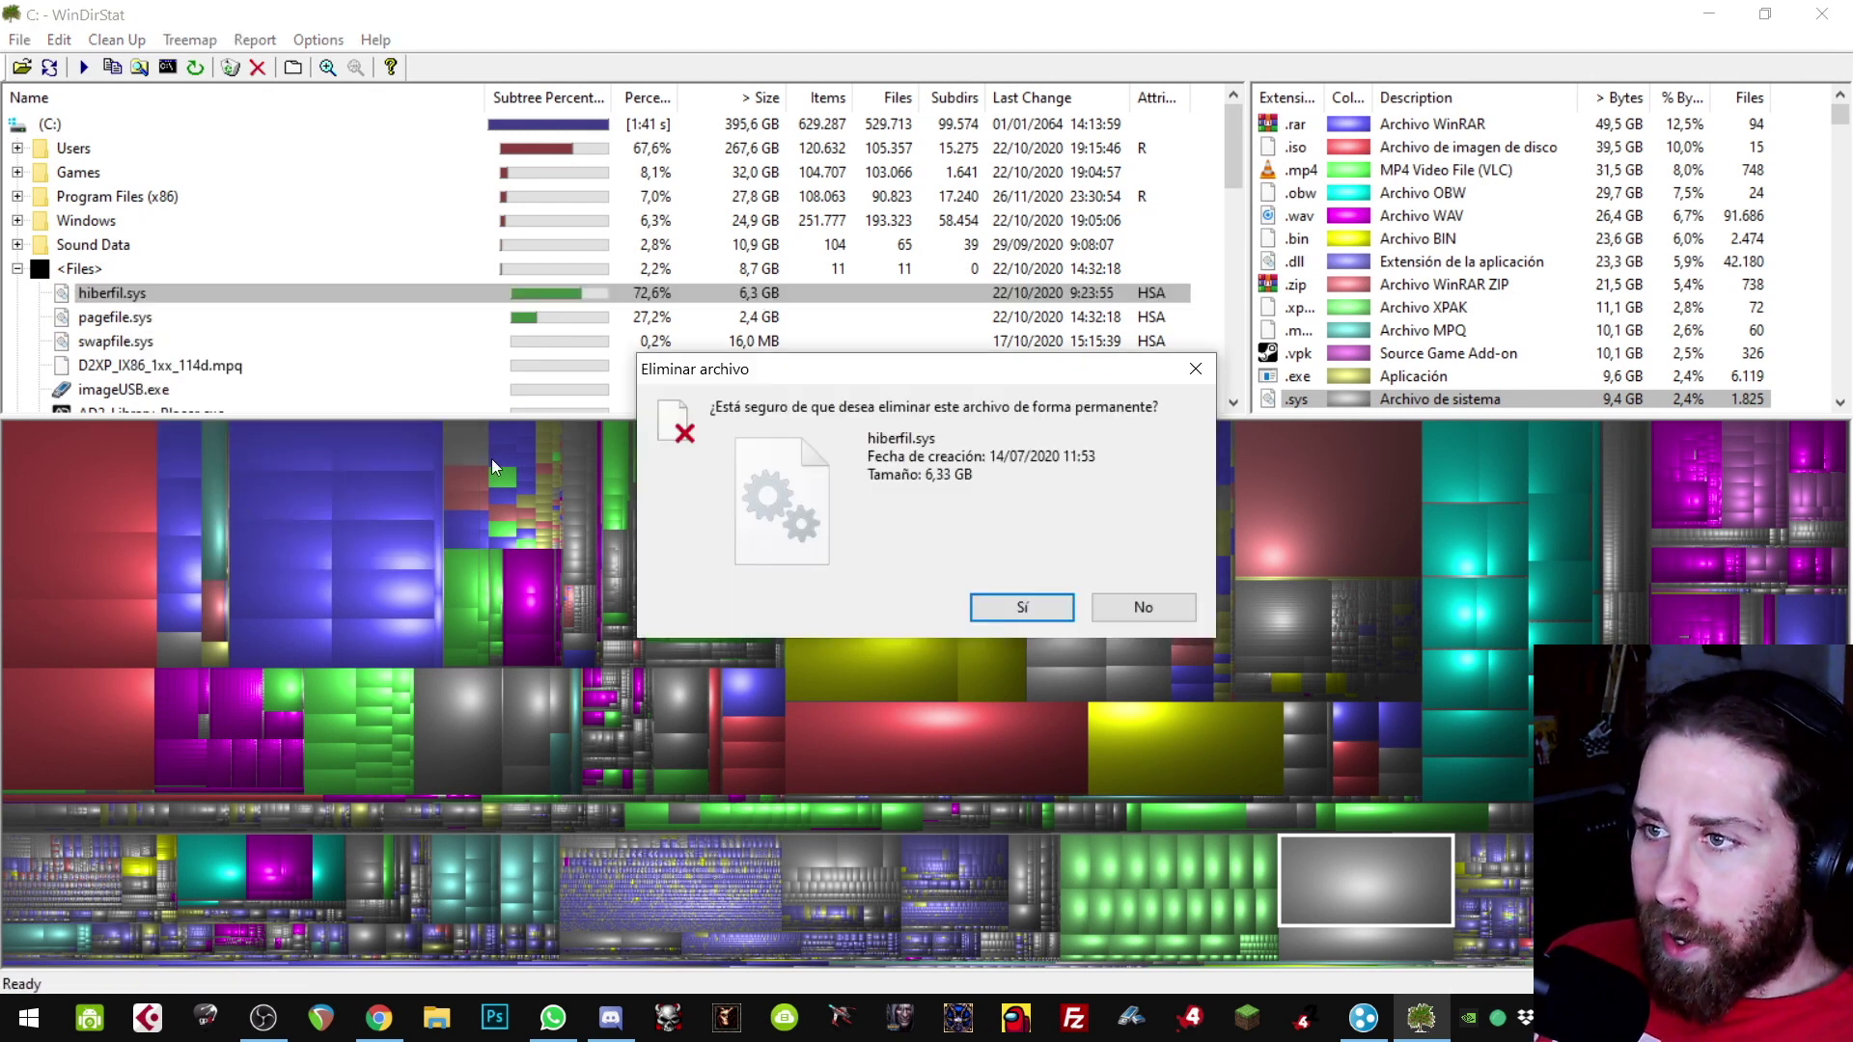
click(990, 615)
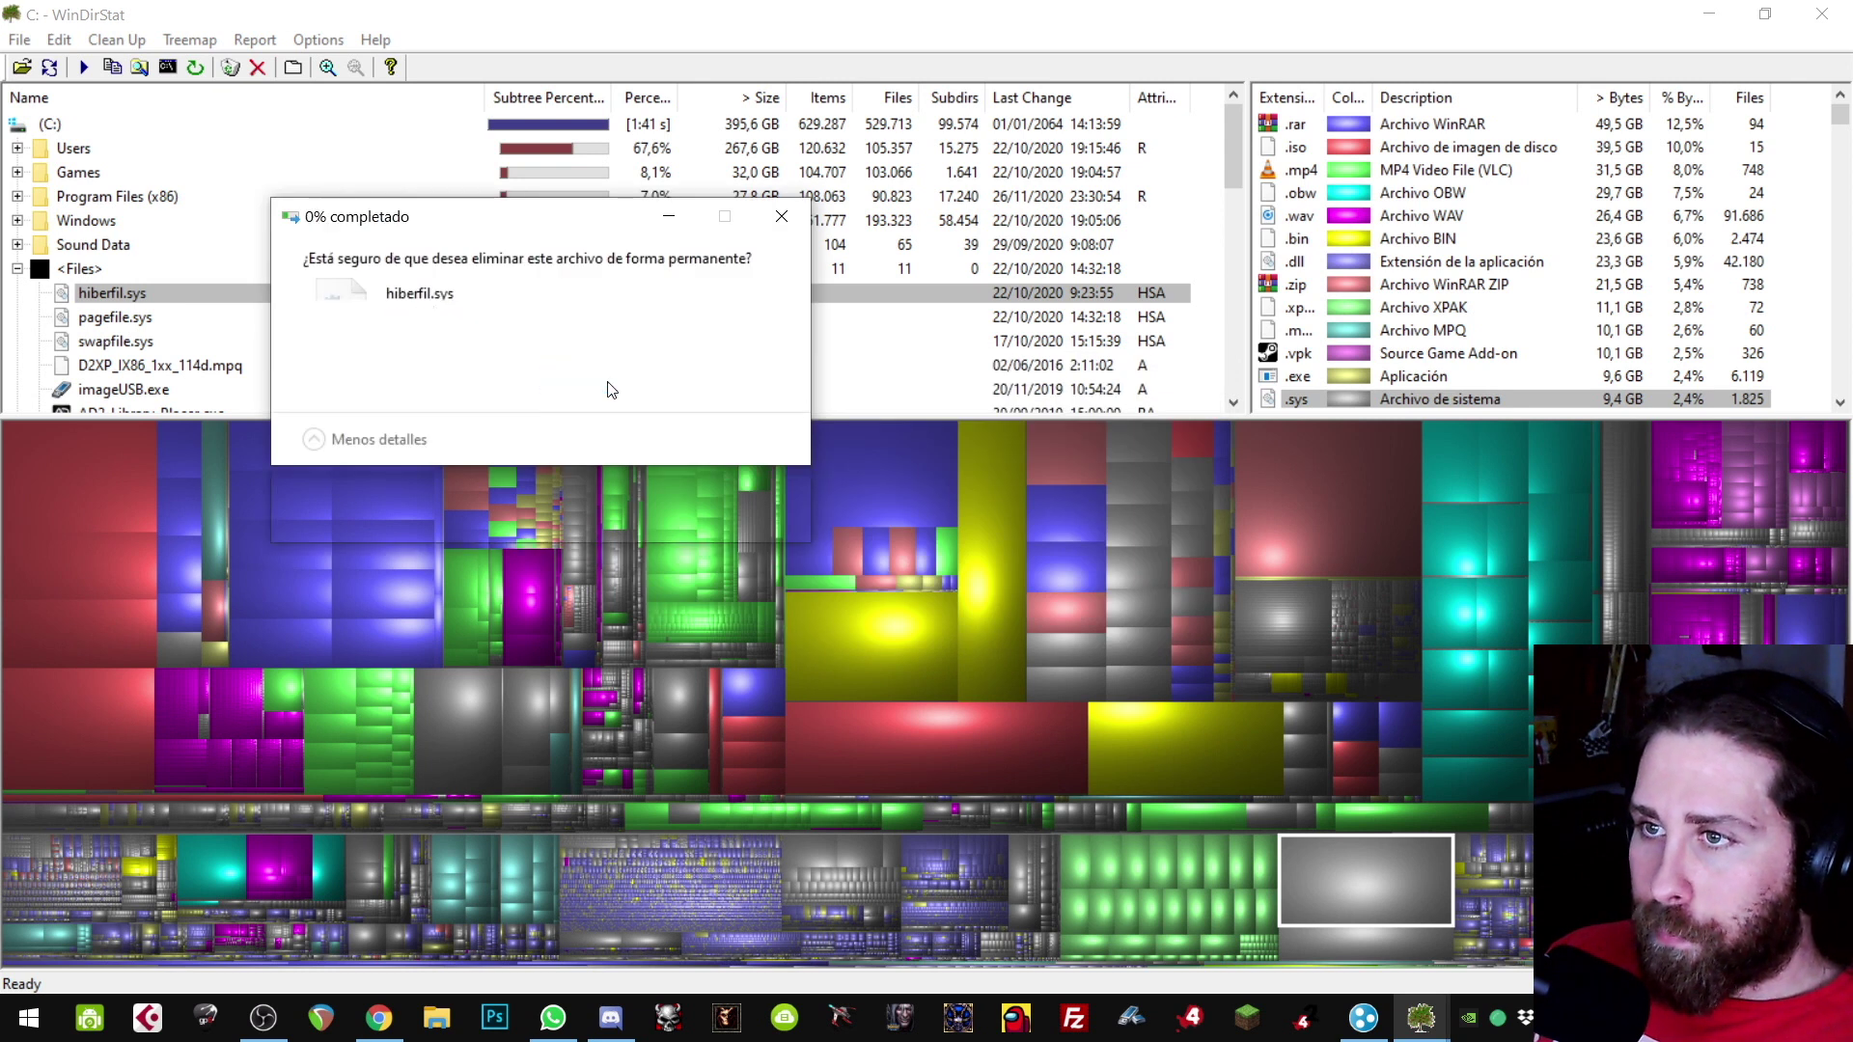
click(600, 377)
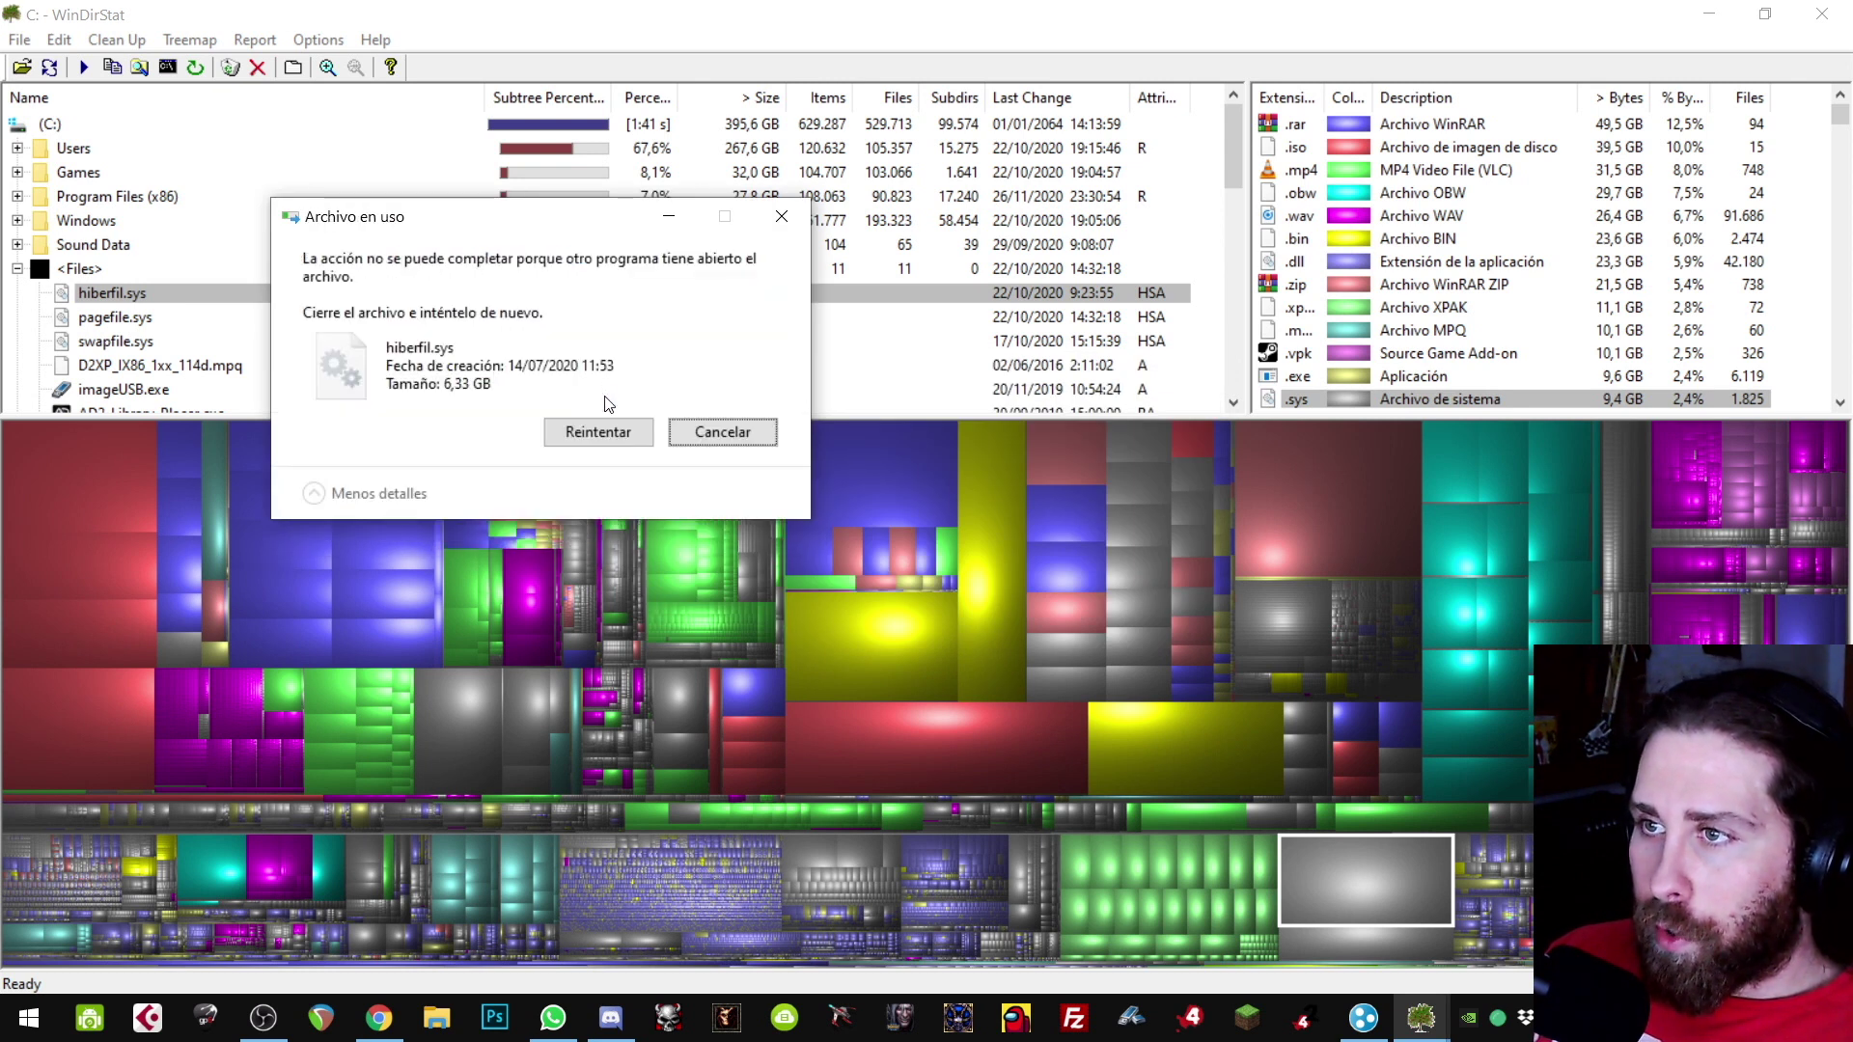
click(610, 439)
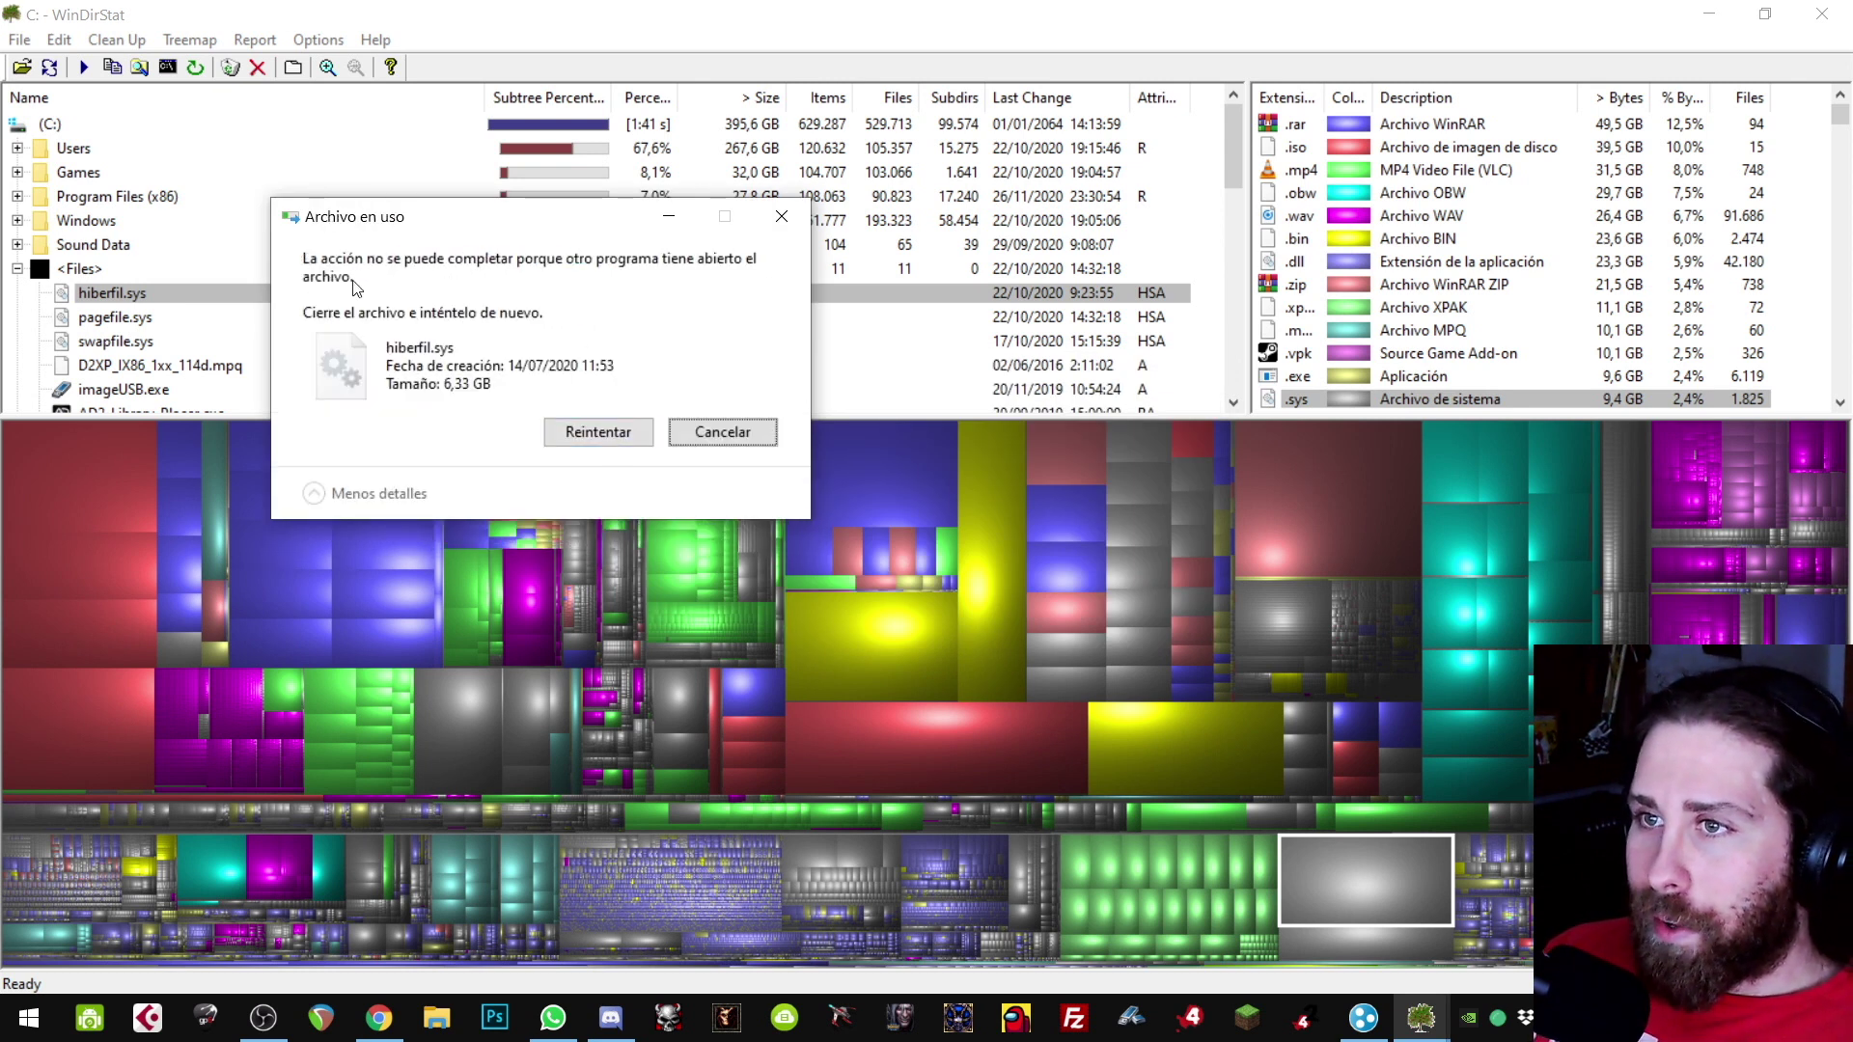
Step: Switch to Chrome, dismiss the IONOS advert, read the introduction on deleting hiberfil.sys, and reduce the browser window
click(379, 1021)
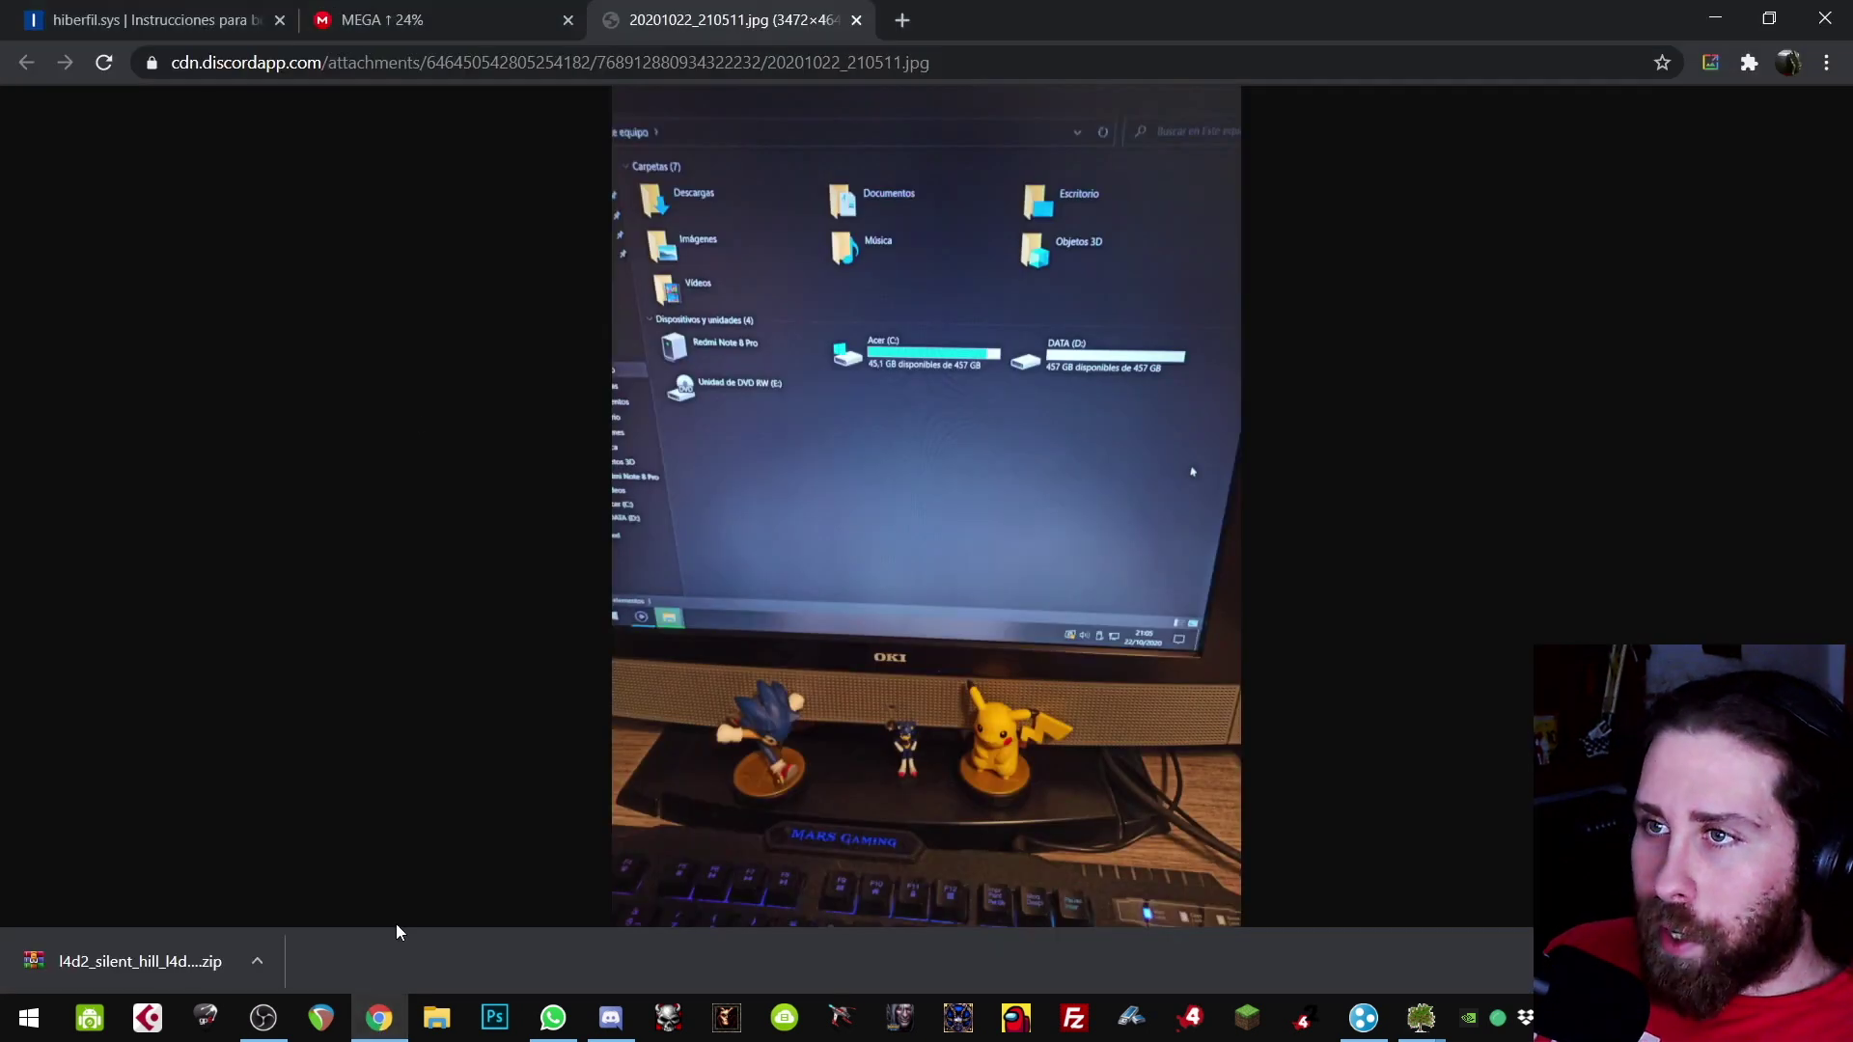
click(143, 21)
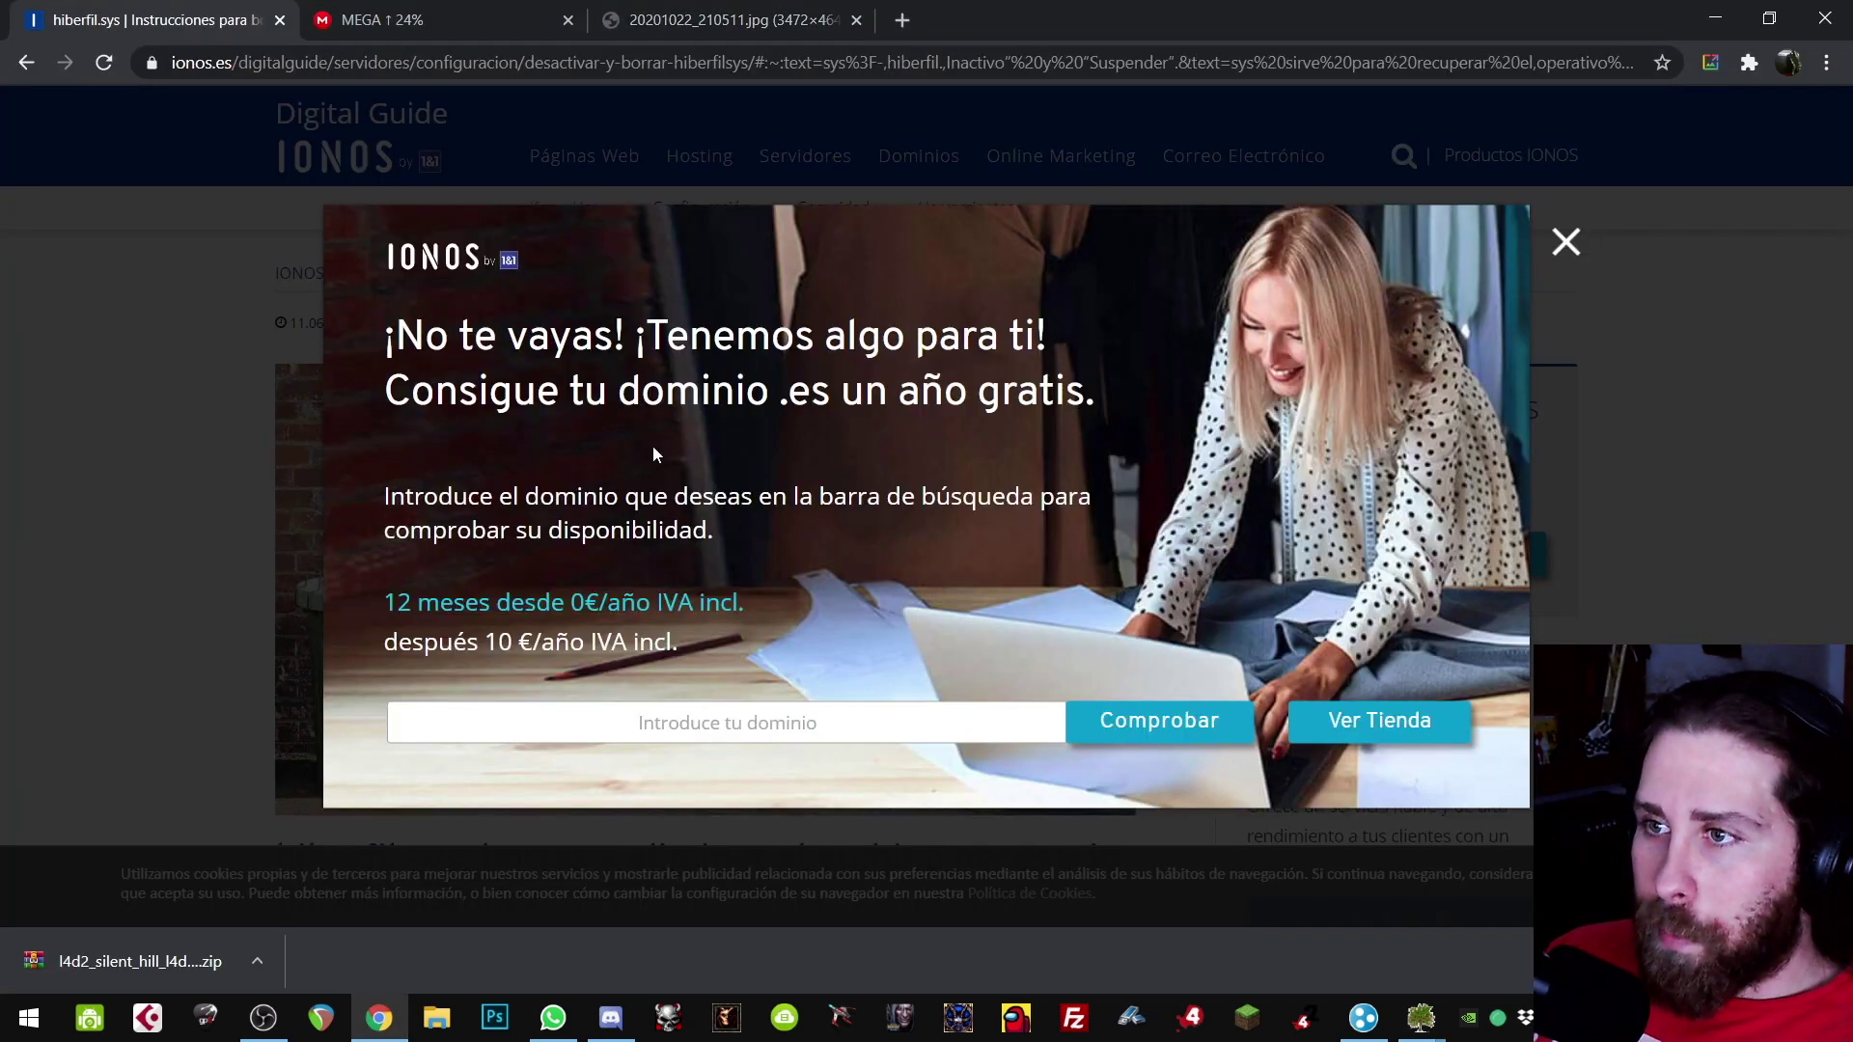
click(1566, 241)
scroll(949, 490, down, 5)
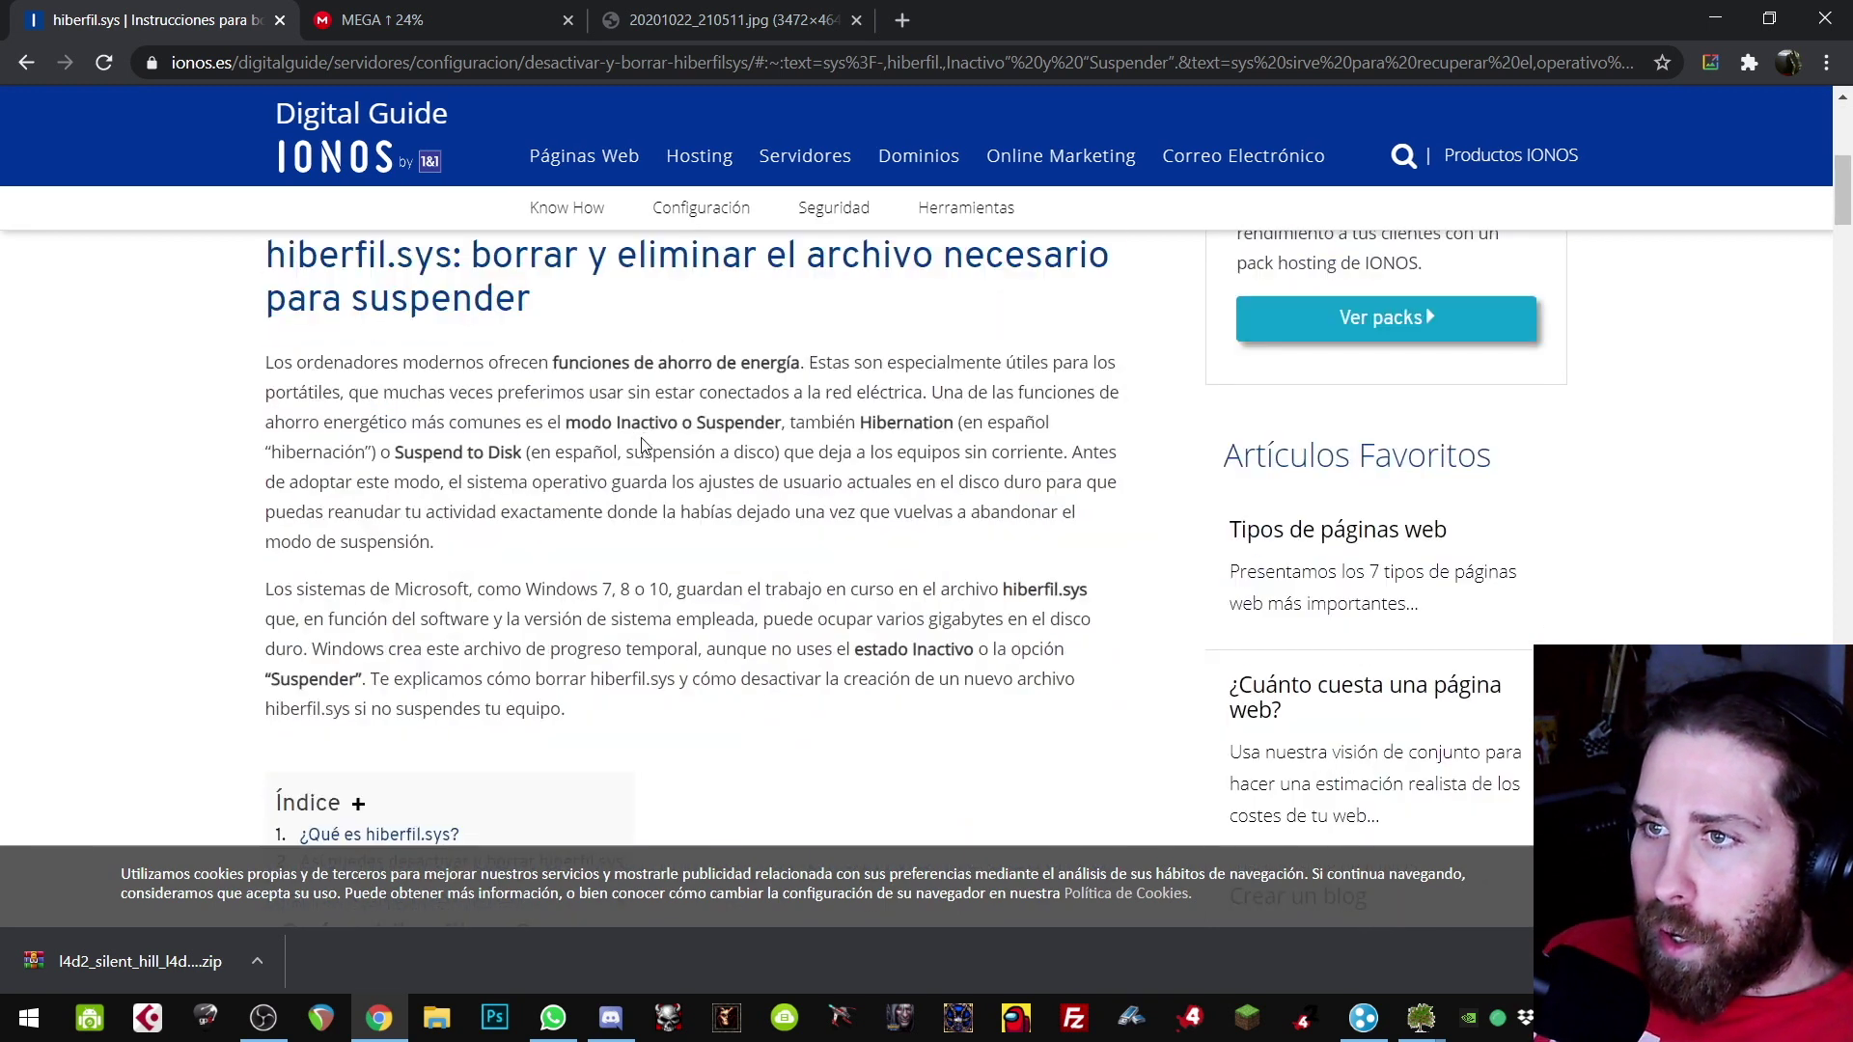
drag(546, 378, 714, 422)
drag(558, 452, 246, 386)
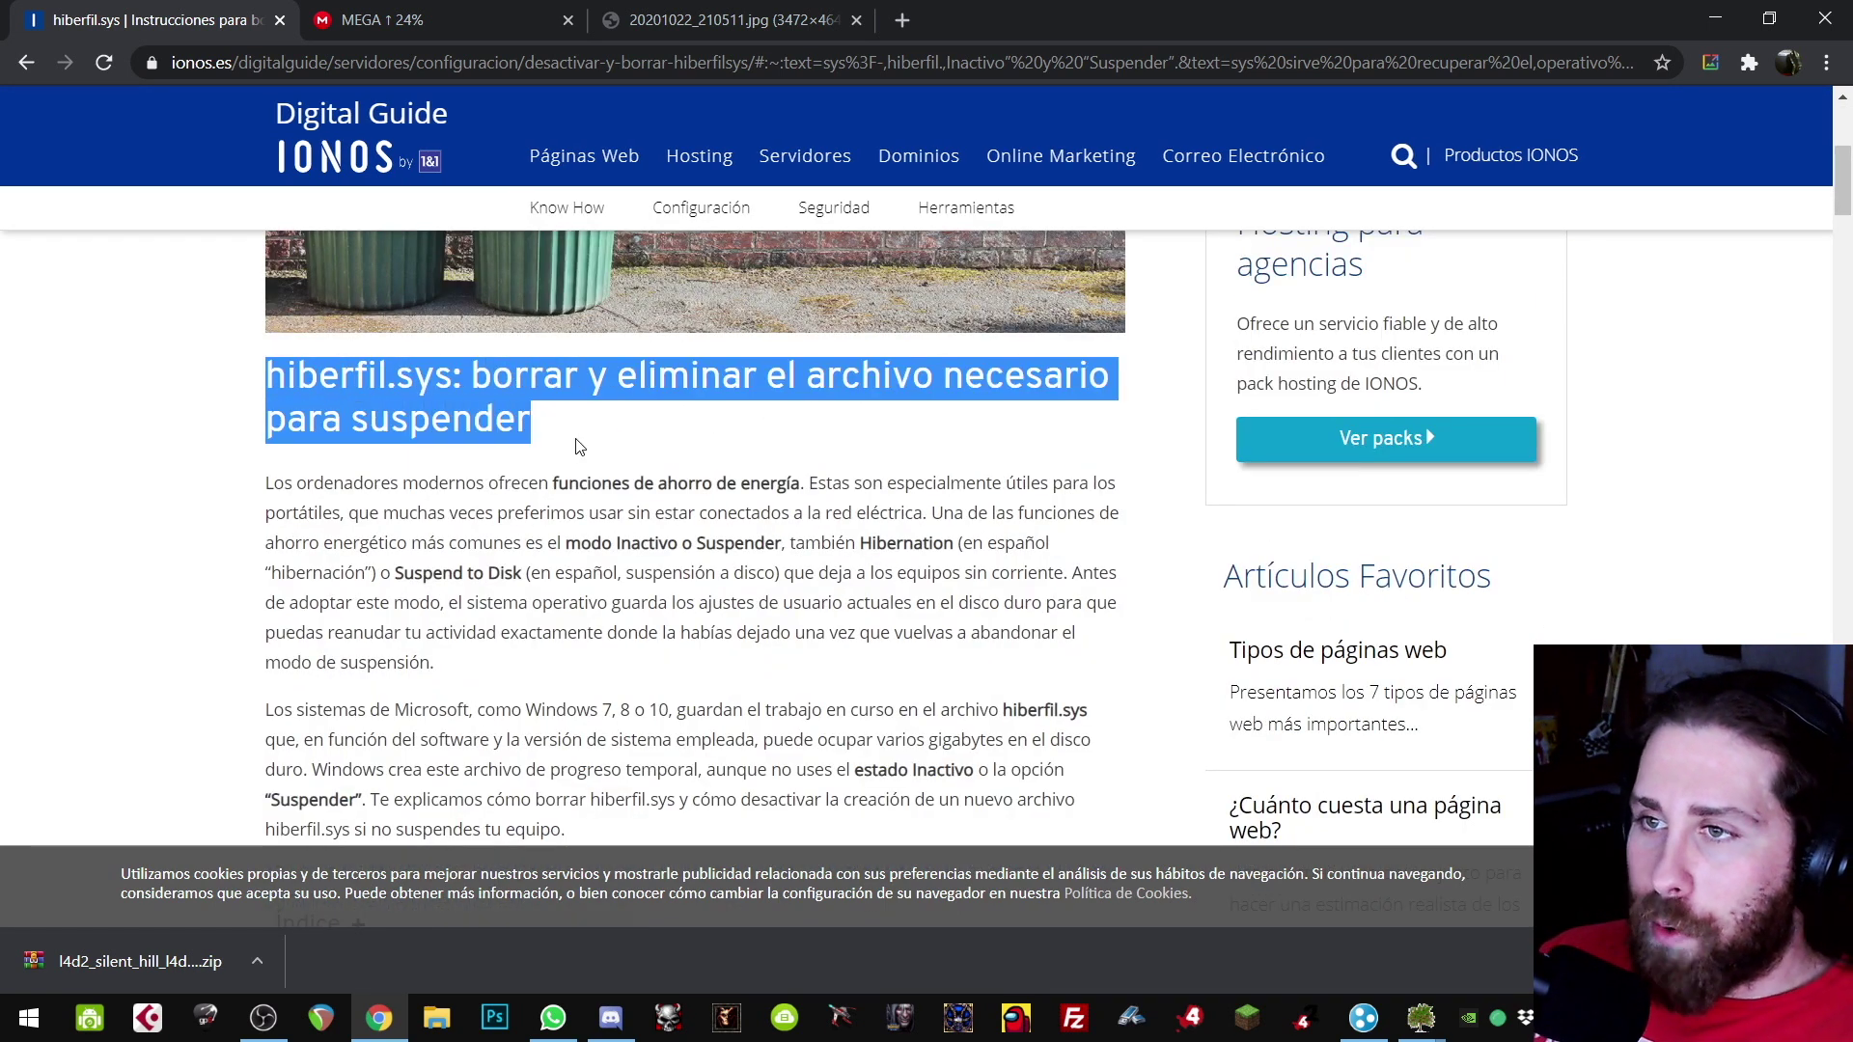
click(610, 446)
drag(556, 436, 260, 391)
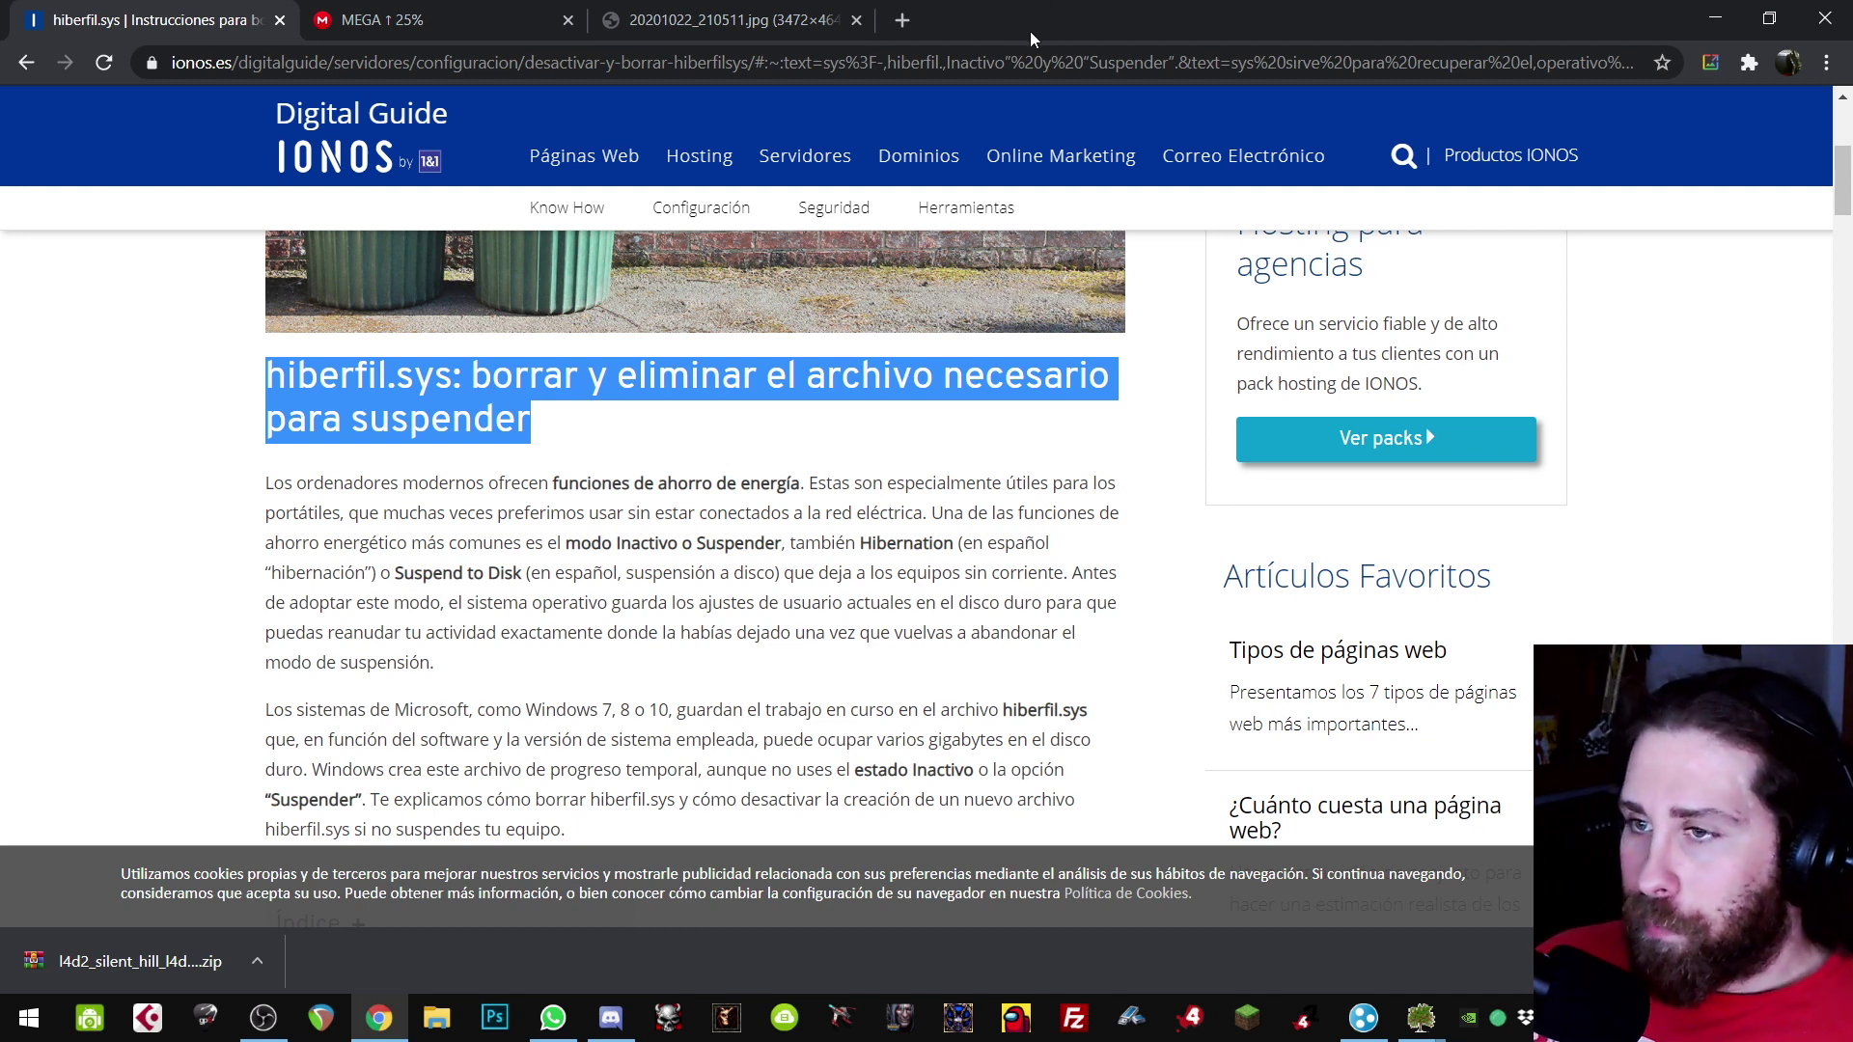
double_click(1630, 17)
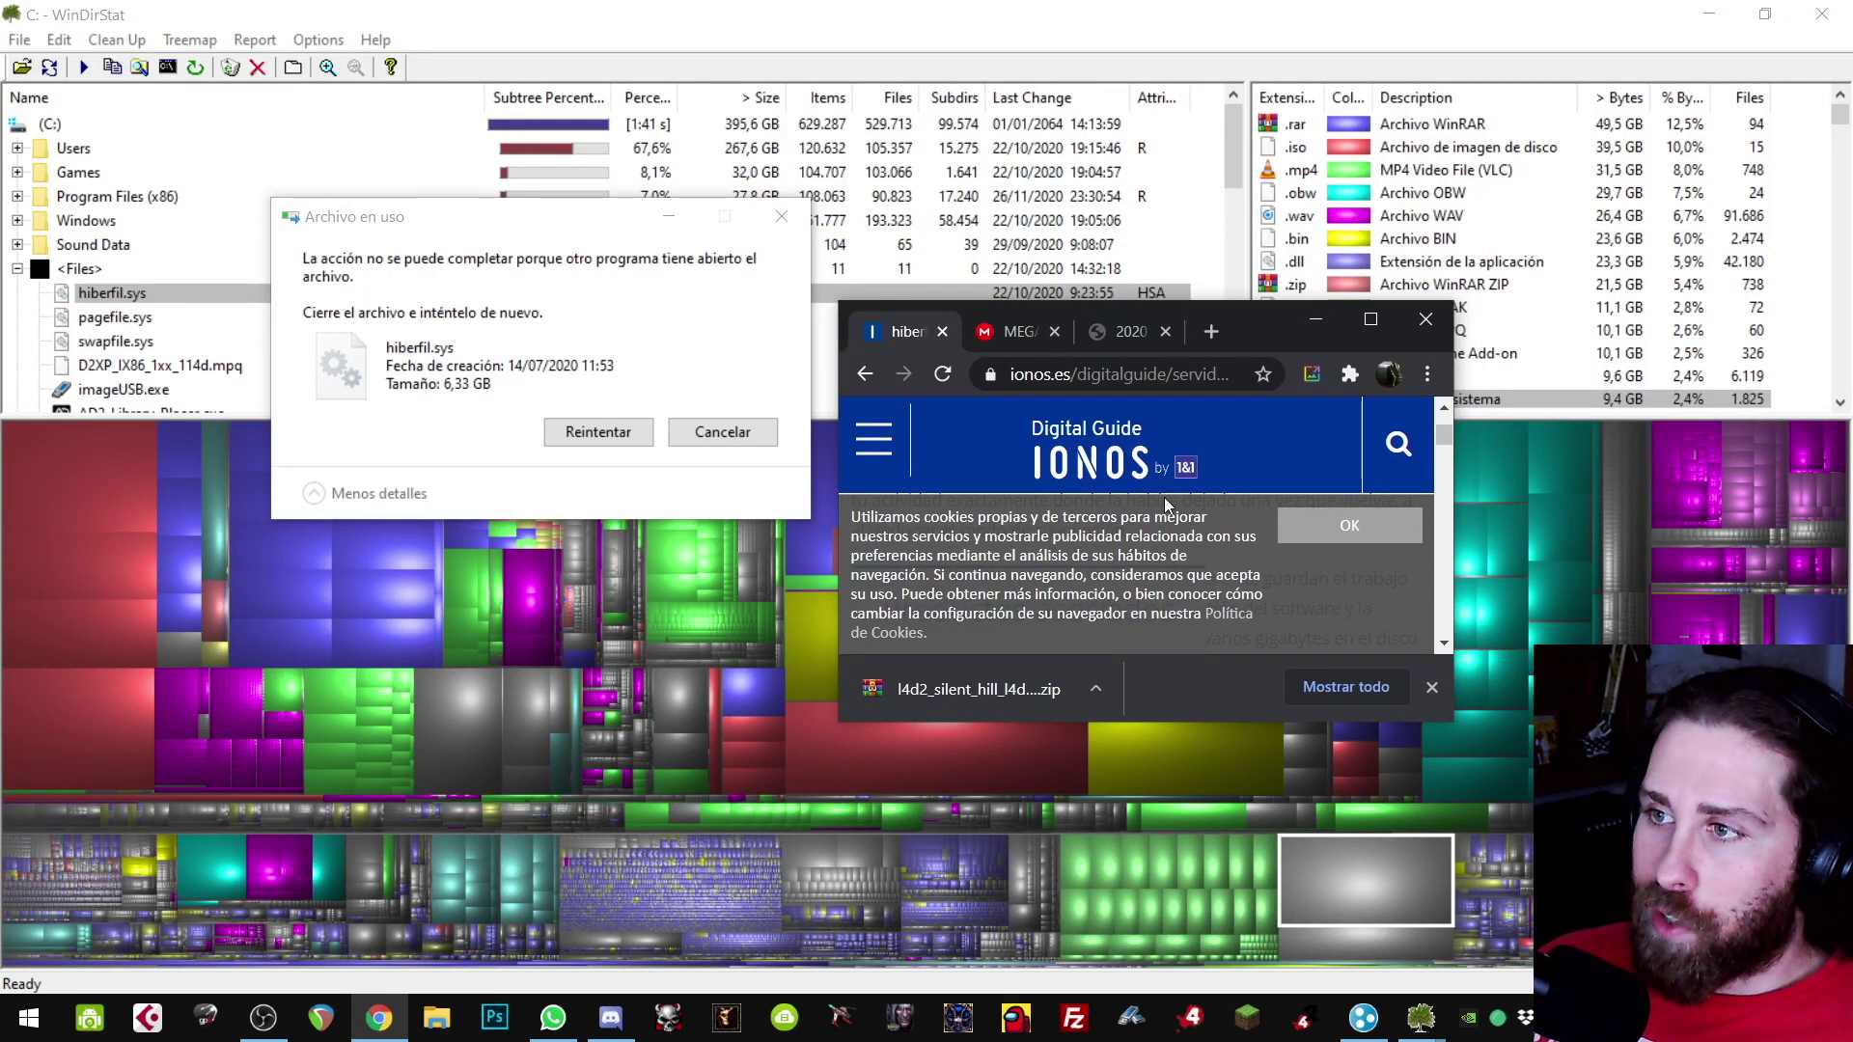
Step: Check the Discord general channel and the OBS recording window, then return to WinDirStat
click(1355, 884)
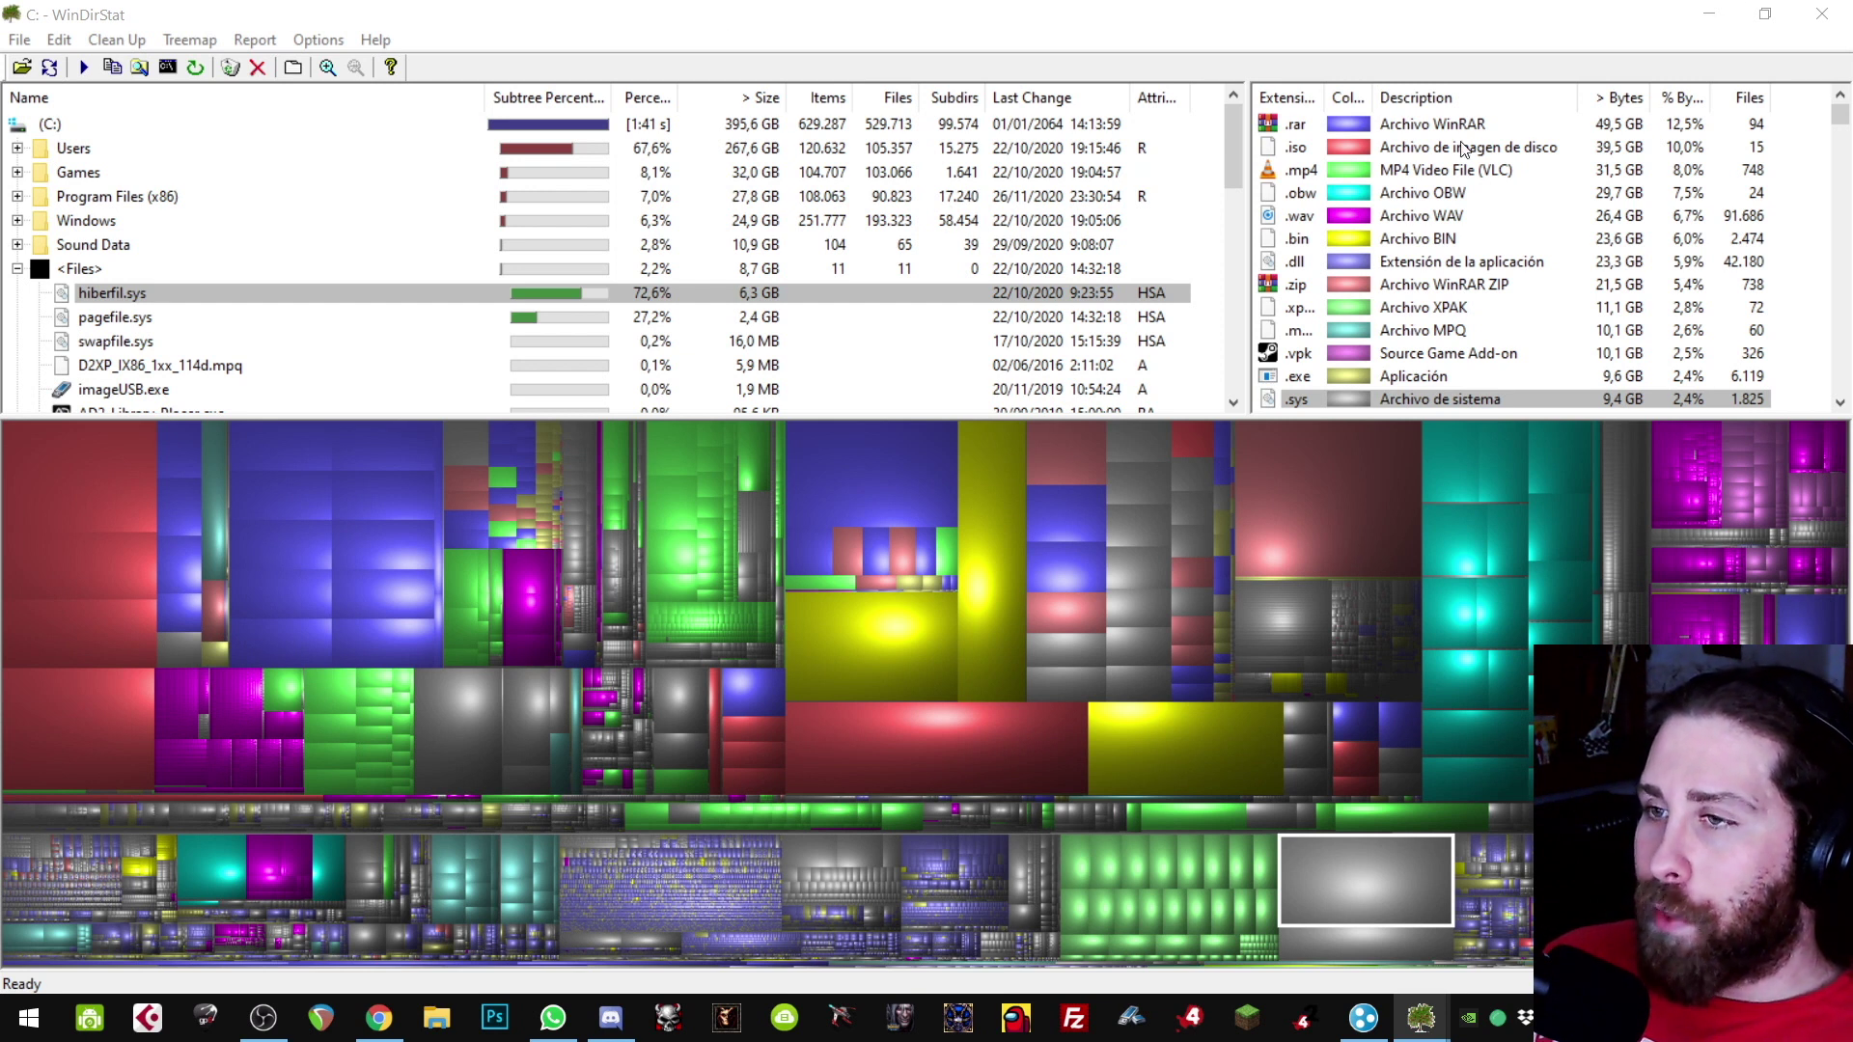
click(611, 1019)
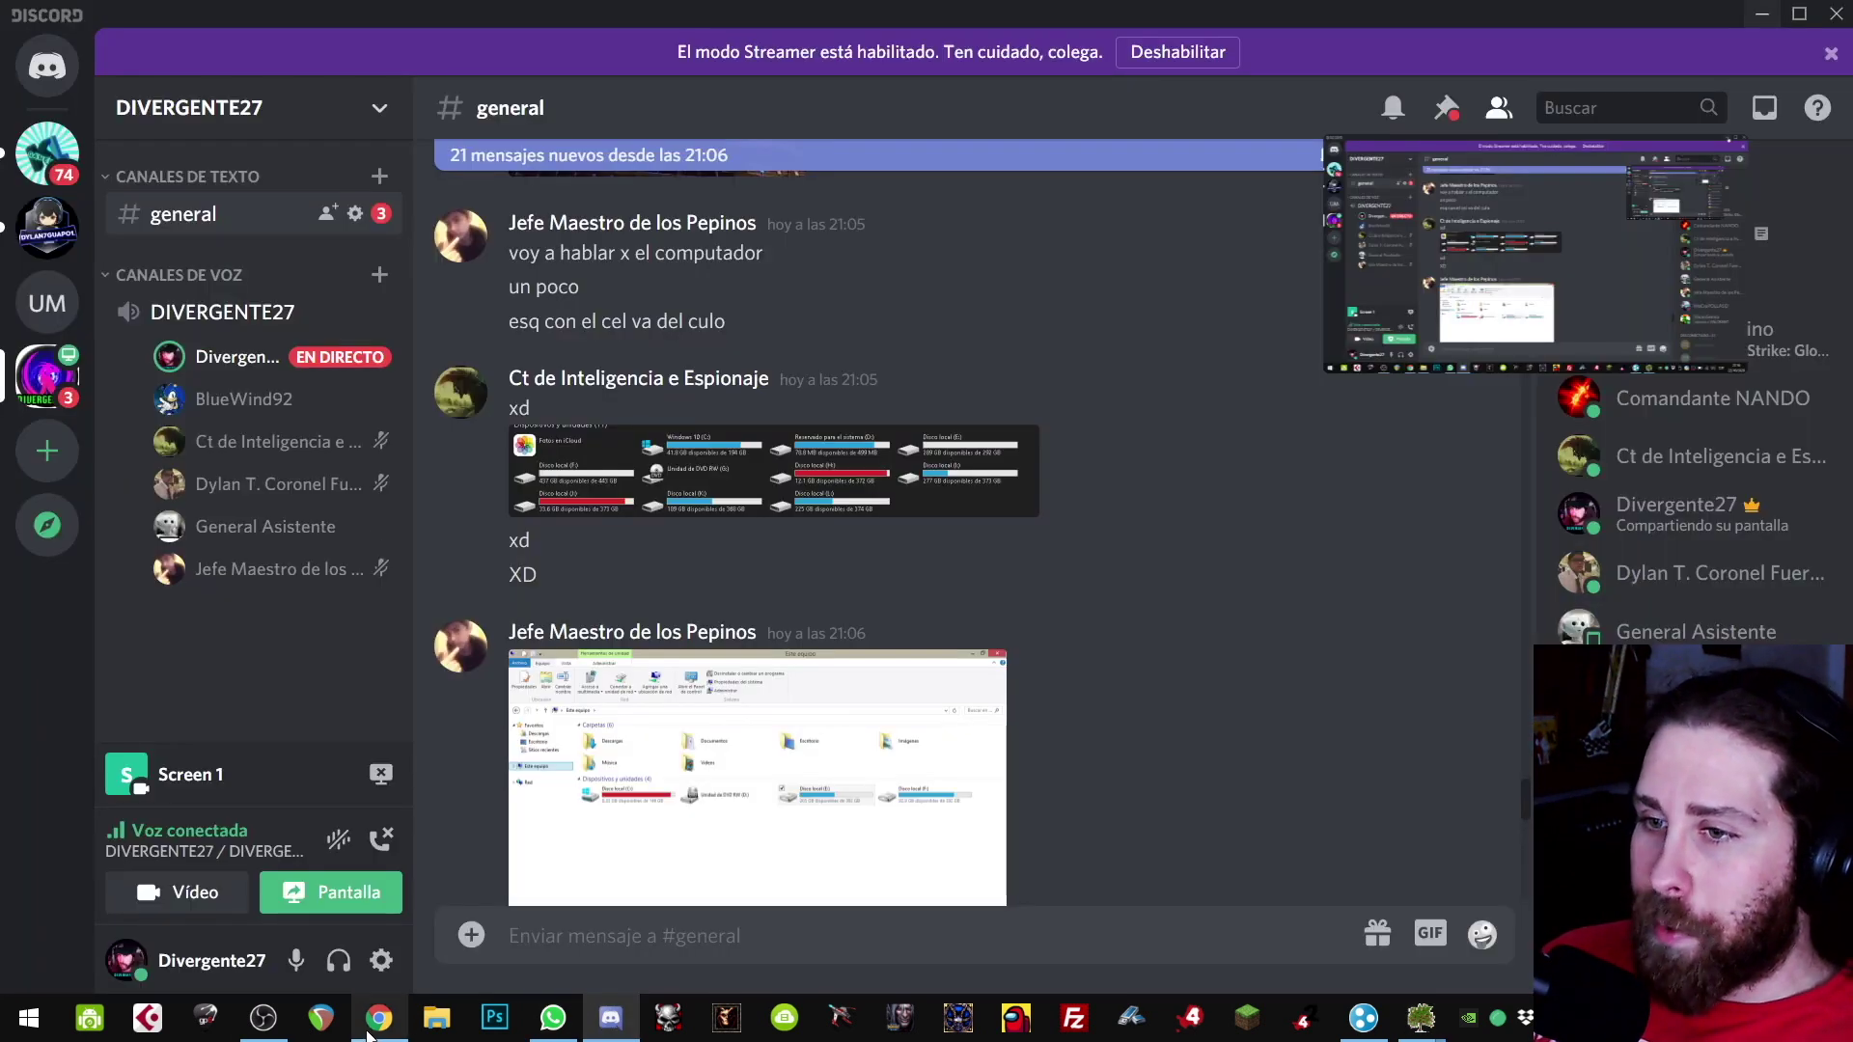
click(264, 1019)
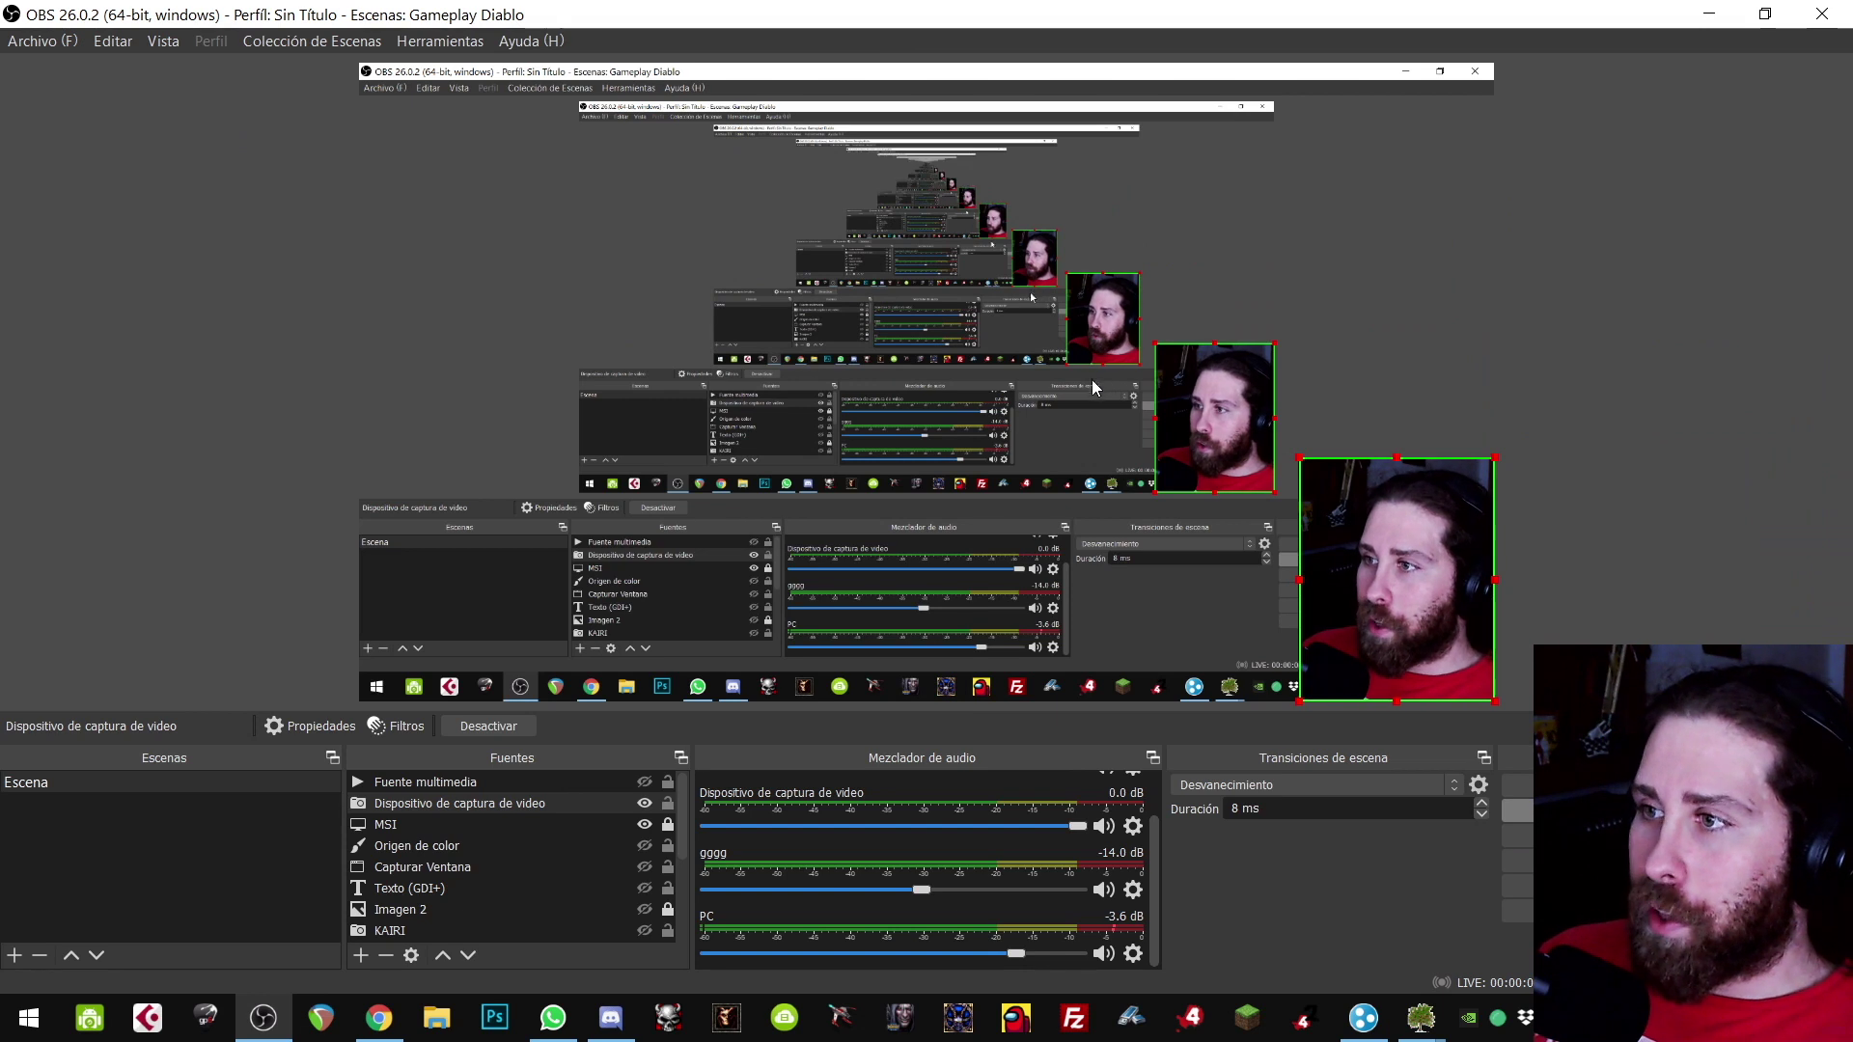
double_click(1618, 17)
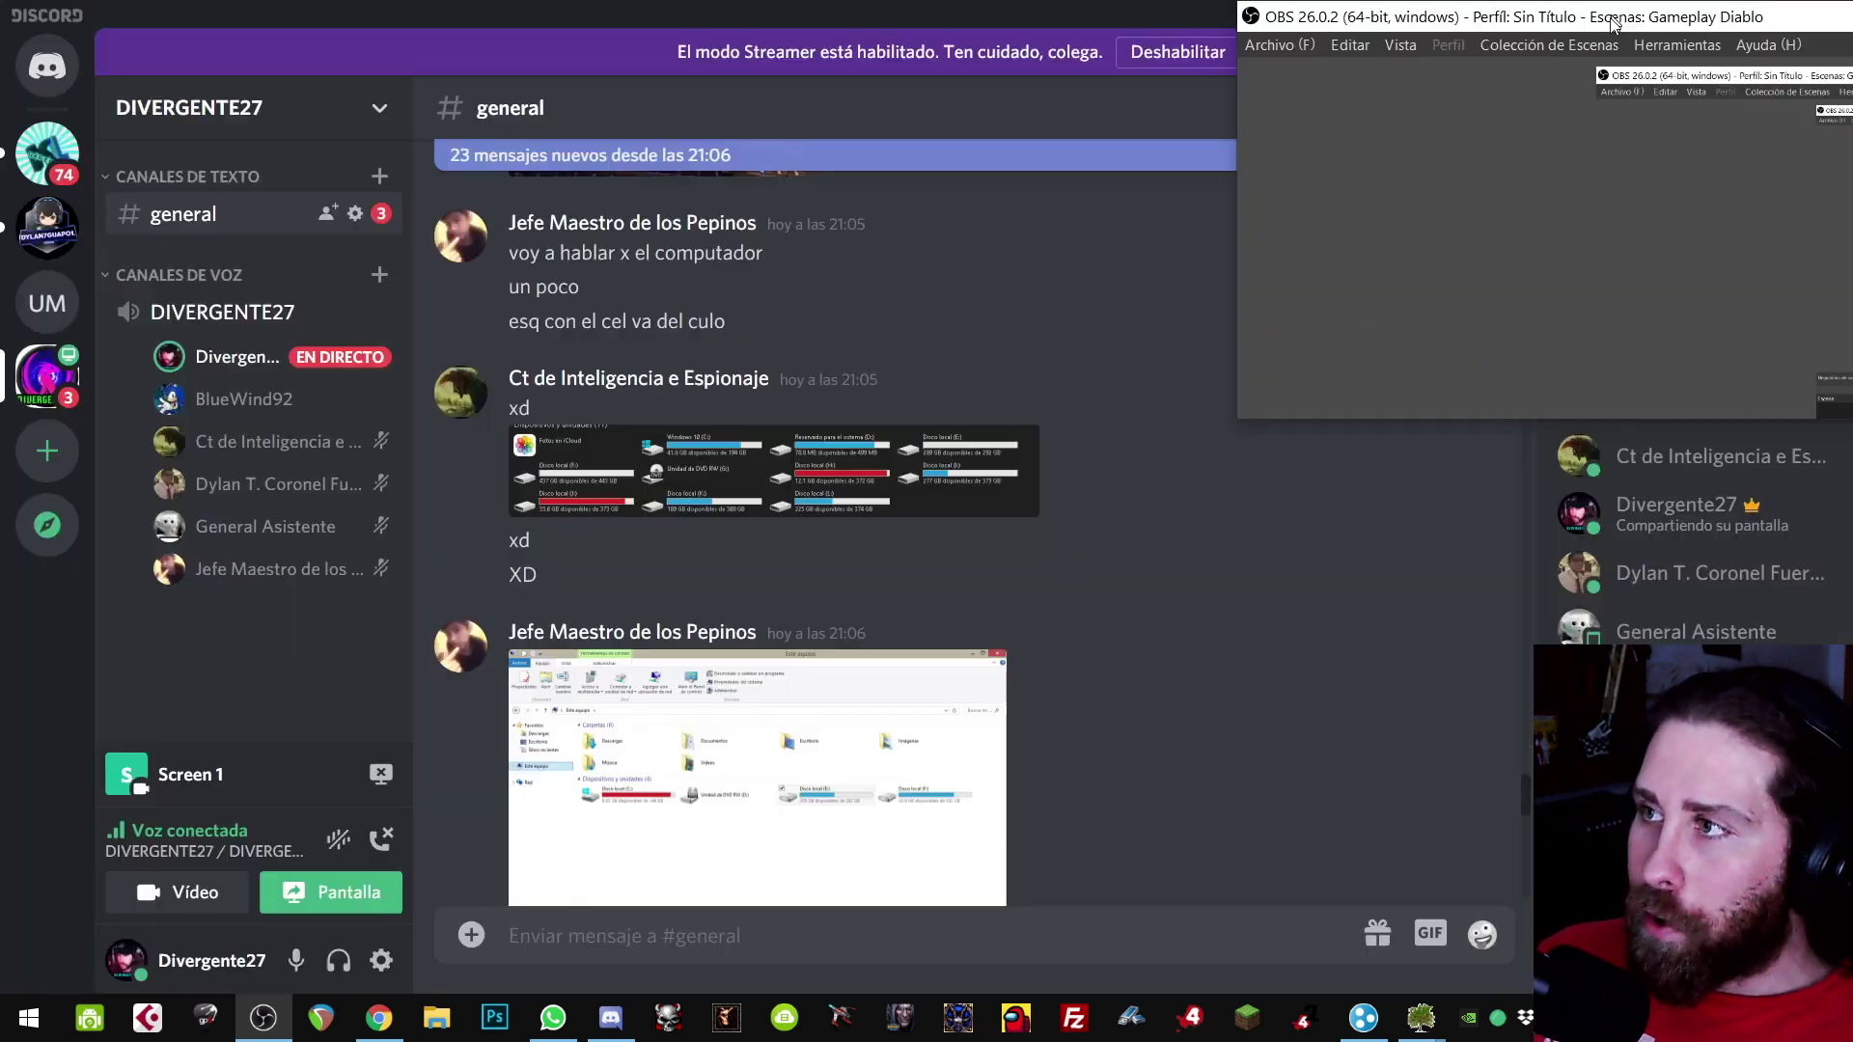
drag(1578, 98, 1088, 108)
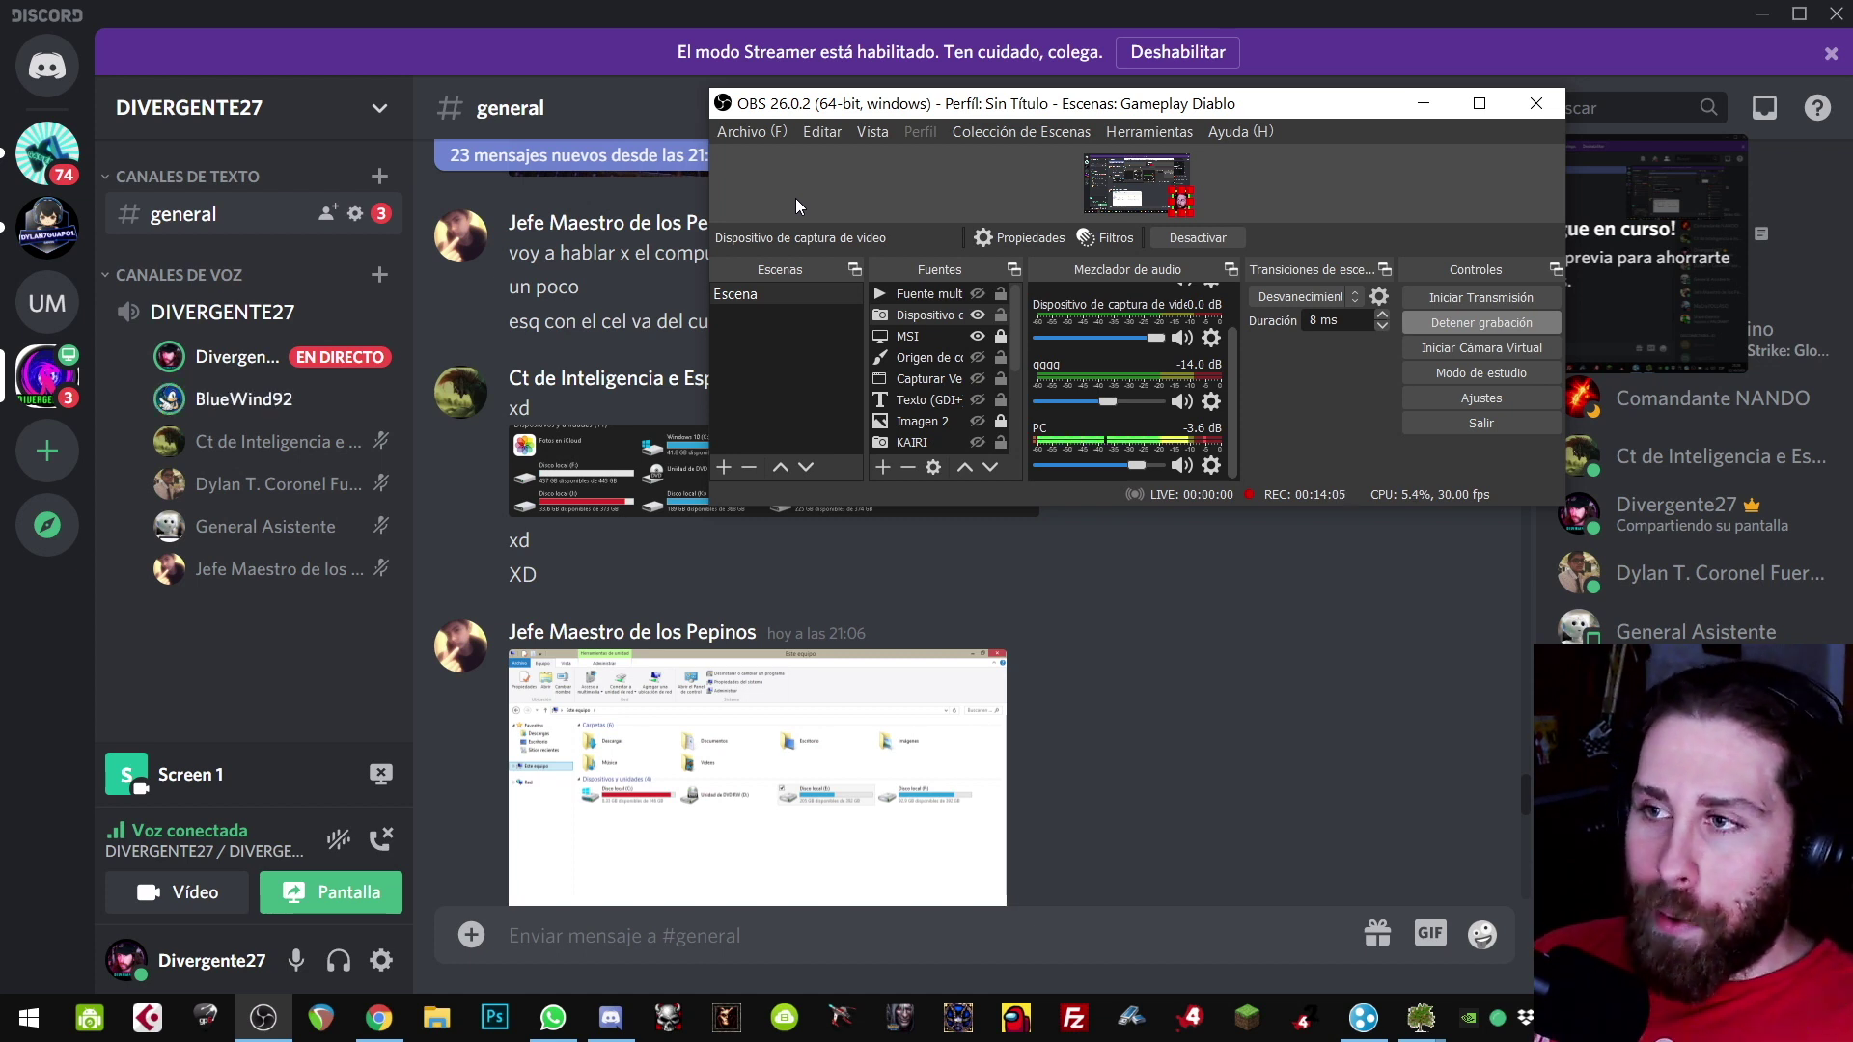
mouse_move(838, 107)
mouse_down()
mouse_move(846, 144)
mouse_move(858, 127)
mouse_up()
click(878, 10)
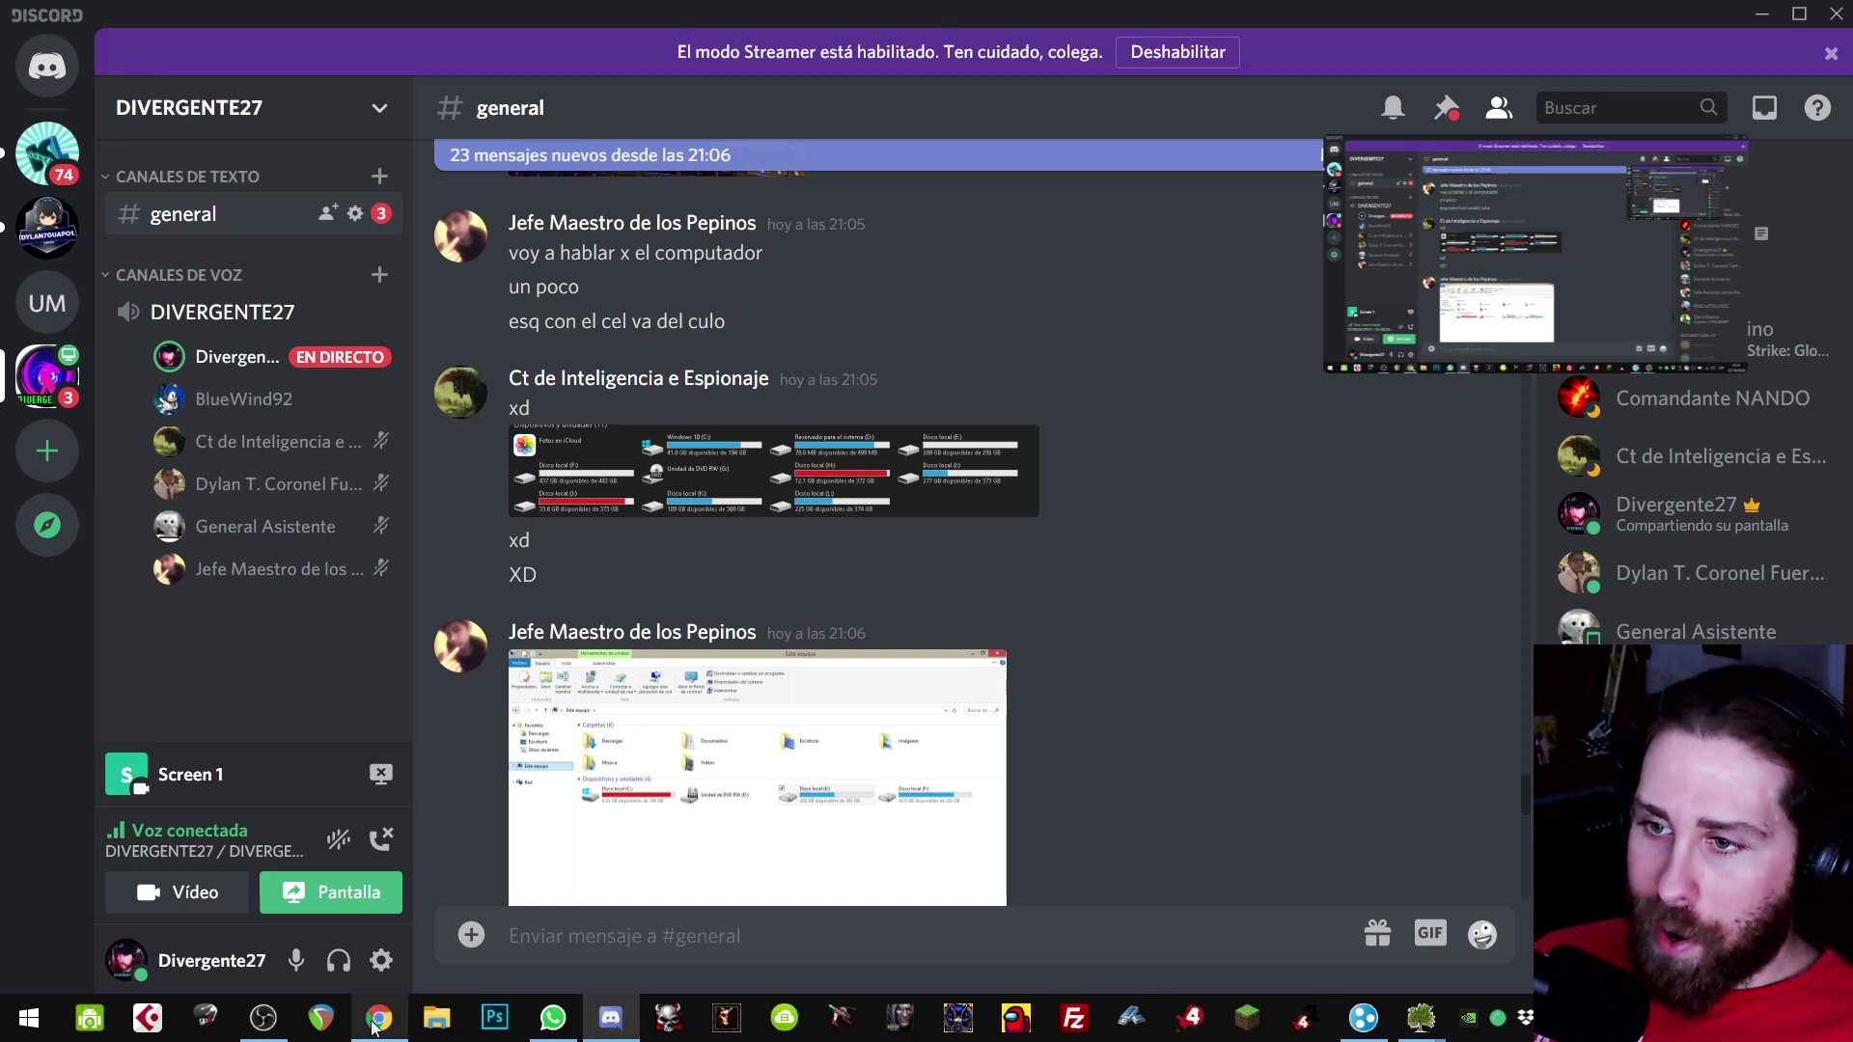
mouse_move(1421, 1019)
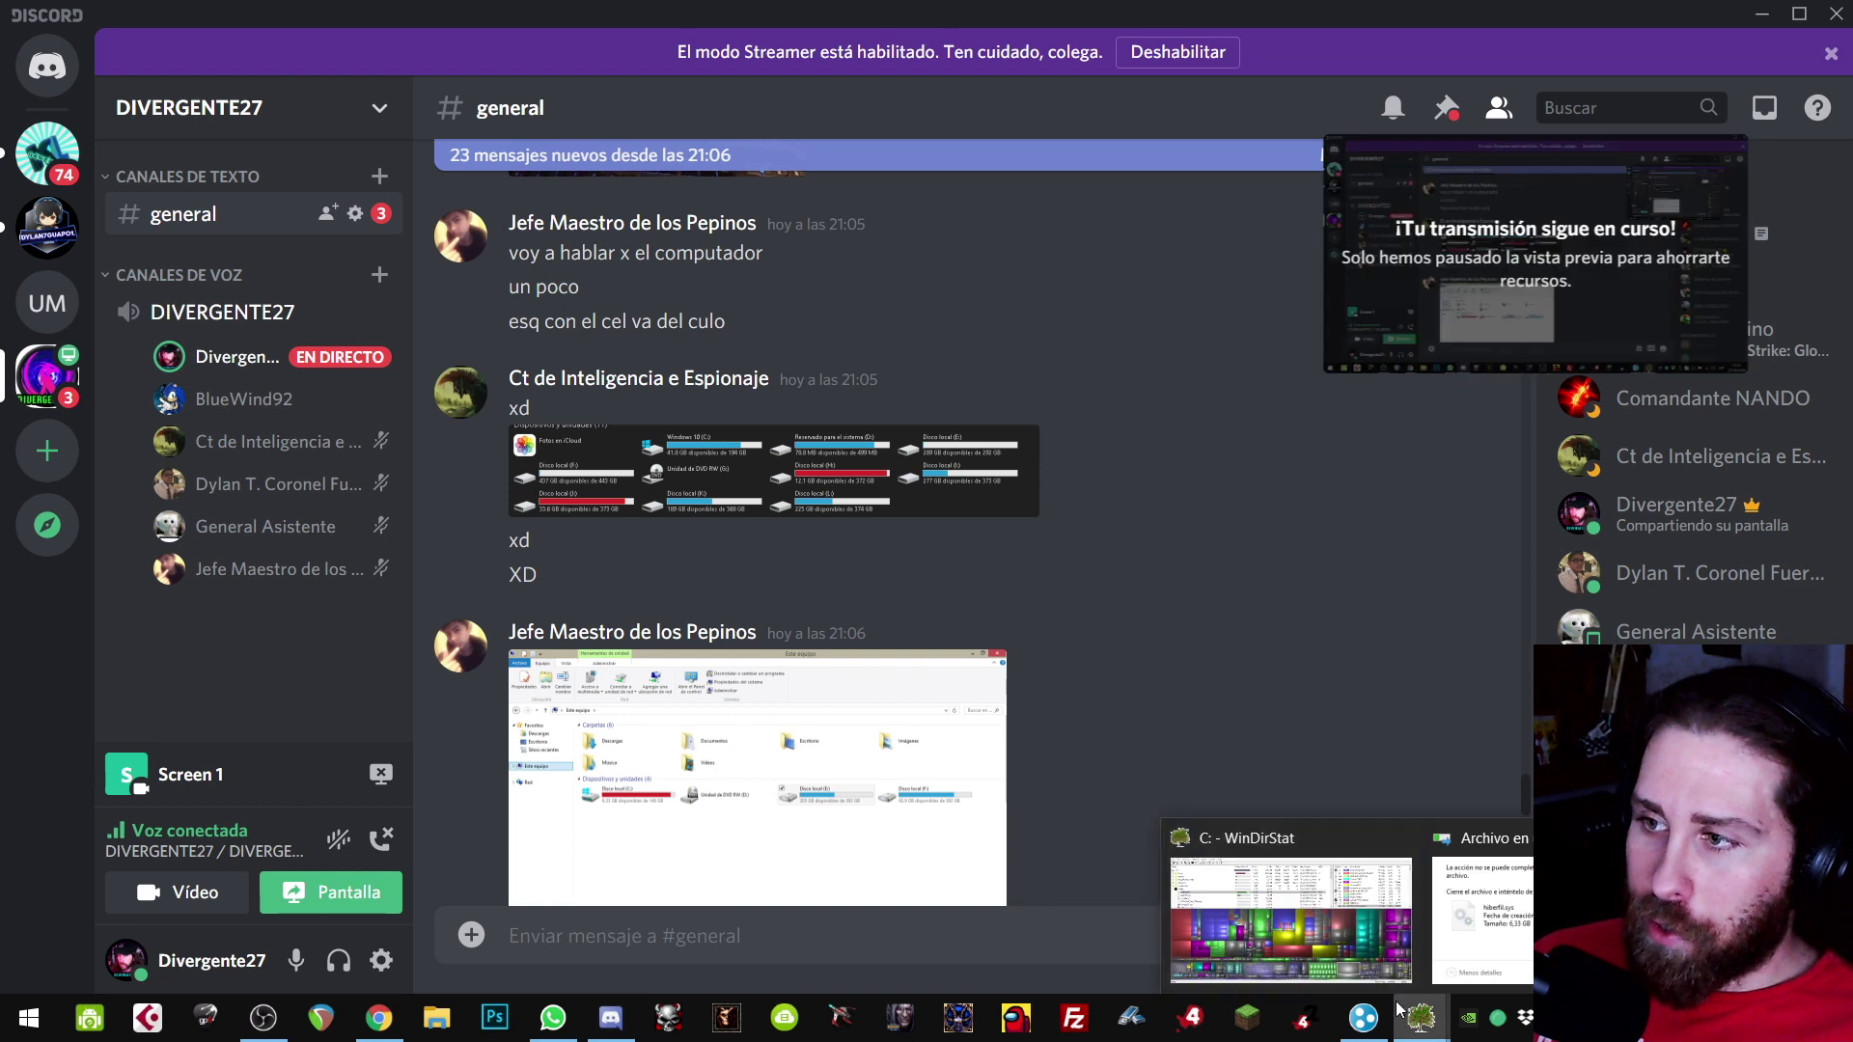
click(1305, 936)
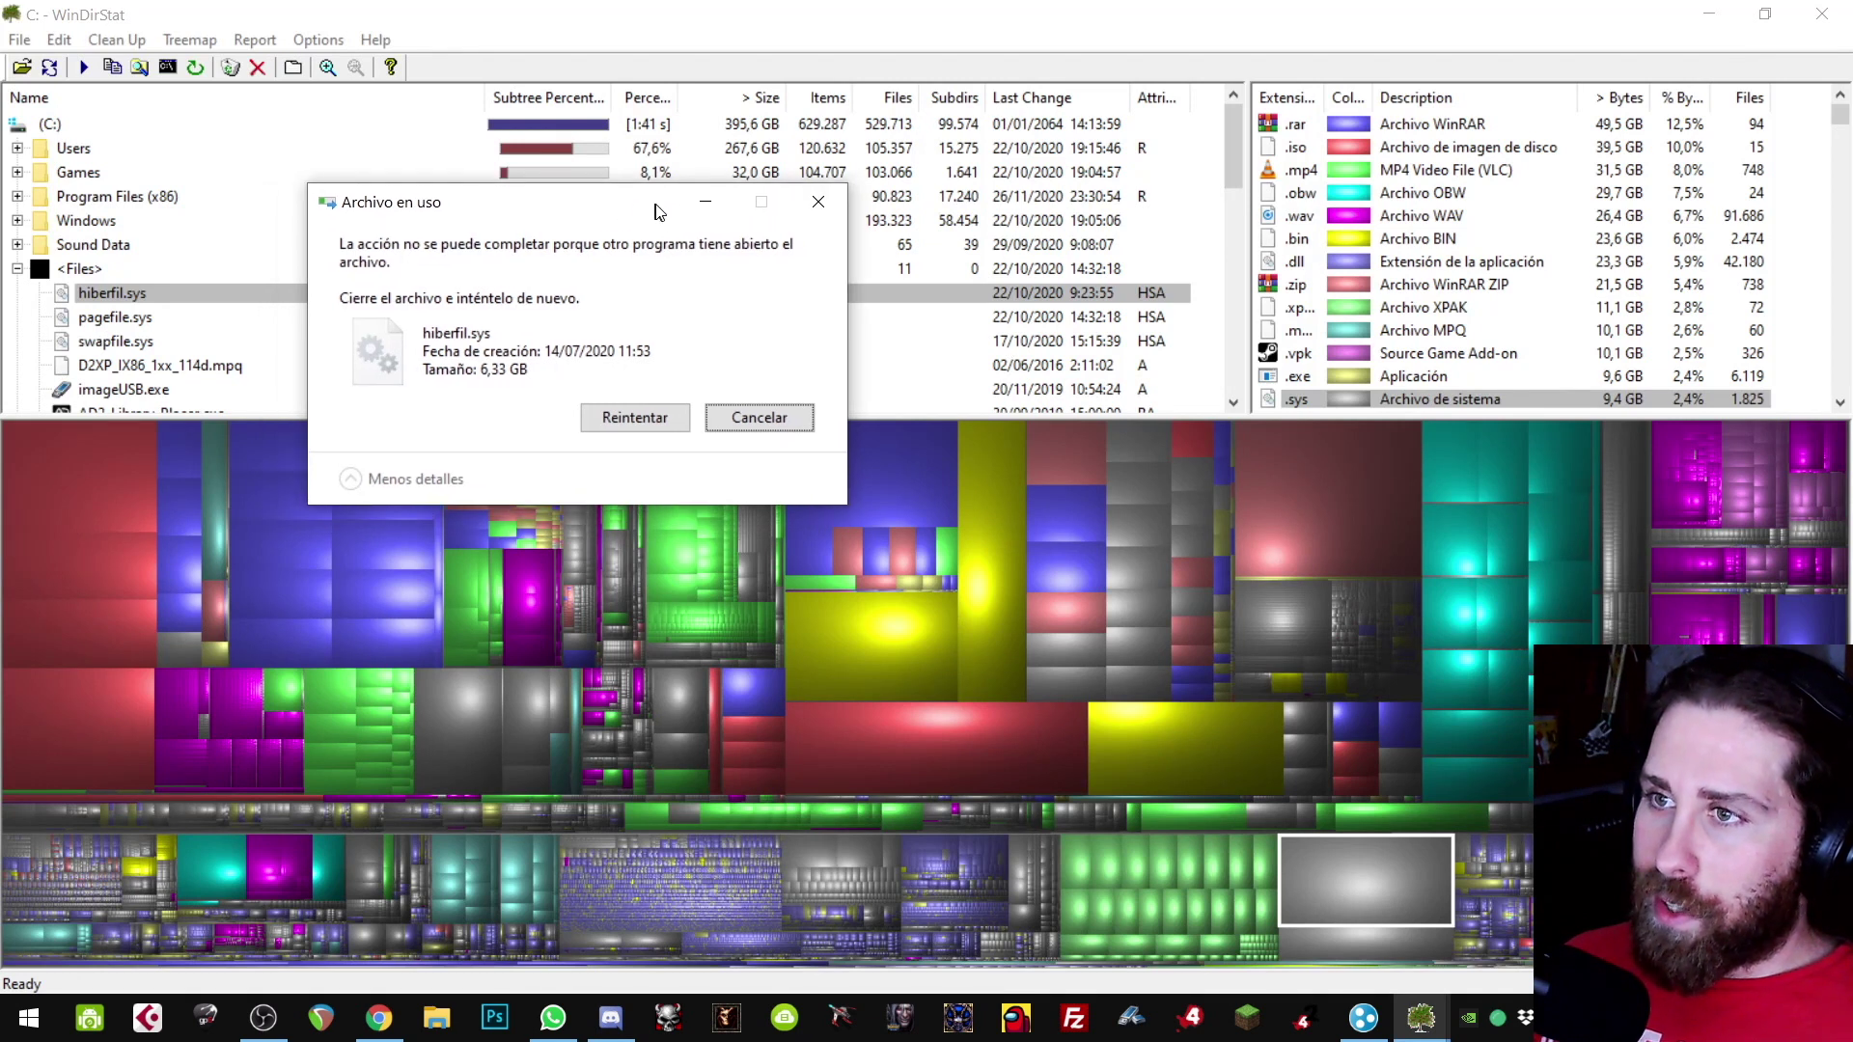
Step: Bring the IONOS article about hiberfil.sys back in a maximized Chrome window and clear the text selection
drag(655, 211, 660, 210)
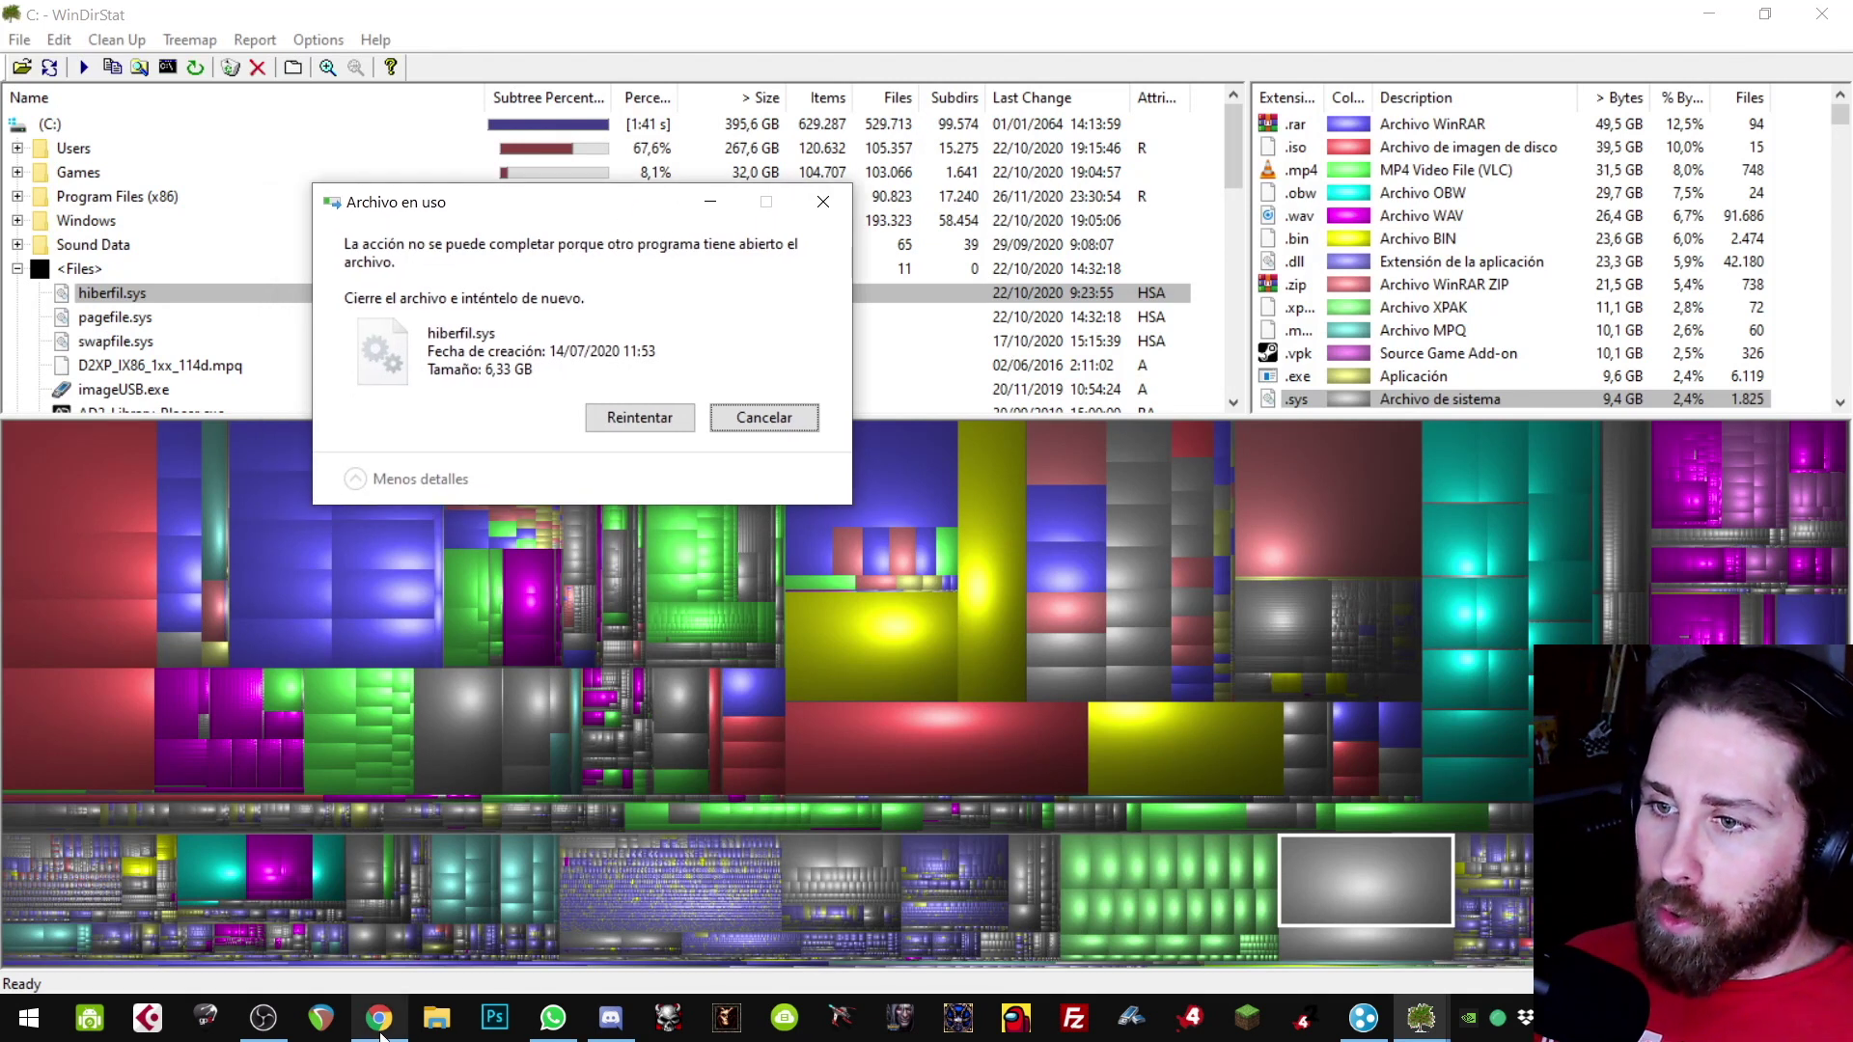
click(380, 1029)
double_click(1272, 332)
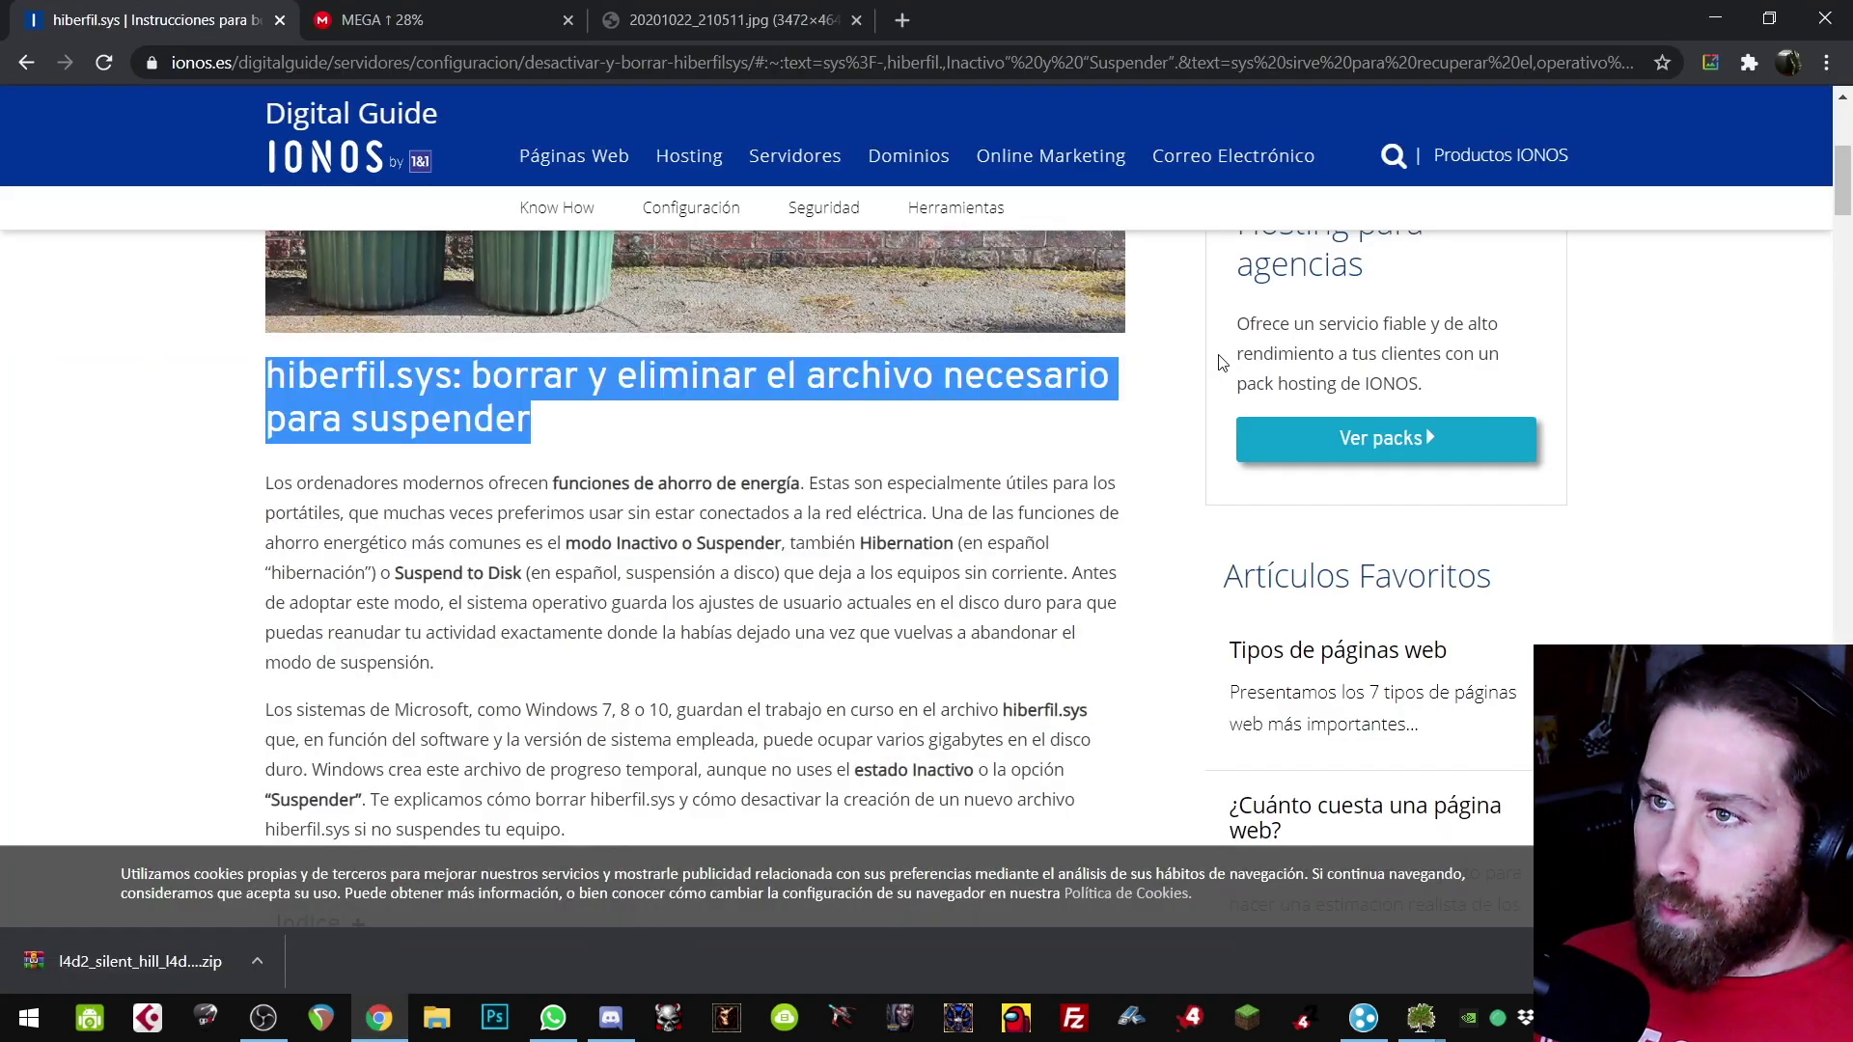
click(956, 453)
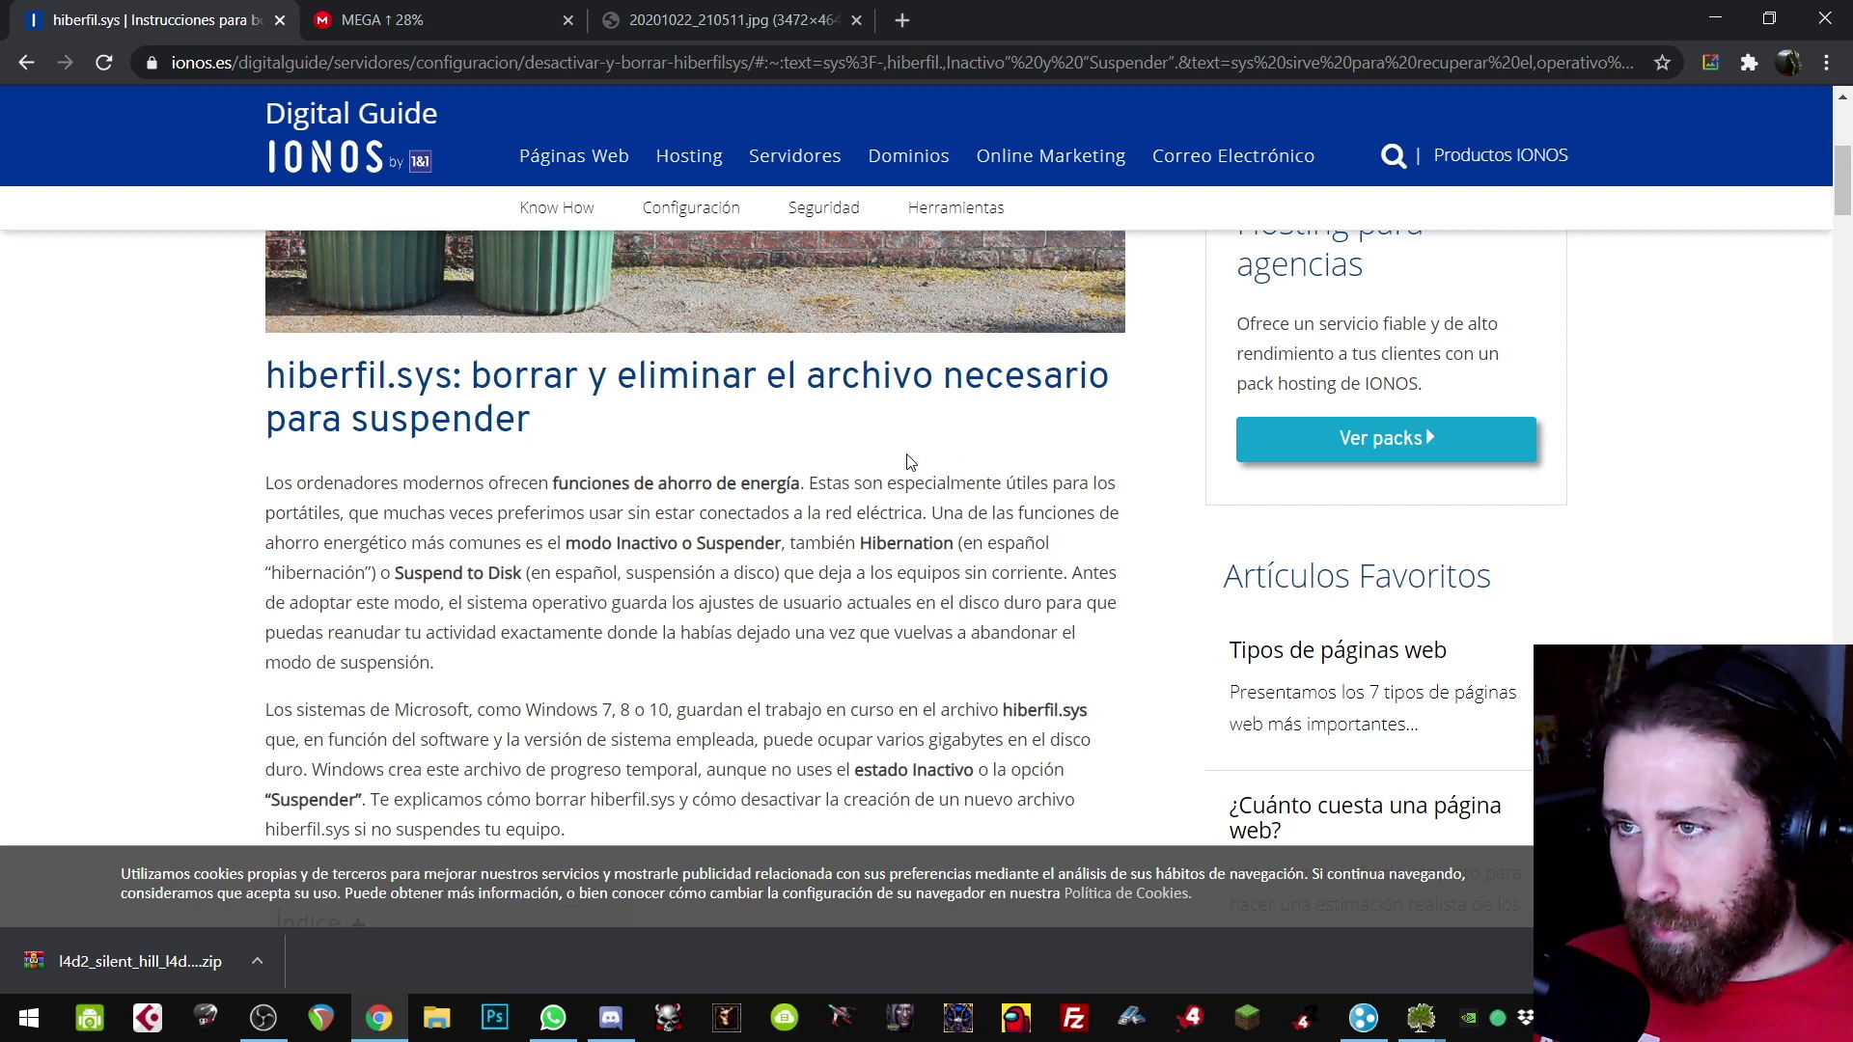
scroll(912, 459, down, 1)
scroll(909, 455, up, 1)
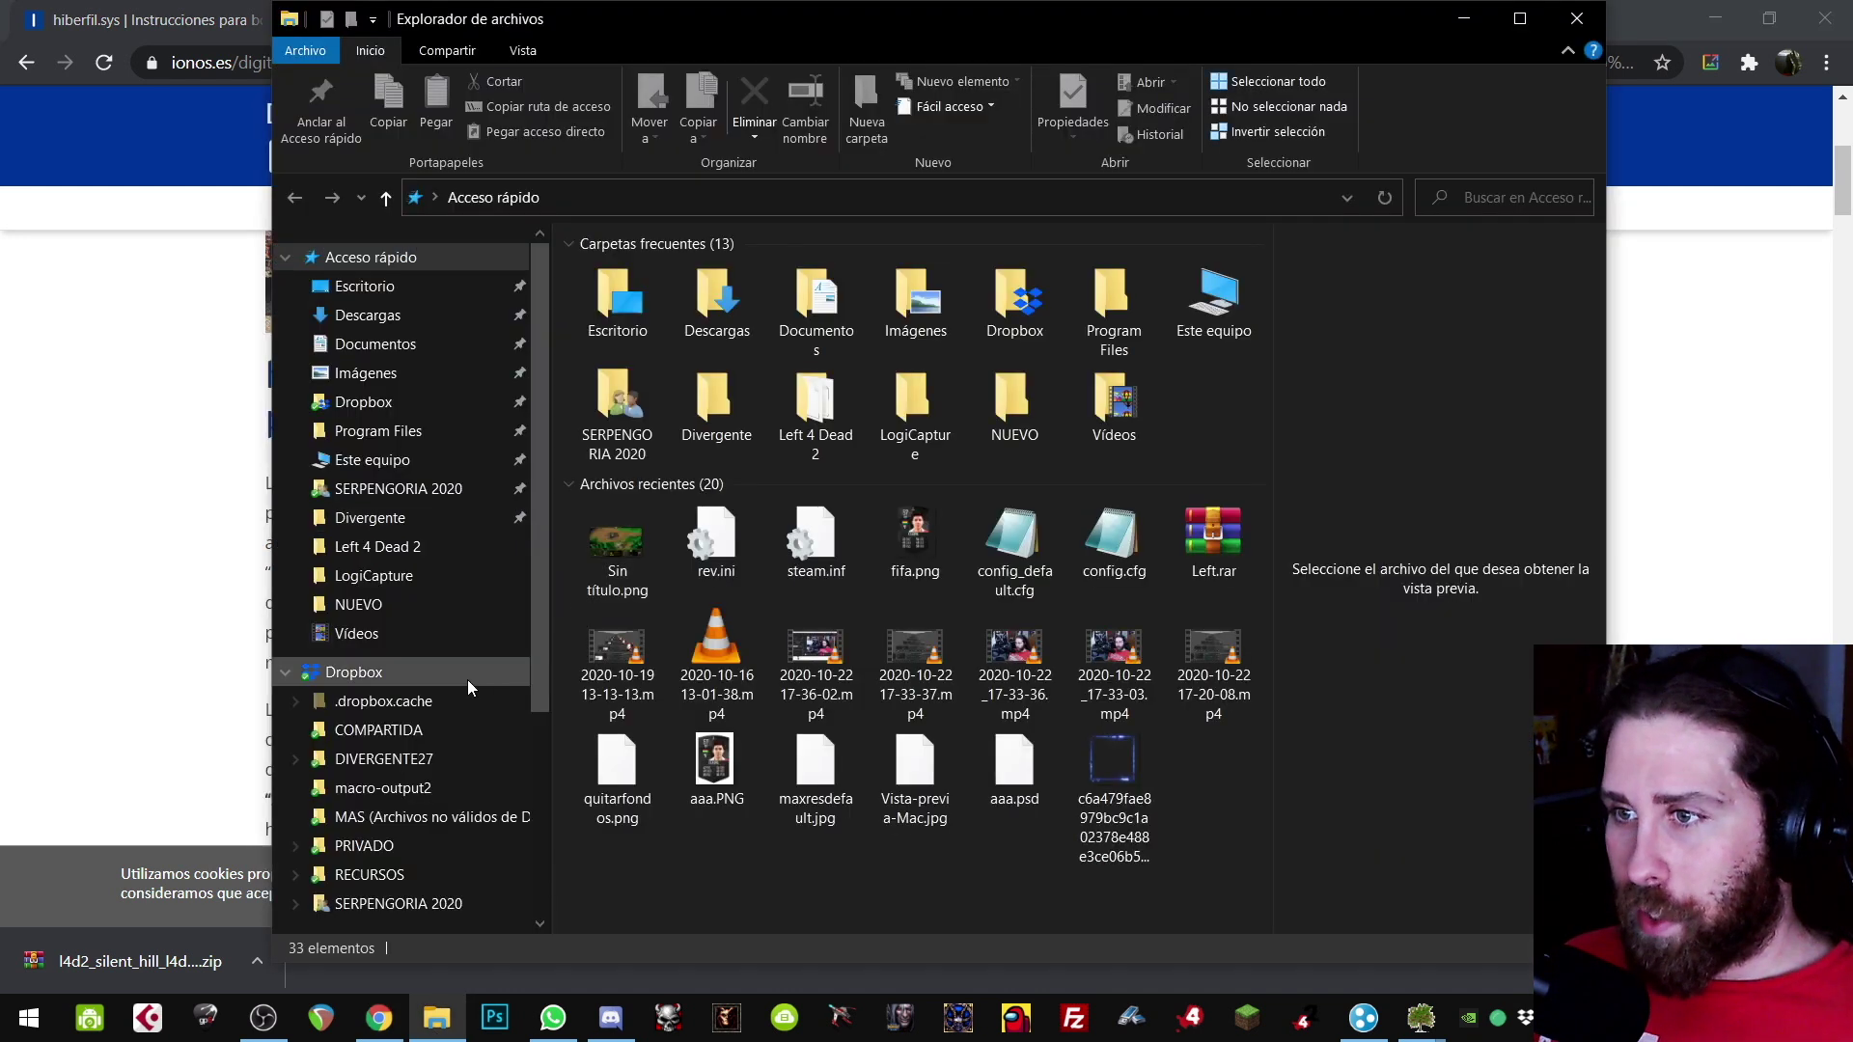
Step: Switch to File Explorer, go to Este equipo and open the properties of Disco local (C:)
scroll(386, 704, down, 1)
click(365, 662)
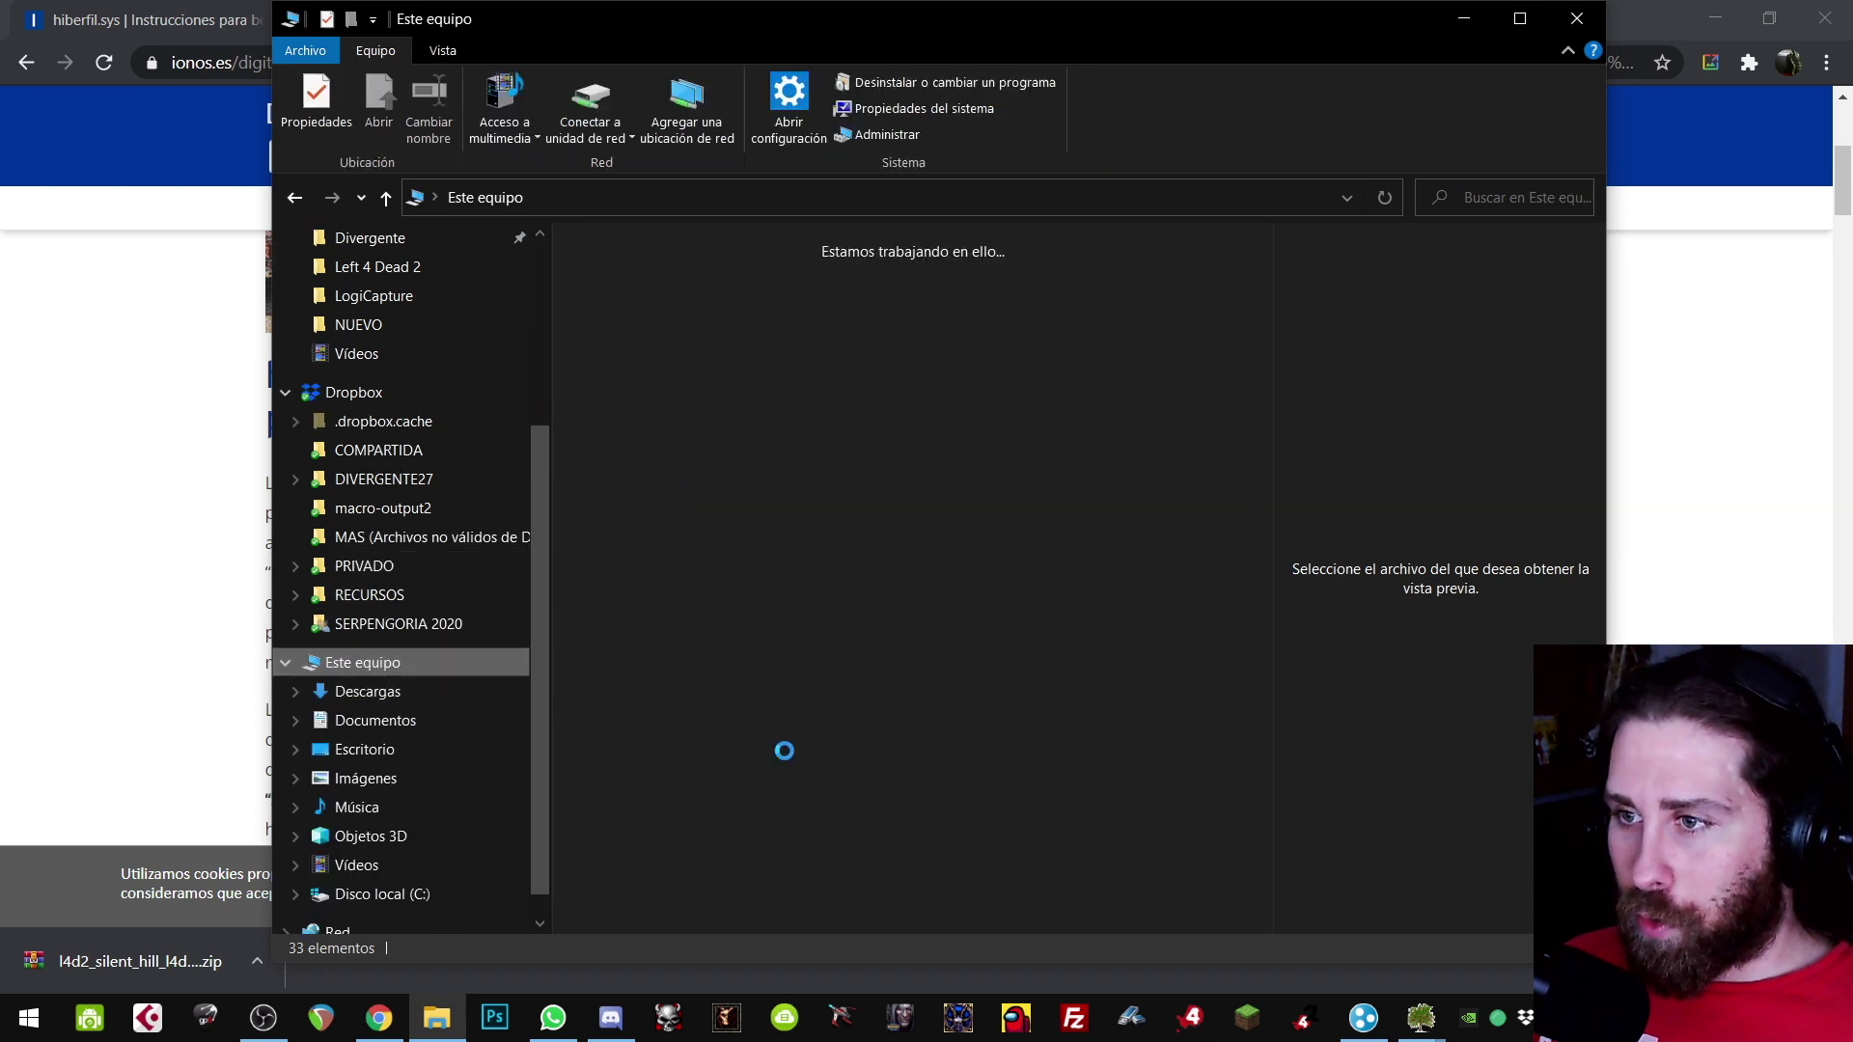
right_click(707, 612)
click(819, 591)
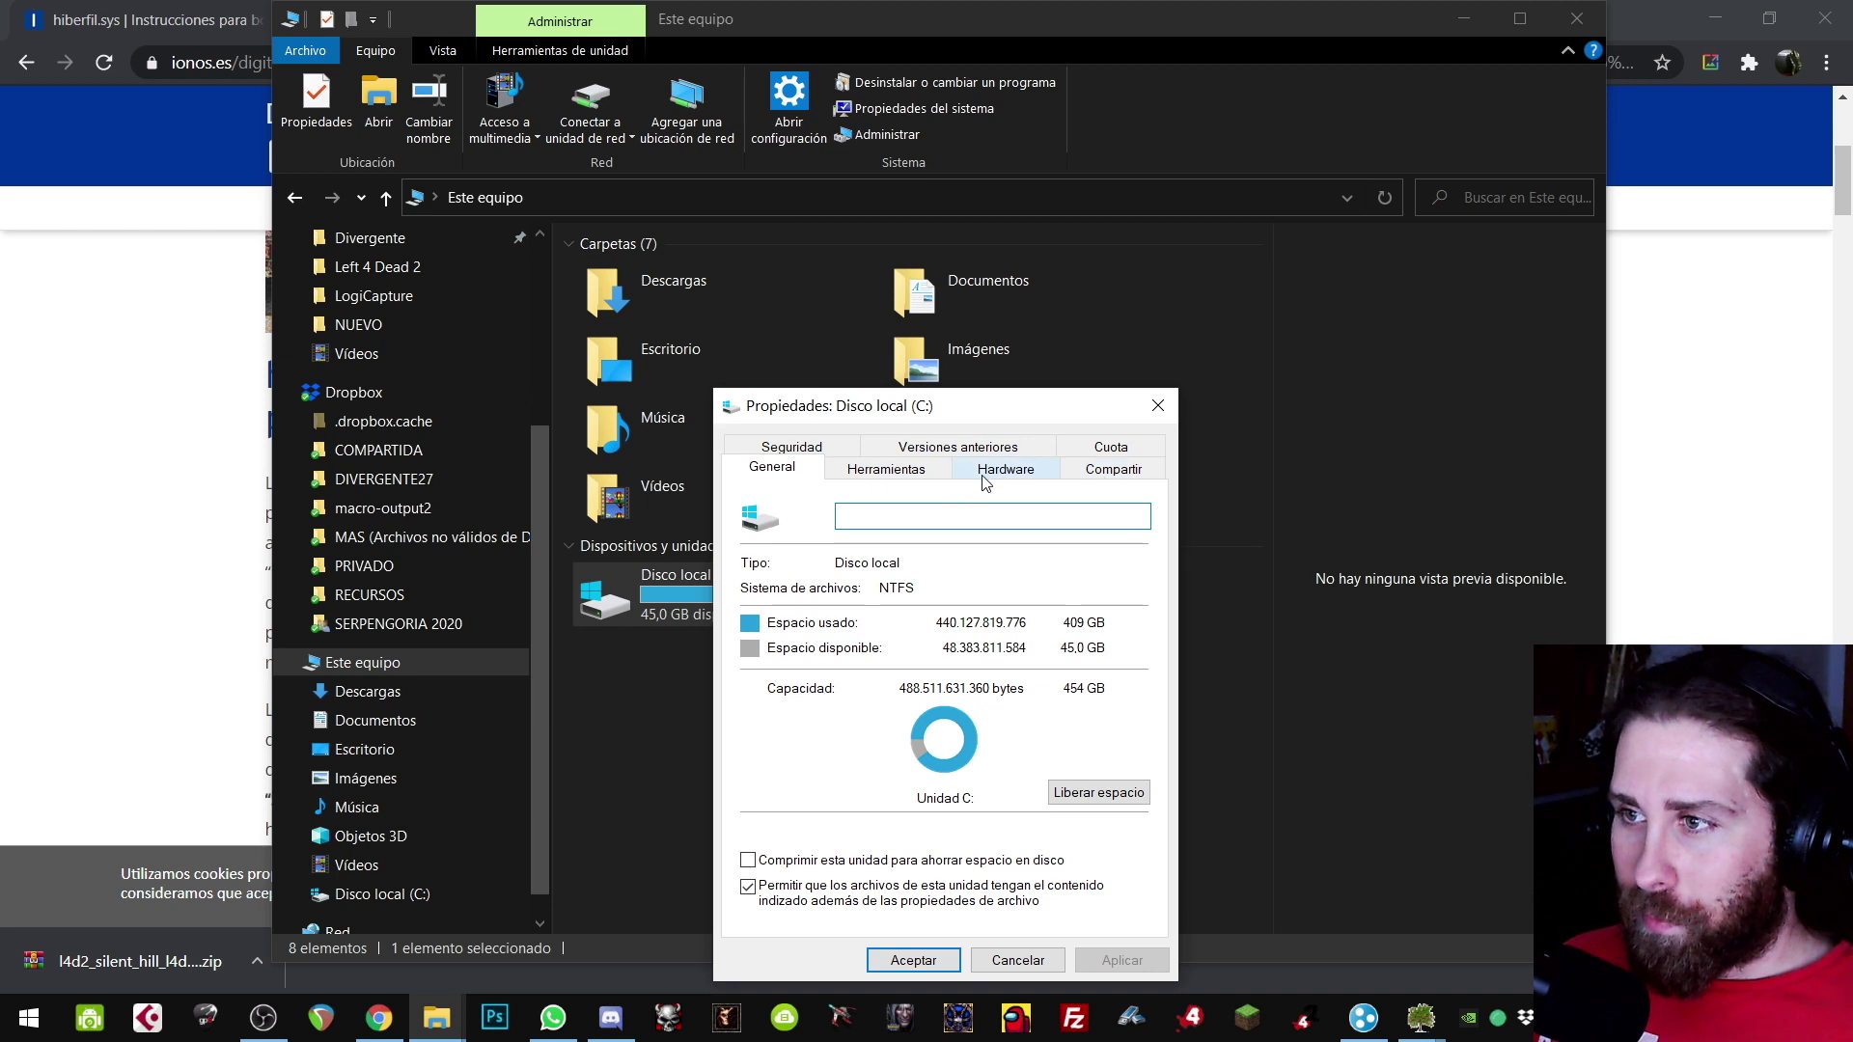
Step: Open the error check for Disco local (C:) and close it without scanning the drive
click(888, 471)
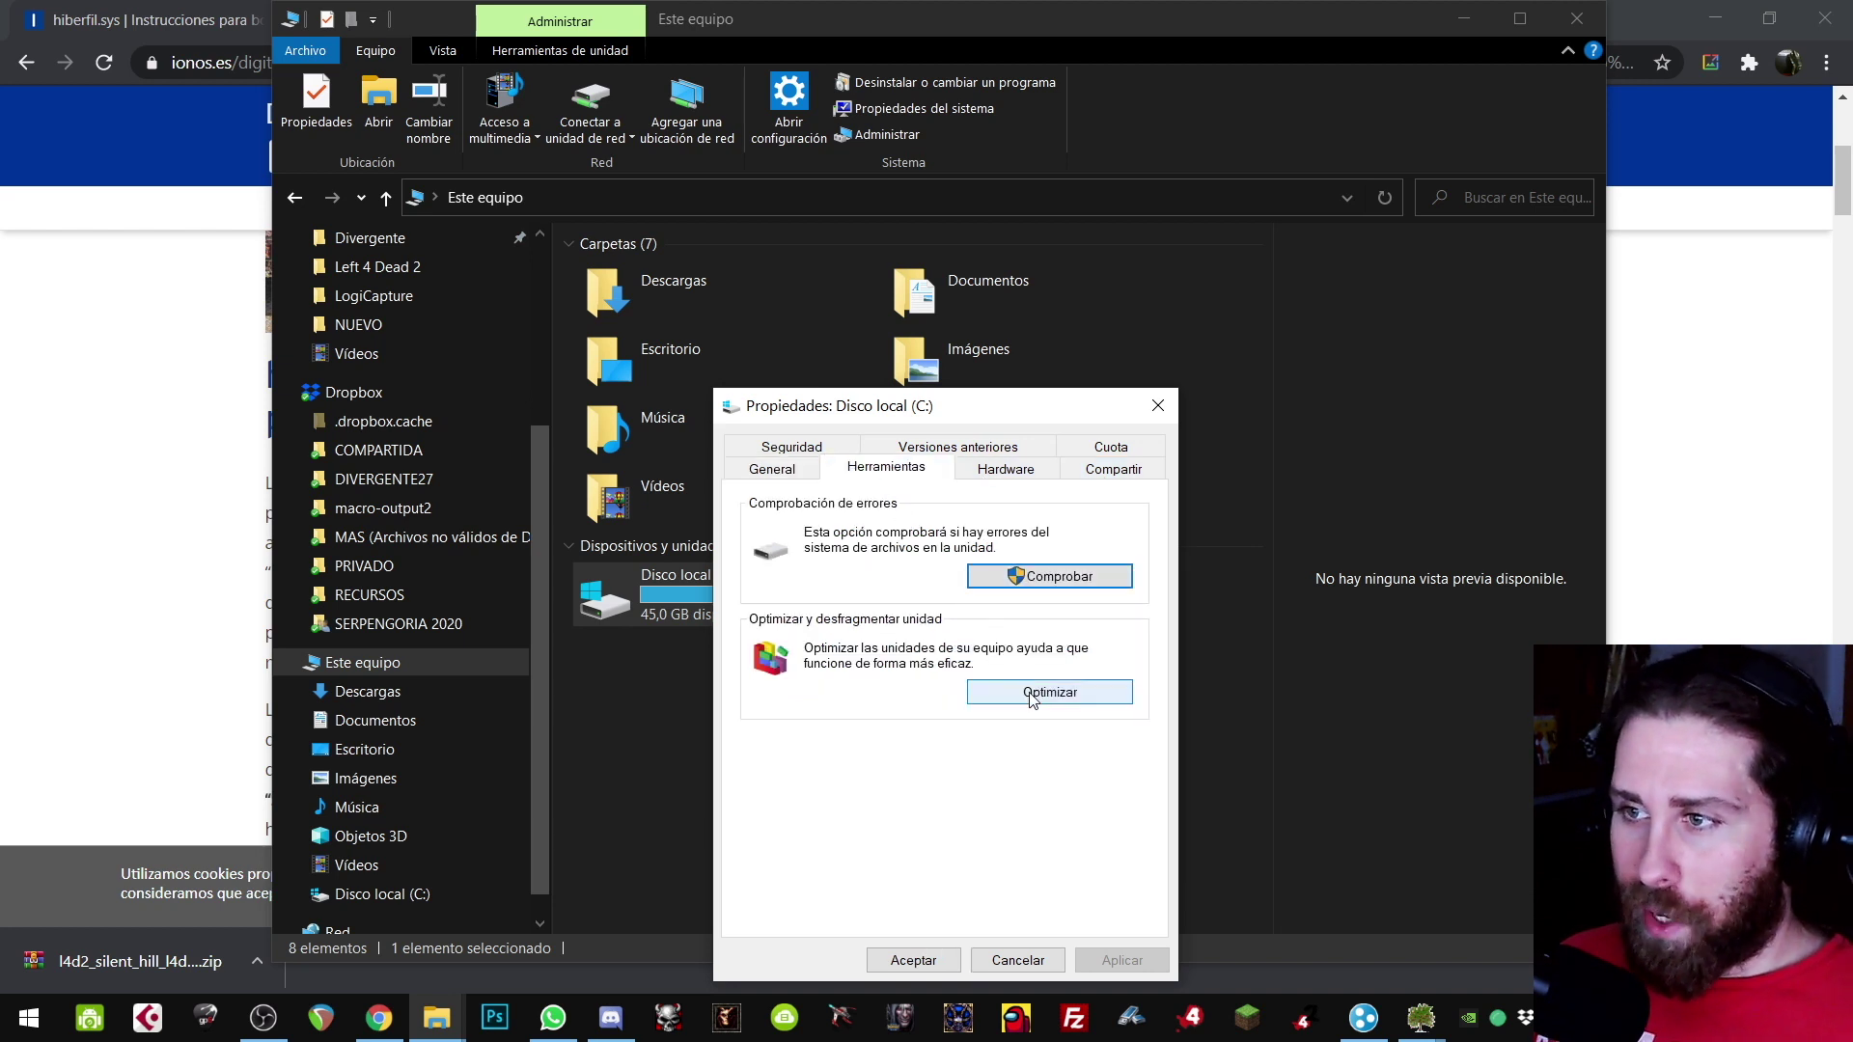
click(1059, 579)
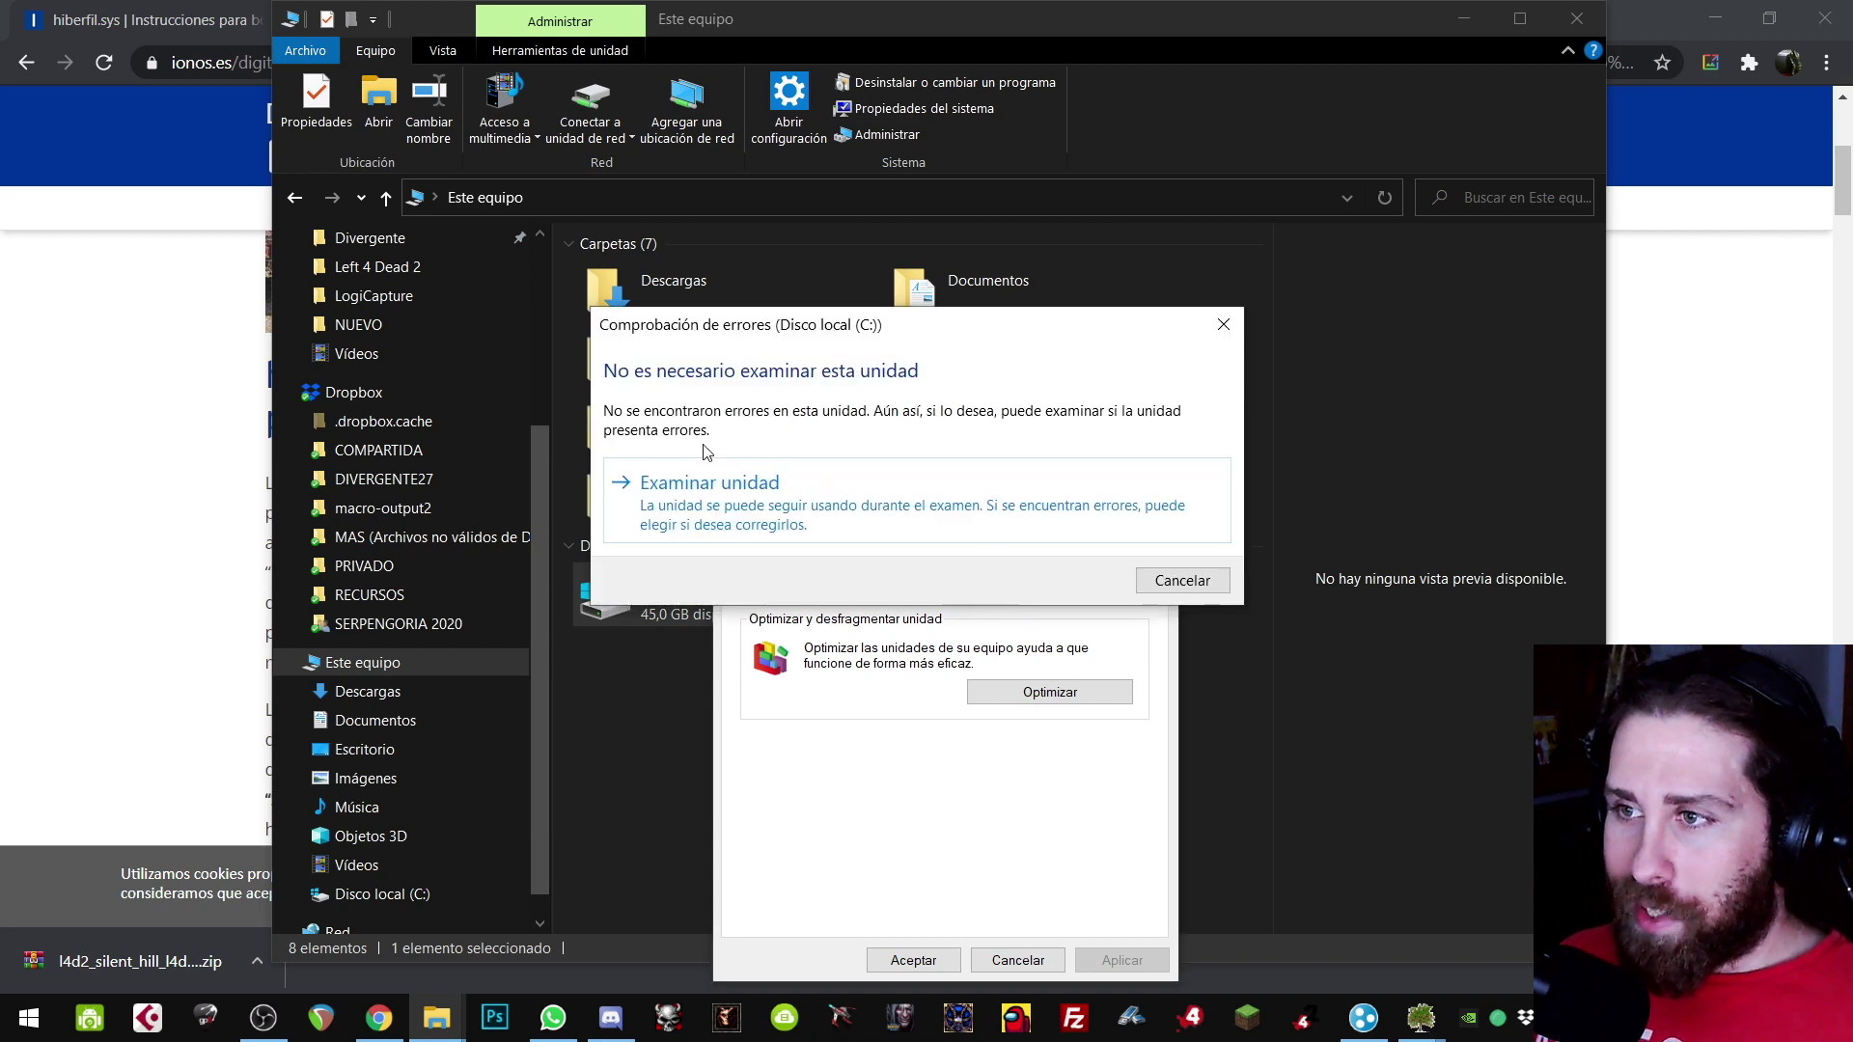
click(1225, 331)
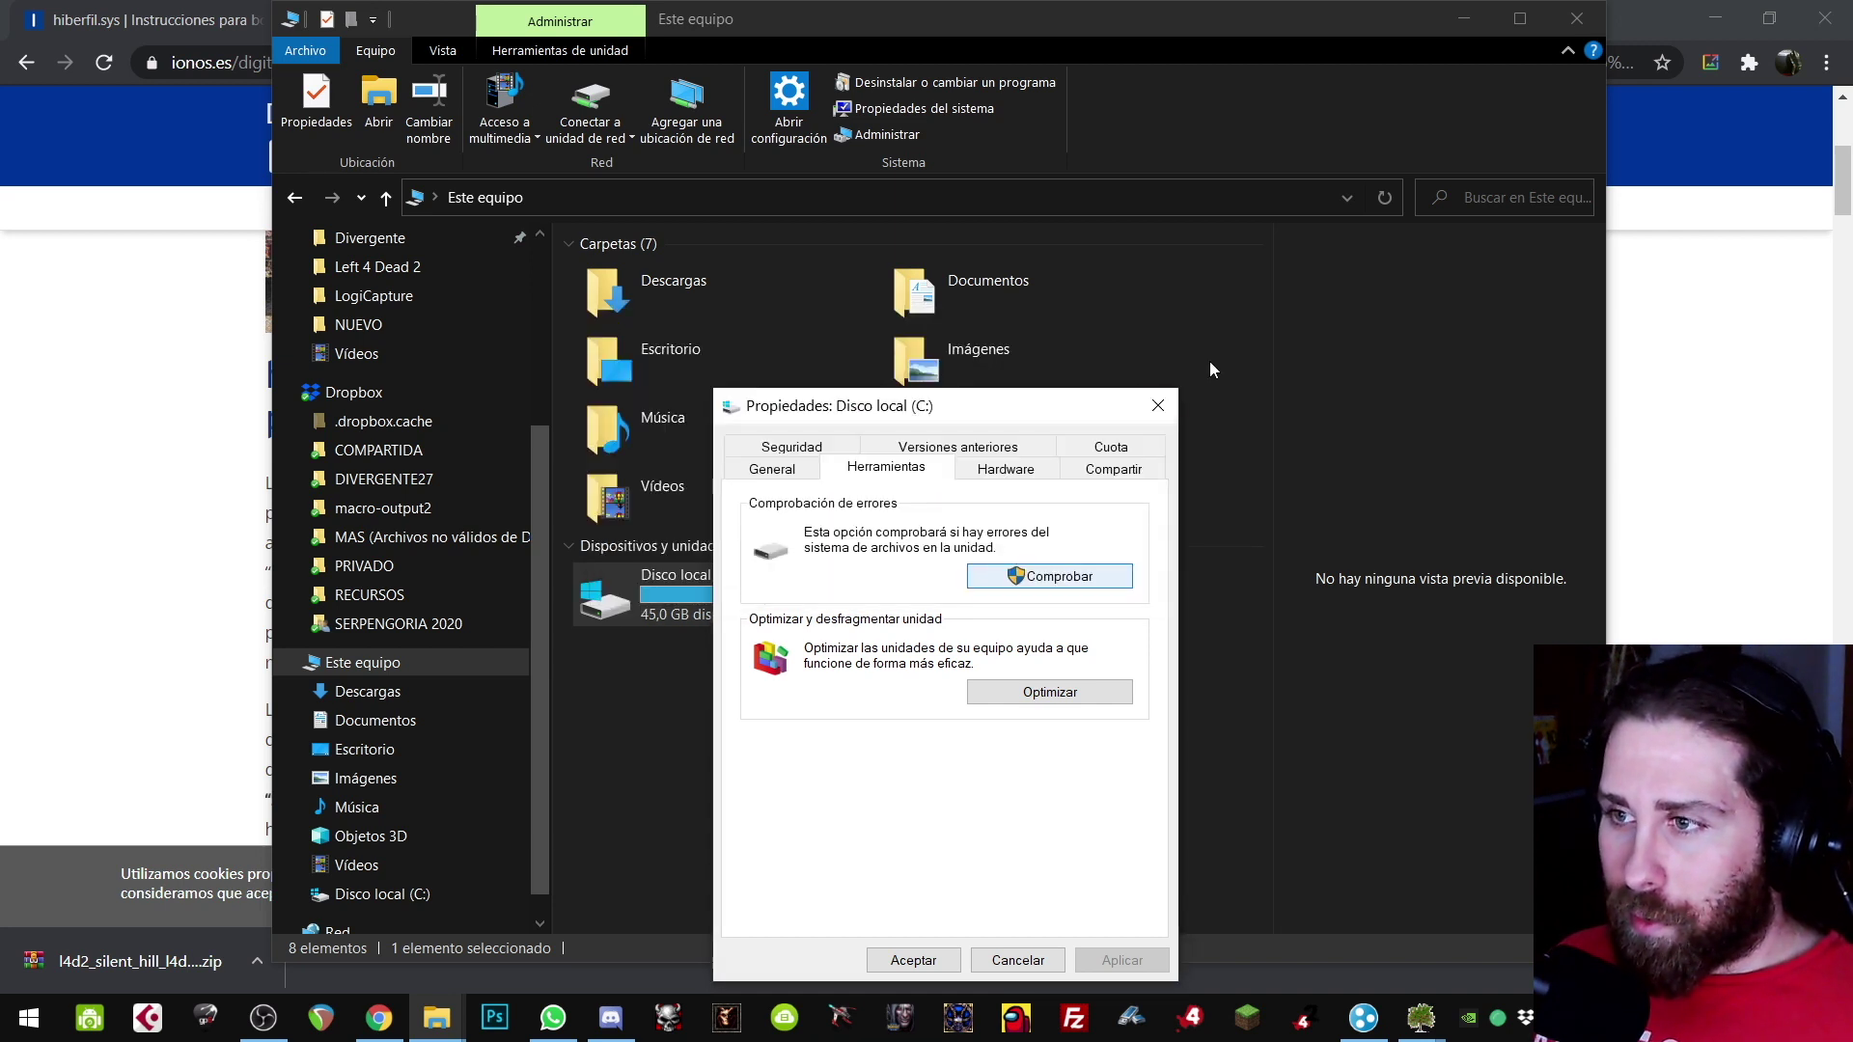
Step: Start Disk Cleanup for C: from its general properties and review the removable file categories, including Papelera de reciclaje
click(768, 470)
click(1093, 793)
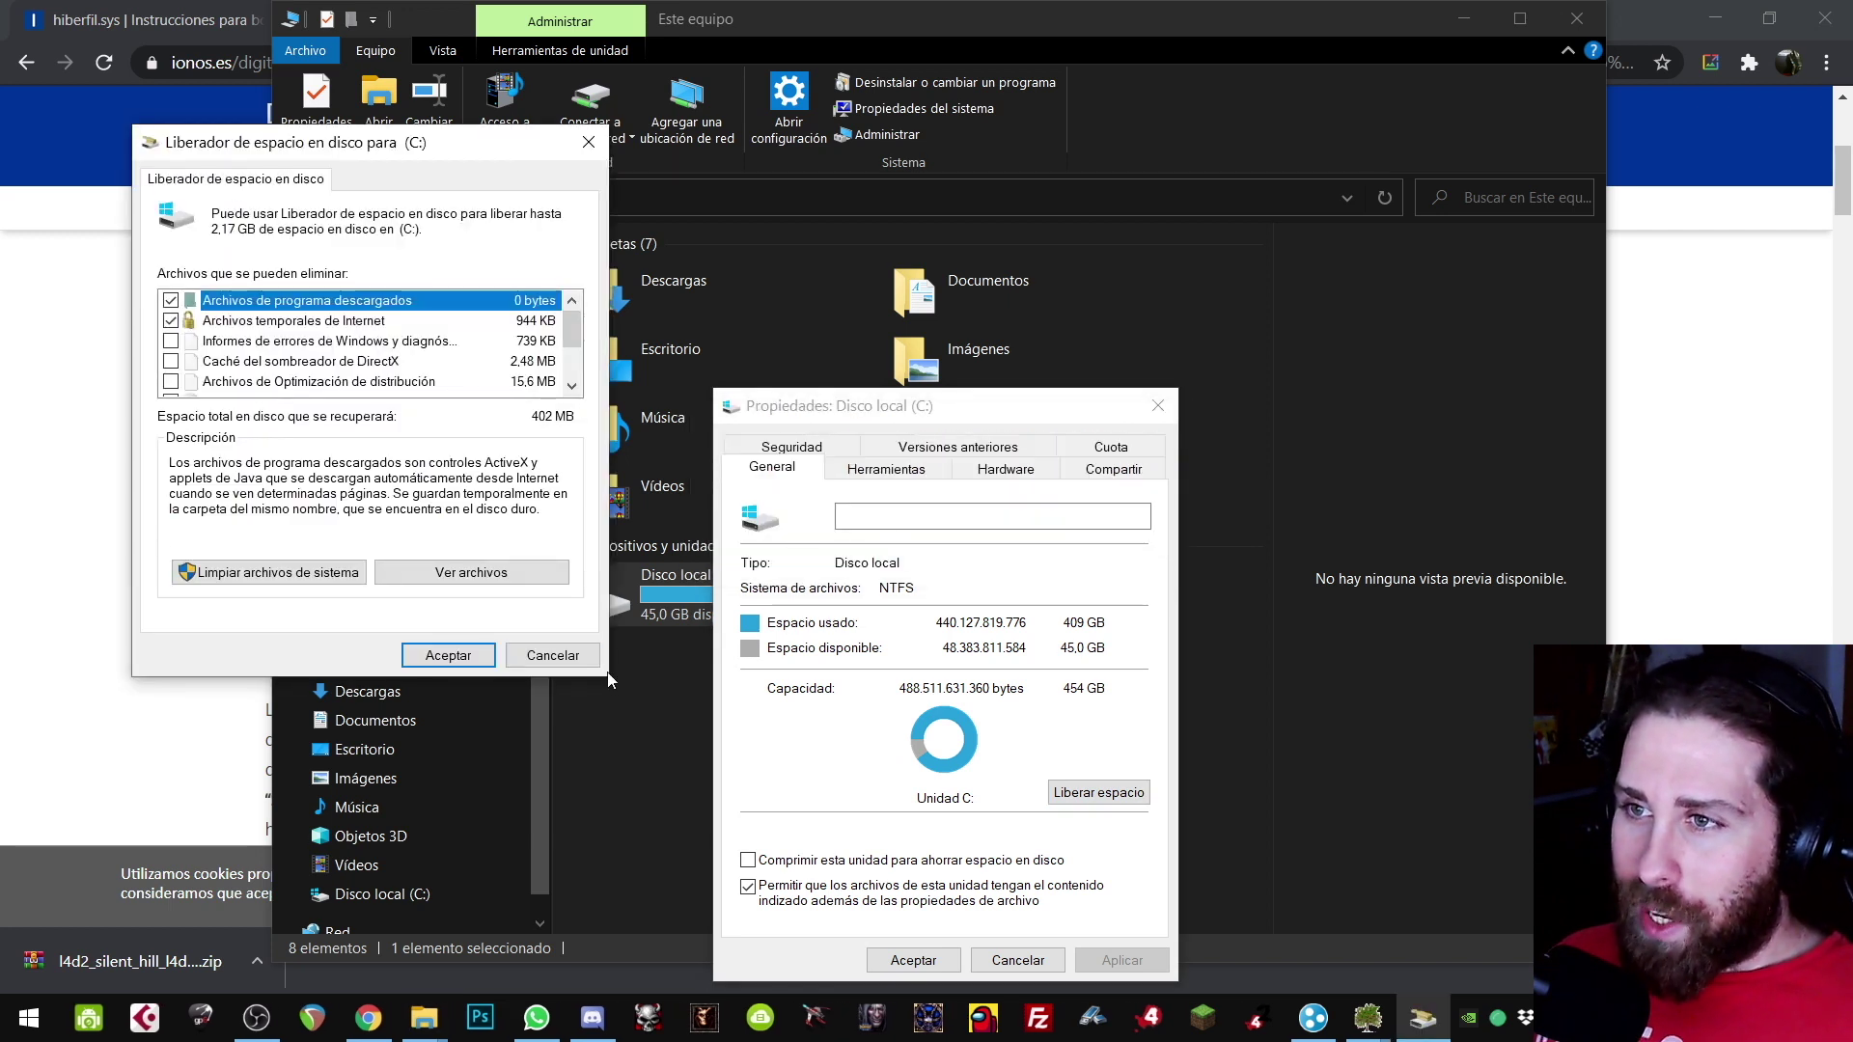
drag(573, 333, 577, 359)
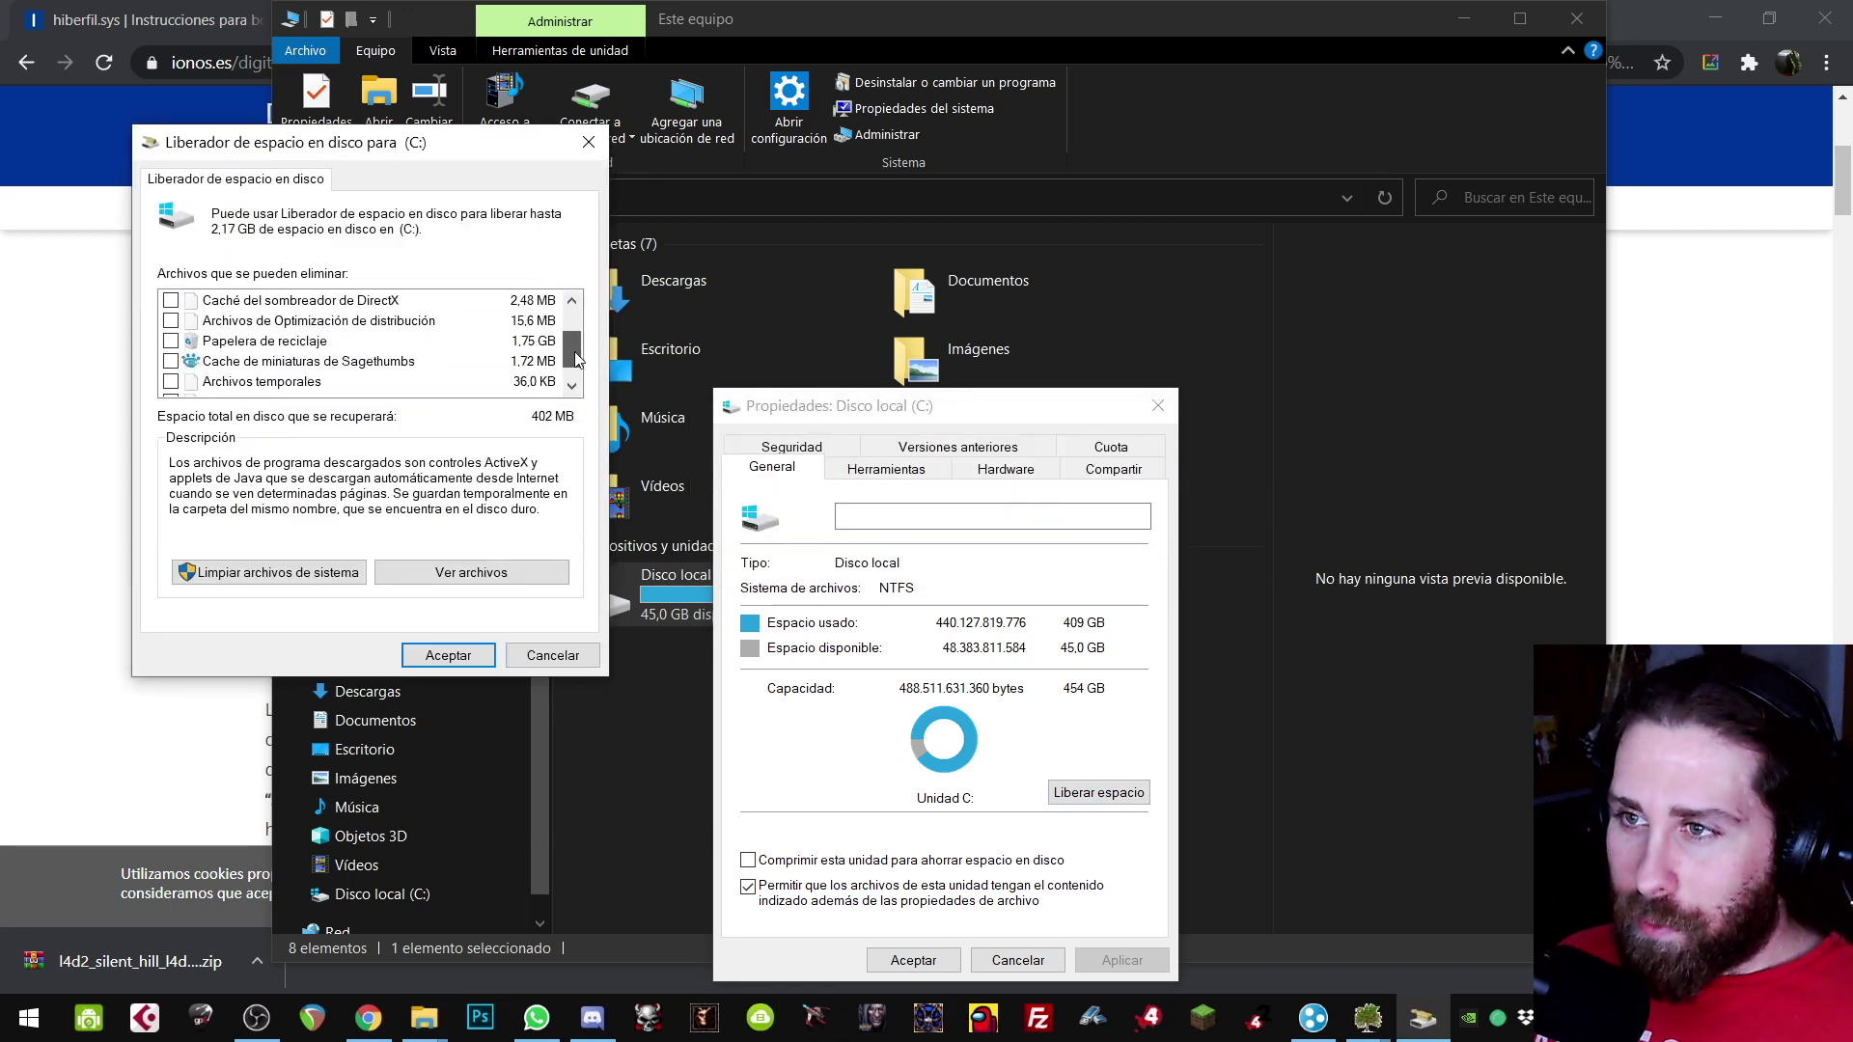
click(224, 345)
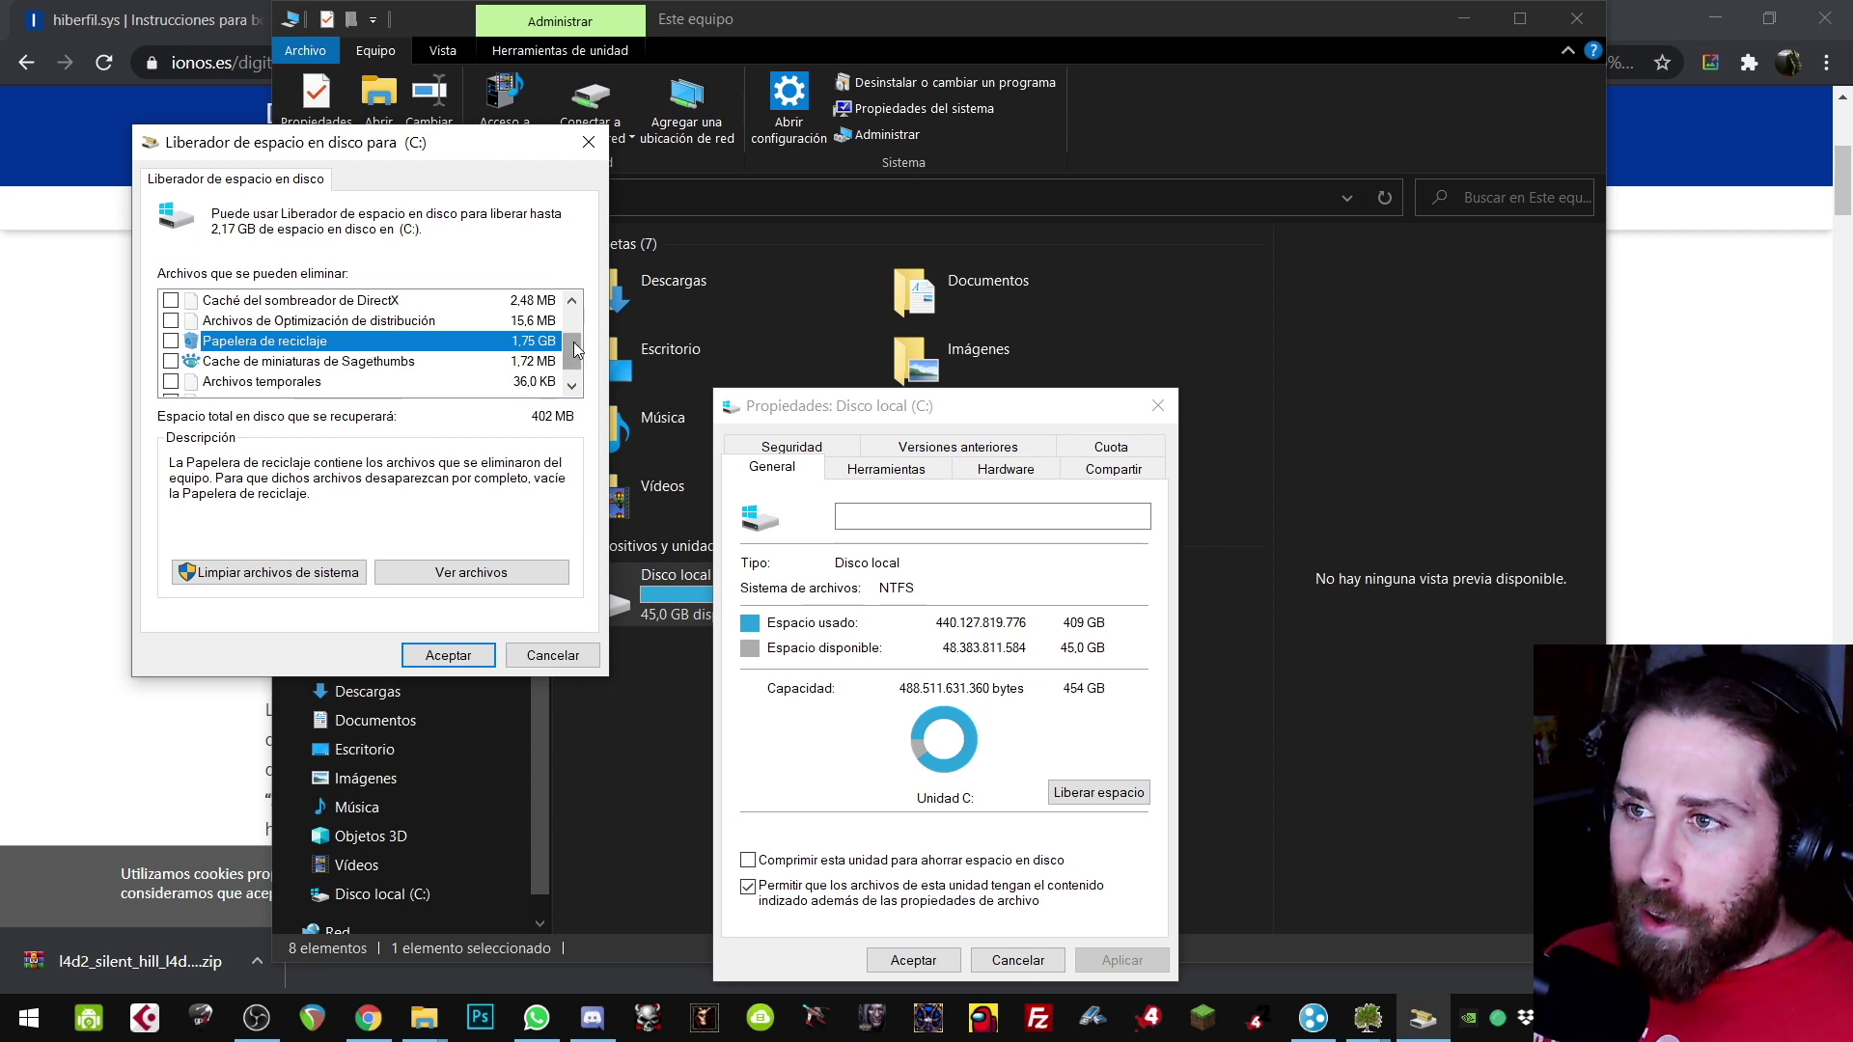
scroll(574, 346, up, 1)
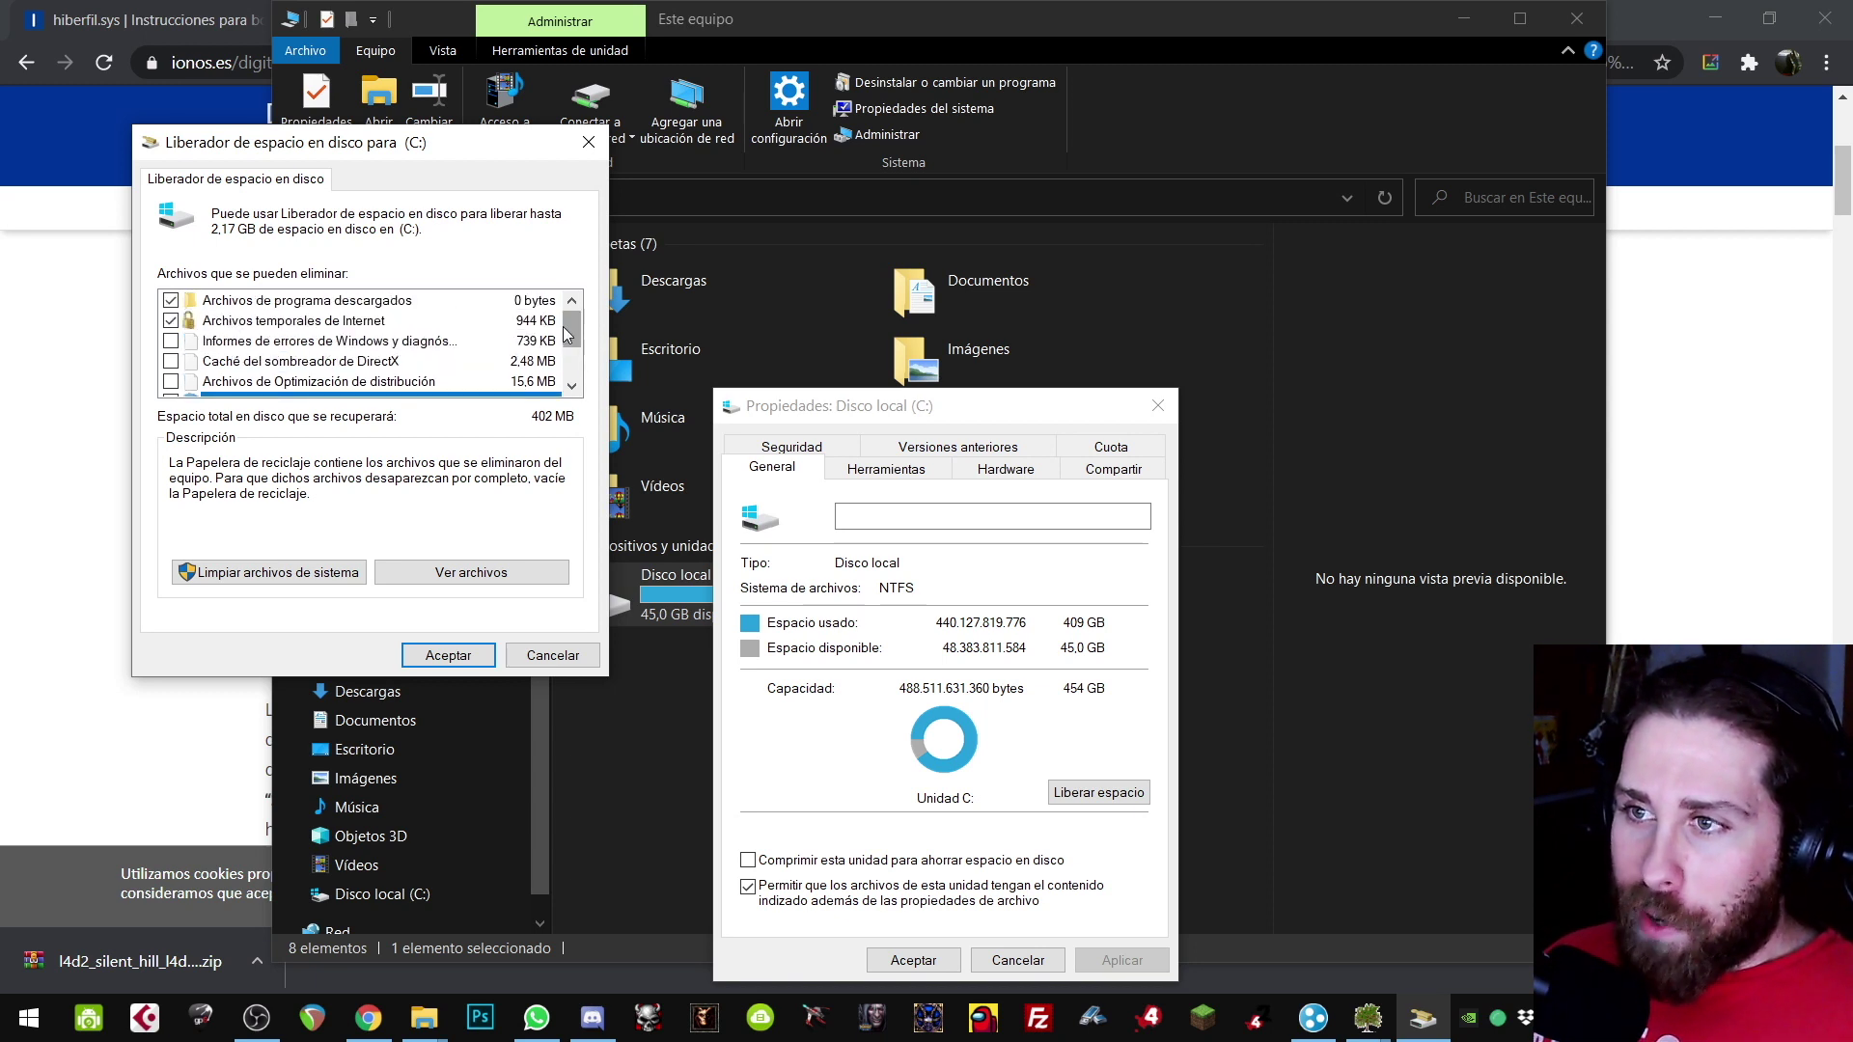
Step: Review the remaining removable file categories in Disk Cleanup for C: and show the description of Miniaturas
scroll(569, 338, down, 1)
scroll(567, 381, down, 1)
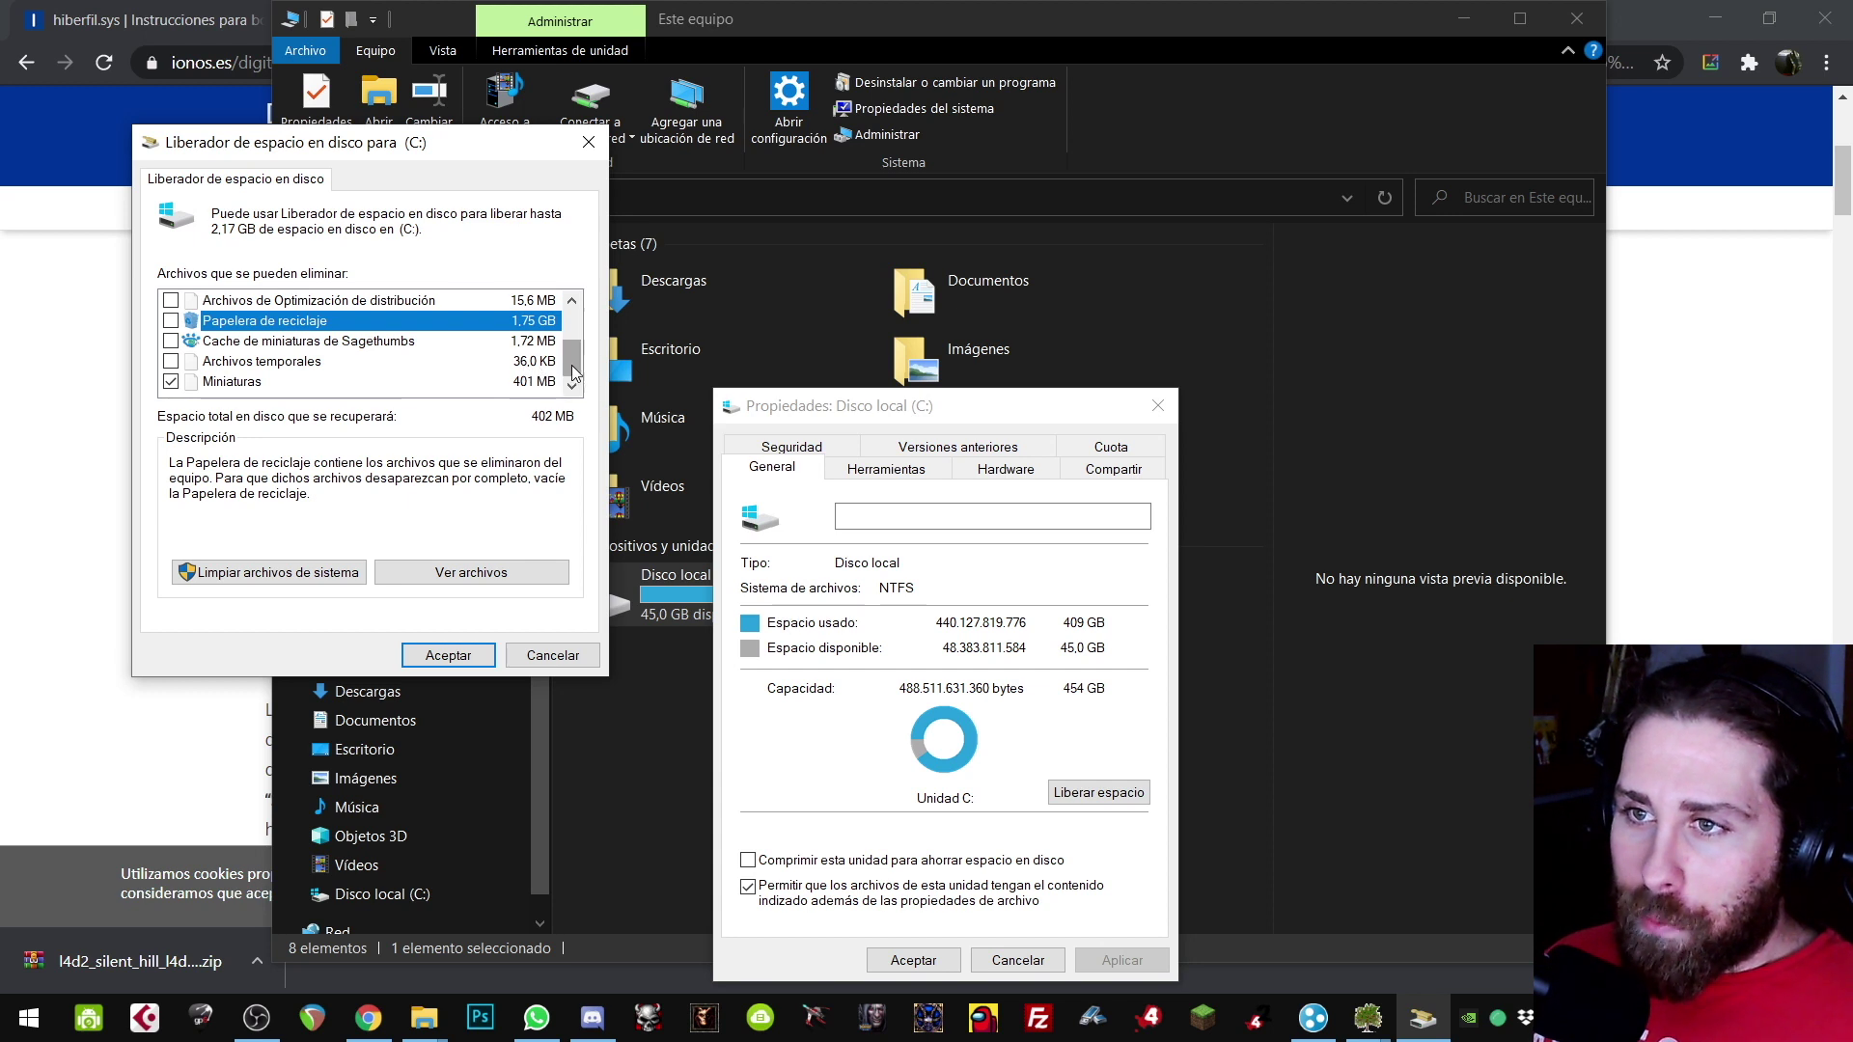
click(512, 383)
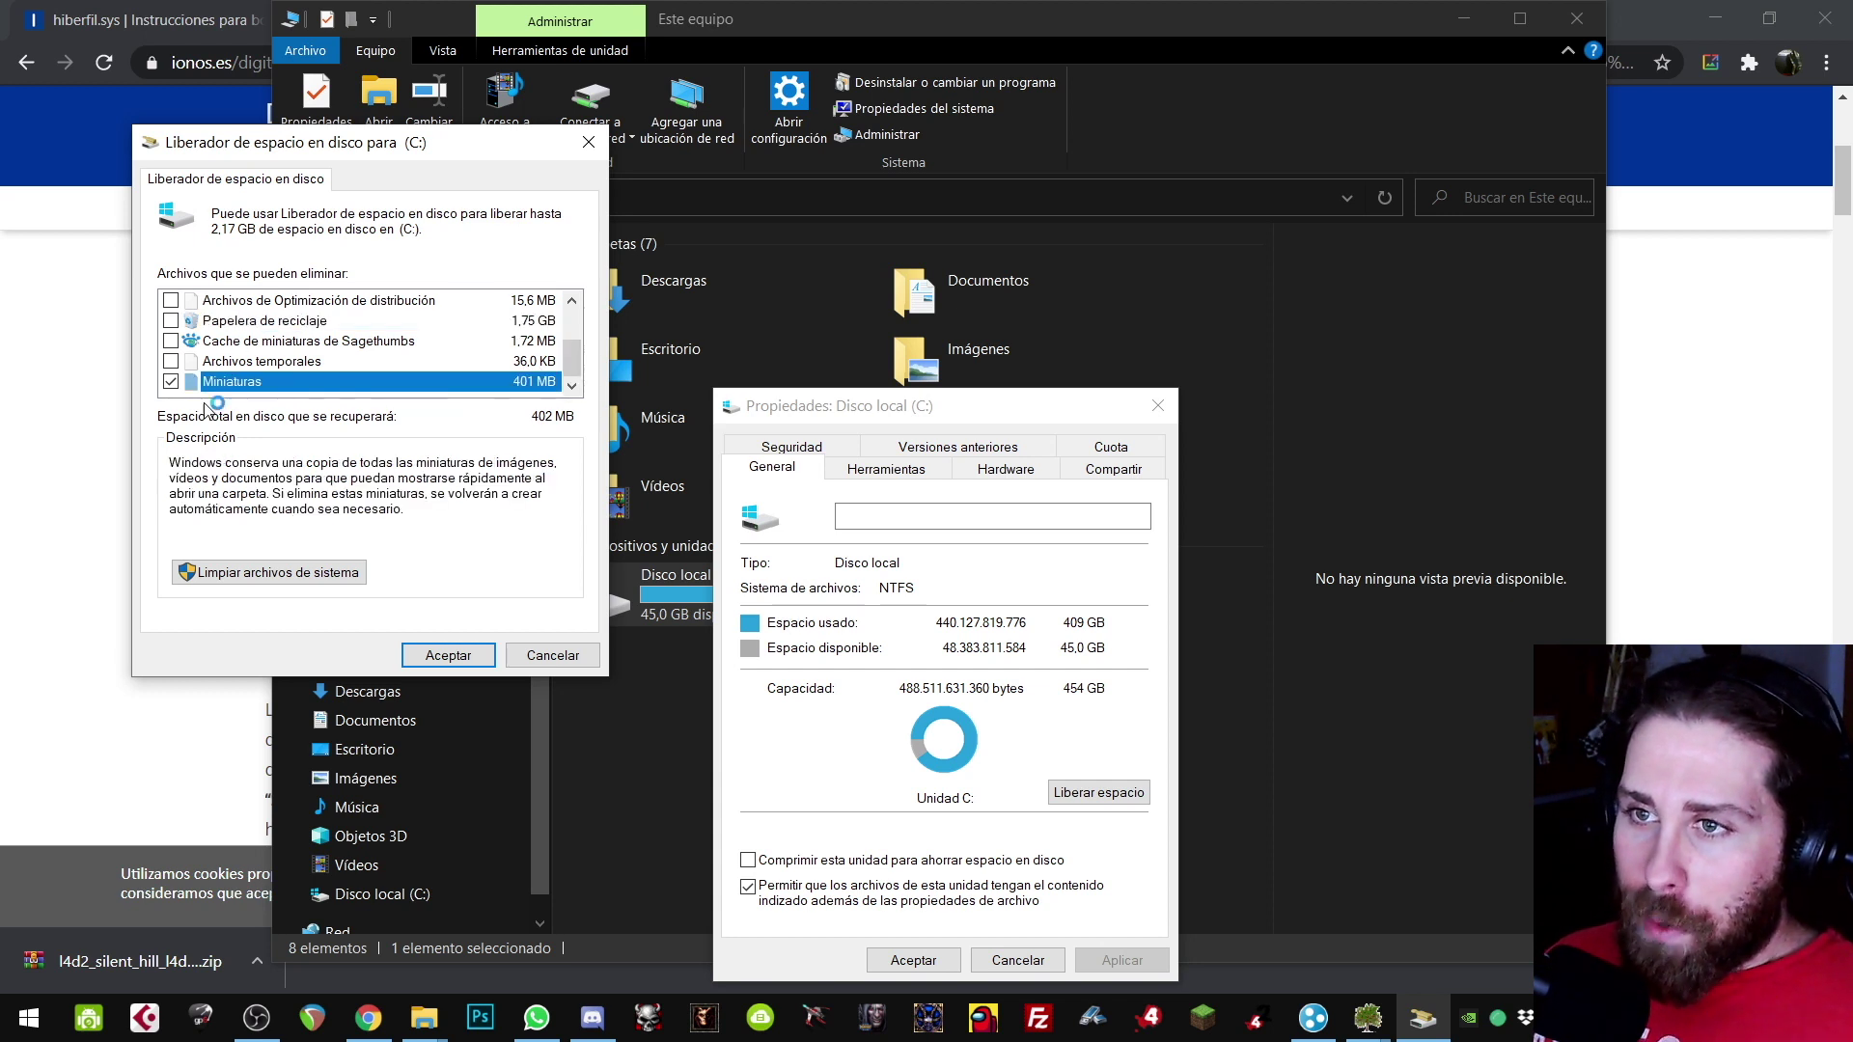
scroll(574, 357, up, 1)
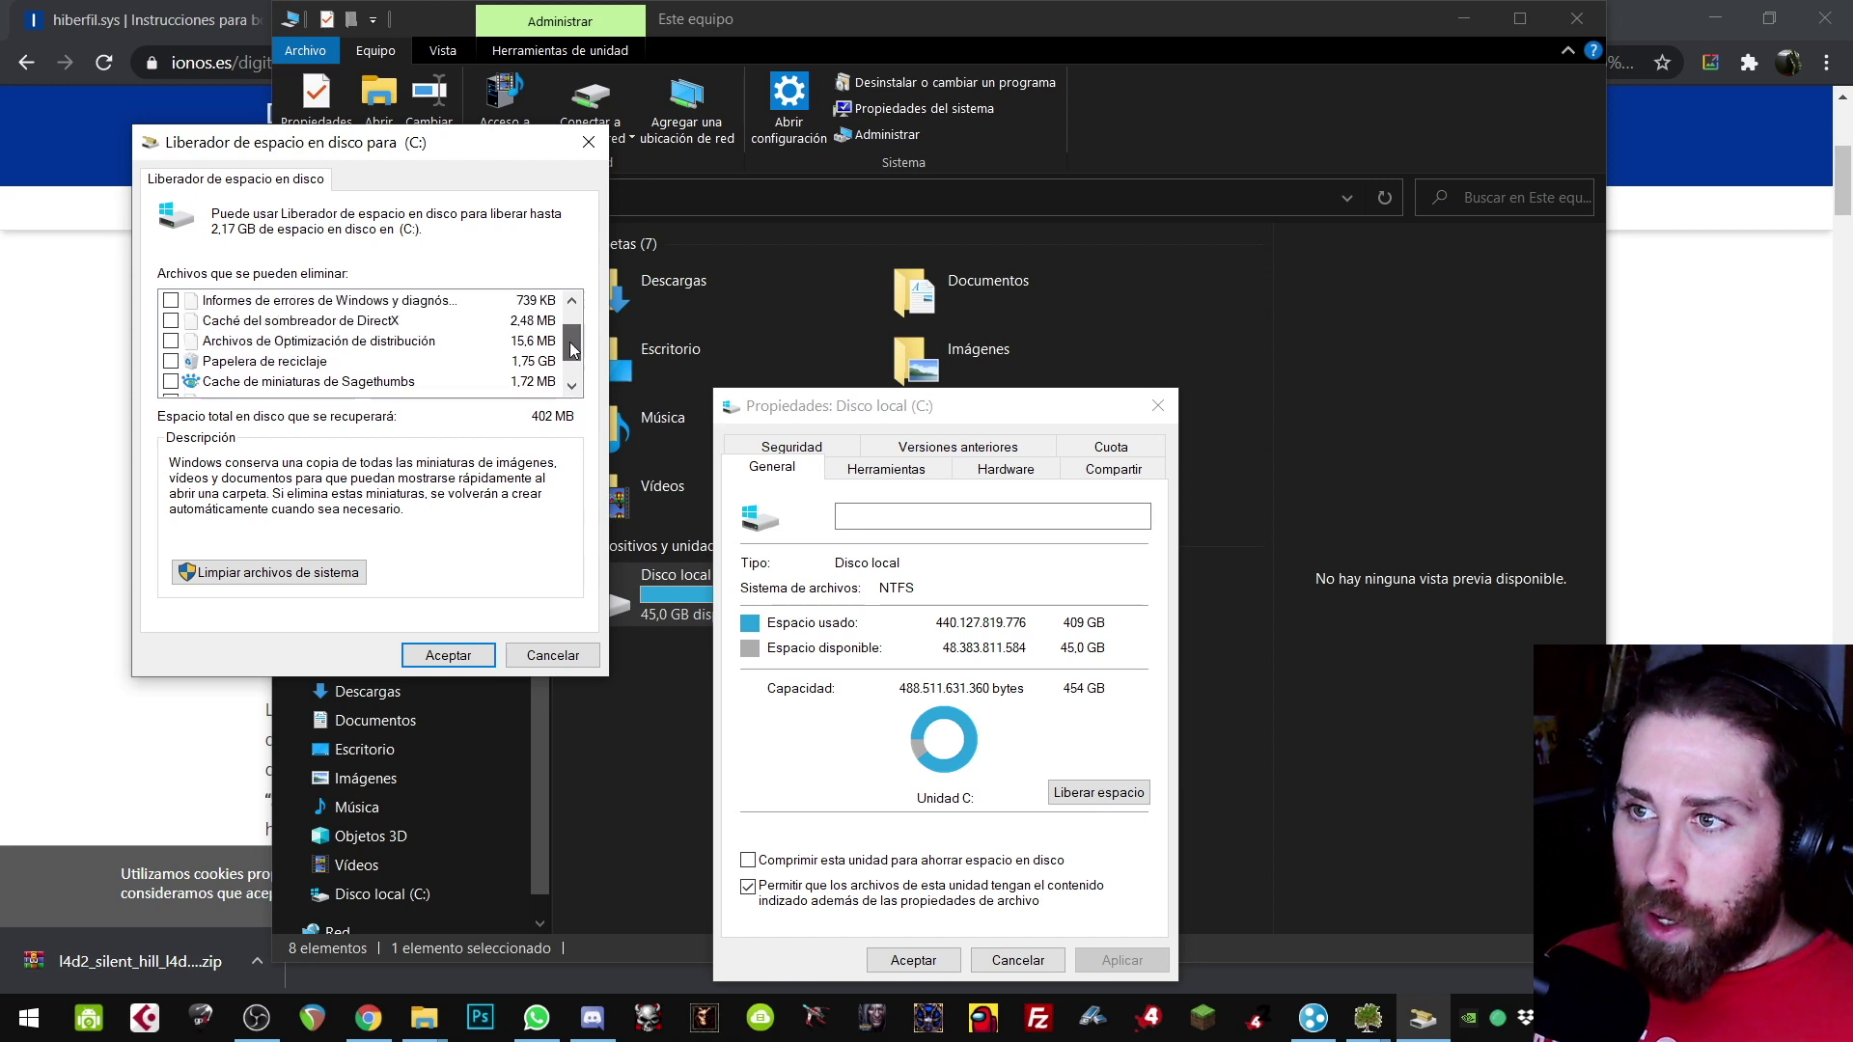
scroll(574, 357, down, 1)
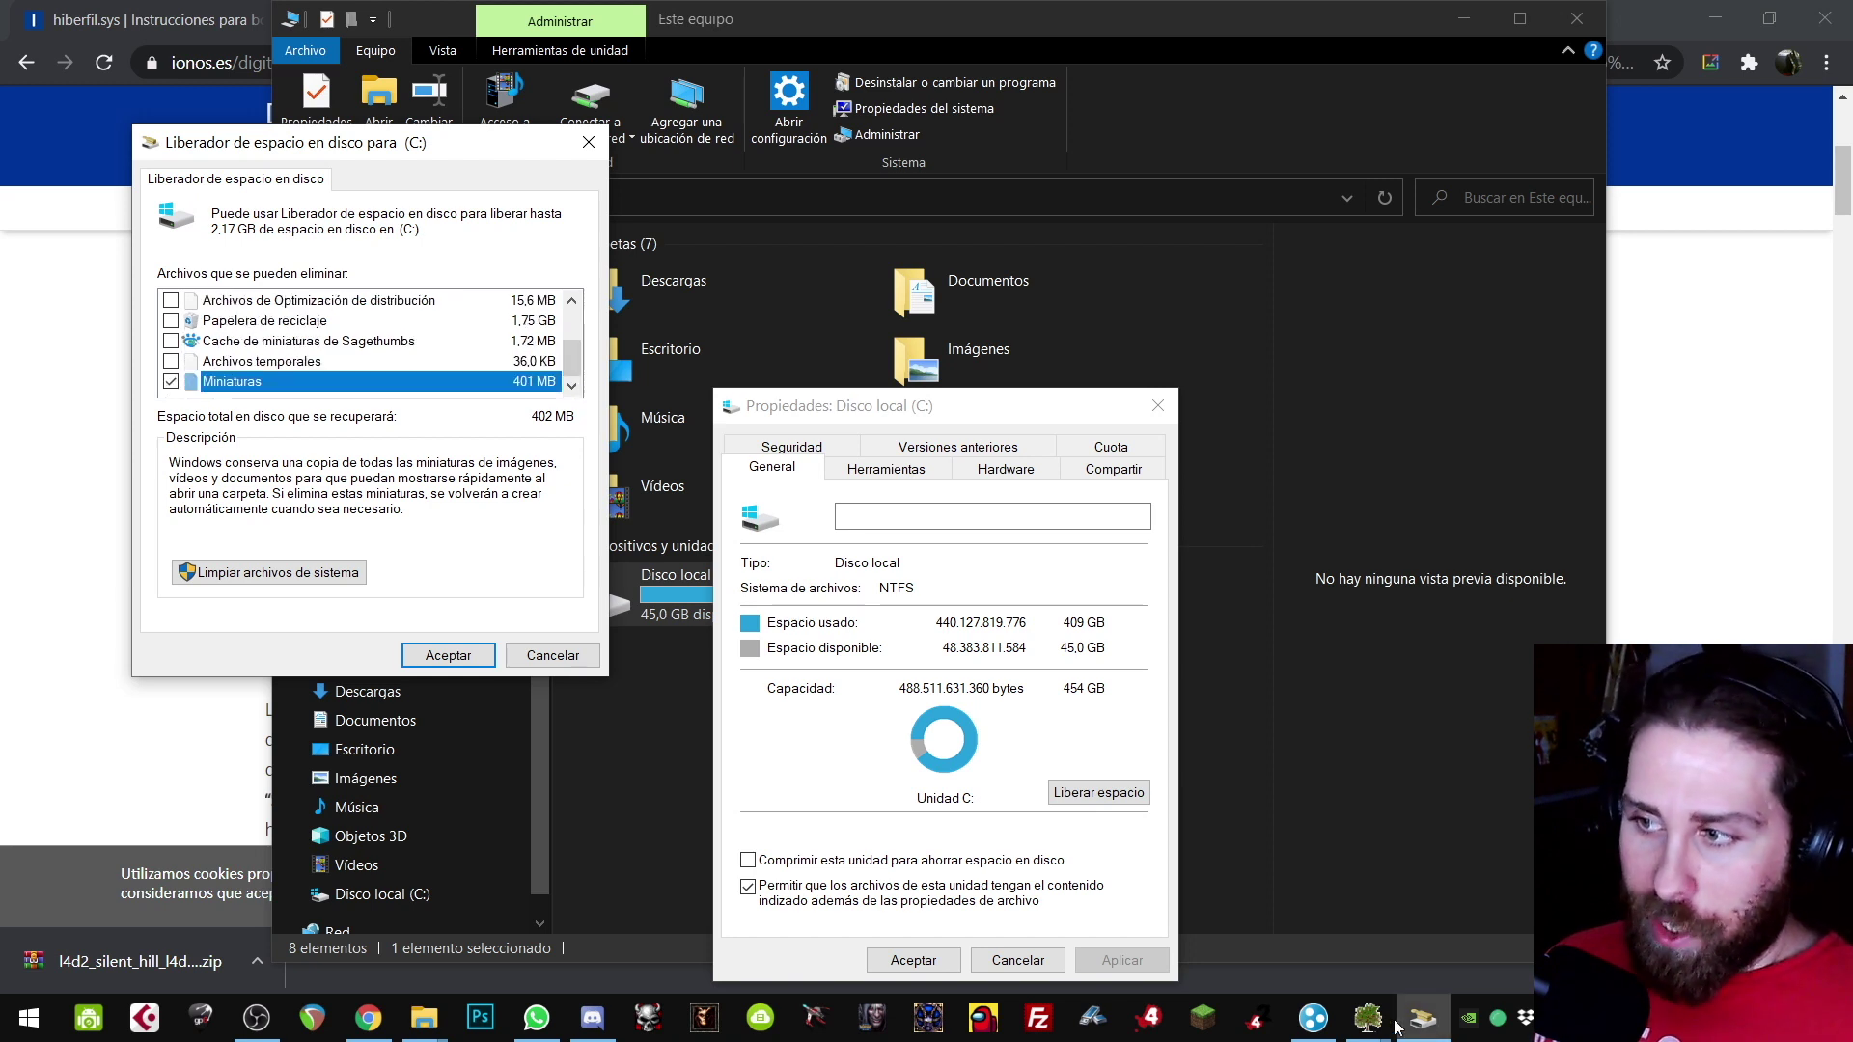
Step: Switch to WinDirStat, then return to the Disk Cleanup window for C: and close it
mouse_move(1367, 1018)
click(1271, 901)
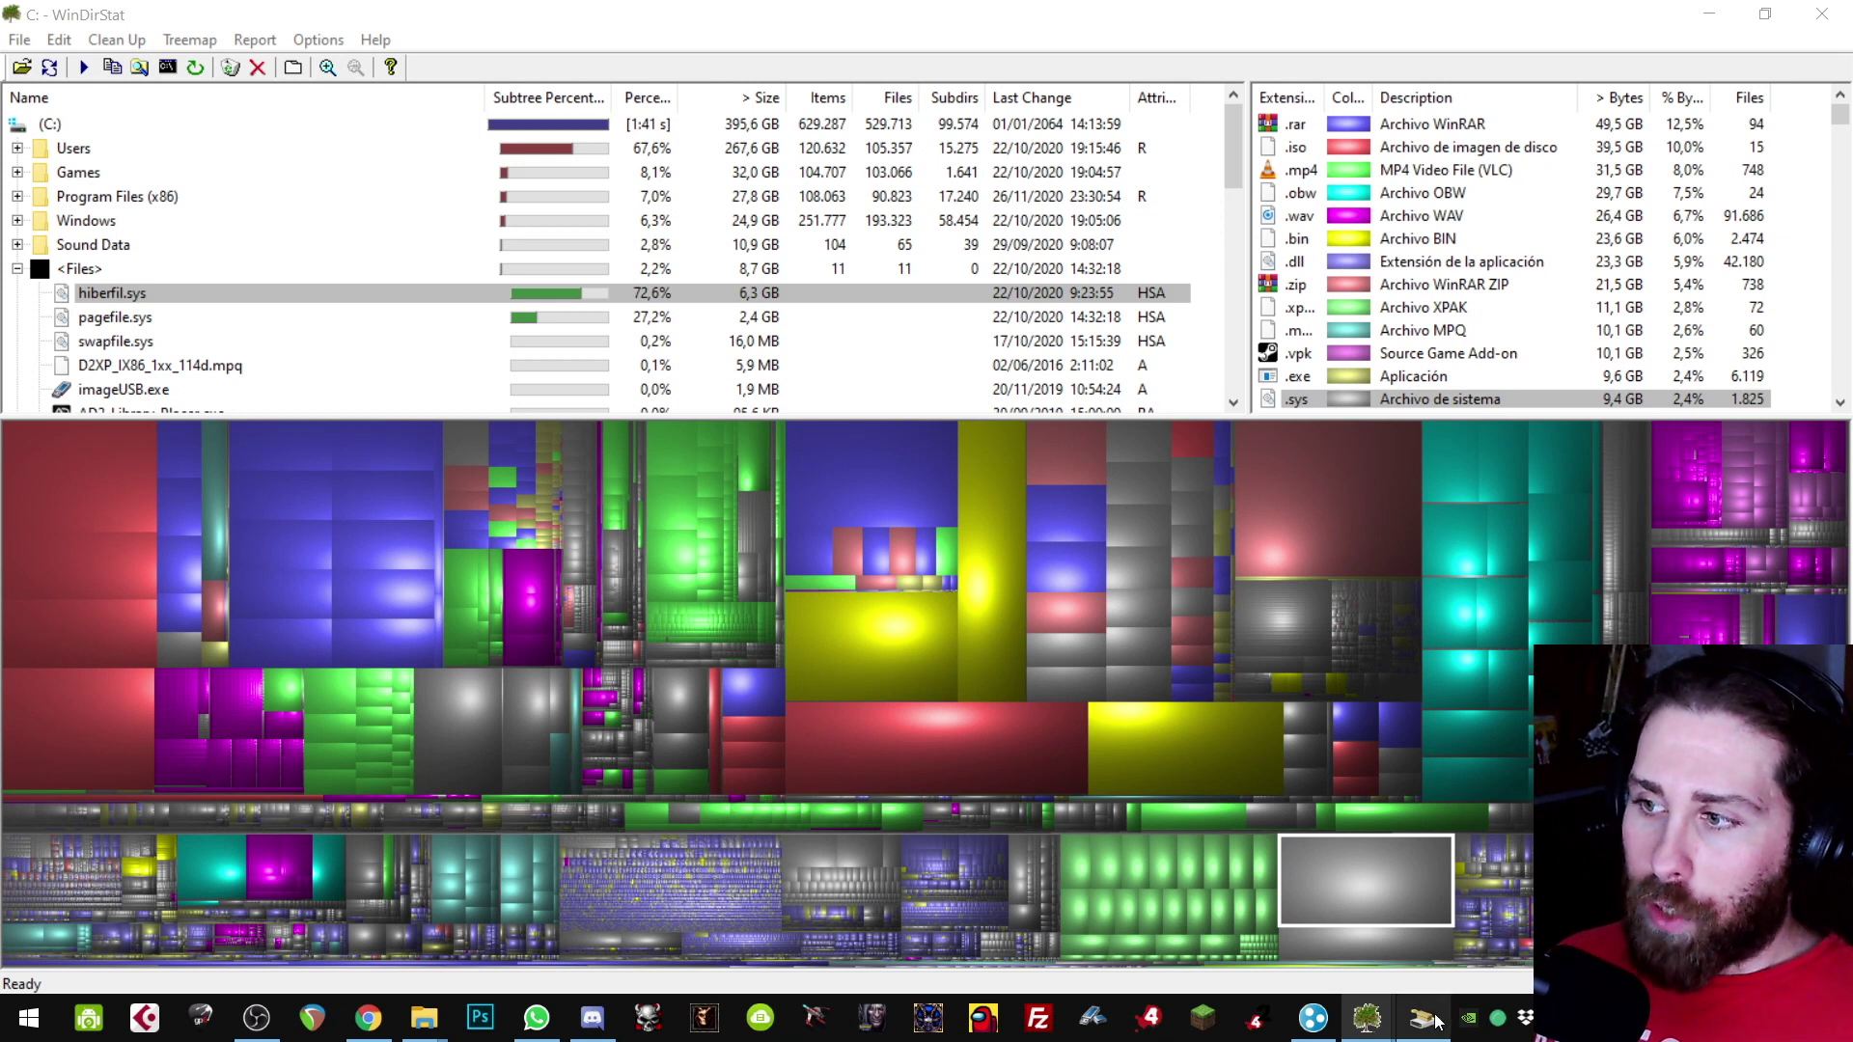
mouse_move(1367, 1019)
click(1463, 901)
click(763, 417)
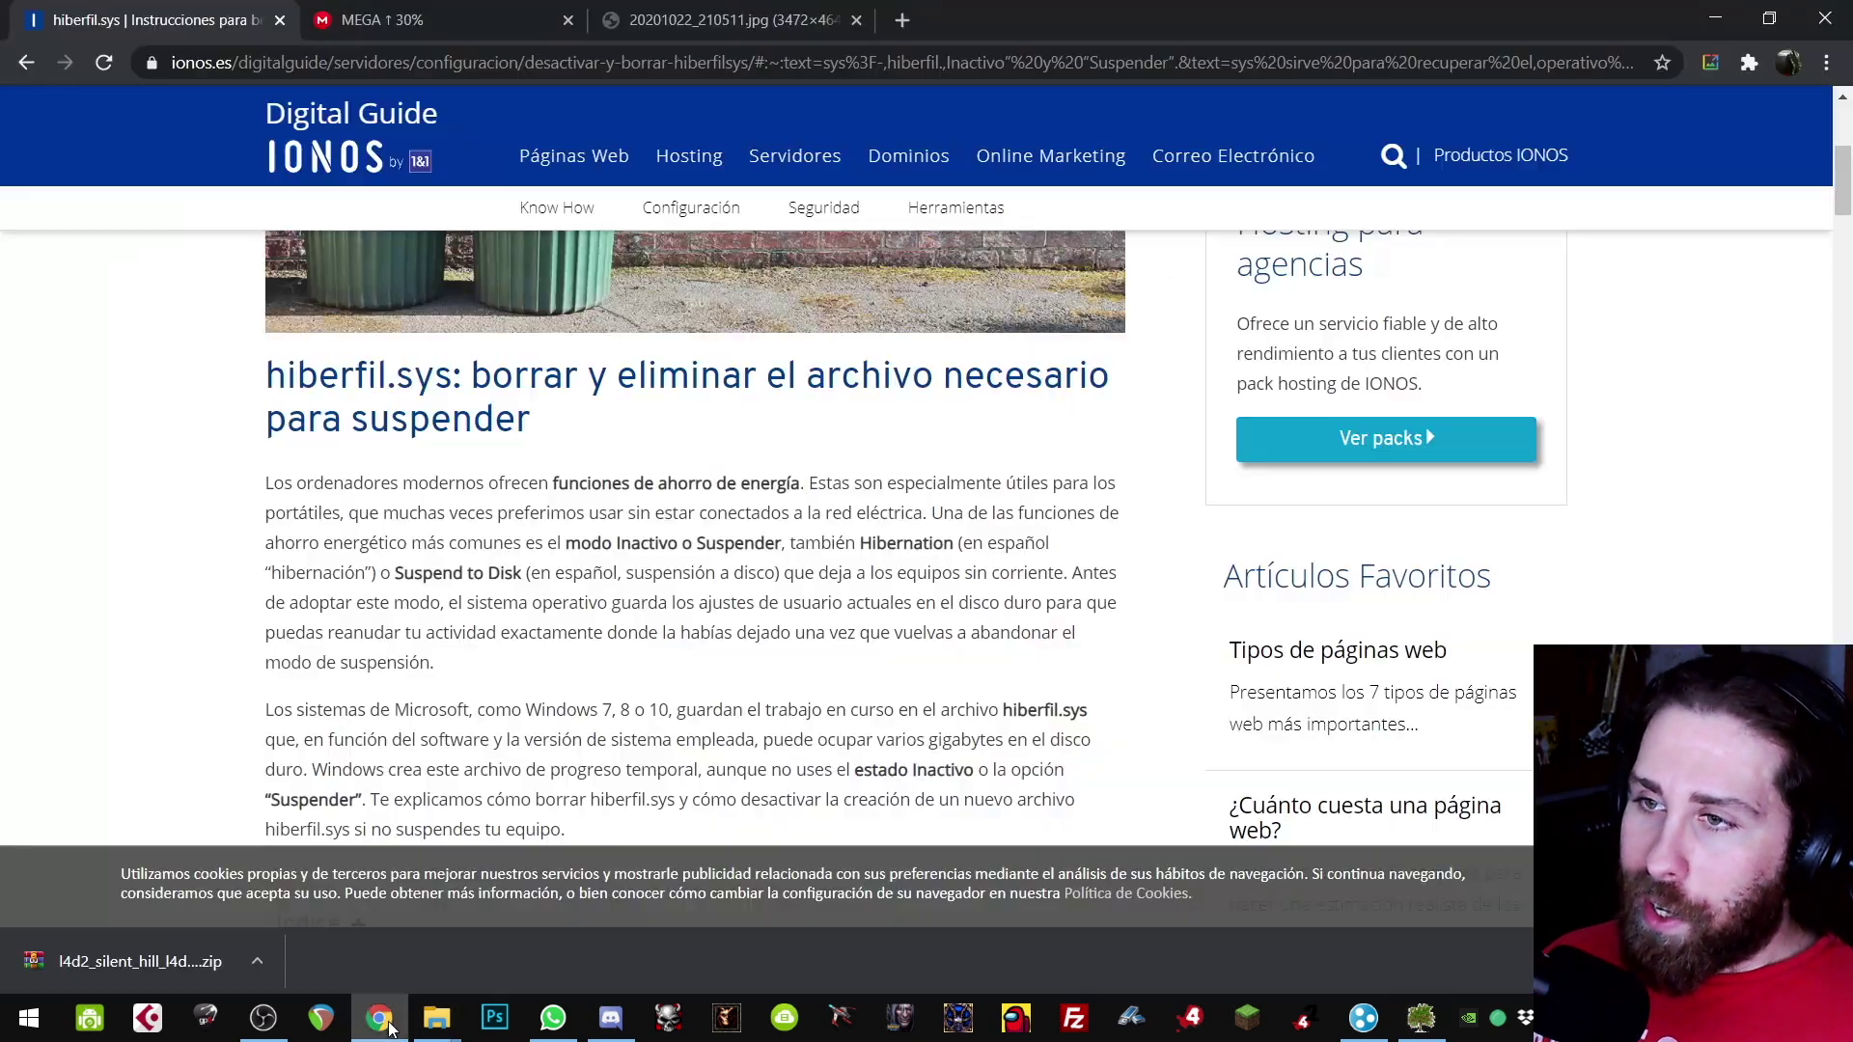
Step: Switch to the IONOS article in Chrome, find the section explaining what hiberfil.sys is and highlight the file name in its heading
click(379, 1018)
scroll(560, 388, down, 5)
scroll(614, 459, down, 6)
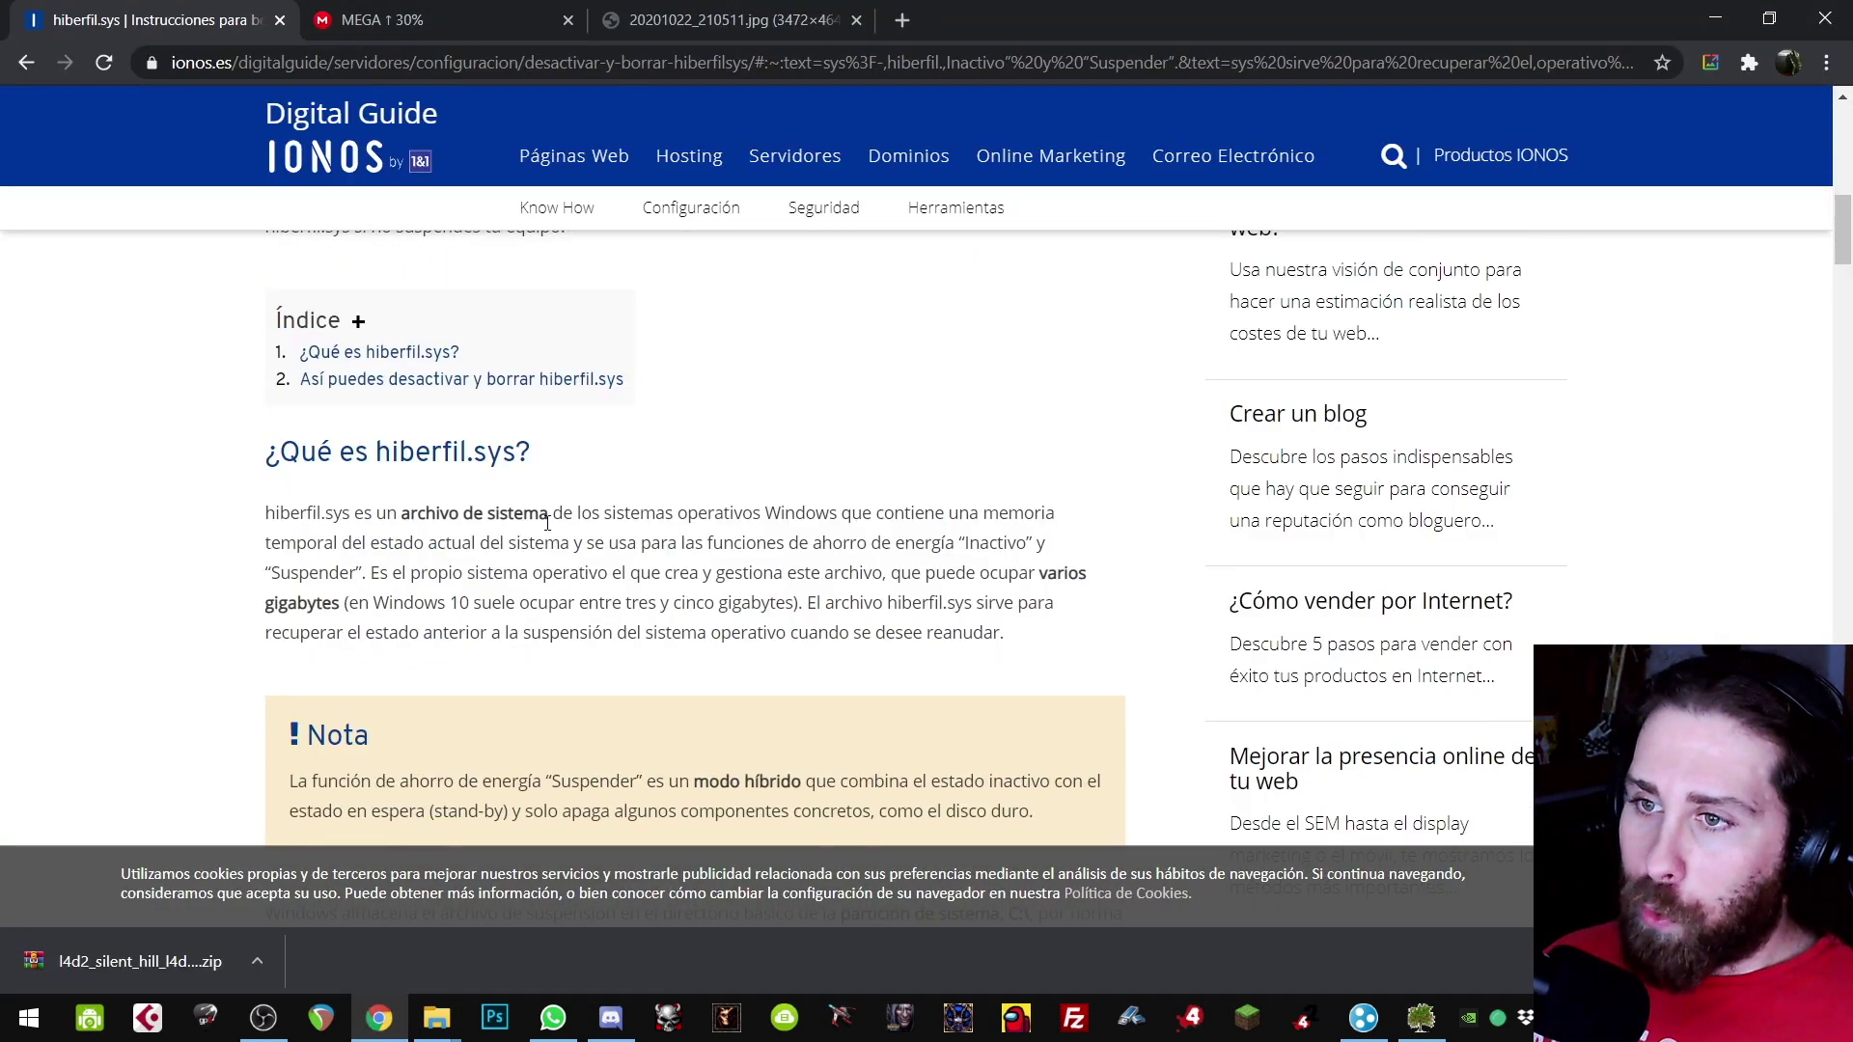
scroll(497, 511, up, 4)
drag(376, 332, 514, 331)
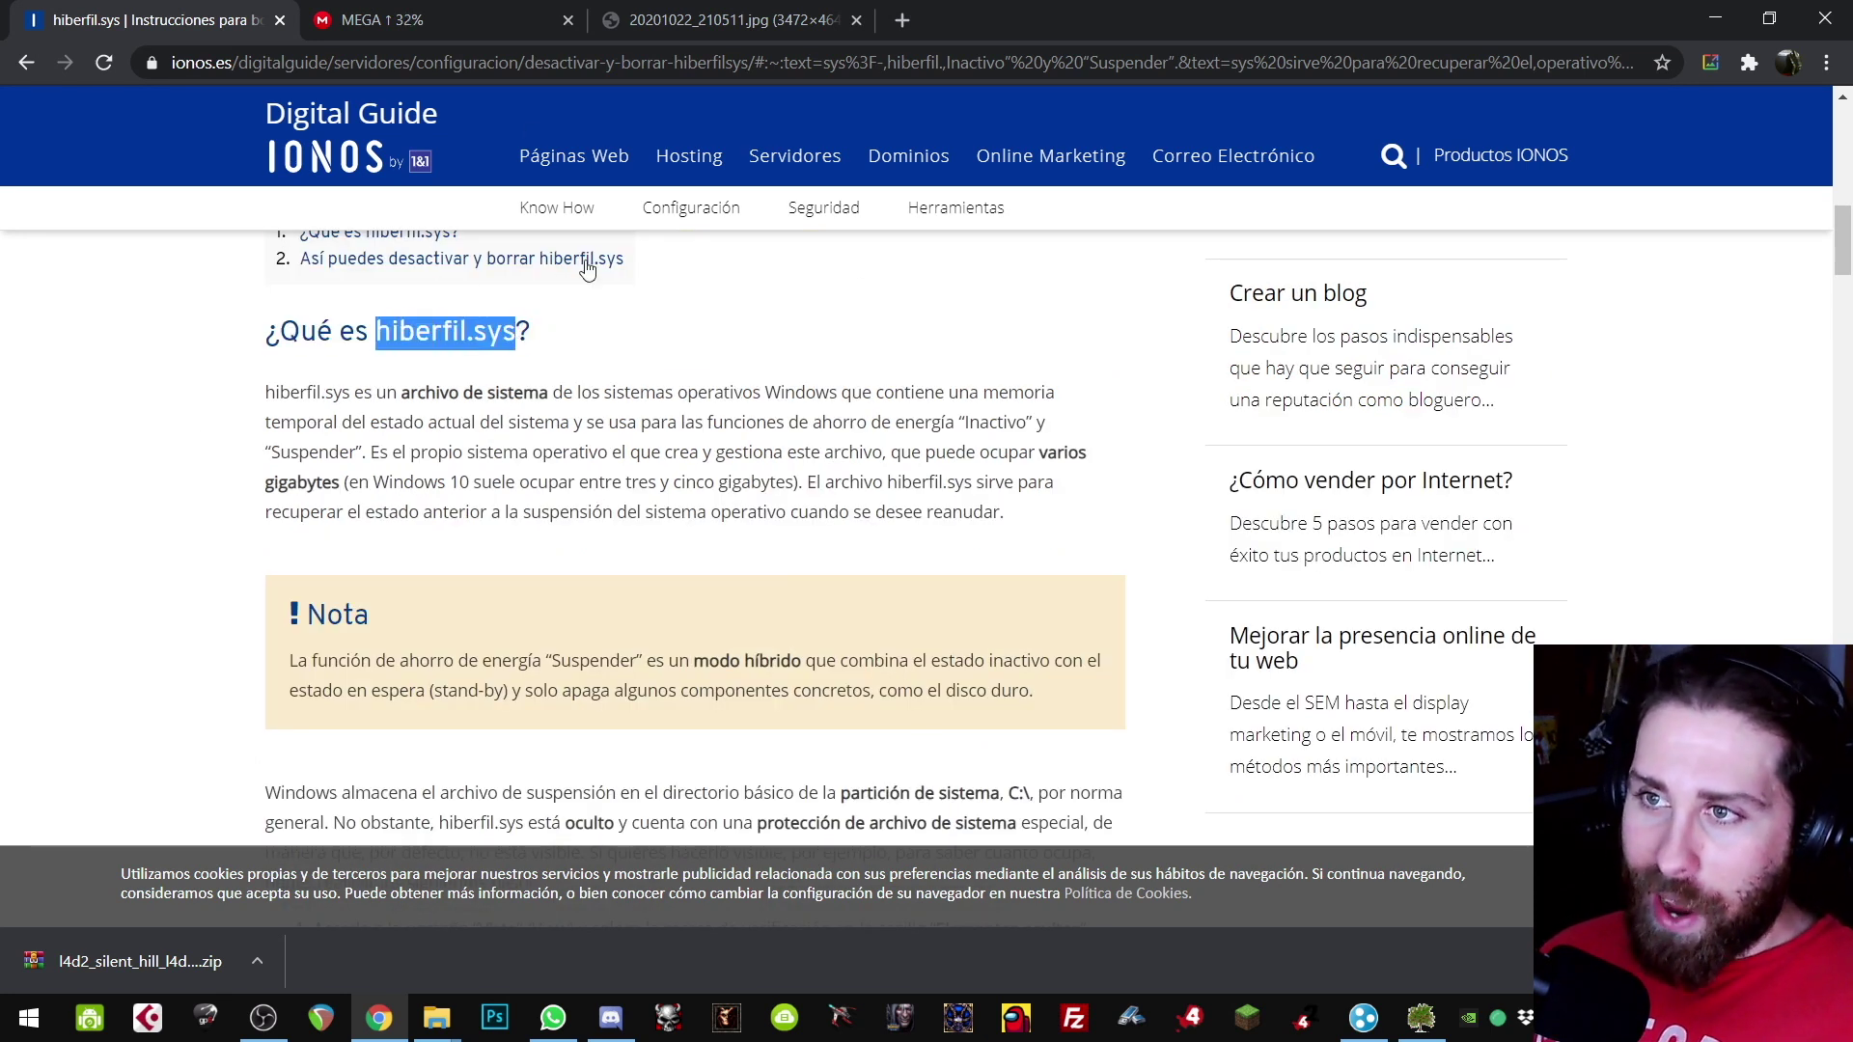
Step: Return to WinDirStat and examine the largest treemap blocks on C:, including soundb2.obw, to identify their files
click(1421, 1018)
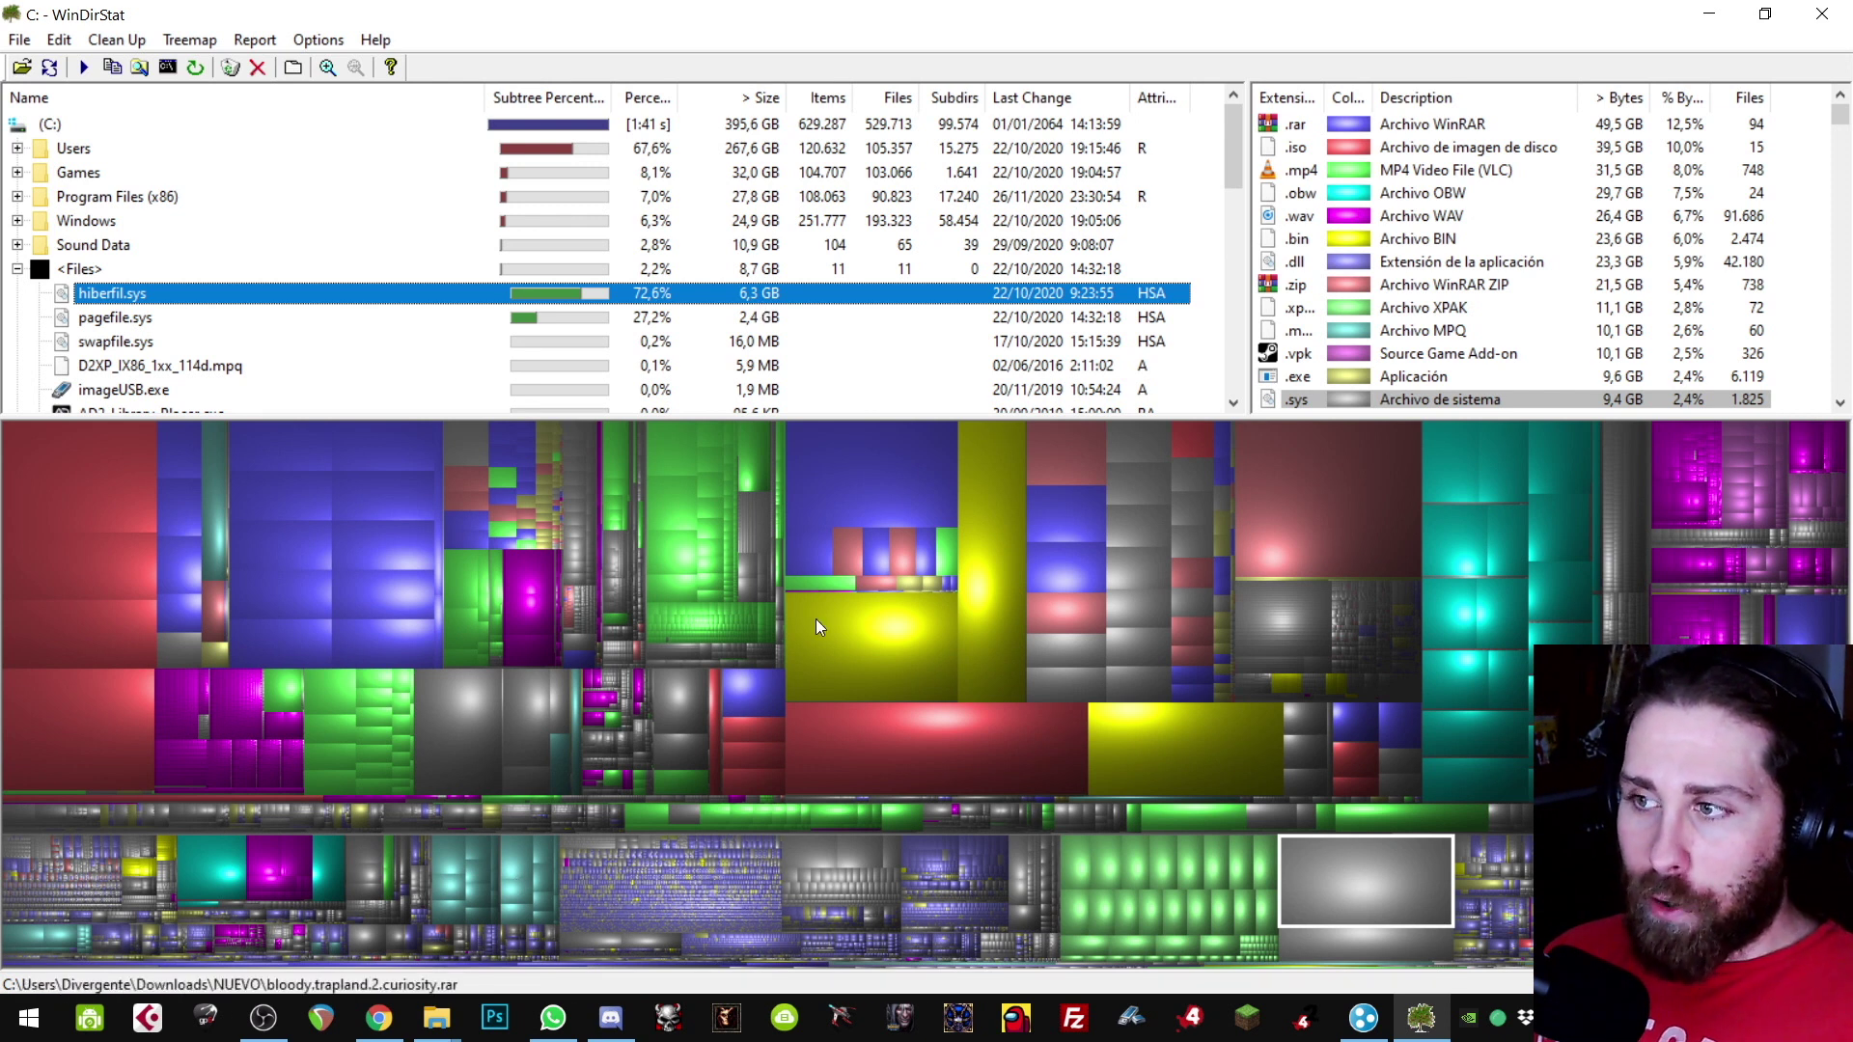
click(1469, 535)
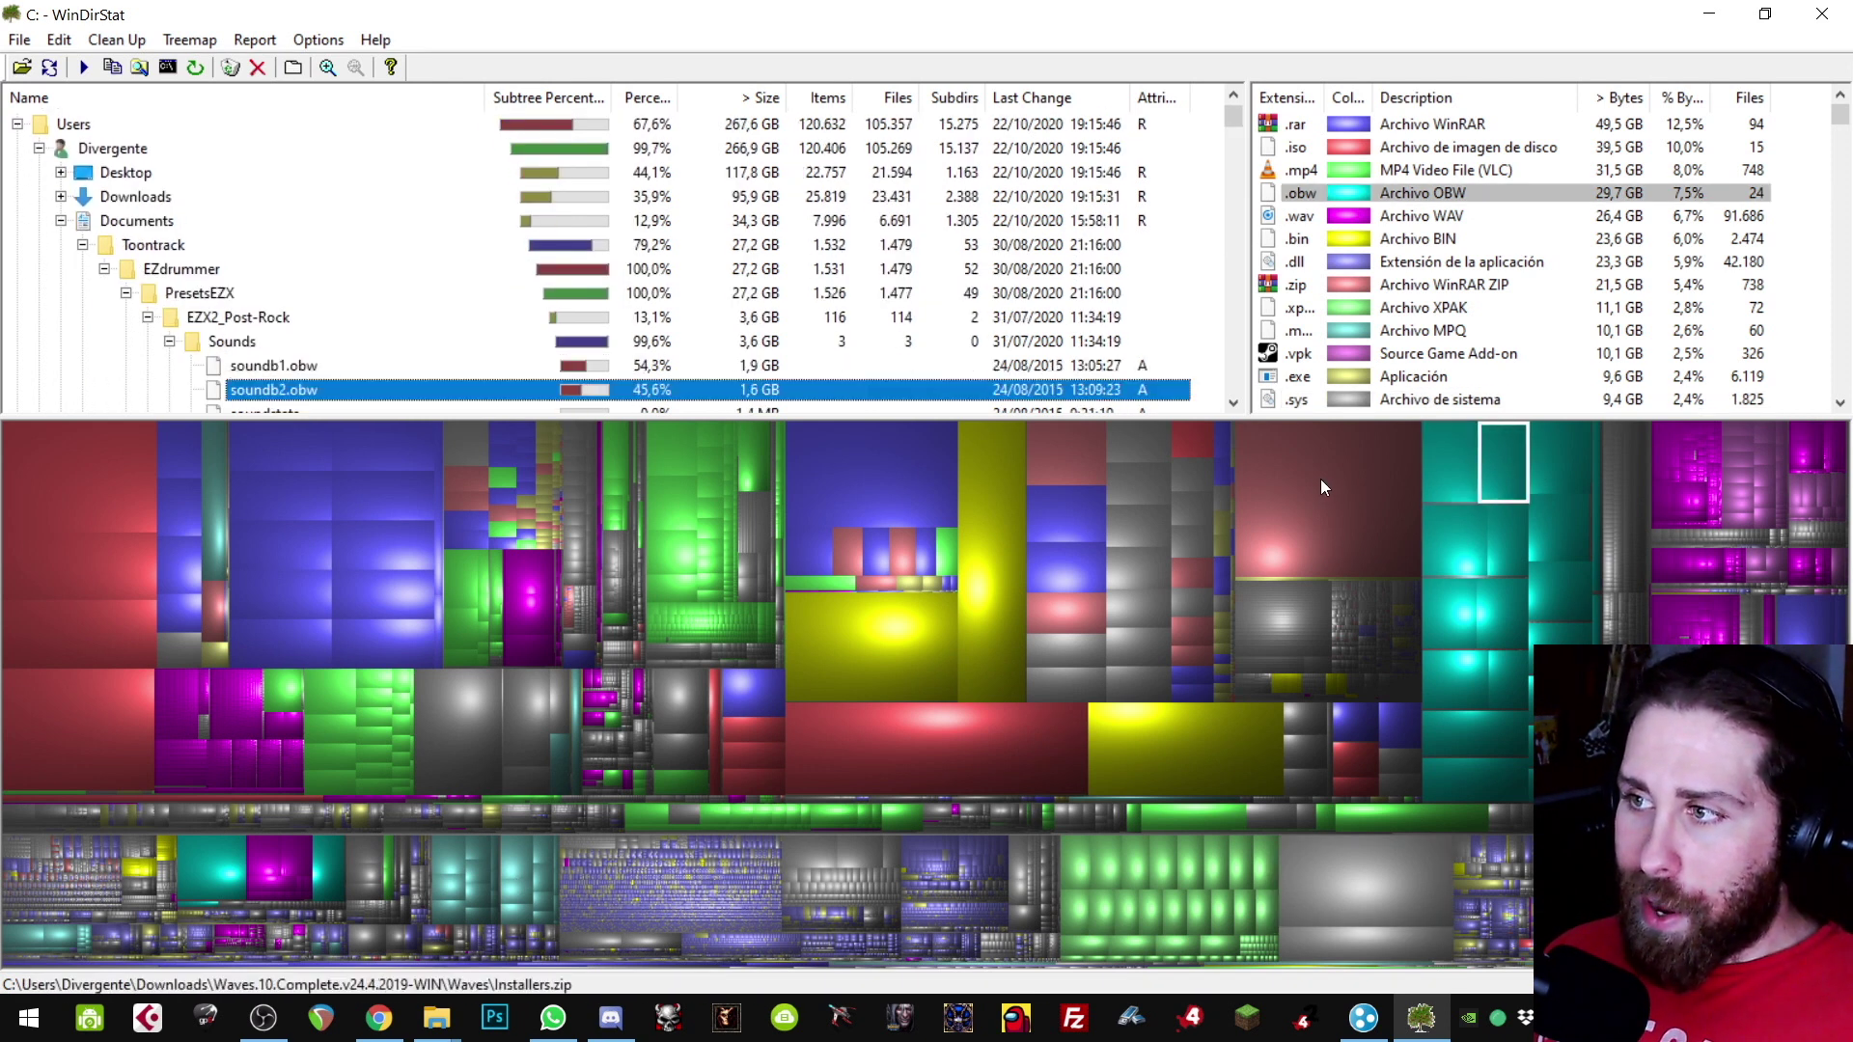
click(998, 481)
click(869, 478)
click(380, 443)
click(394, 495)
click(288, 473)
Step: Locate the large disk images LION.iso and Lion DVD.iso in the WIN 2020 folder through the treemap
click(96, 500)
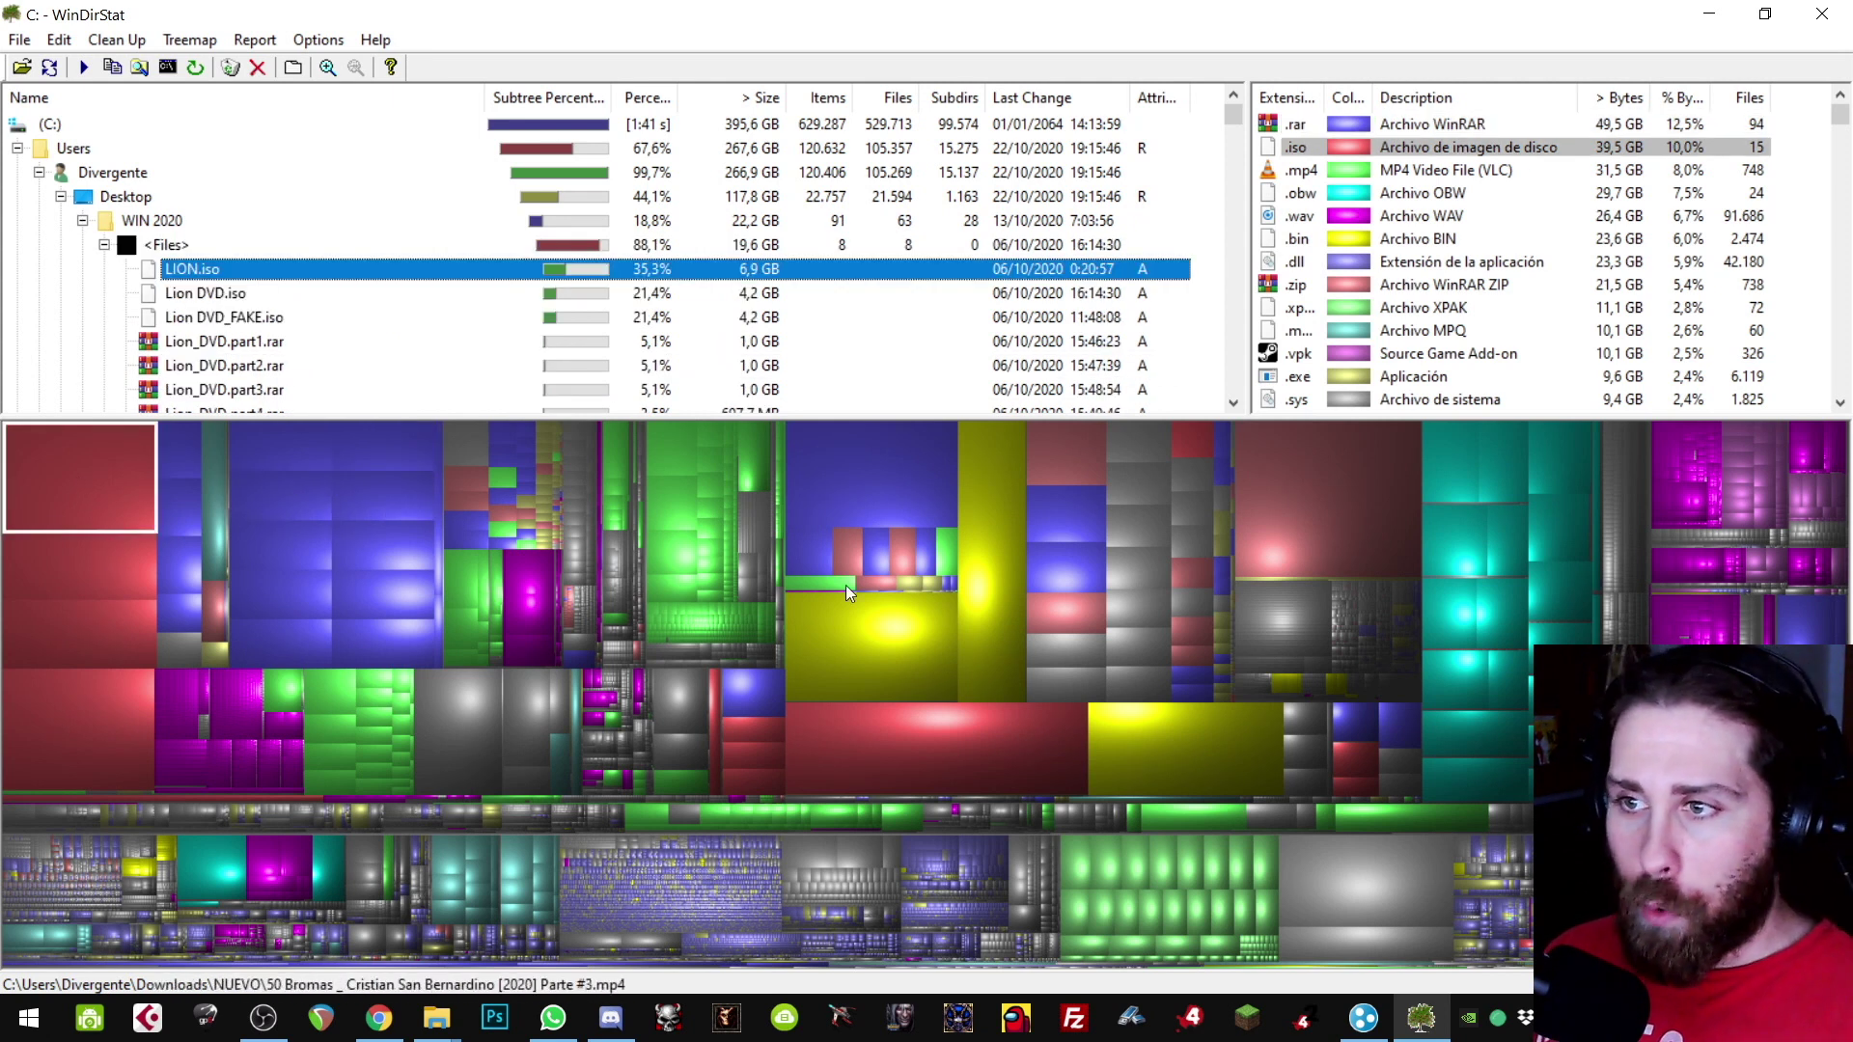
click(868, 767)
click(84, 439)
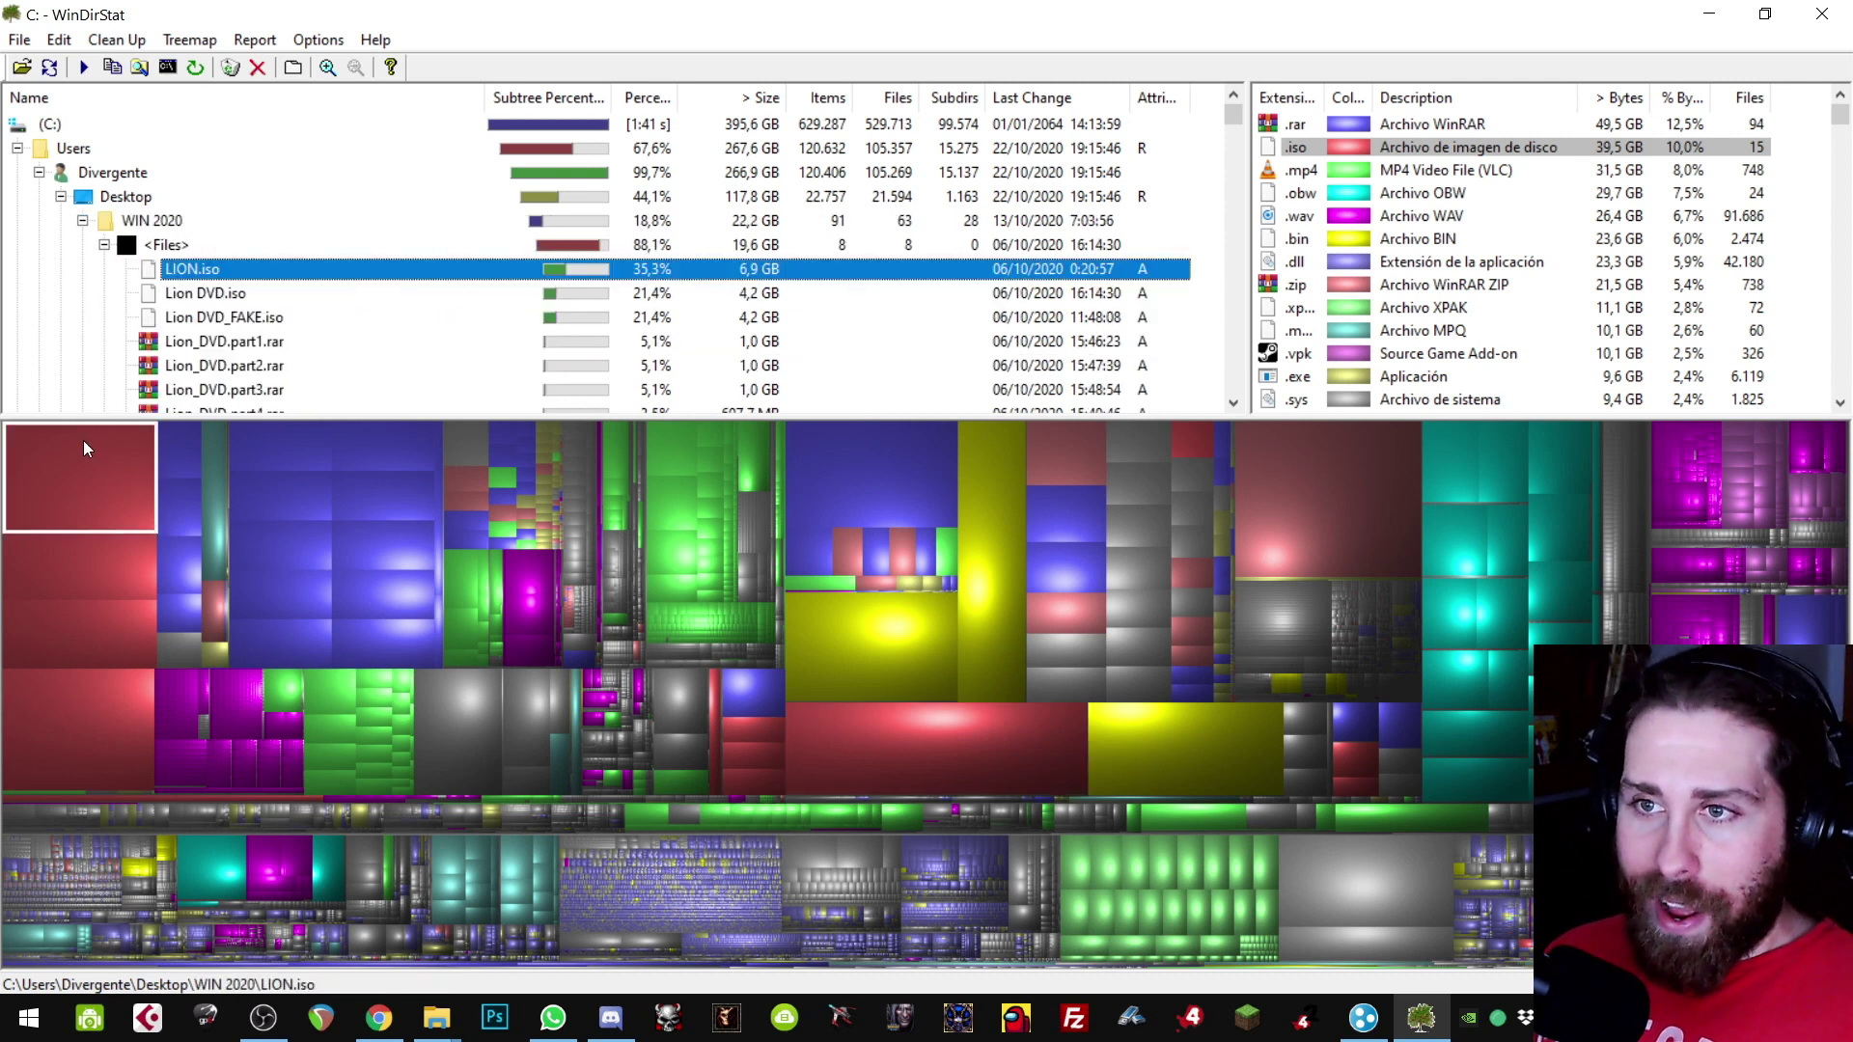
click(106, 573)
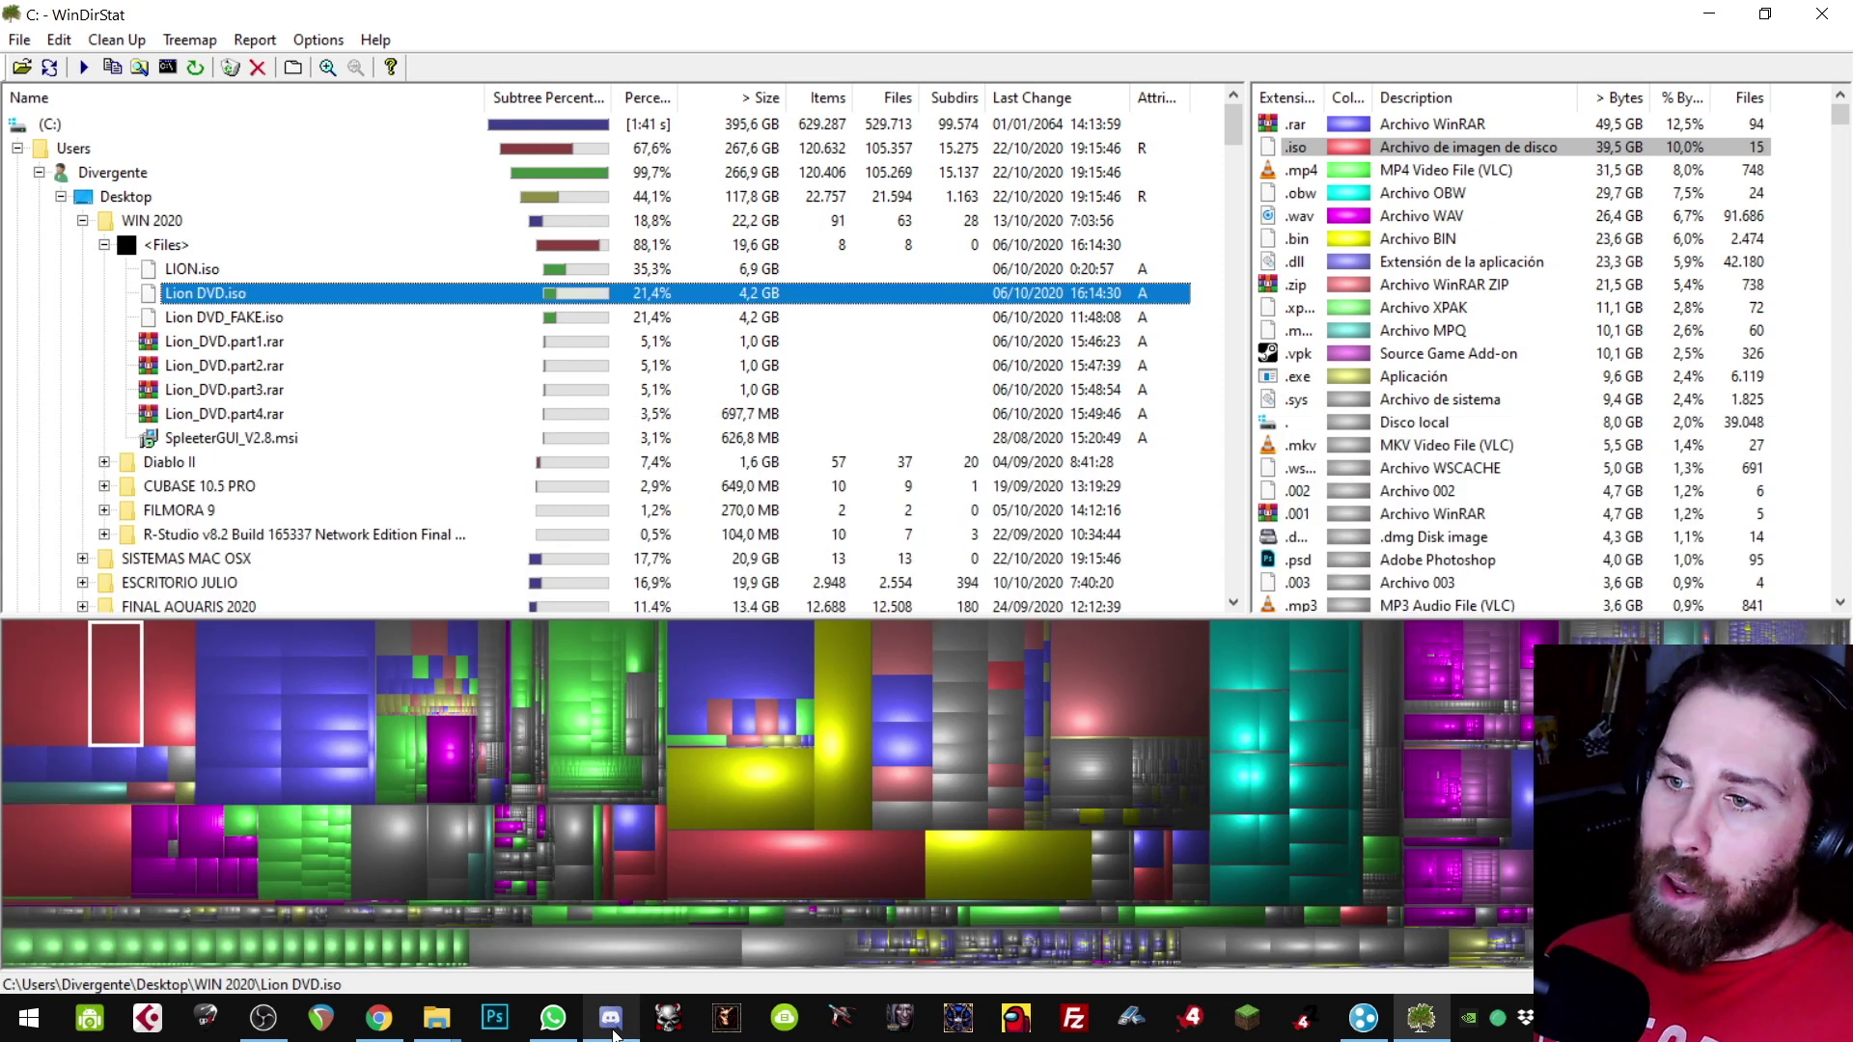
Step: Switch to Discord, check the mute setting of the last voice channel participant and read the newest messages in #general
click(611, 1018)
right_click(270, 526)
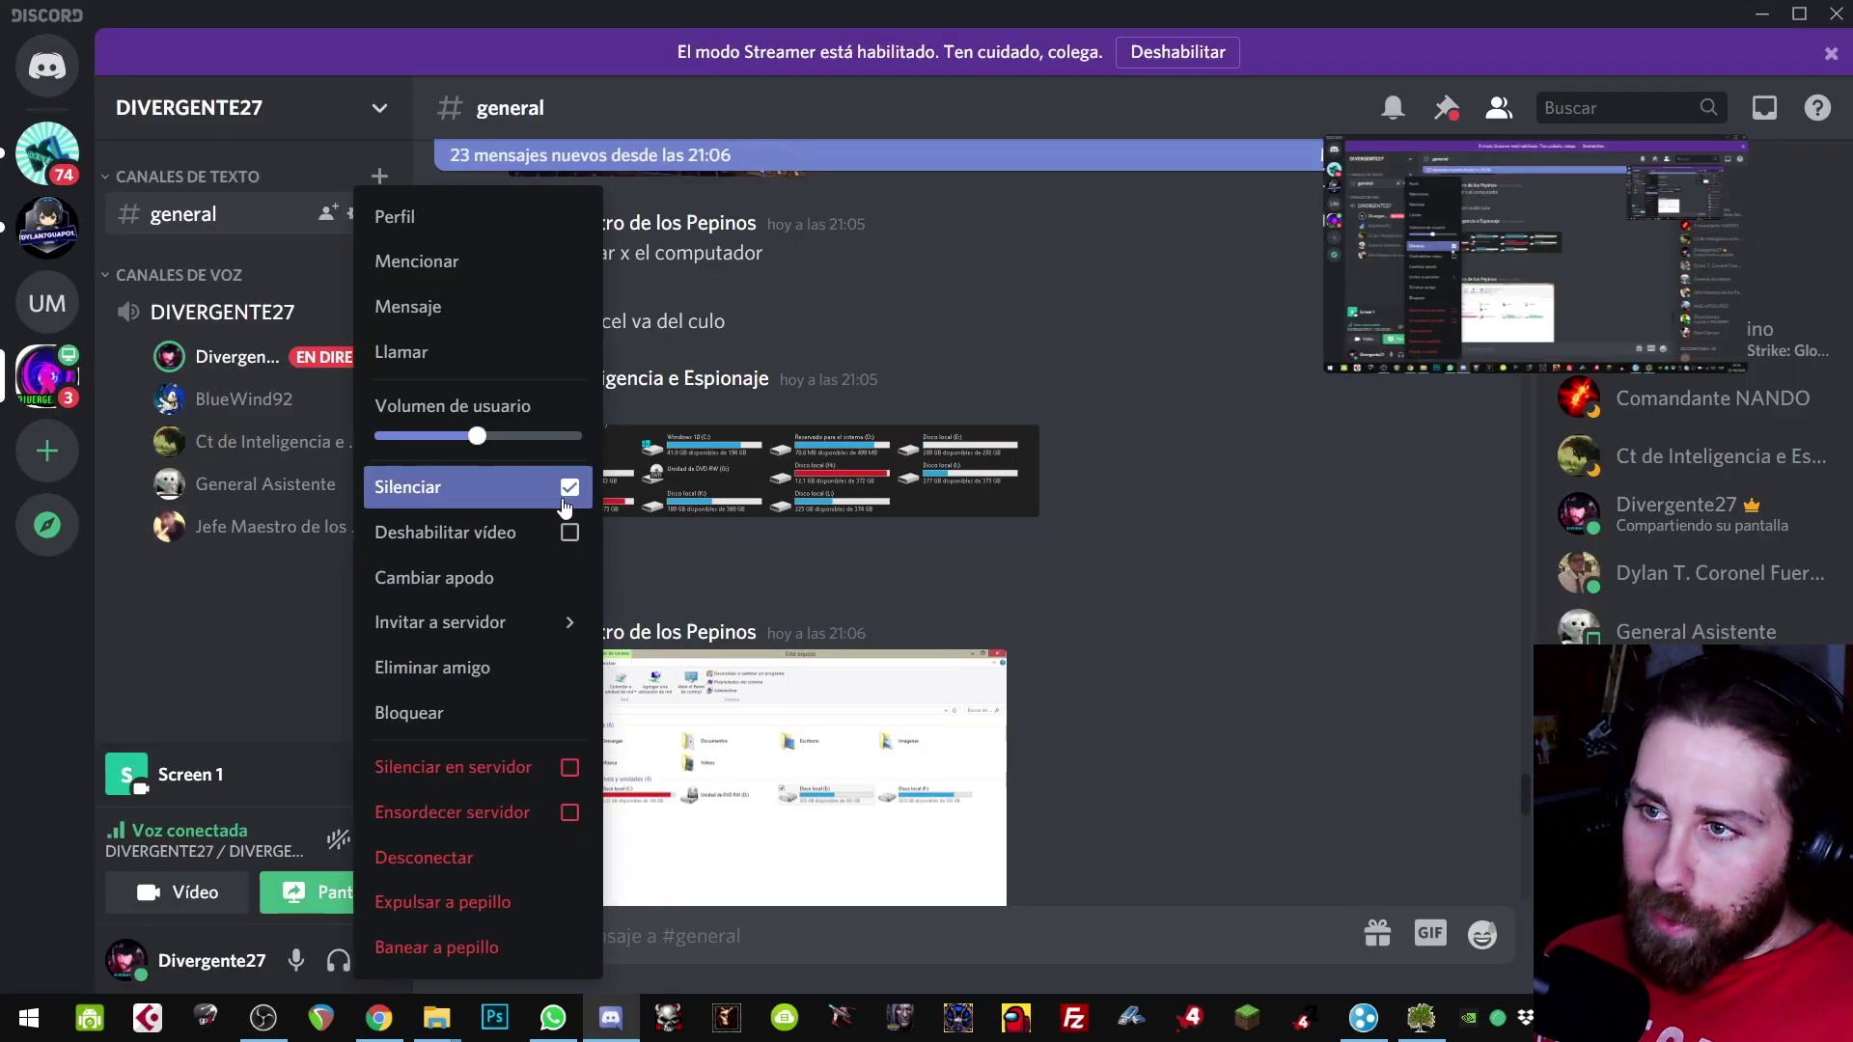
click(1187, 610)
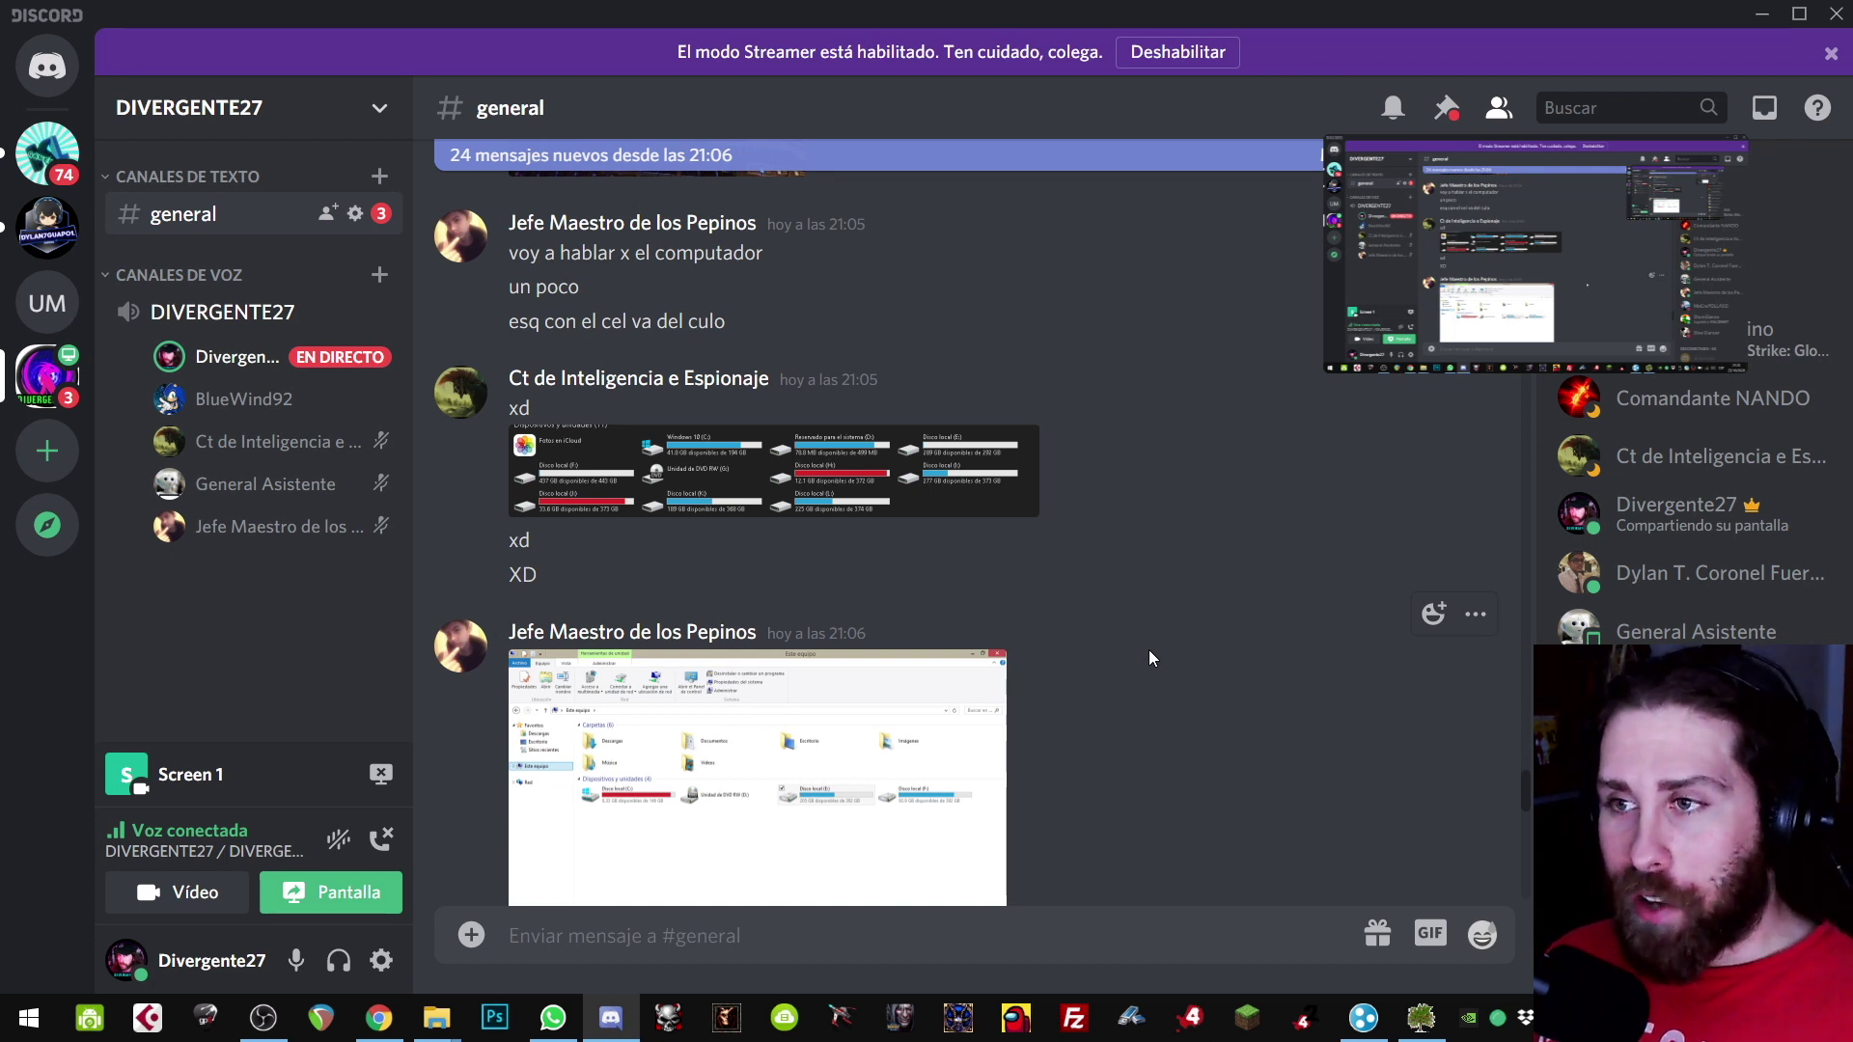
scroll(1149, 651, down, 6)
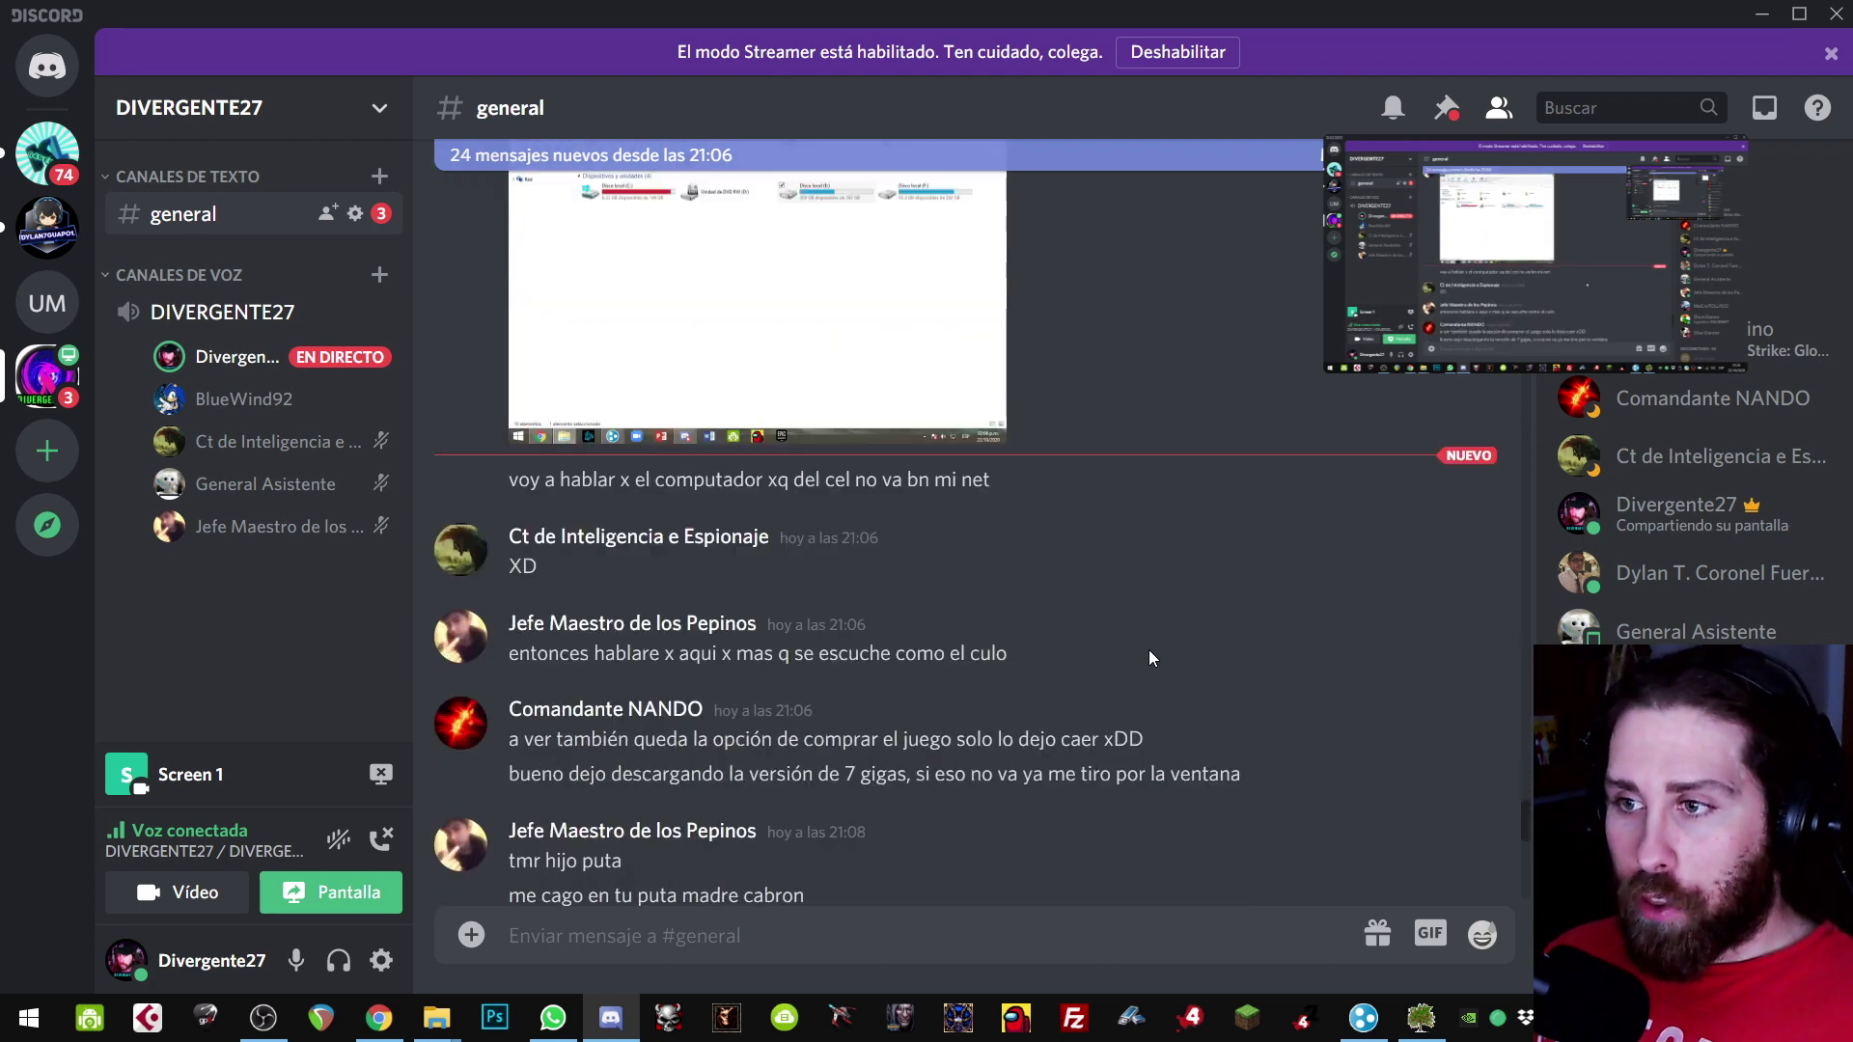
scroll(1156, 653, down, 5)
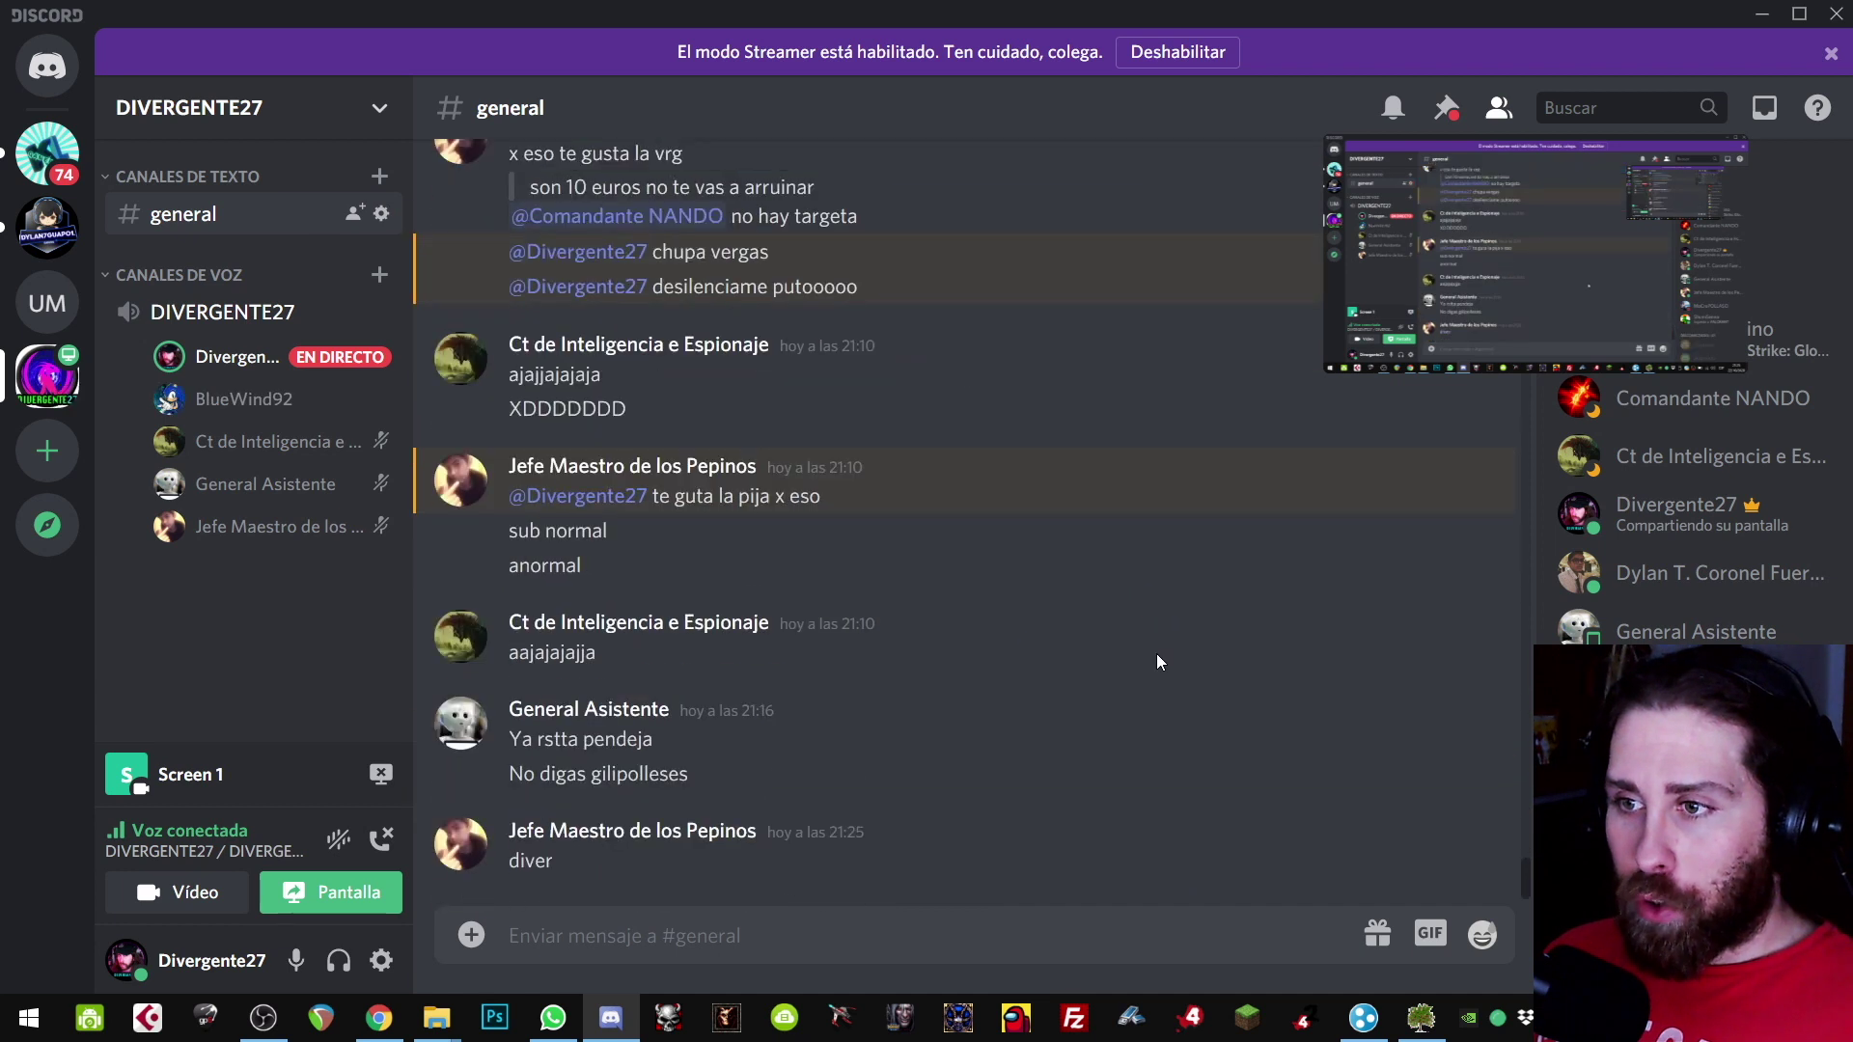
Step: Bring WinDirStat to the front, minimize it and return to the screen share preview in Discord
click(1421, 1019)
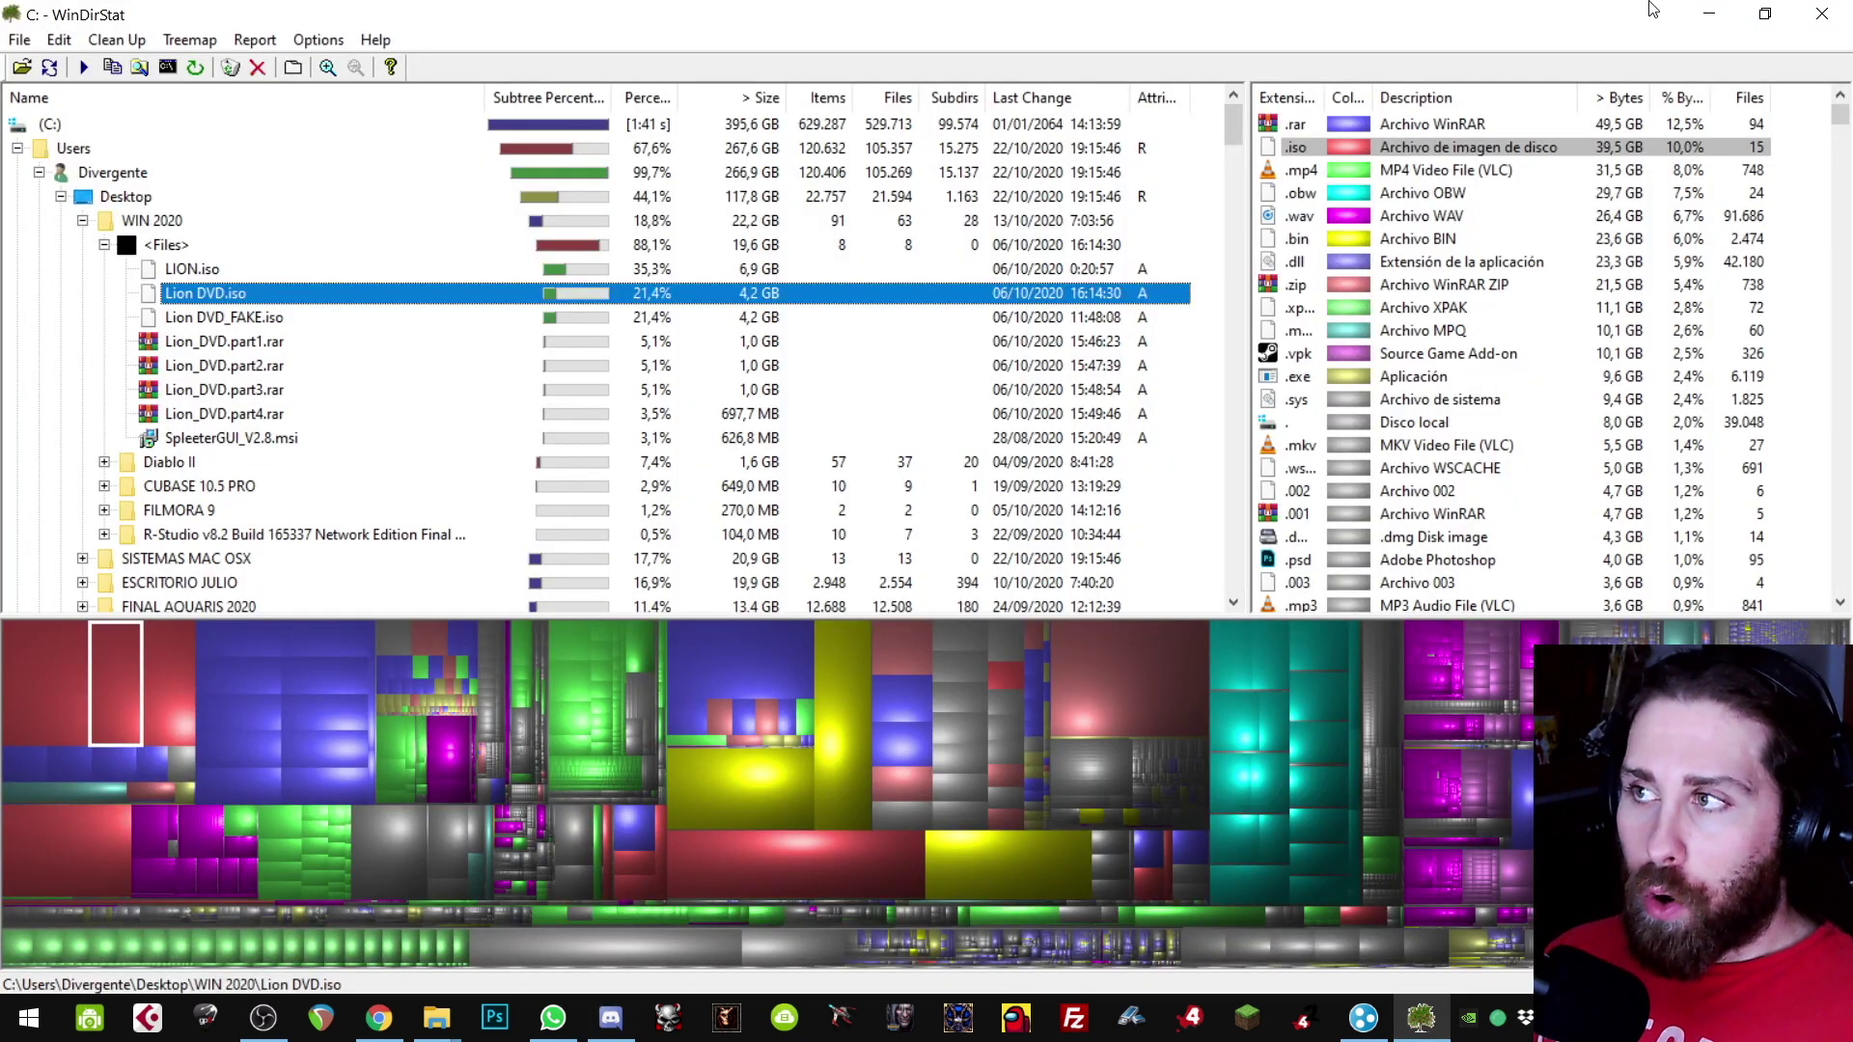
click(1710, 16)
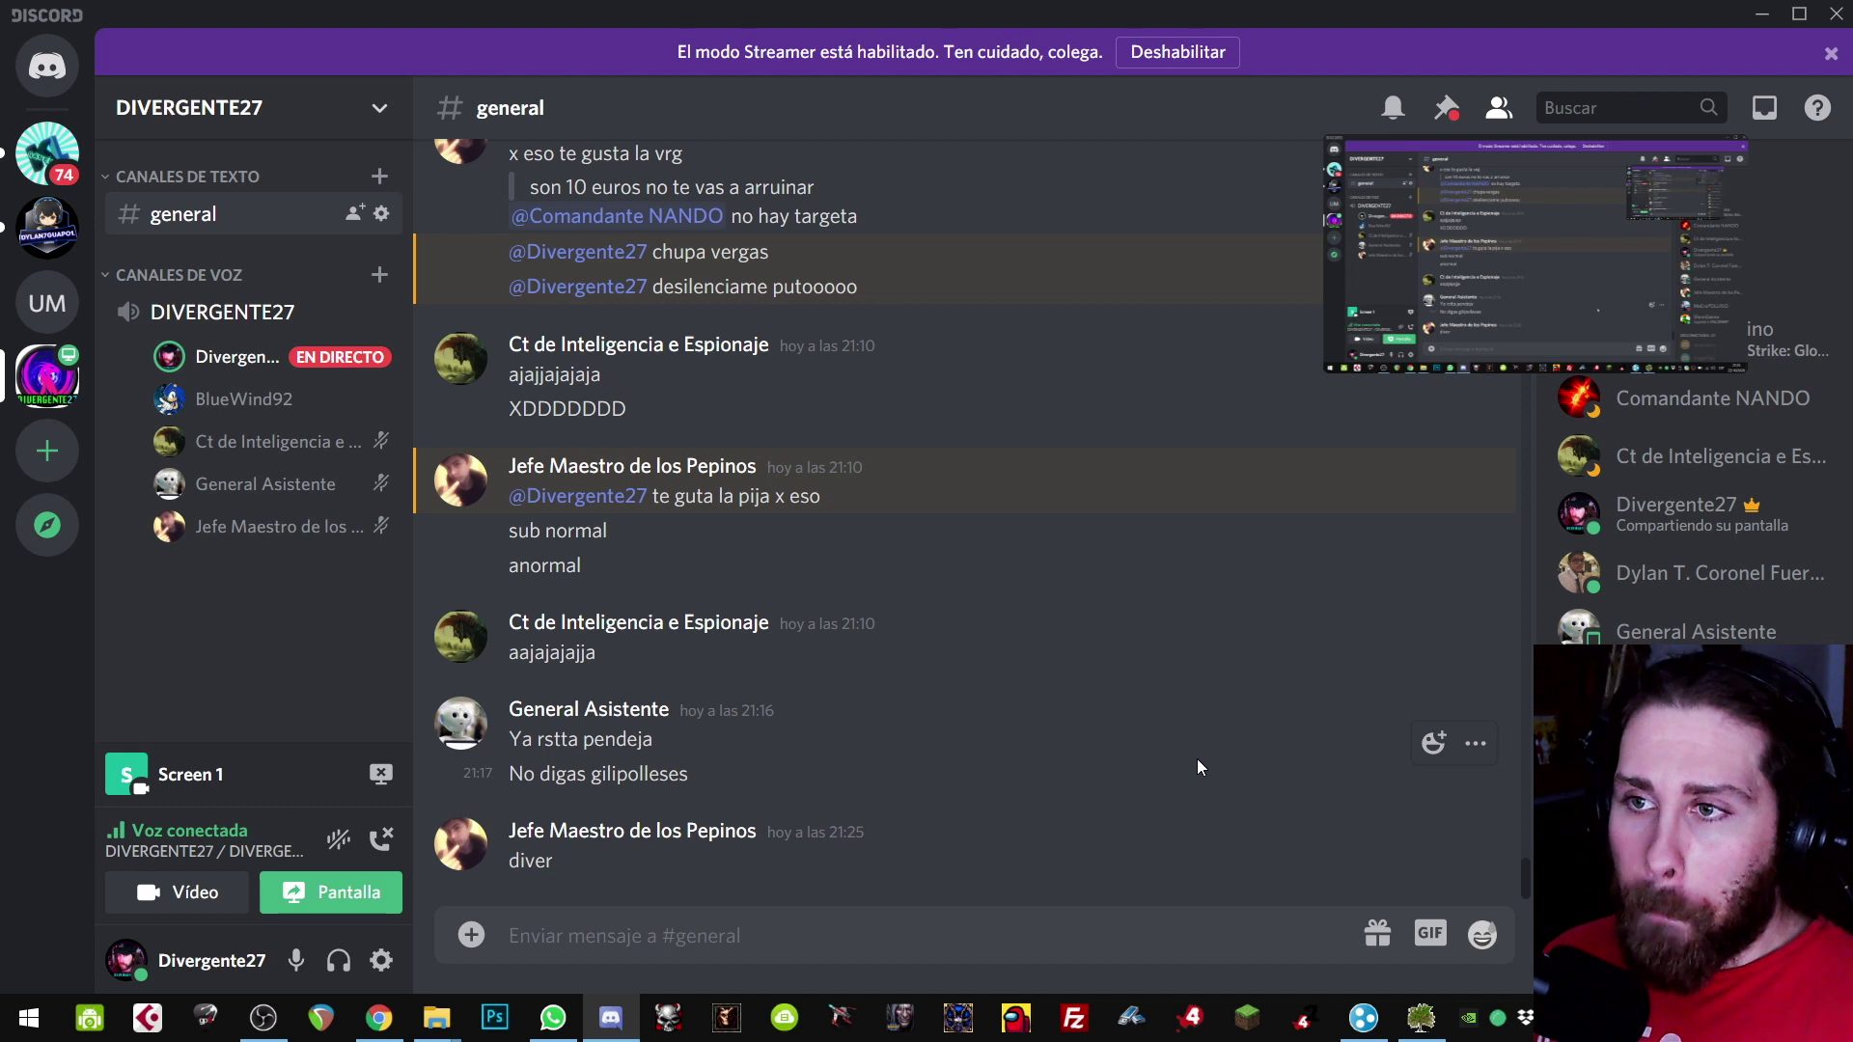
mouse_move(1475, 184)
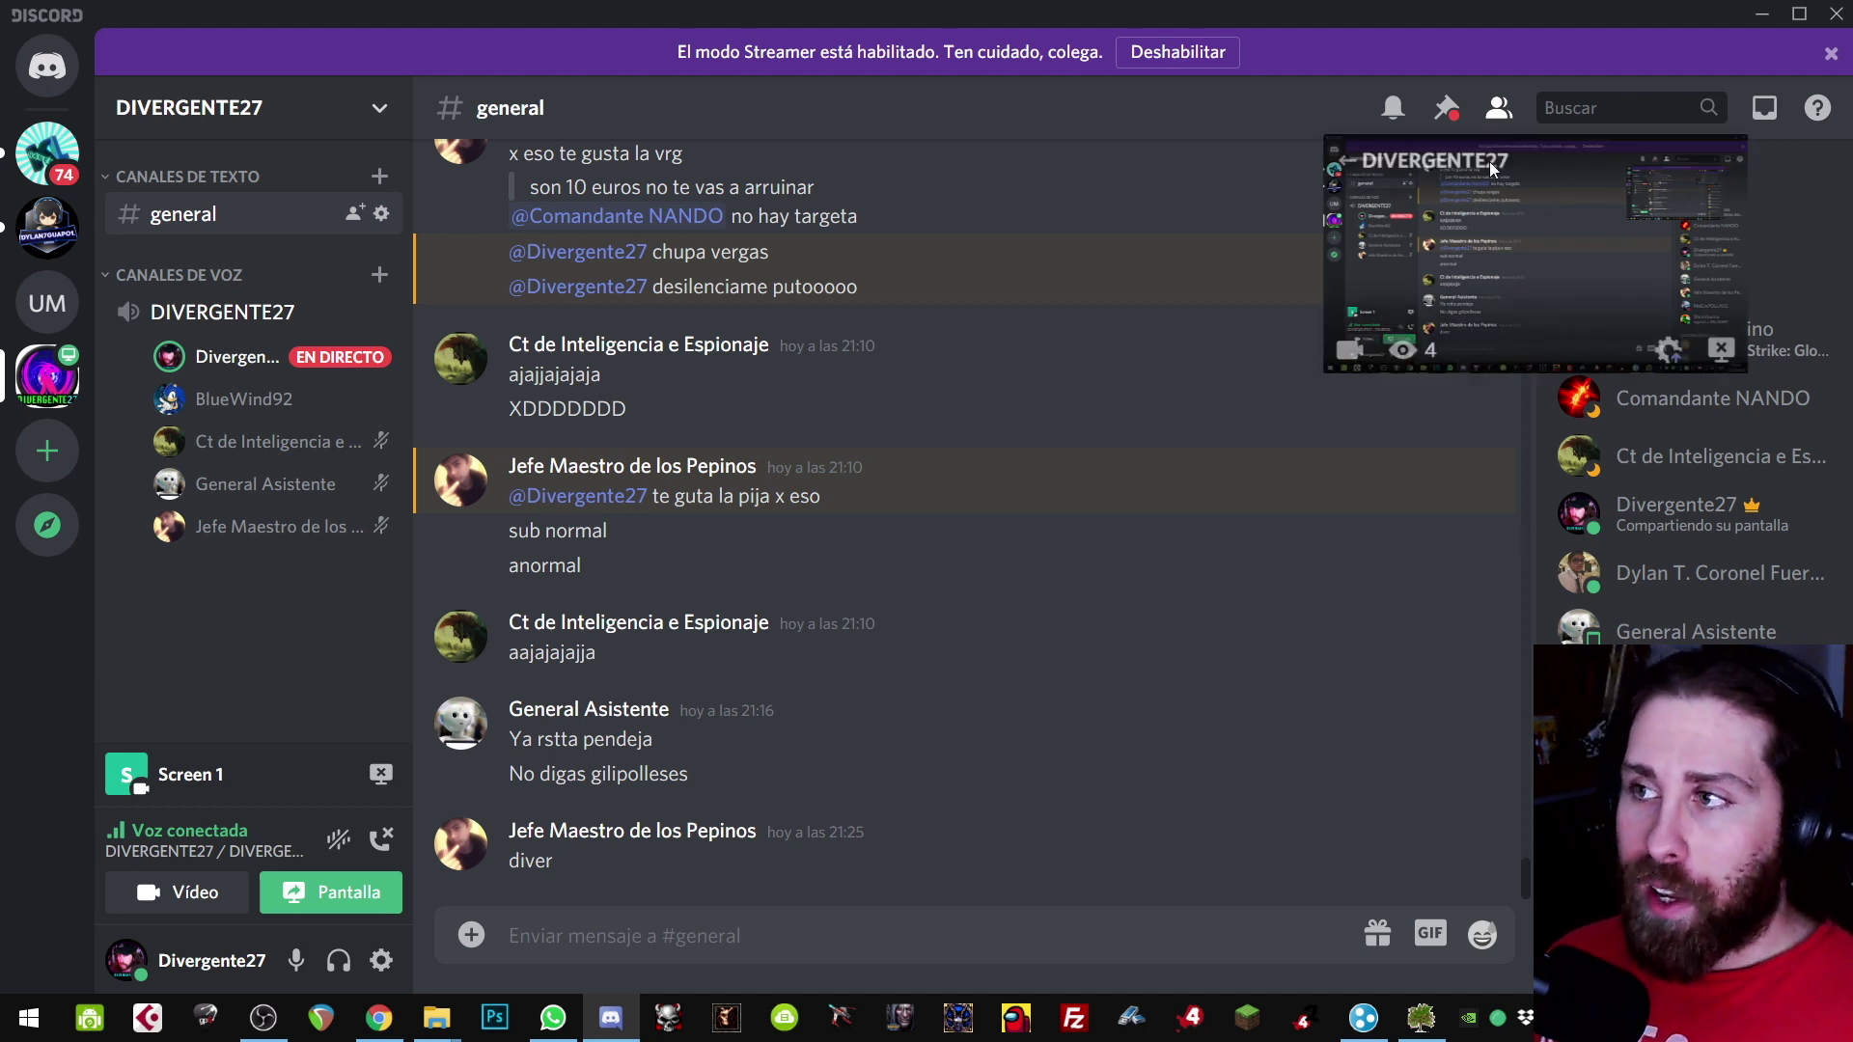